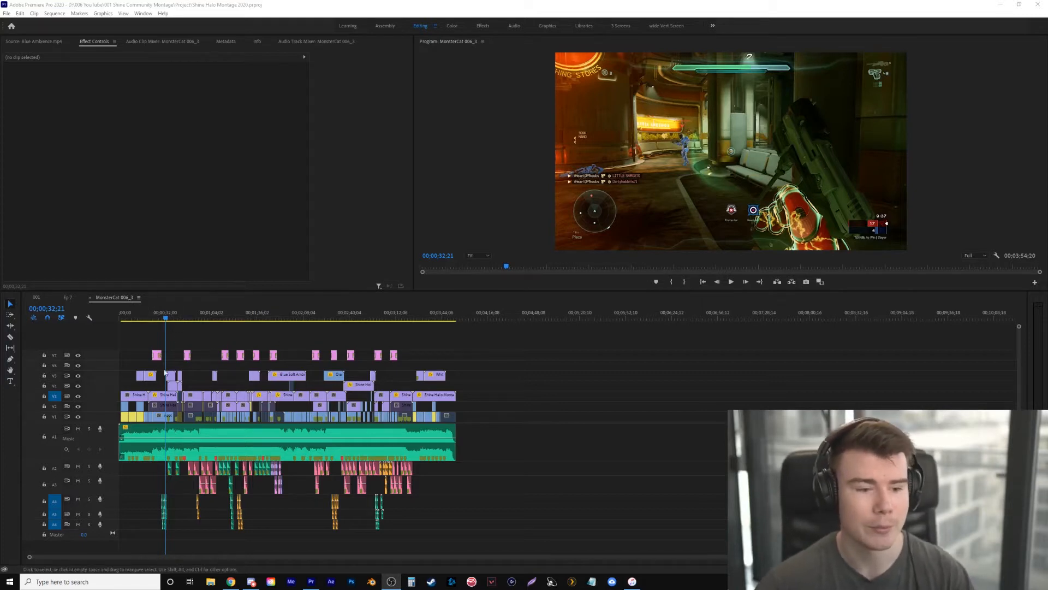
Scrub through the MonsterCat 006_3 montage sequence to review the ungraded clips
left_click(157, 318)
key("=")
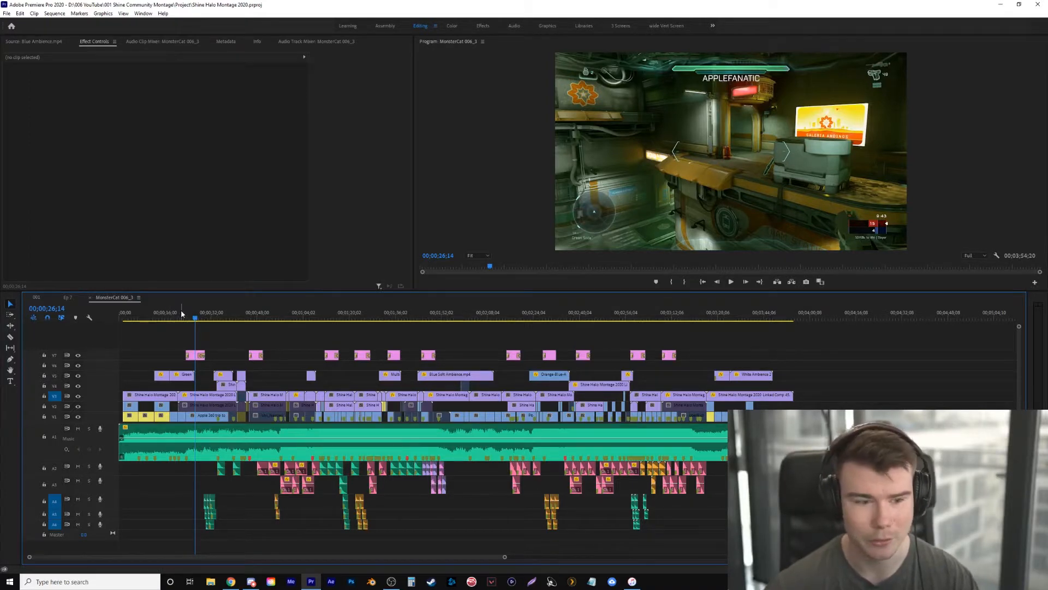
left_click_drag(199, 316, 202, 317)
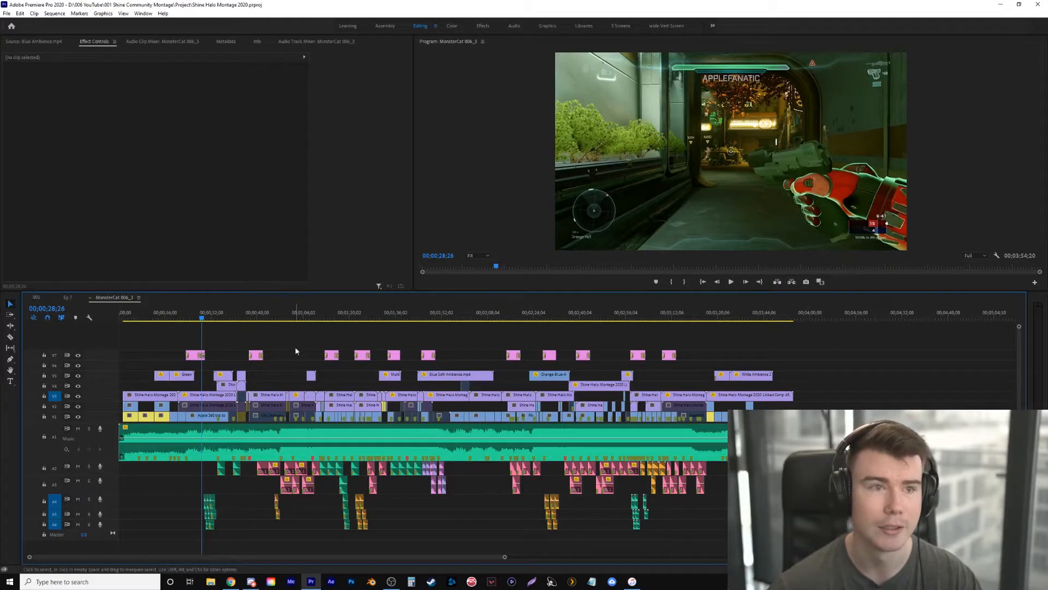
left_click_drag(204, 316, 213, 318)
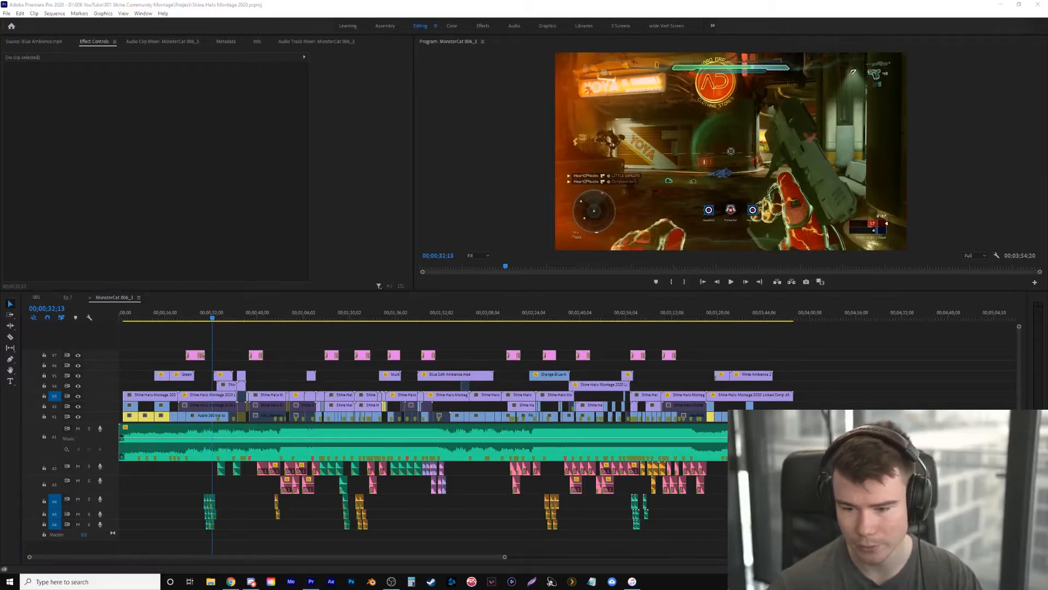
left_click_drag(233, 318, 523, 317)
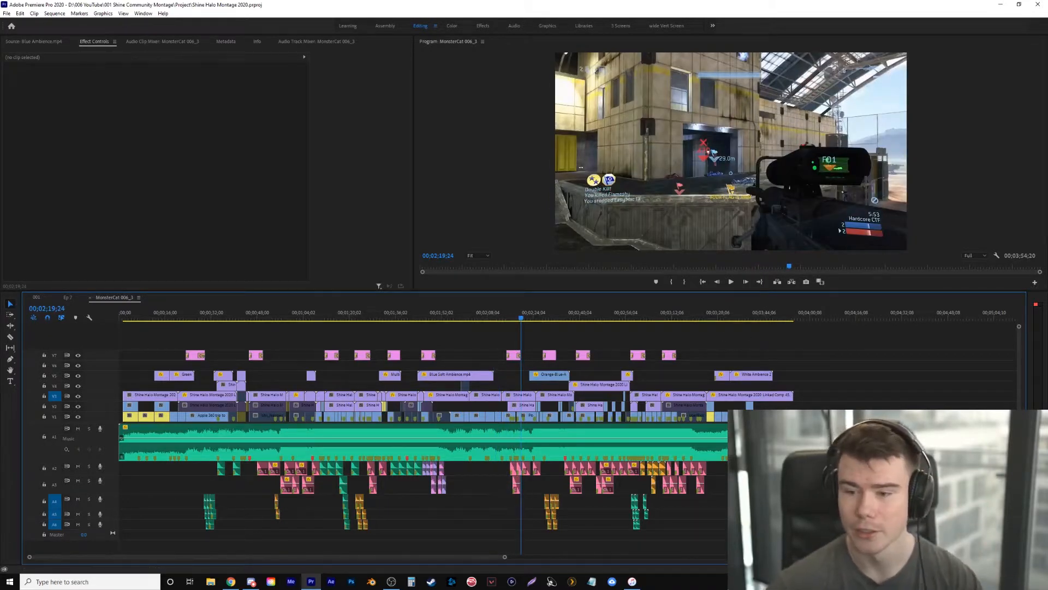
Create a new 1920 x 1080 adjustment layer in the project at 29.97 fps with square pixels
left_click_drag(1047, 87, 569, 23)
right_click(528, 415)
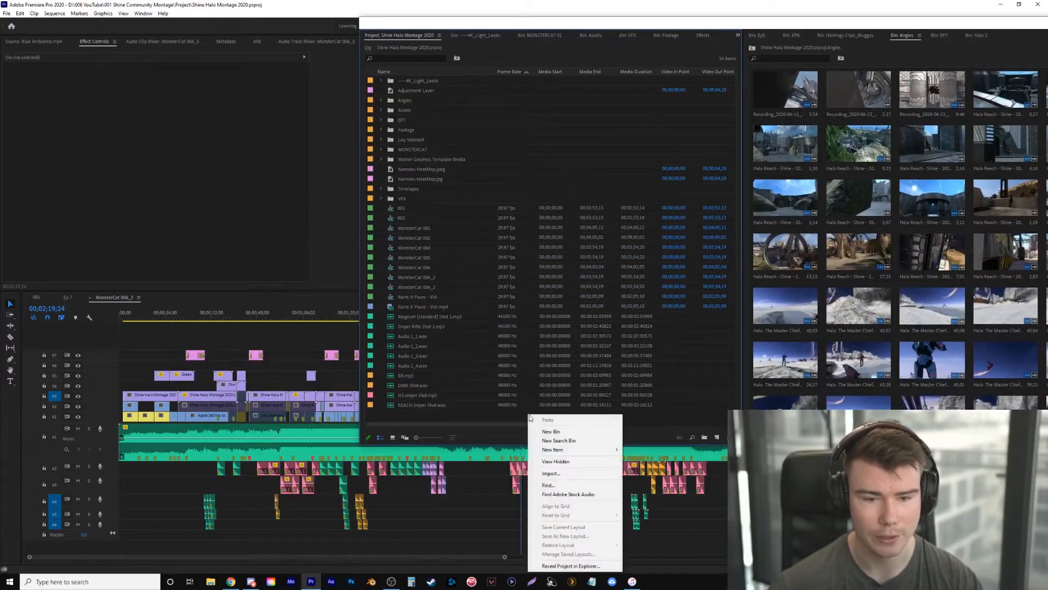
mouse_move(573, 450)
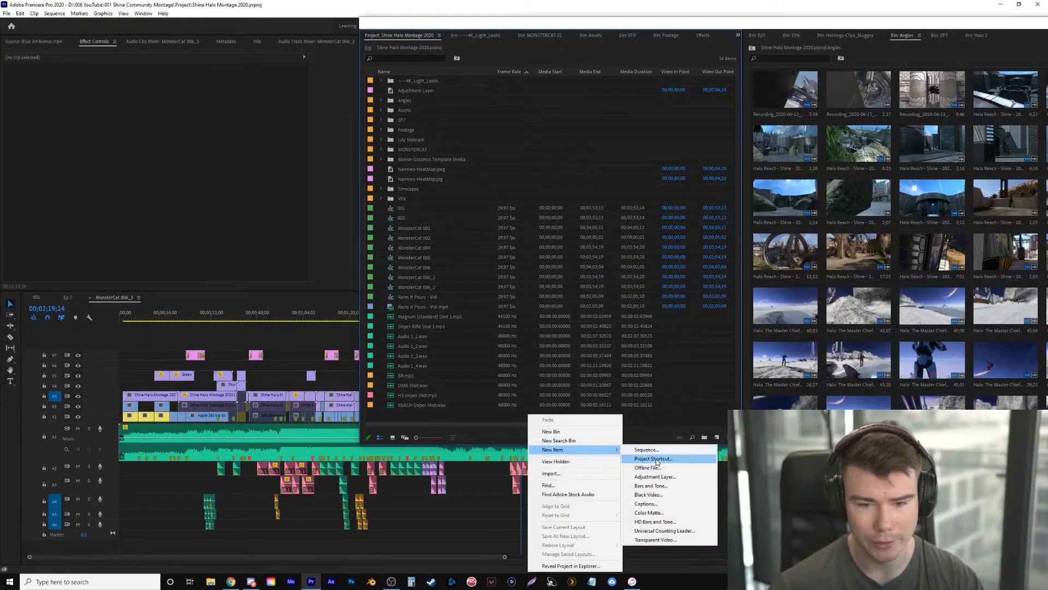
left_click(655, 477)
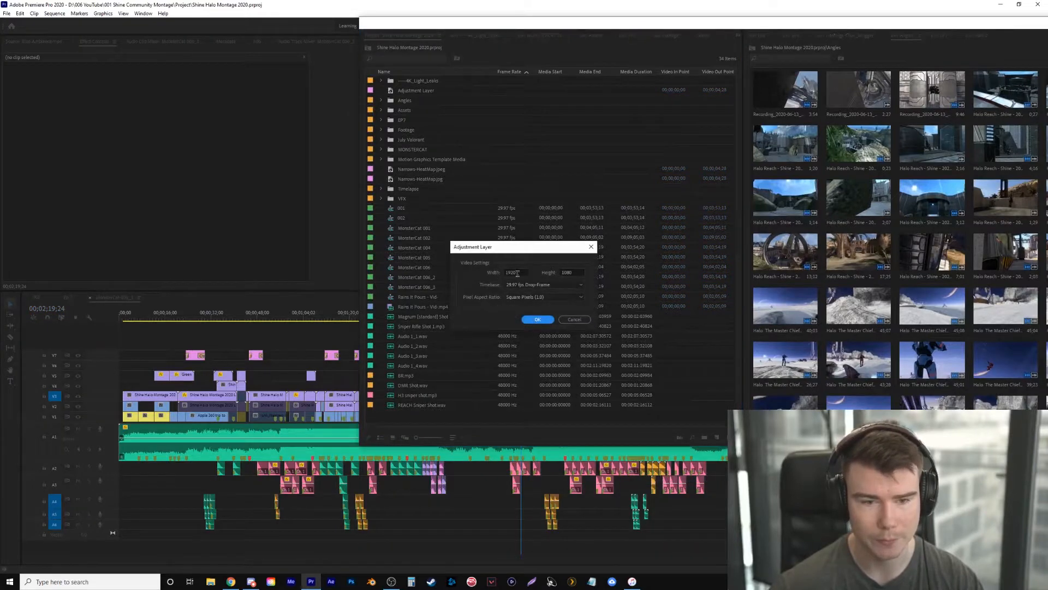
left_click(545, 321)
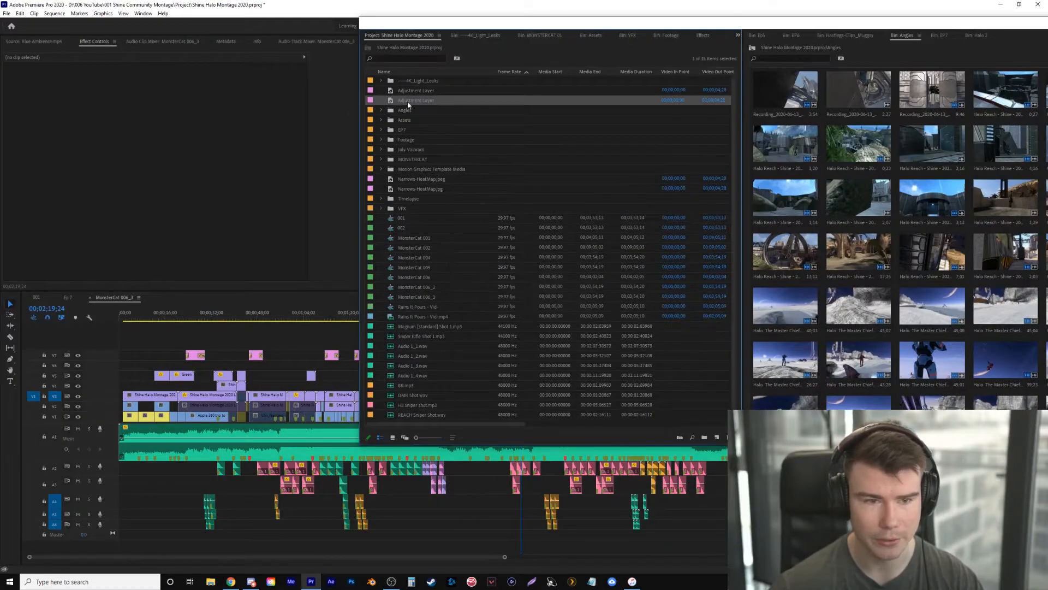
Place the new adjustment layer on track V6 at the sequence start and extend it to the end of the montage
left_click_drag(390, 101, 129, 365)
left_click_drag(582, 24, 1047, 131)
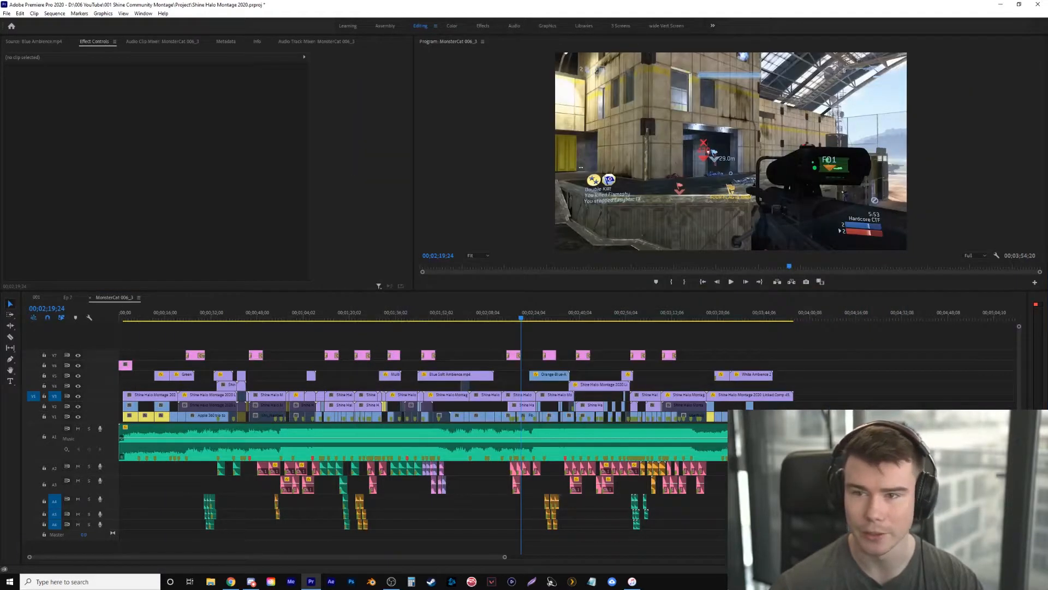
left_click_drag(131, 365, 793, 364)
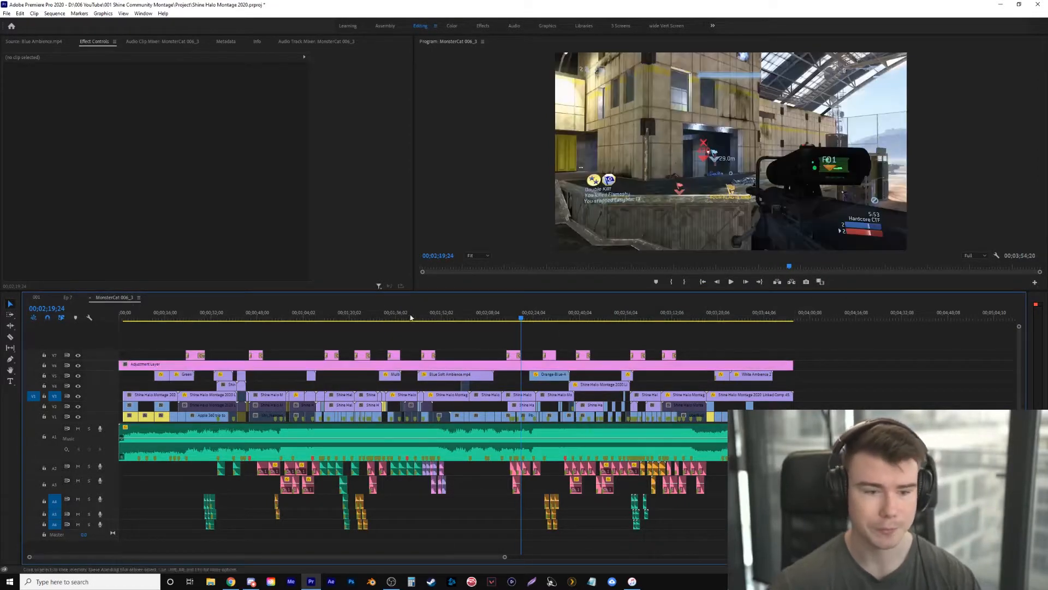
Go to the frame at 00;00;55;25 and apply the Frosty Halo Montage CC preset to the V6 adjustment layer
left_click(279, 319)
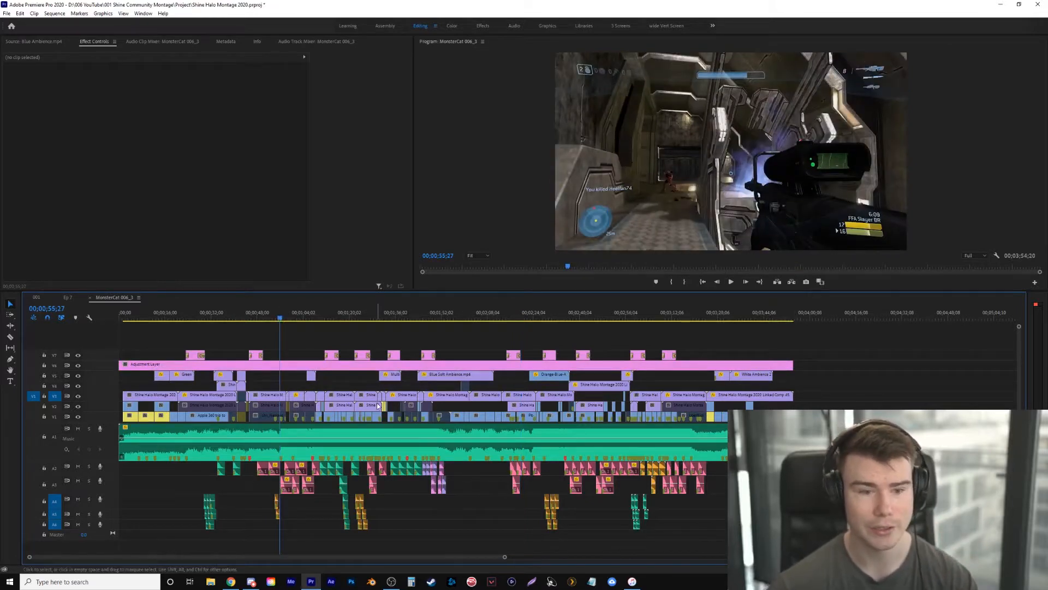
key("equal")
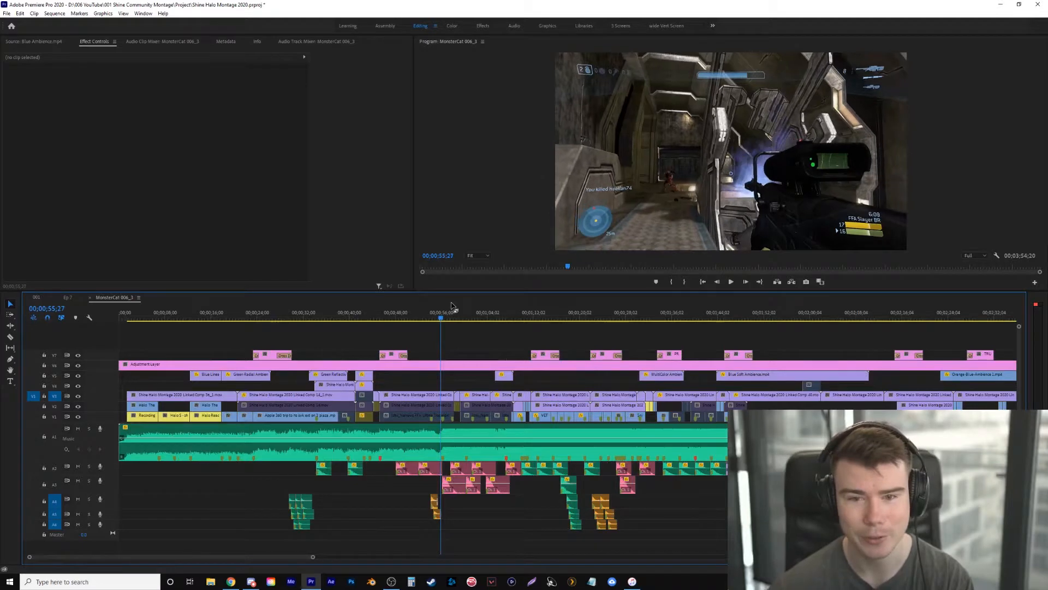
key("Left")
key("Left")
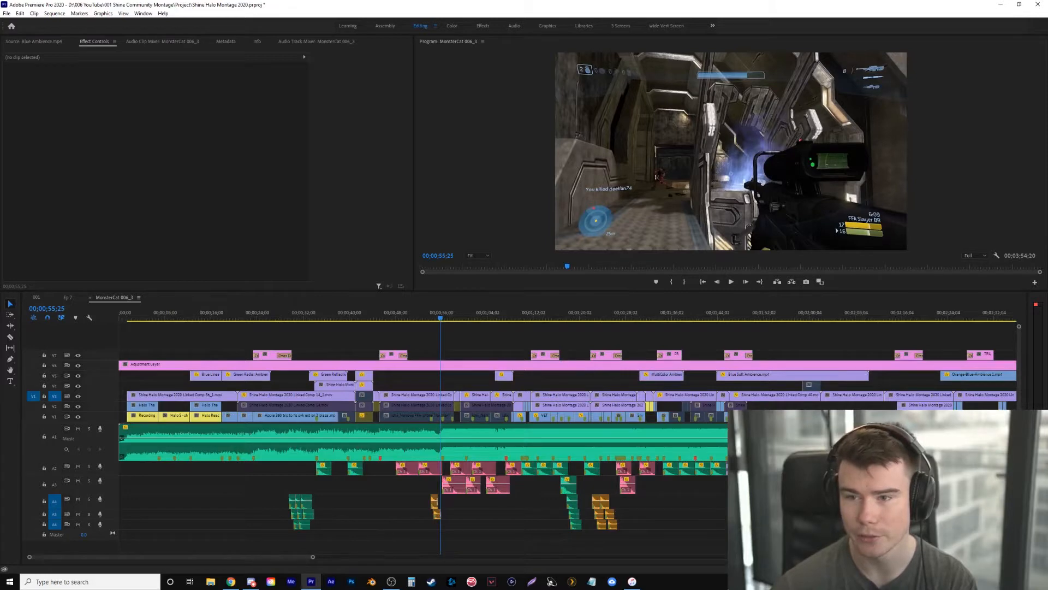
left_click(447, 363)
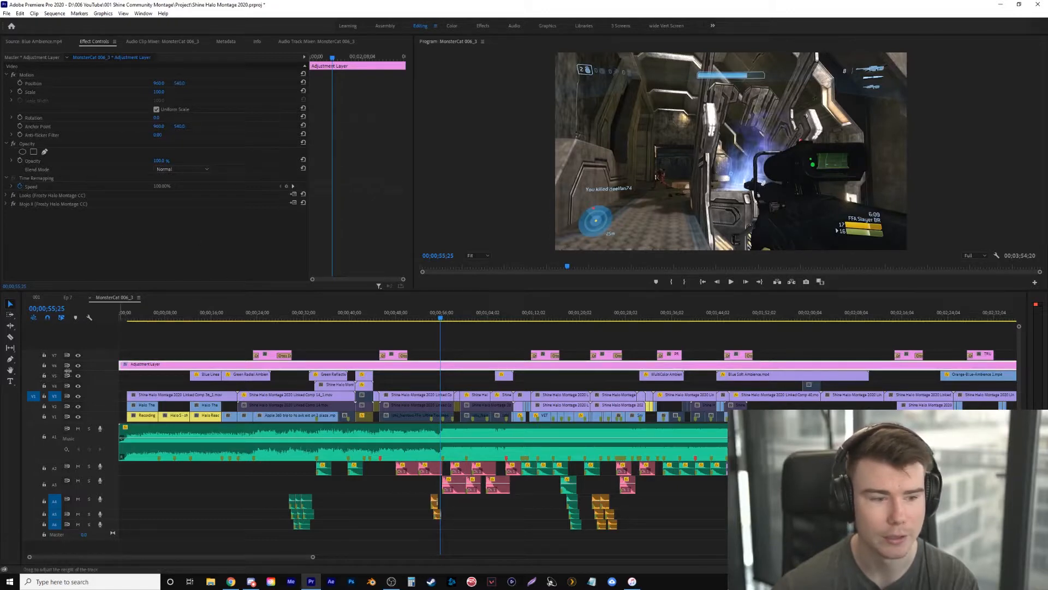
Check the preset's look at several moments of the montage and compare it with the V6 track output switched off and on
left_click(308, 316)
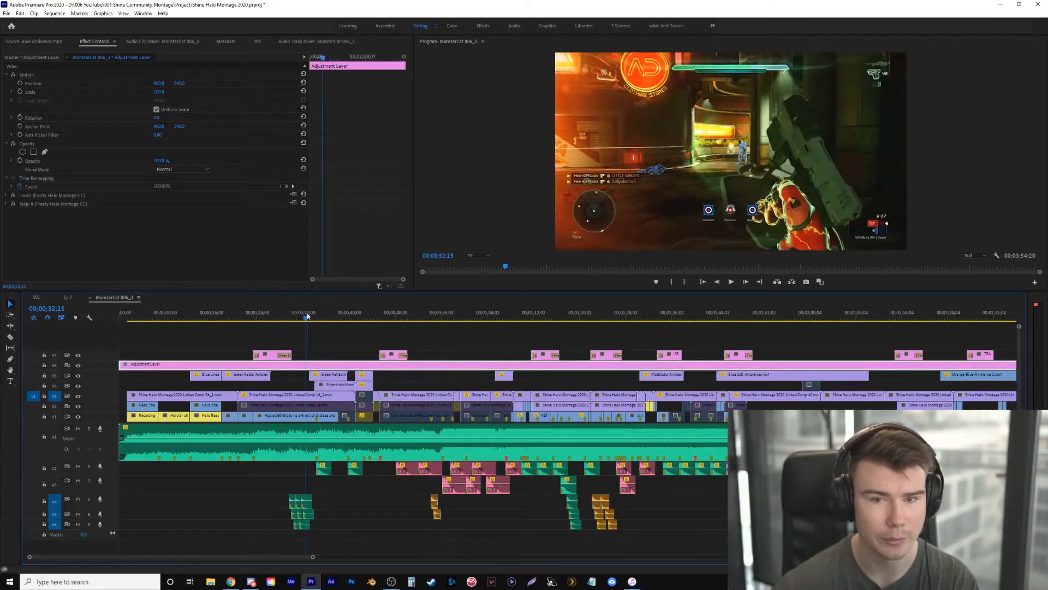
left_click(316, 316)
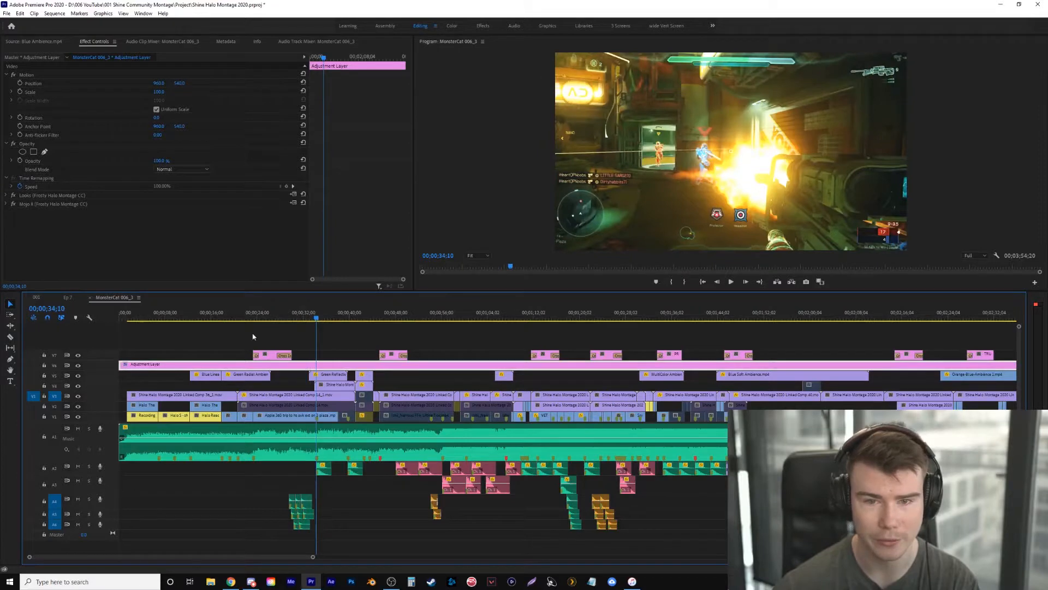
left_click(170, 318)
left_click(146, 319)
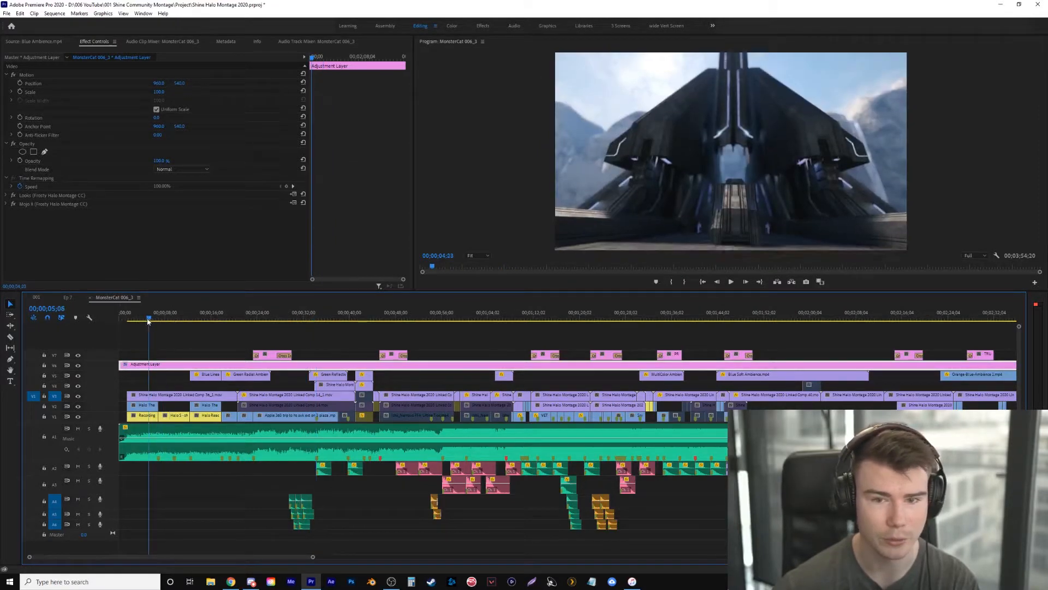
left_click(78, 365)
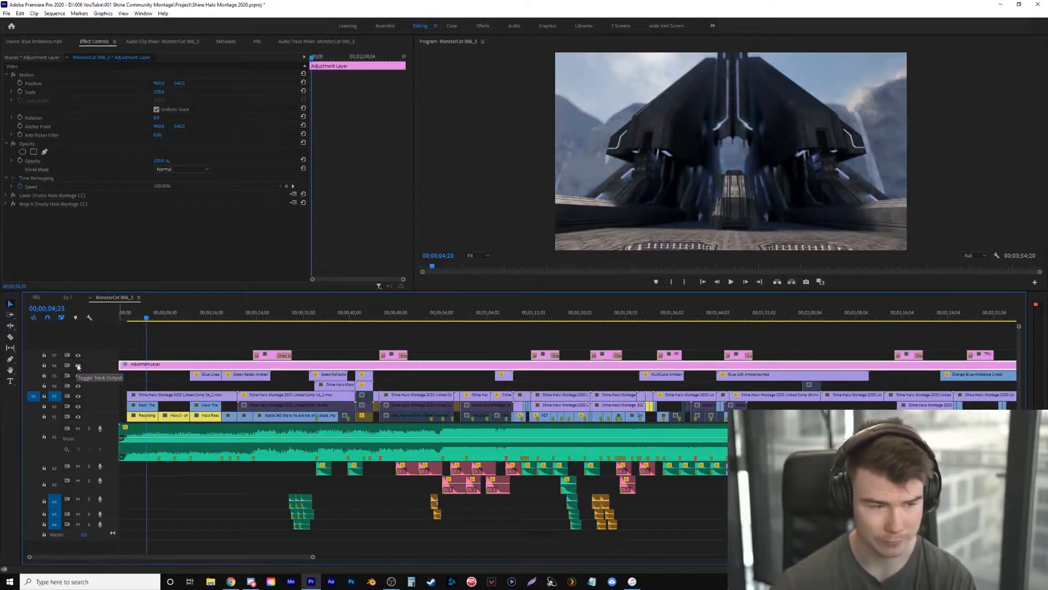
left_click(79, 365)
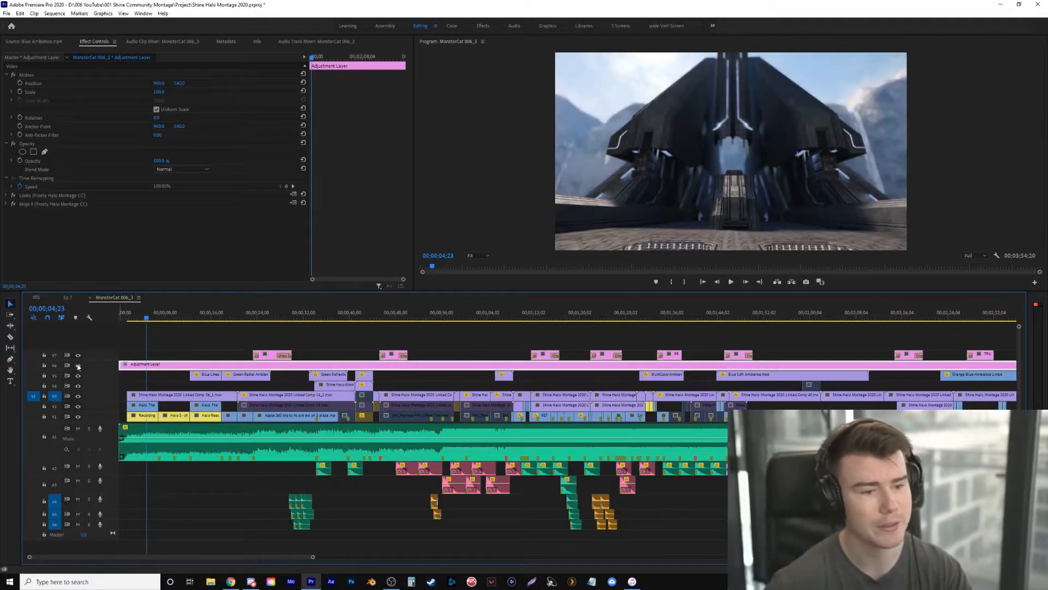
Replace the Looks and Mojo II effects on the adjustment layer with the CC Valorant Montage 2 preset
left_click(33, 197)
key("Delete")
left_click(31, 198)
key("Delete")
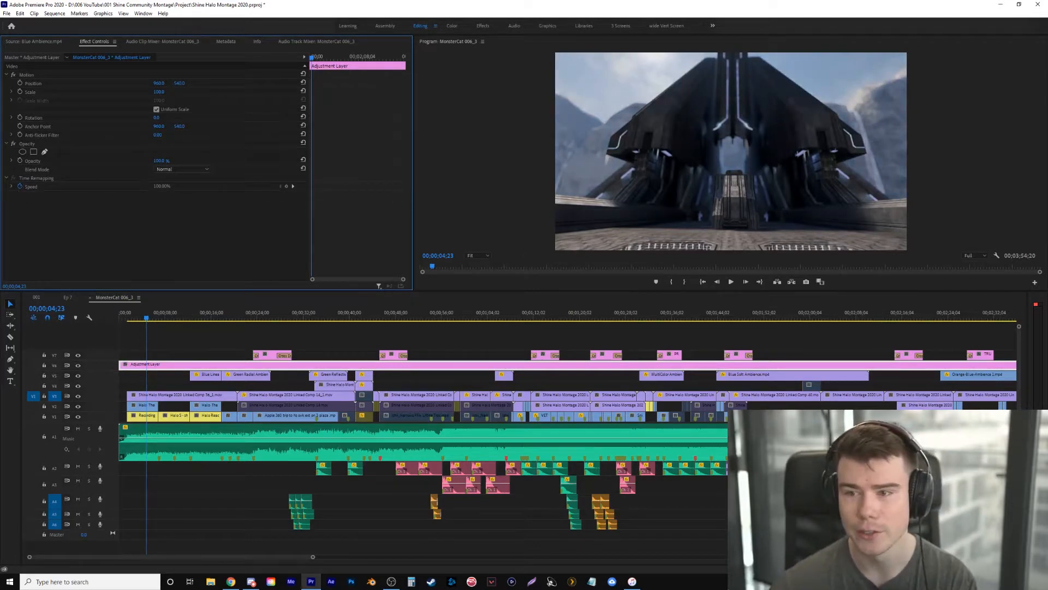
left_click_drag(699, 272, 181, 364)
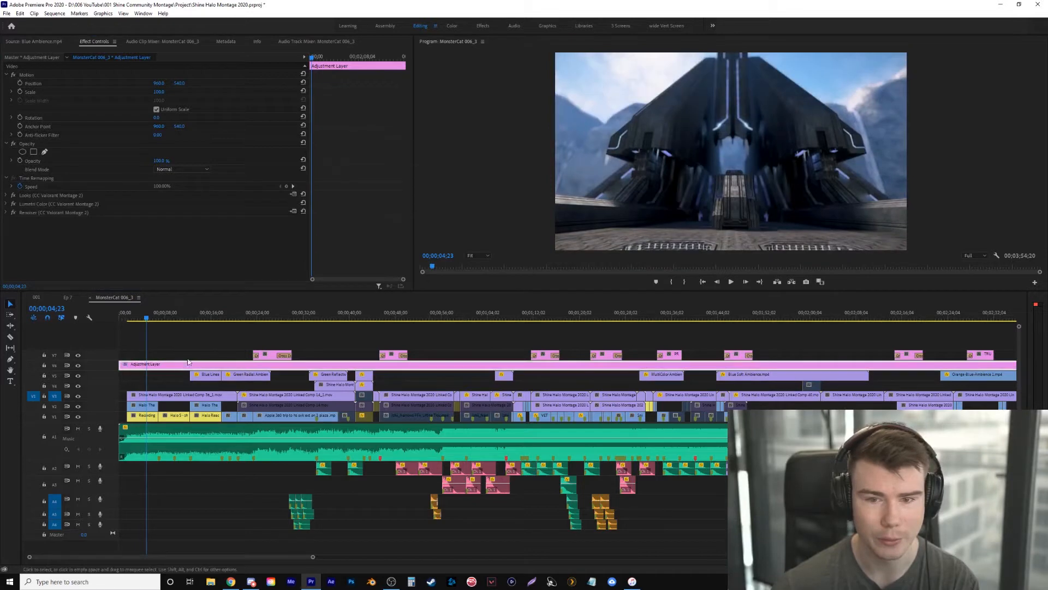
Set the adjustment layer's opacity to 75% and preview the grade across several montage clips
left_click_drag(160, 316, 213, 318)
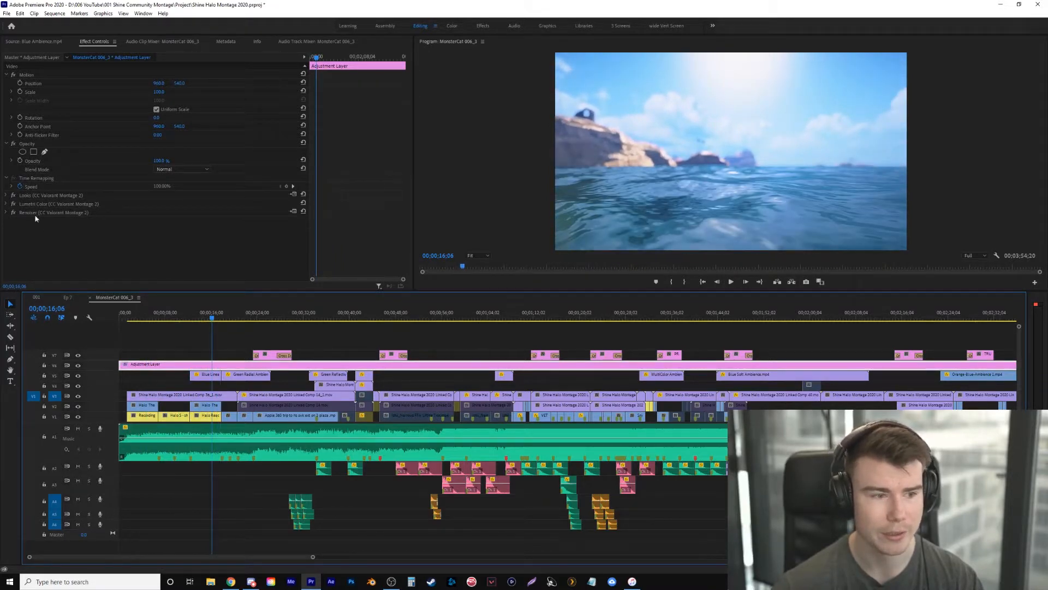
left_click(162, 161)
type("75")
key("Return")
left_click(71, 371)
key("space")
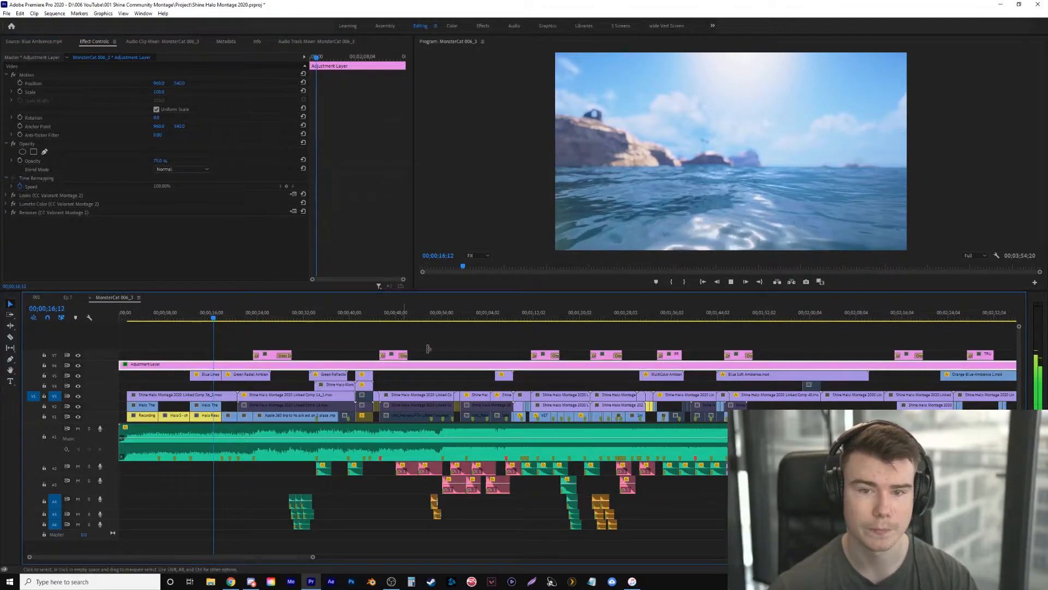
left_click_drag(245, 318, 431, 338)
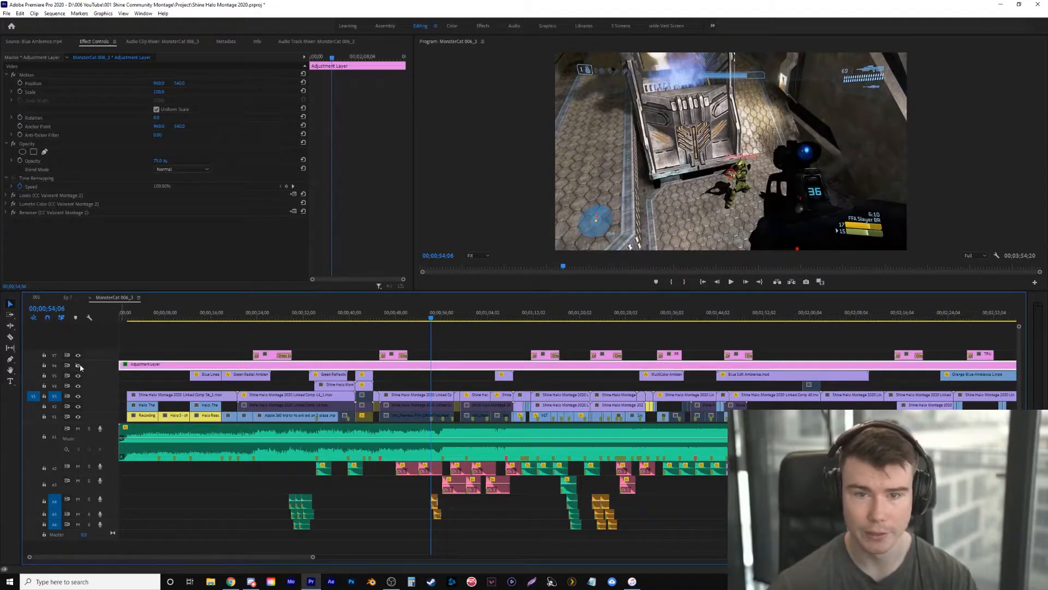
left_click_drag(172, 317, 315, 322)
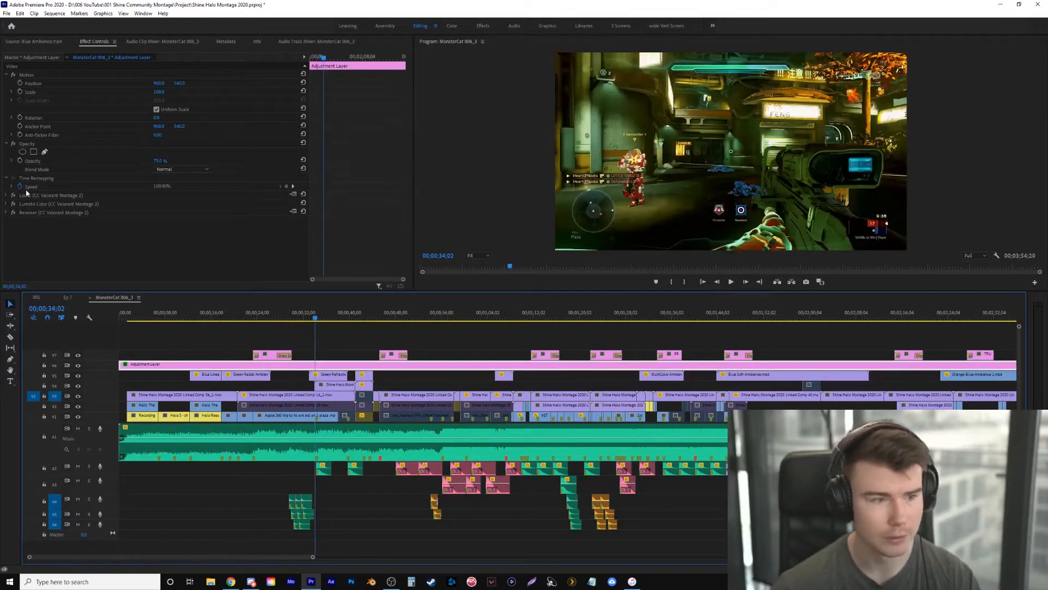
Remove the Renoiser, Lumetri Color and Looks effects of the CC Valorant Montage 2 preset from the adjustment layer
left_click(28, 196)
left_click(28, 213)
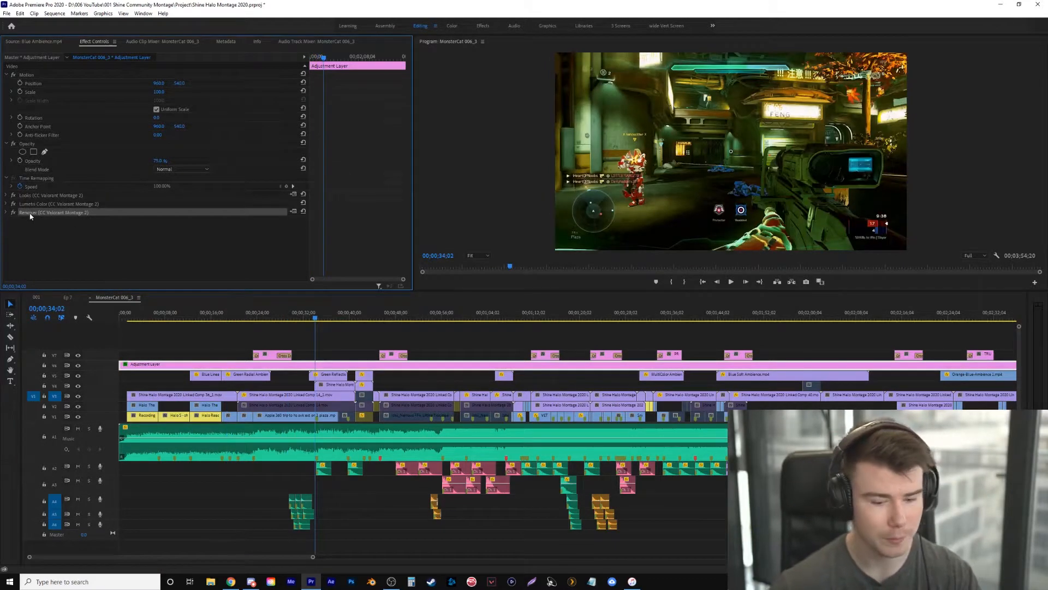
key("Delete")
left_click(29, 203)
key("Delete")
left_click(28, 195)
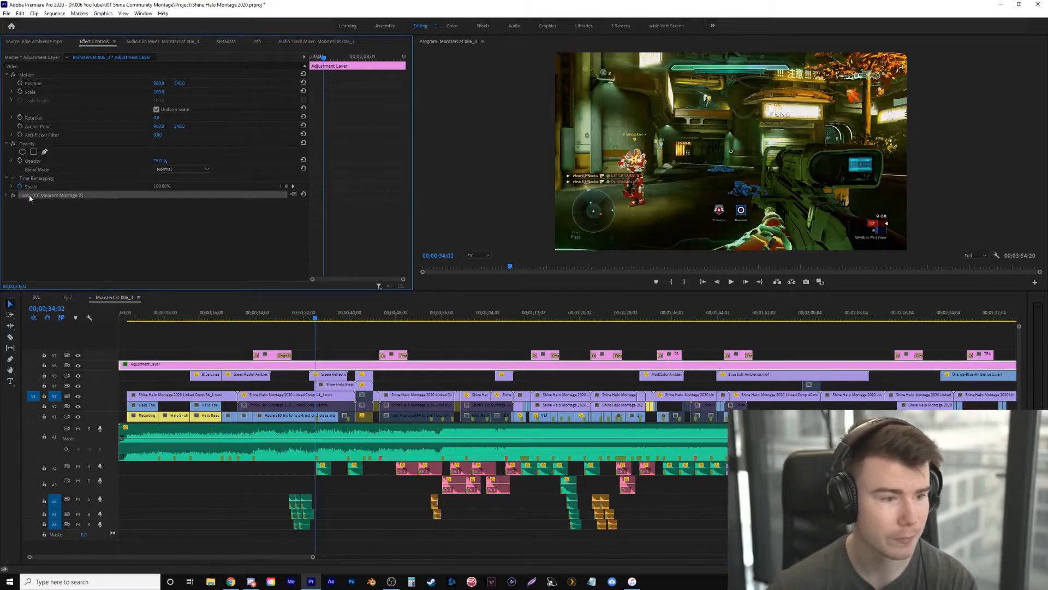
key("Delete")
Move the playhead to 00;00;59;22 and display the Lumetri Scopes in the Color workspace
left_click_drag(320, 321, 464, 345)
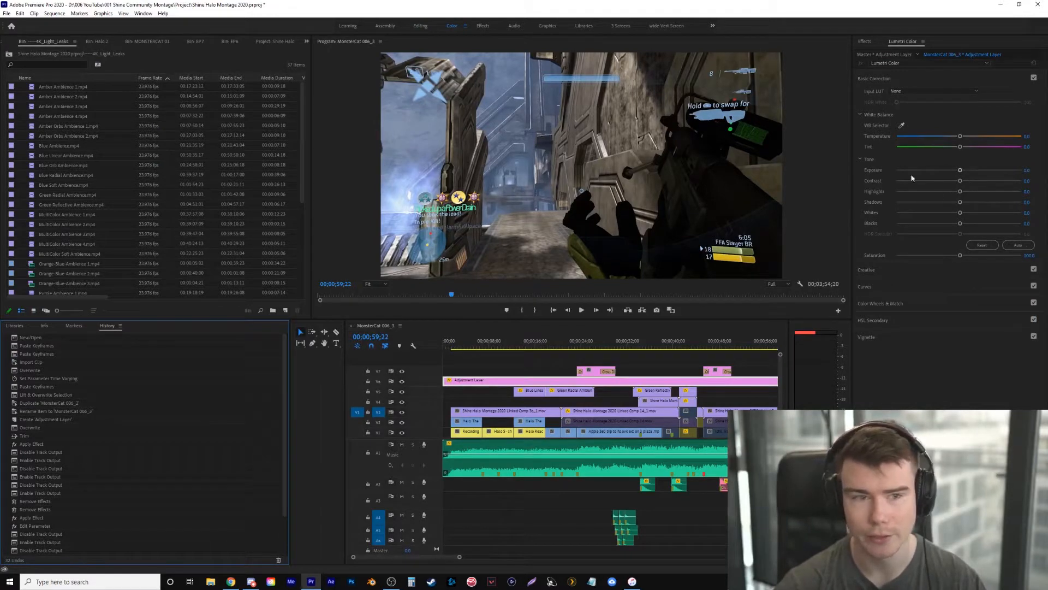
left_click(307, 41)
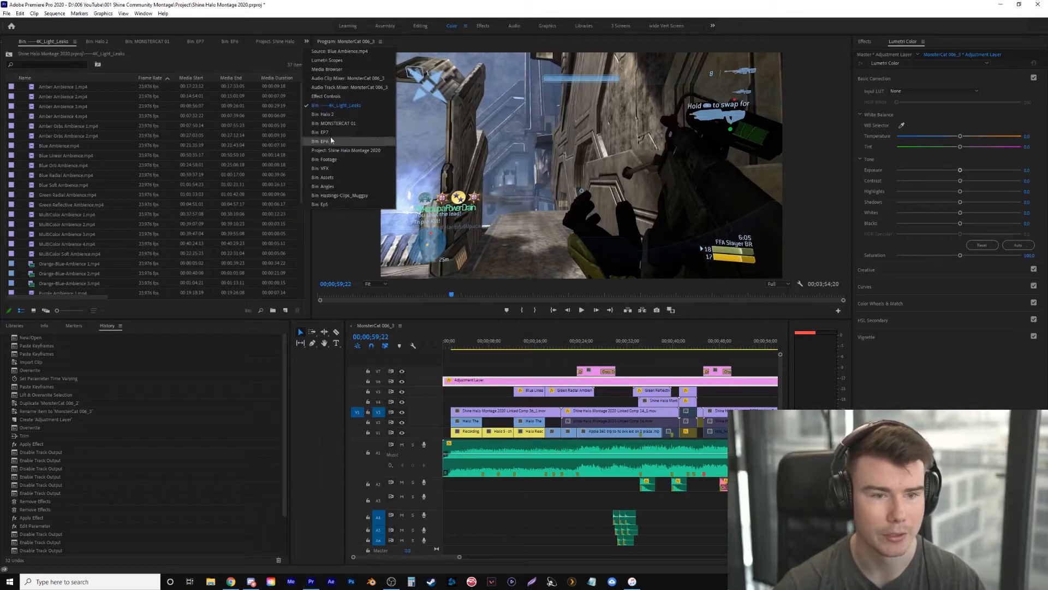
left_click(339, 60)
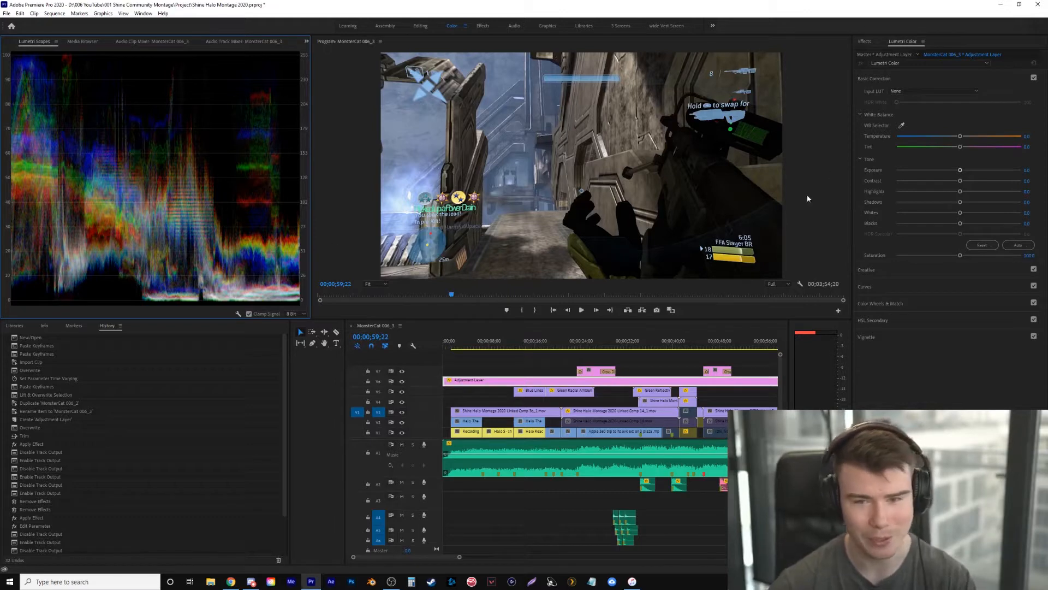
In the adjustment layer's basic correction, set exposure to 0.7, raise shadows to about 11 and lift the blacks slightly
left_click_drag(960, 171, 968, 170)
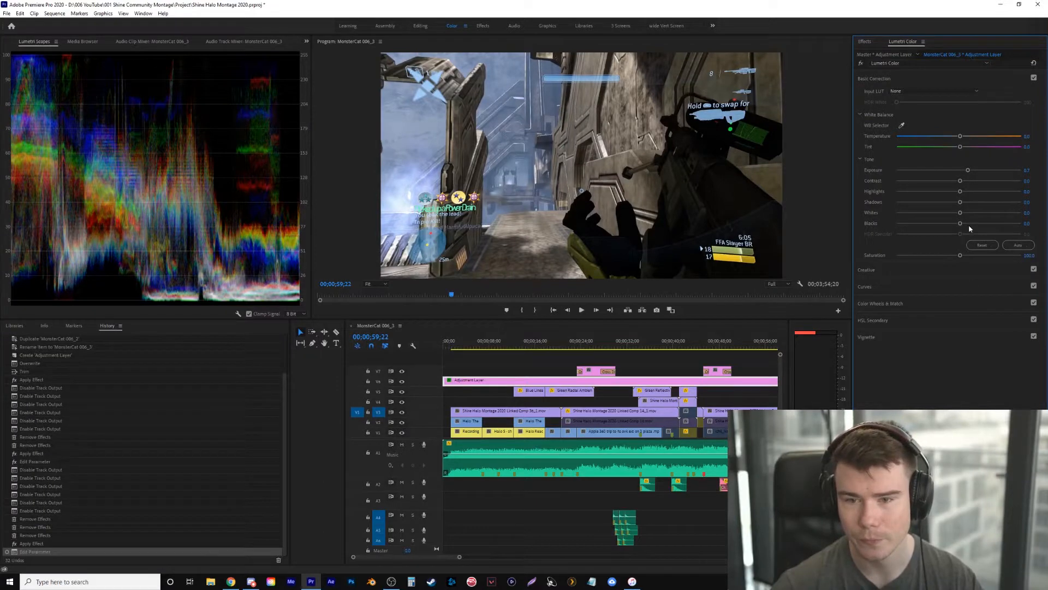
left_click_drag(960, 202, 961, 228)
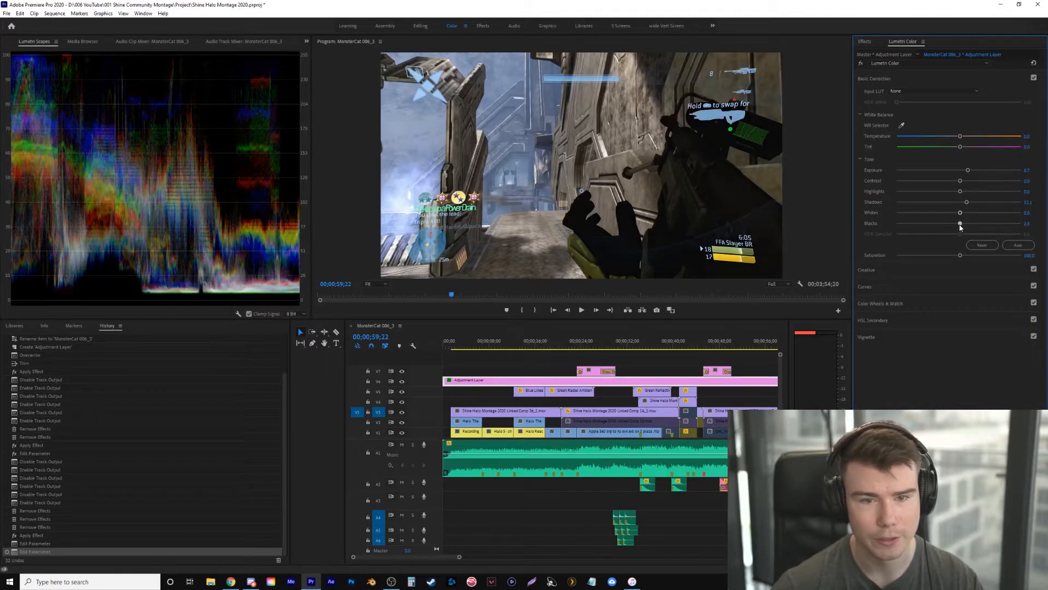
left_click_drag(960, 227, 960, 227)
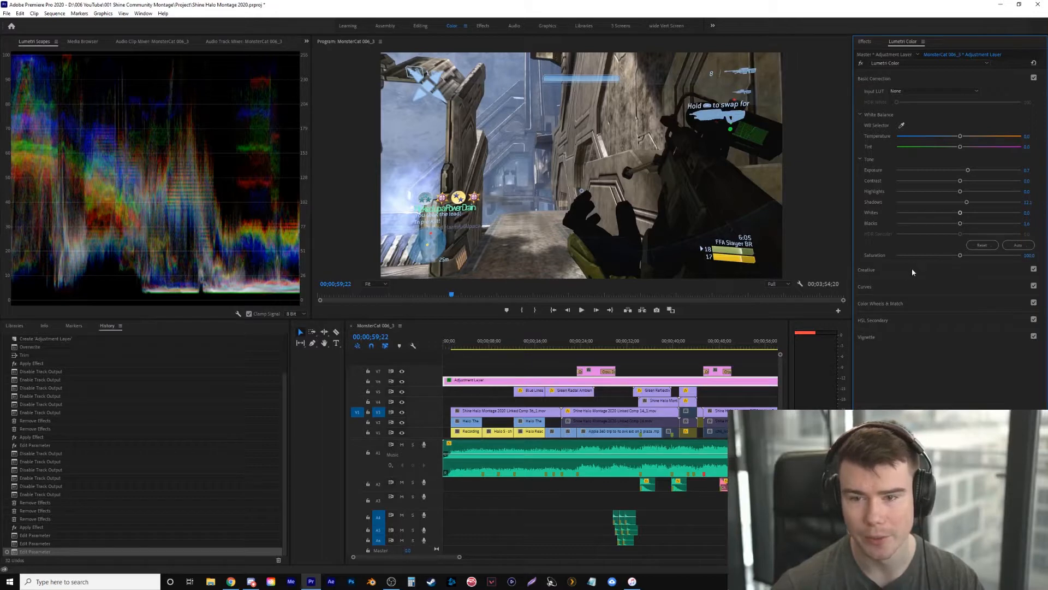
Raise the adjustment layer's creative vibrance to about 65 and its creative saturation to about 113
left_click(933, 275)
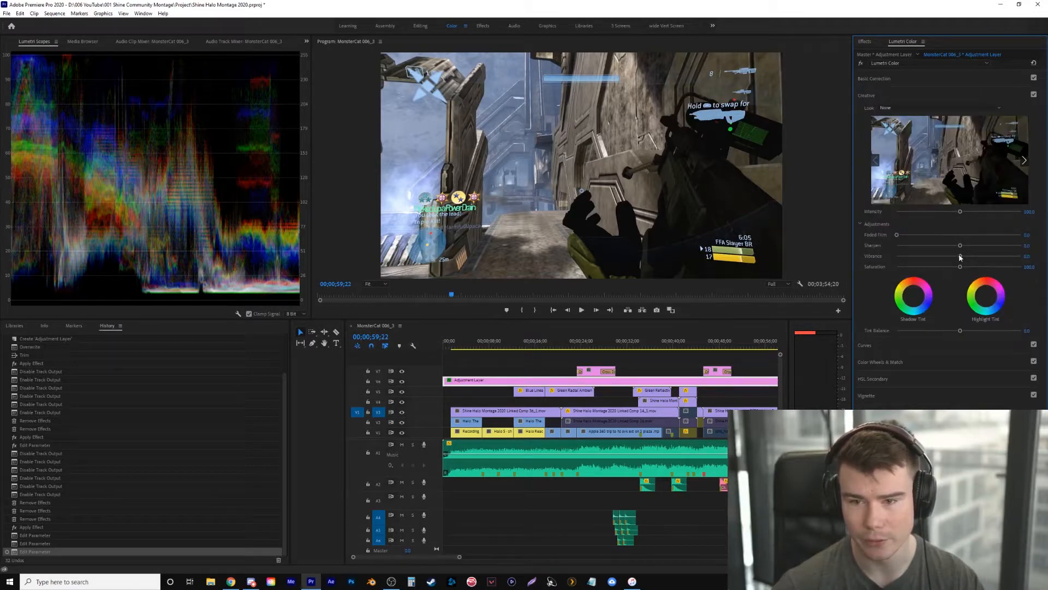
mouse_move(960, 256)
left_mouse_down()
mouse_move(1002, 256)
mouse_move(969, 269)
left_mouse_up()
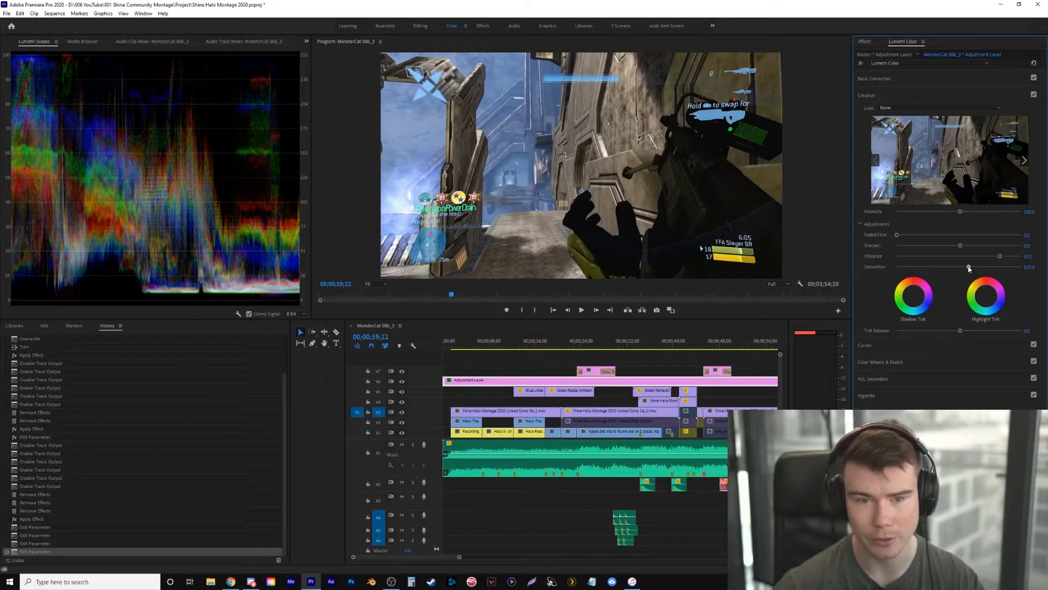
left_click_drag(969, 268, 968, 268)
Compare the opening shots near 4, 13 and 15 seconds with the adjustment layer's track shown and hidden
left_click_drag(488, 345, 468, 345)
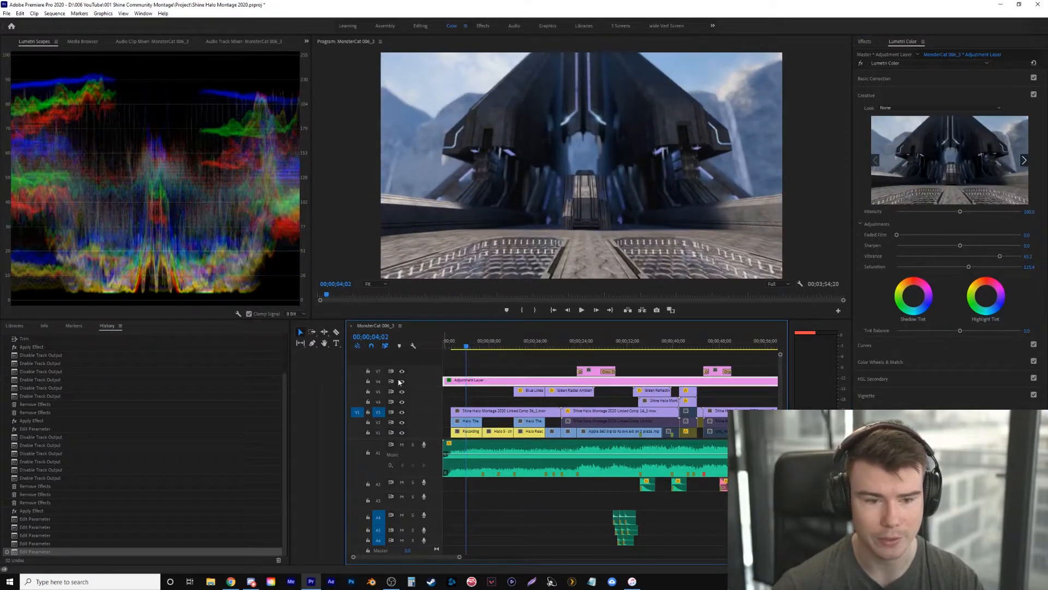
left_click(402, 381)
left_click(403, 380)
left_click(511, 343)
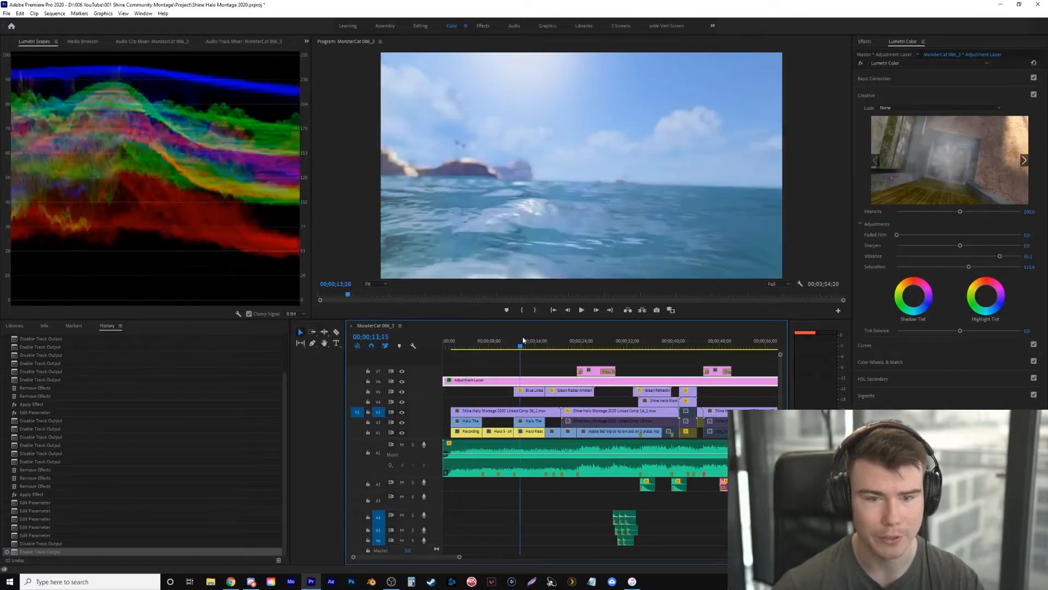
left_click(401, 380)
left_click(401, 381)
left_click(533, 342)
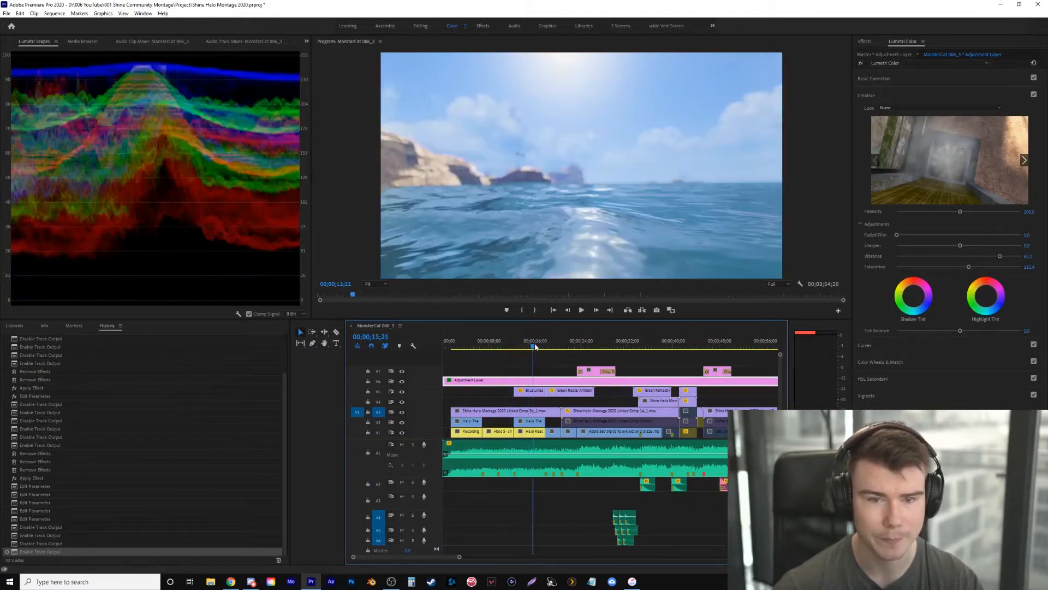
left_click(402, 381)
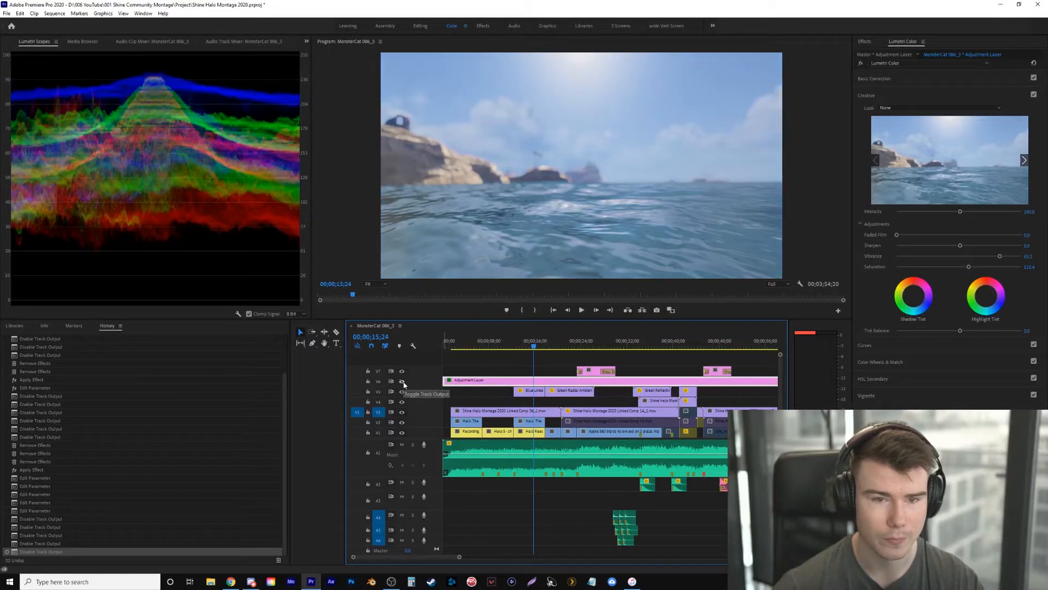
left_click(402, 381)
left_click(403, 382)
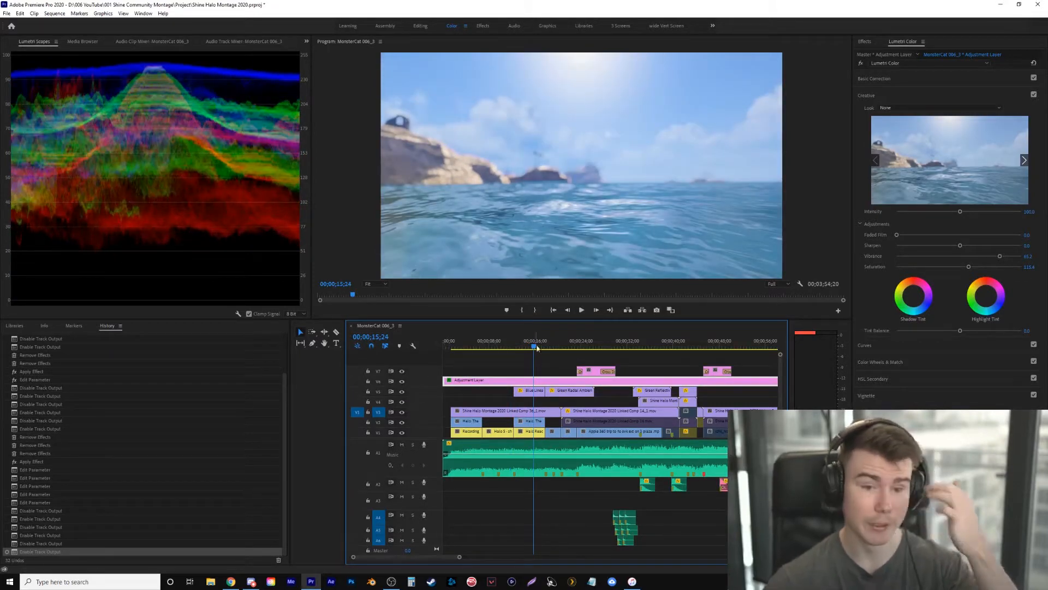
Compare the gameplay clip at 00;00;29;26 with and without the adjustment layer's grade
left_click_drag(575, 344, 614, 345)
left_click(402, 383)
left_click(403, 384)
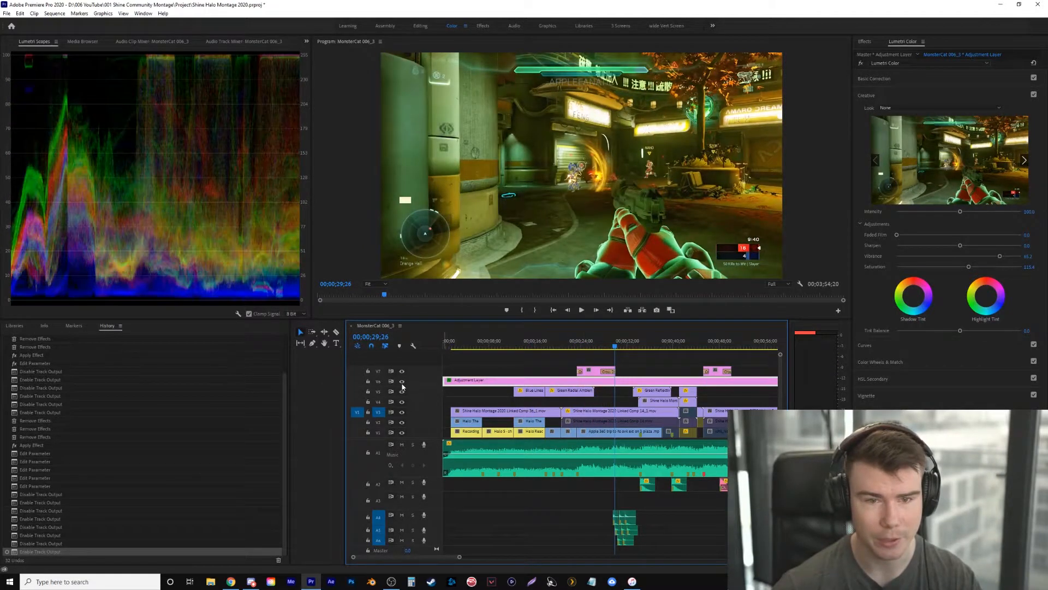
left_click(402, 383)
left_click(402, 383)
Preview the grade on clips further along the montage, from 00;00;50;19 to 00;01;41;01
left_click(735, 346)
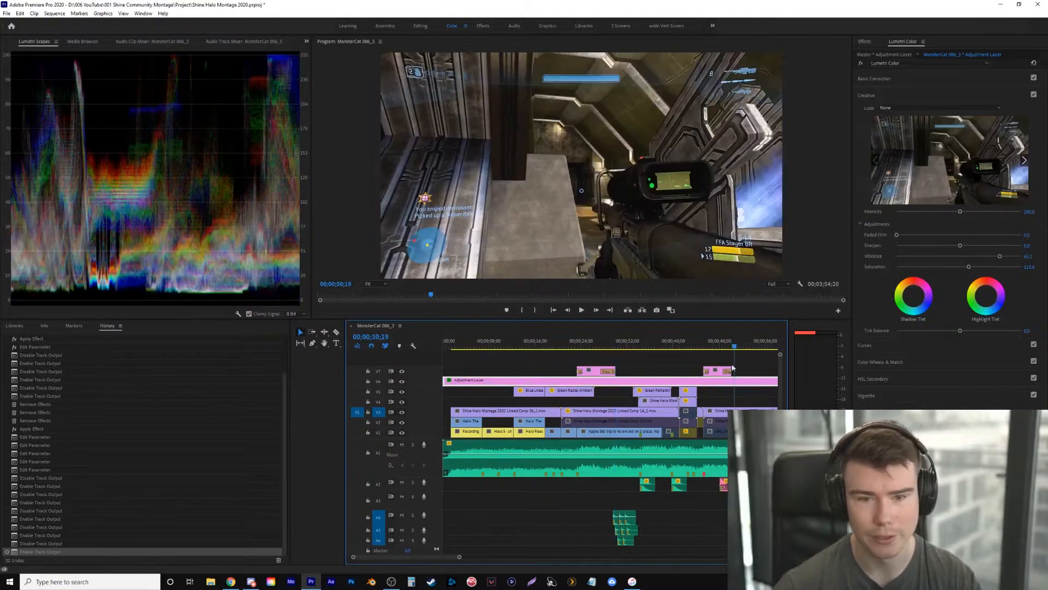
key("minus")
left_click(620, 347)
left_click_drag(621, 347, 589, 342)
key("minus")
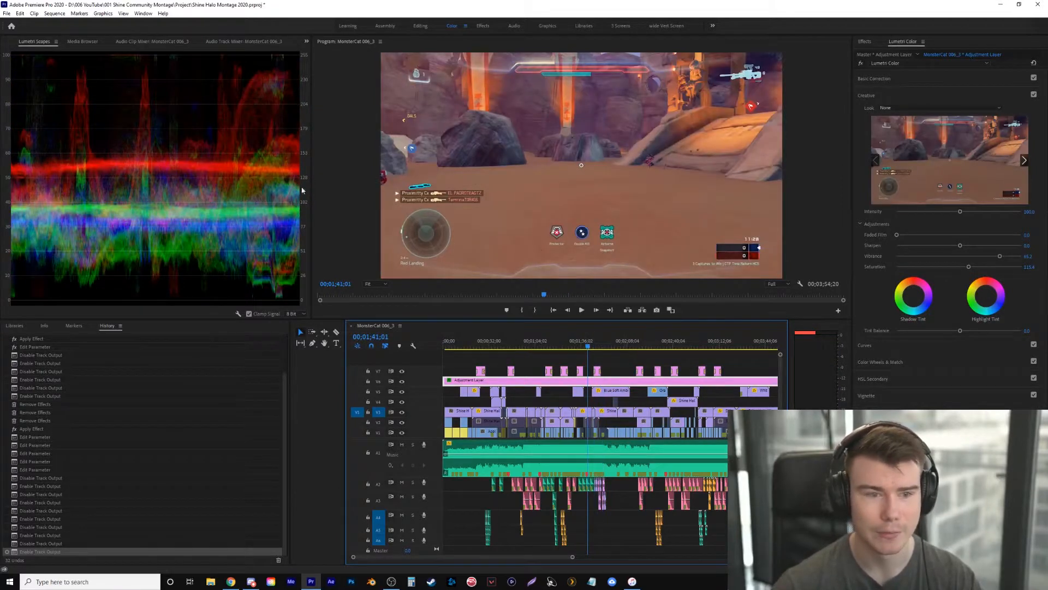
In the Editing workspace, apply the Looks effect to the adjustment layer below its collapsed Lumetri Color effect
left_click(419, 27)
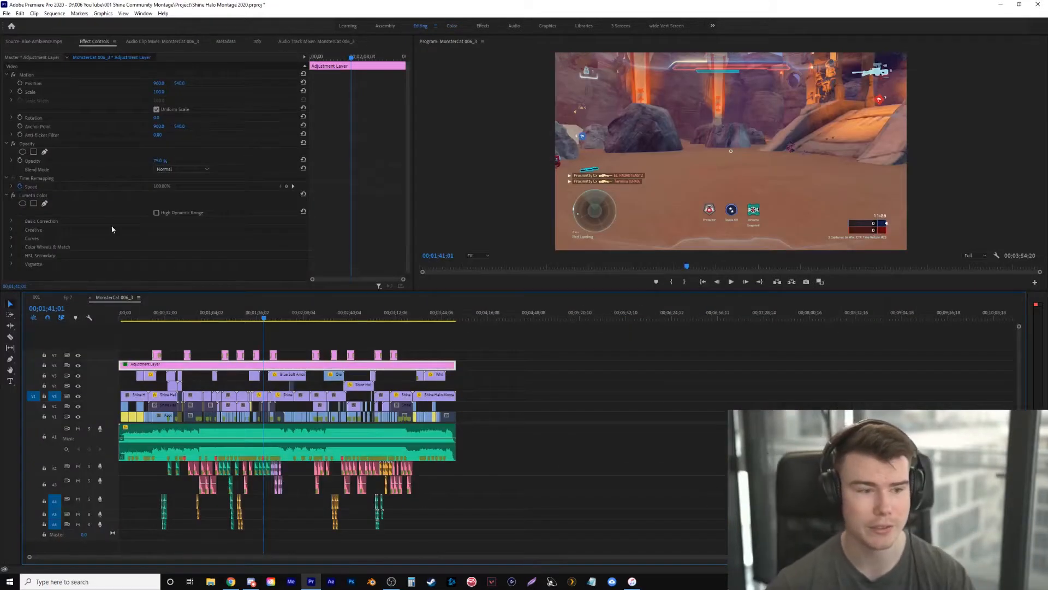
left_click(7, 196)
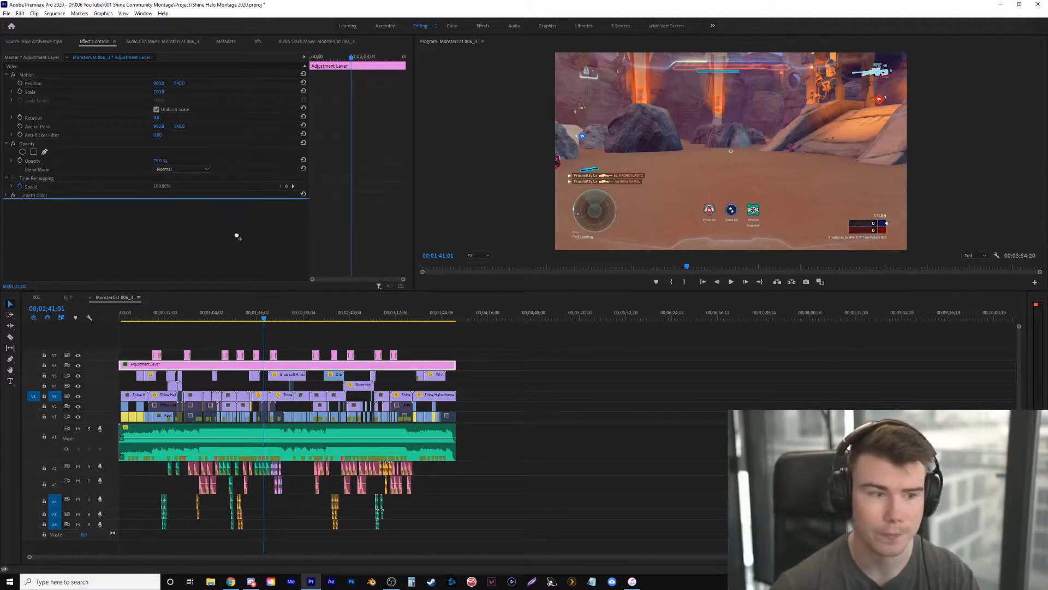
left_click_drag(268, 235, 270, 238)
left_click(208, 252)
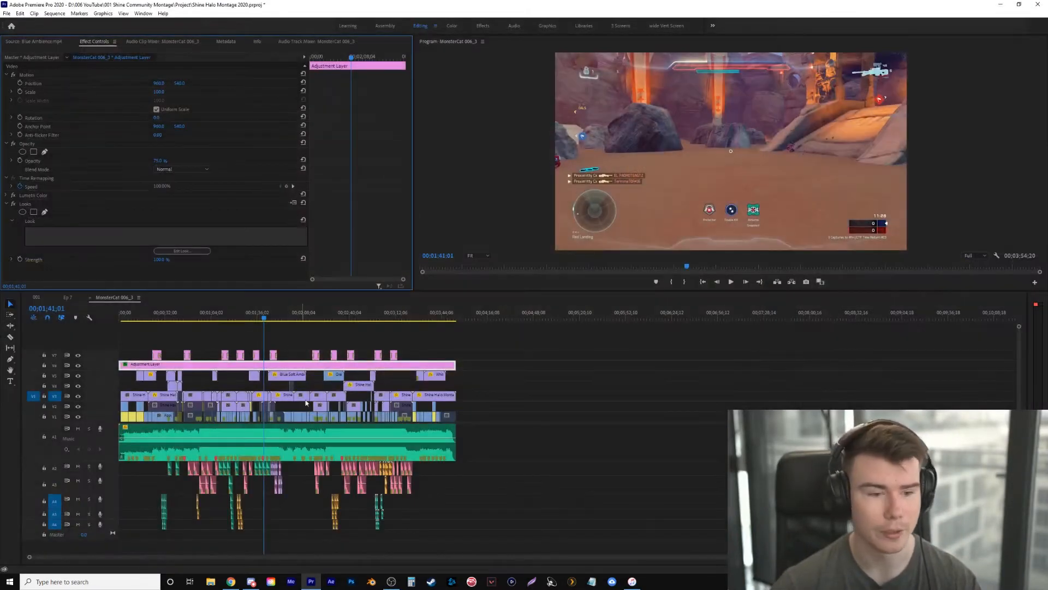
Park the playhead on the sniper gameplay frame around one minute and open the Looks effect's look for editing
left_click(215, 317)
left_click_drag(213, 317, 207, 316)
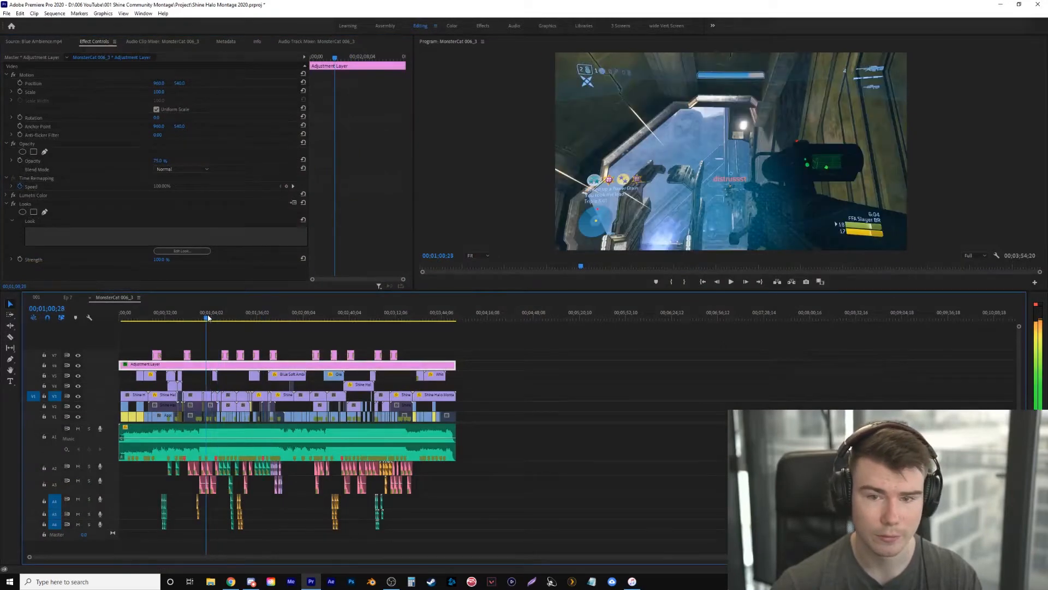
key("equal")
key("equal")
key("equal")
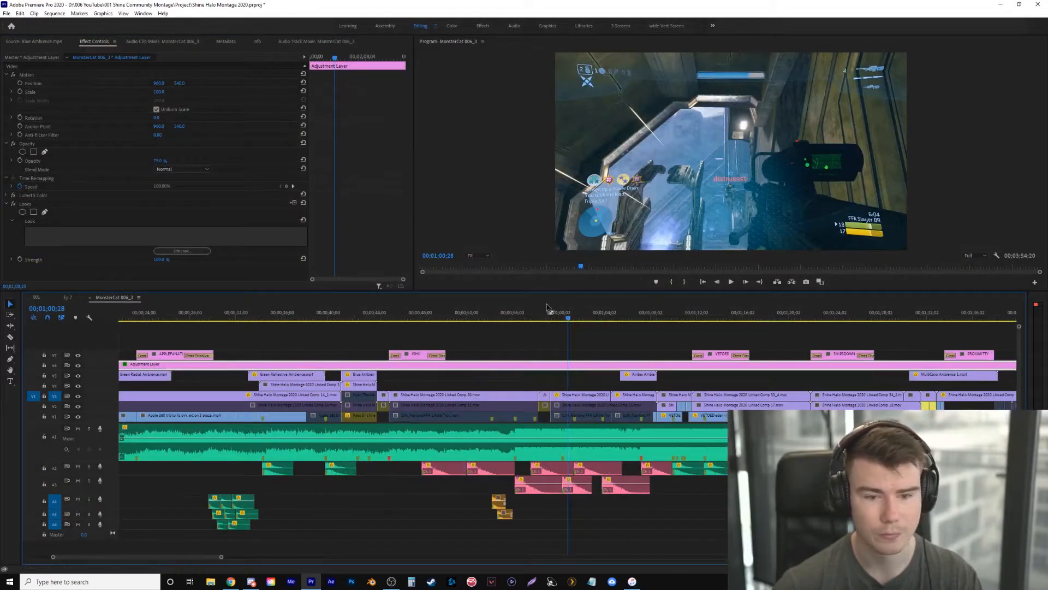
left_click(558, 315)
left_click(182, 251)
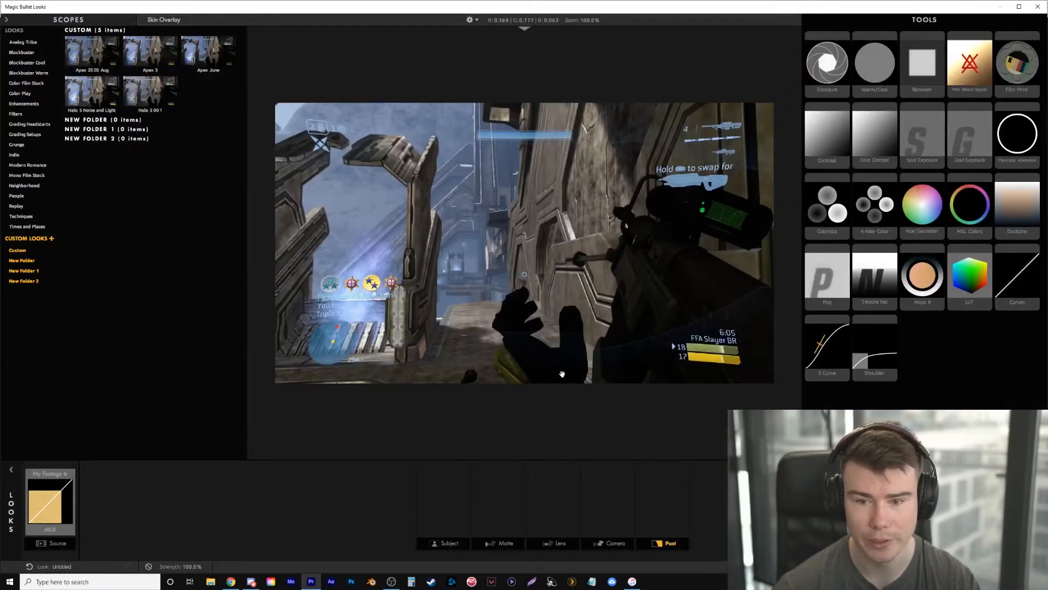
Add a Grad Exposure tool to the look's Subject stage with +0.30 stops and compare the frame with and without it
left_click(439, 539)
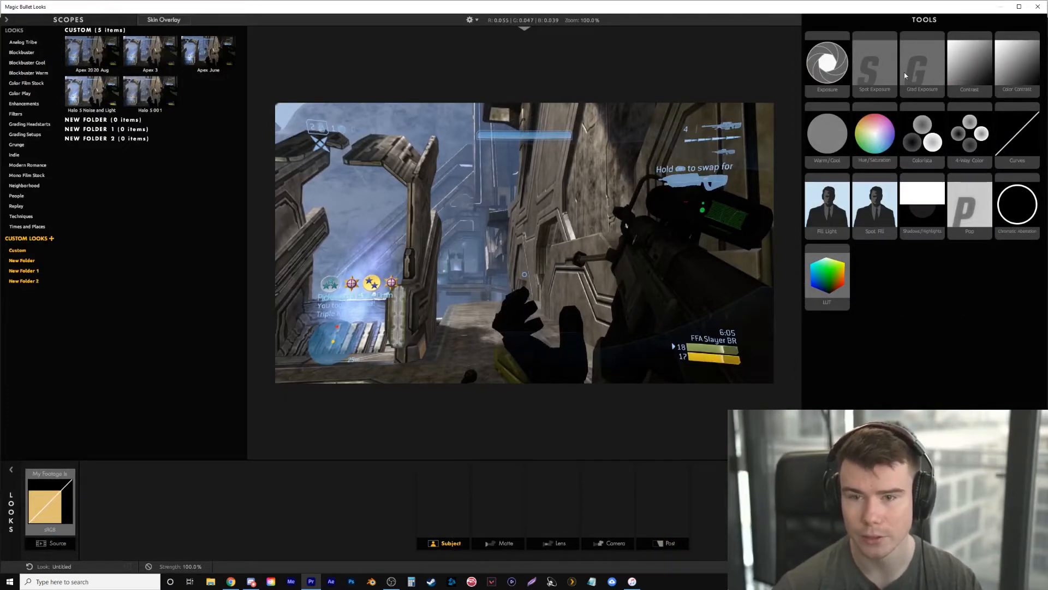
left_click_drag(922, 71, 478, 206)
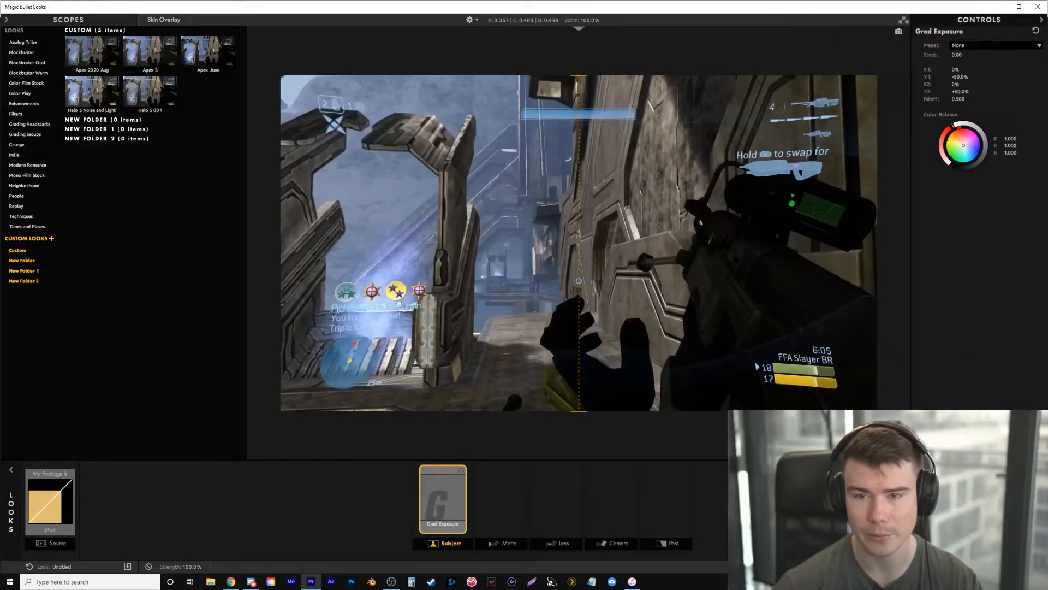
mouse_move(959, 55)
left_mouse_down()
mouse_move(1014, 54)
mouse_move(962, 55)
left_mouse_up()
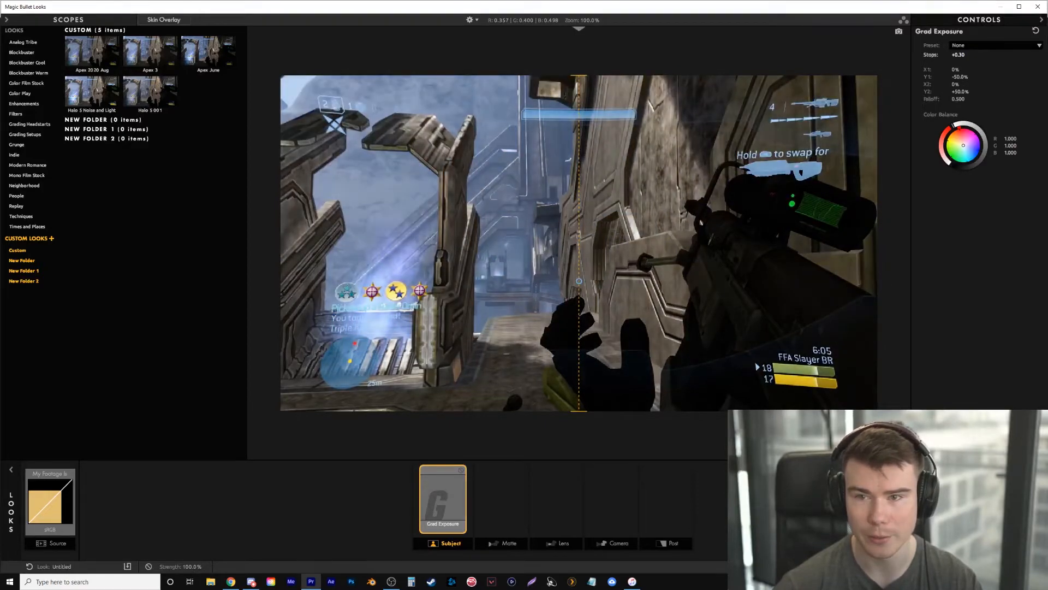
left_click(461, 470)
left_click(461, 470)
left_click(460, 470)
left_click(460, 470)
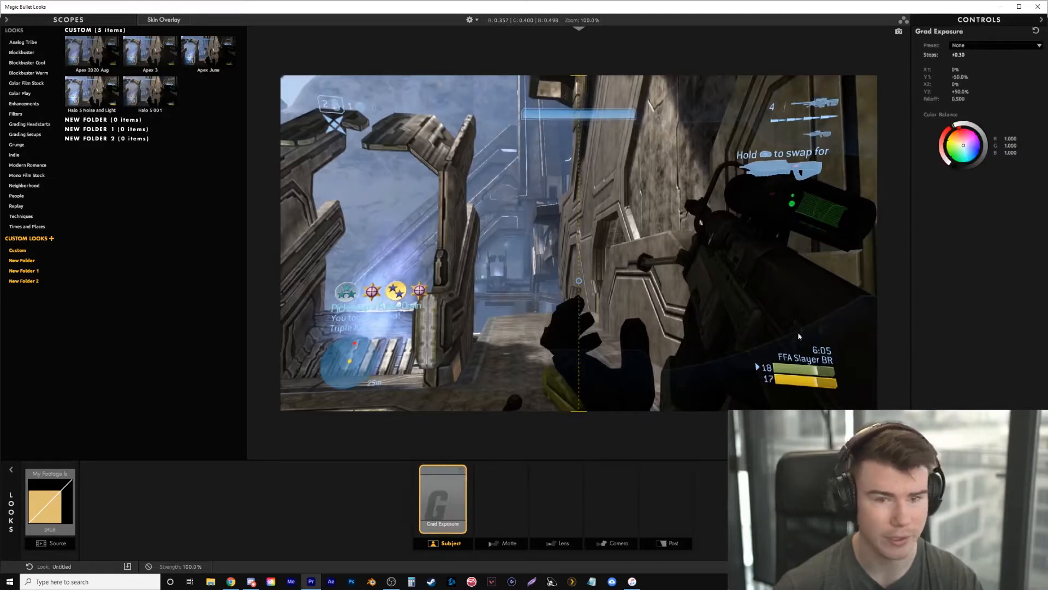
Try a Diffusion tool in the look's Matte stage and remove it again
left_click(508, 541)
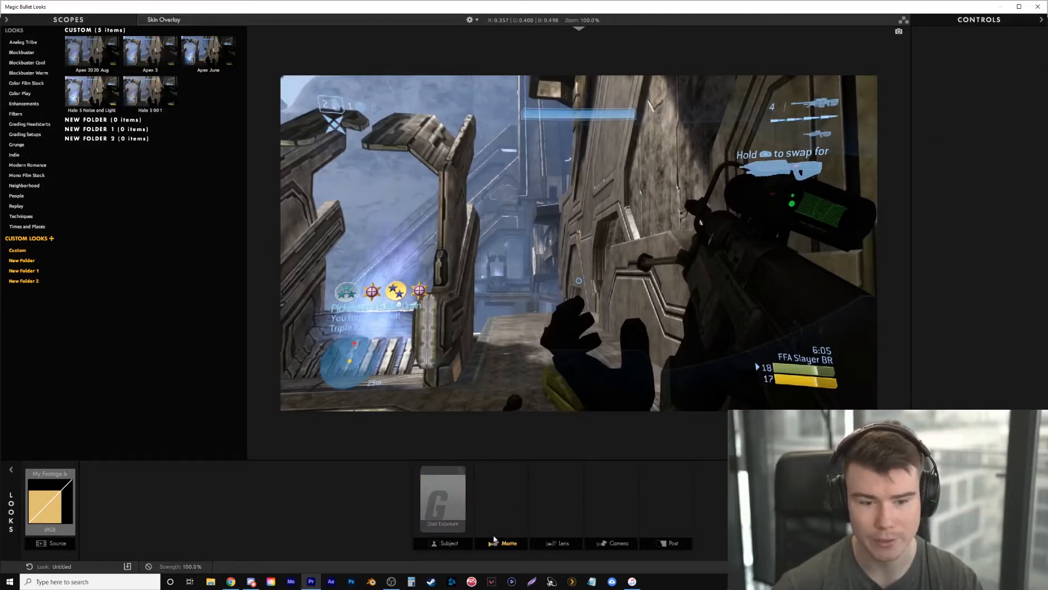
left_click(447, 543)
left_click(1036, 505)
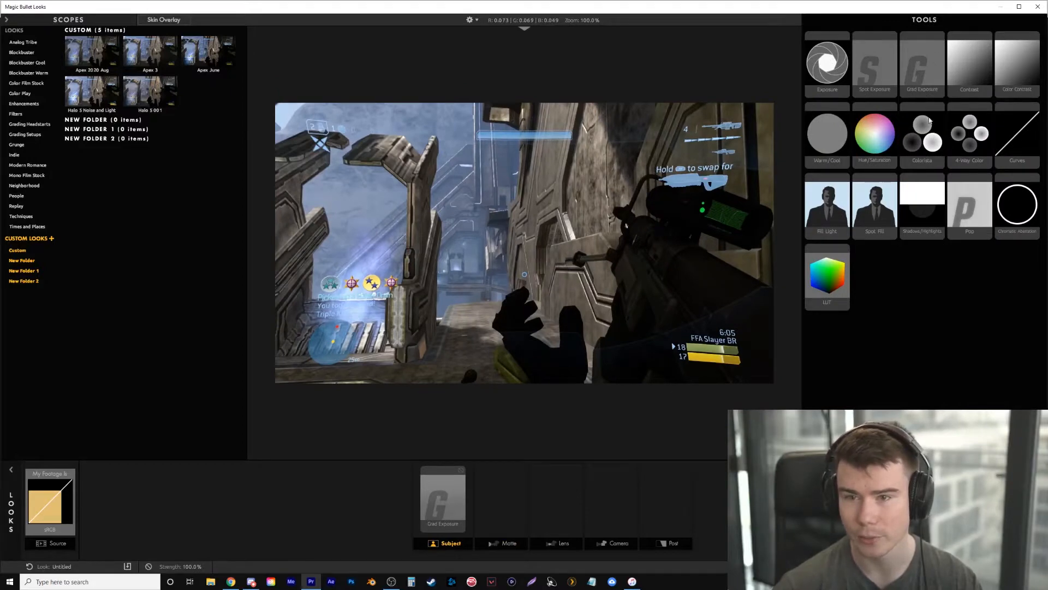
left_click(502, 541)
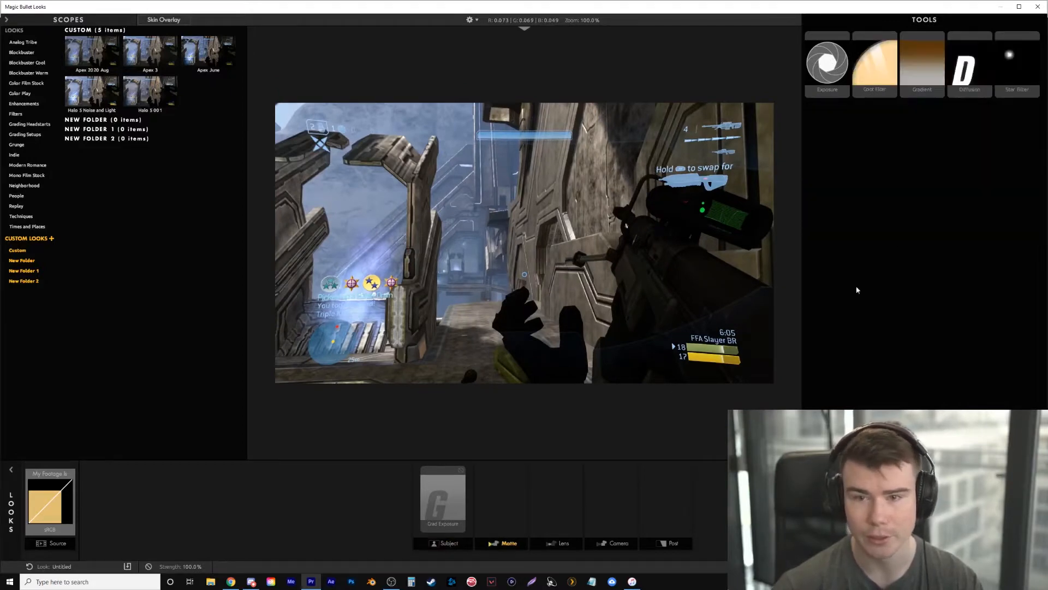
left_click_drag(962, 82, 508, 503)
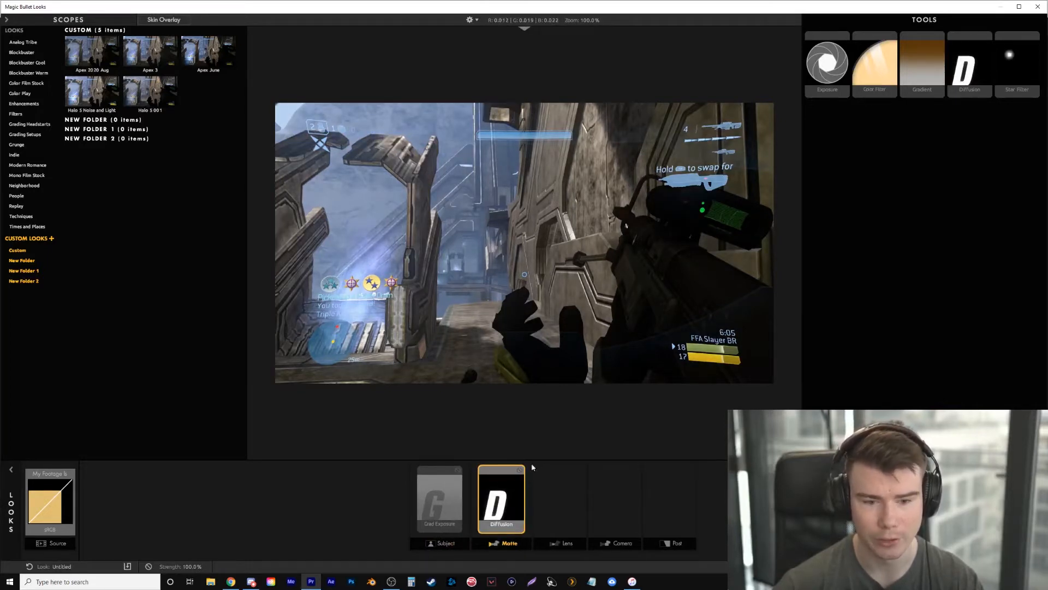
left_click_drag(512, 475, 933, 312)
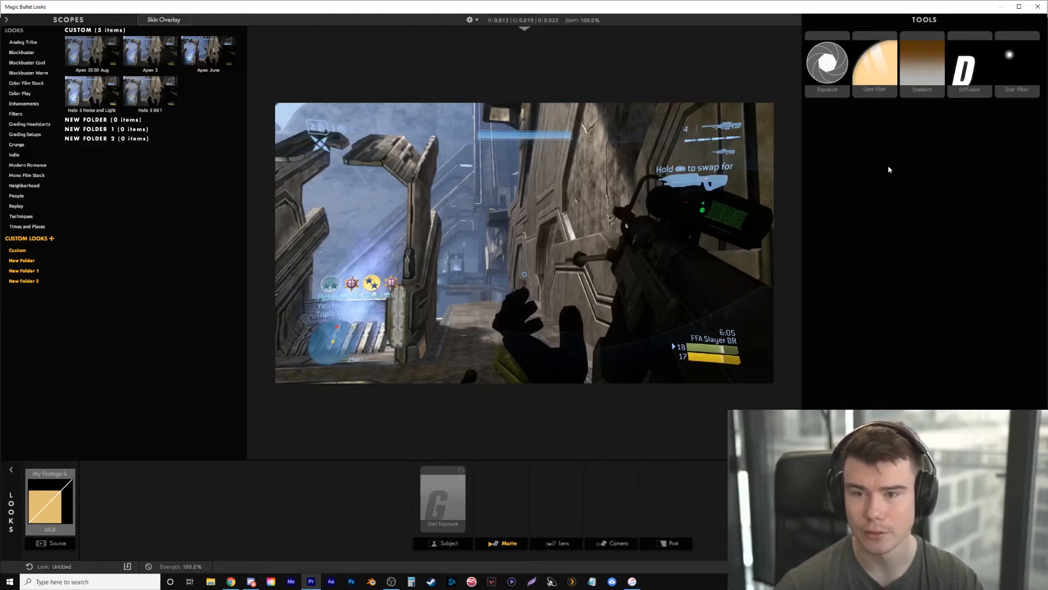
Add a Lens Vignette to the look's Lens stage and stretch its ellipse wide across the frame, to an aspect of about 2.7
left_click(558, 543)
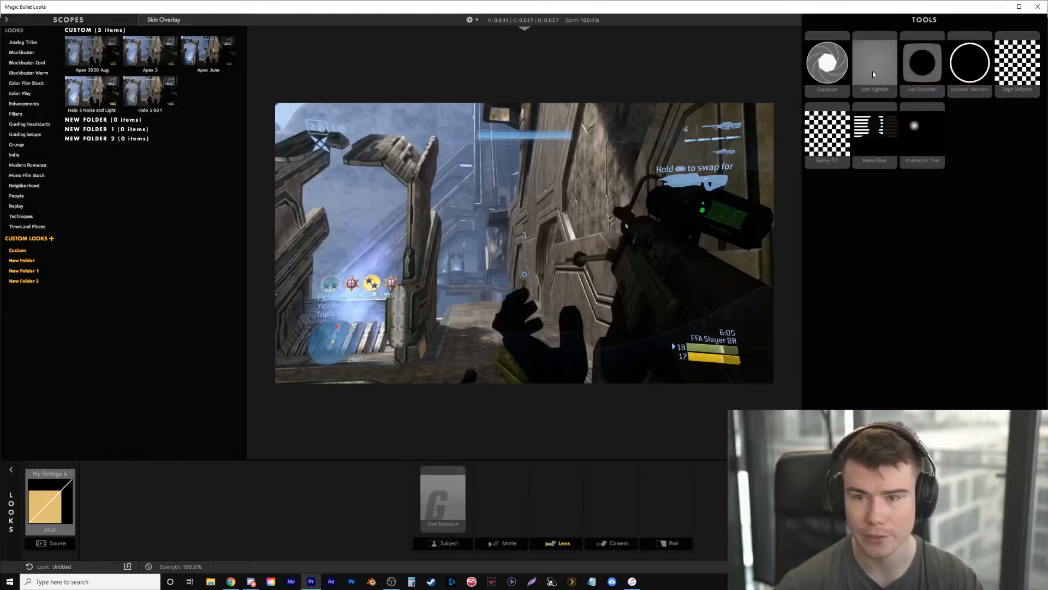
left_click_drag(872, 68, 557, 497)
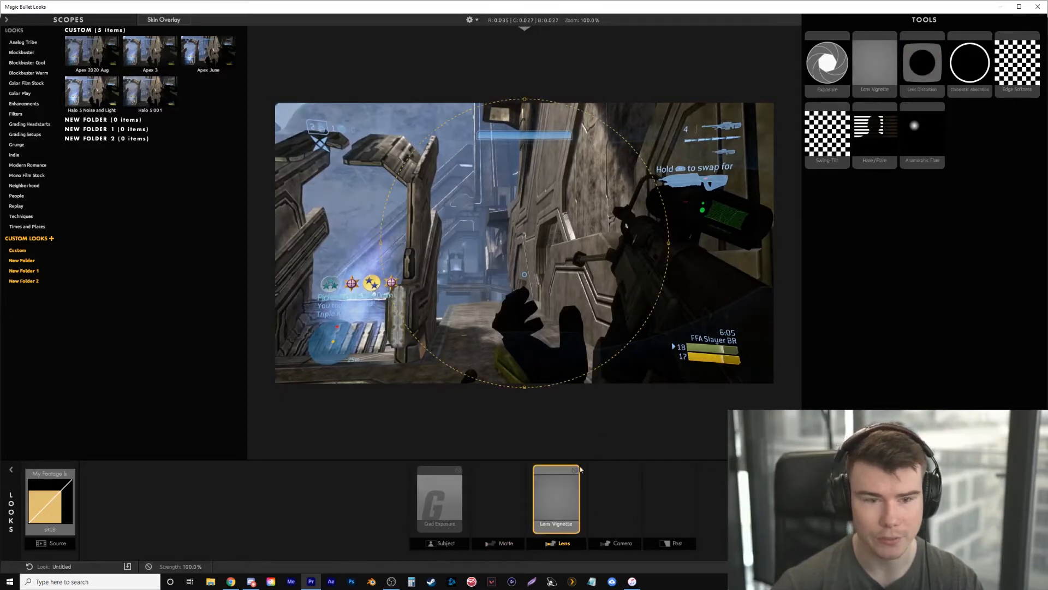
left_click_drag(669, 242, 786, 328)
left_click_drag(525, 387, 518, 344)
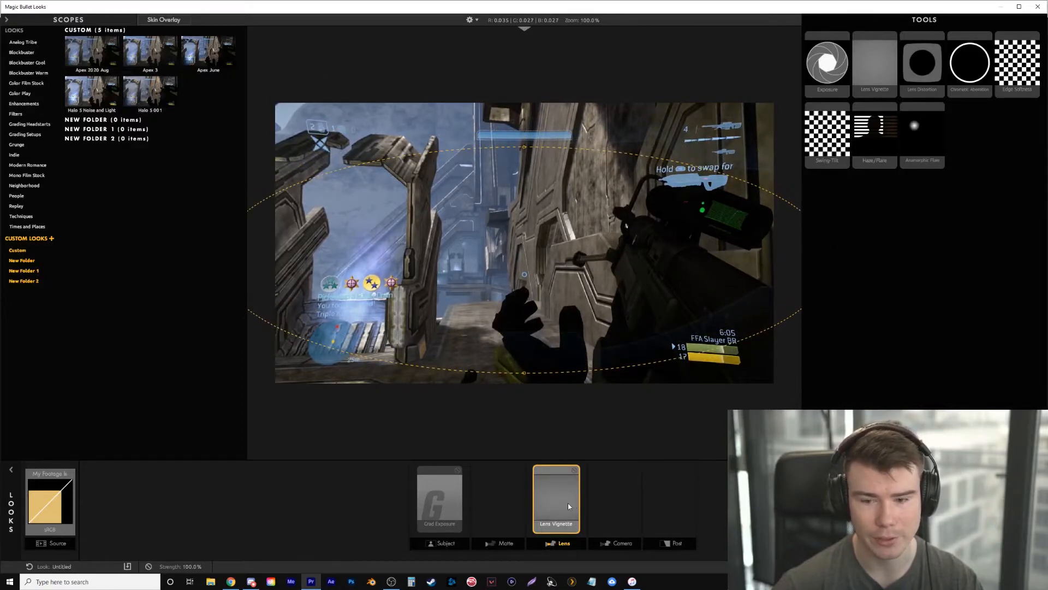
Set the lens vignette to about 62% with an amount of 69%, recentre it slightly and compare the frame with and without it
left_click(1037, 502)
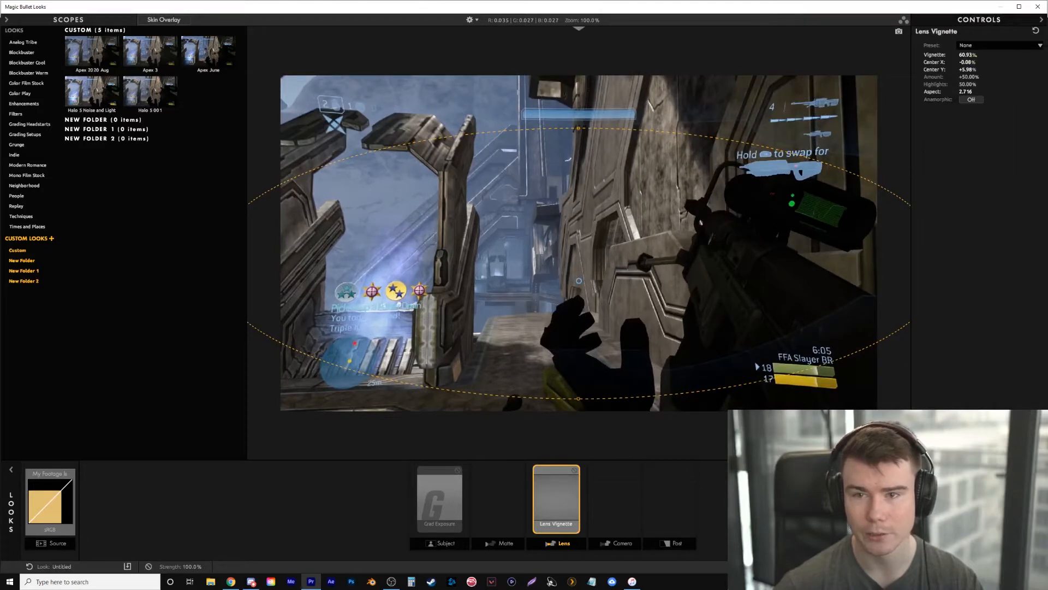
mouse_move(968, 55)
left_mouse_down()
mouse_move(983, 55)
mouse_move(970, 55)
left_mouse_up()
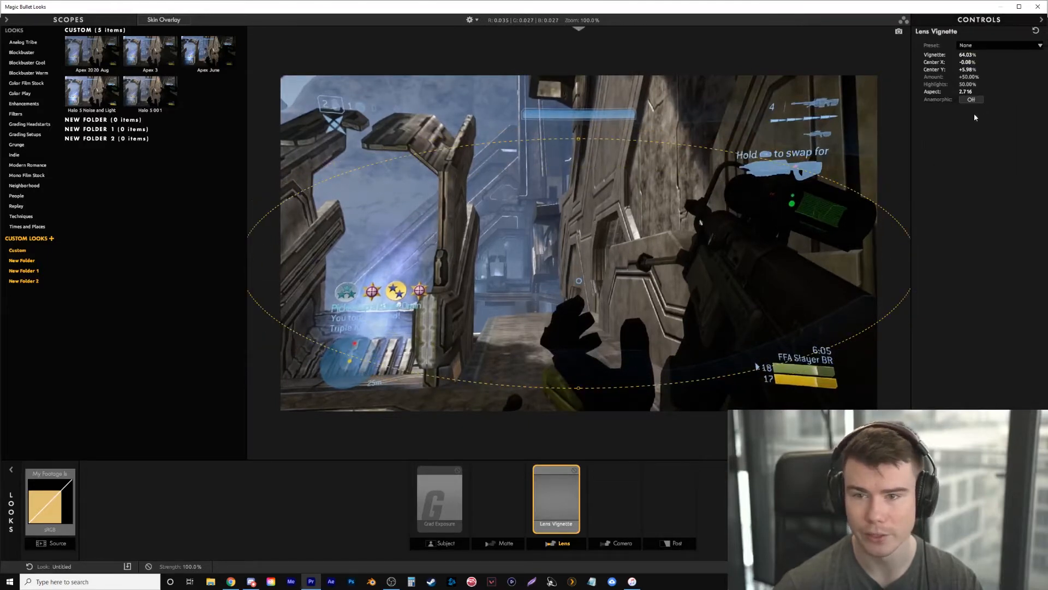
mouse_move(970, 76)
left_mouse_down()
mouse_move(985, 77)
mouse_move(975, 77)
left_mouse_up()
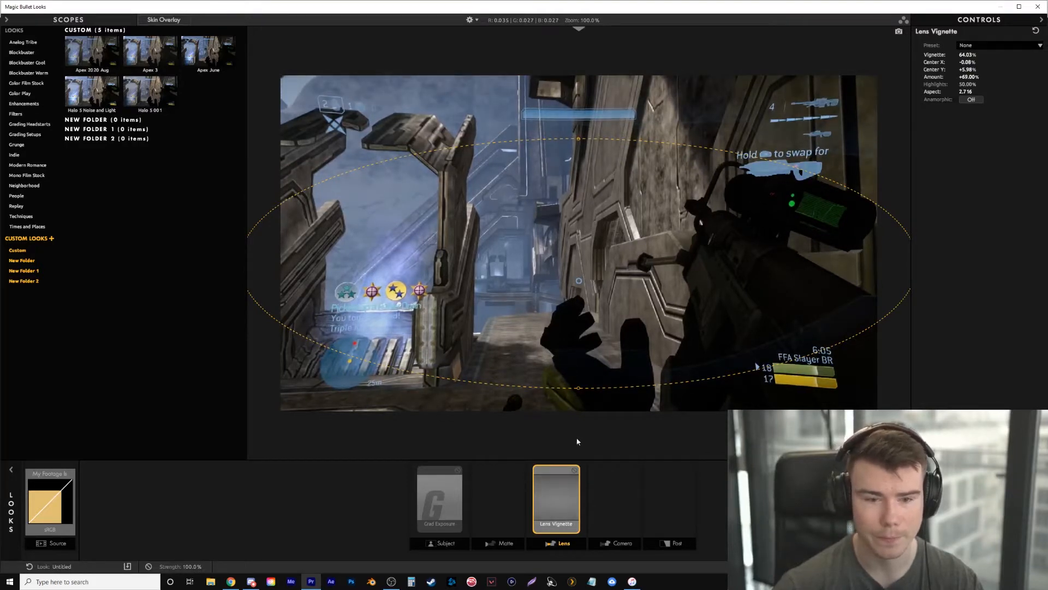
left_click_drag(584, 390, 595, 357)
left_click(575, 470)
left_click(575, 470)
left_click(574, 470)
left_click(574, 470)
left_click(575, 470)
left_click(574, 470)
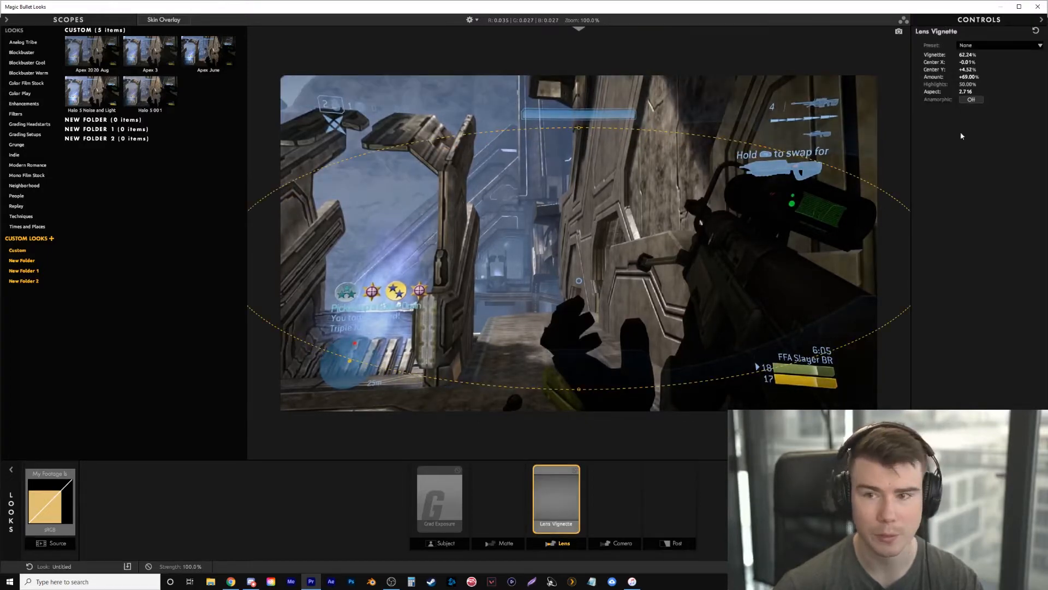
Lower the lens vignette's amount to about 50.2%, compare the frame with and without it, and show the Lens tools again
left_click_drag(970, 76, 955, 77)
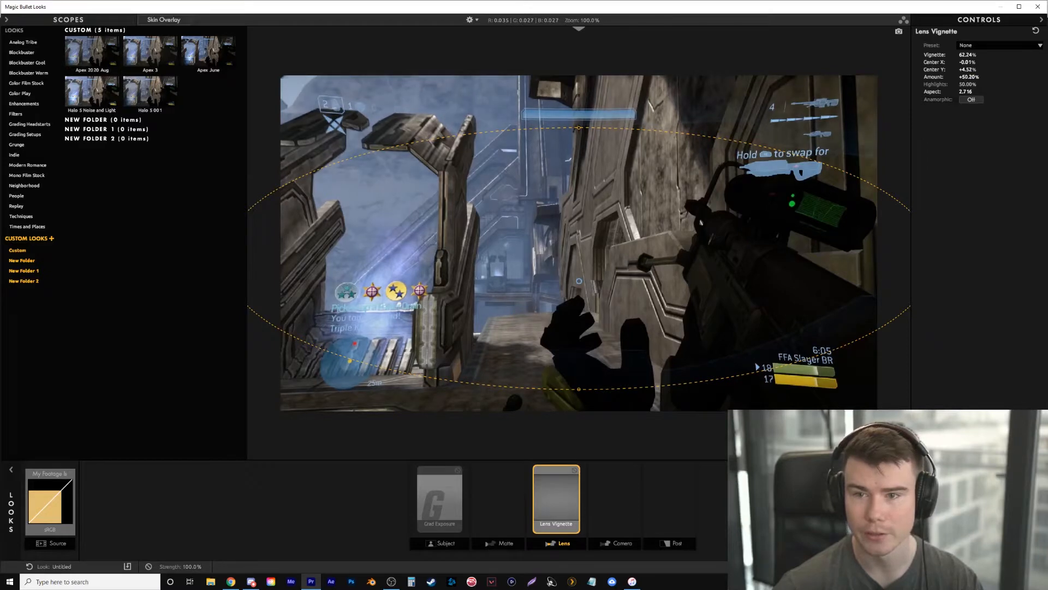
left_click(575, 471)
left_click(575, 471)
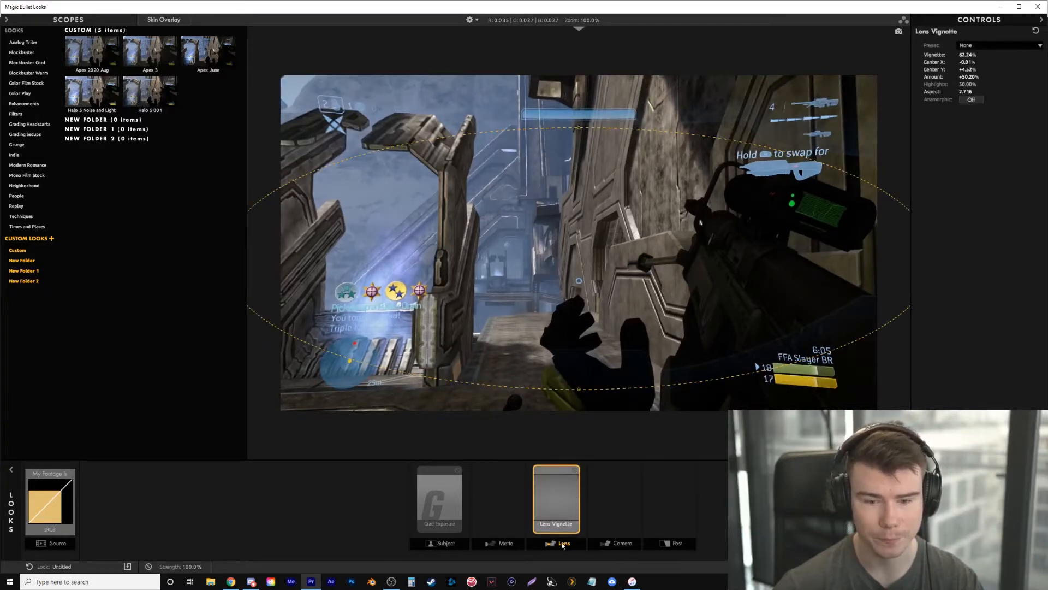
left_click(560, 542)
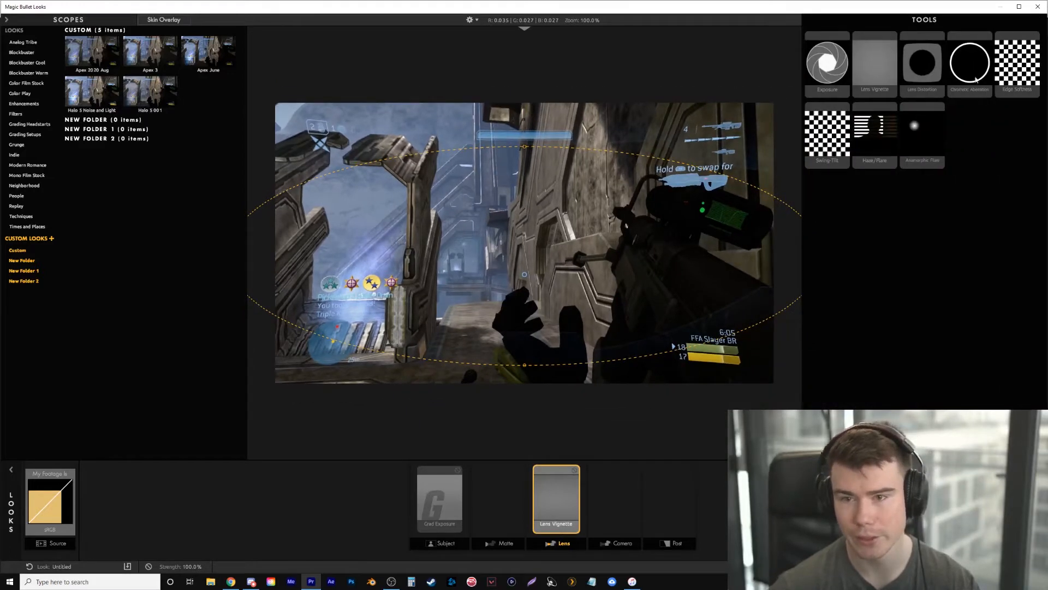
Add Renoiser and Shoulder tools to the look's Camera stage, then show the Post stage's tools
left_click(615, 546)
left_click_drag(922, 63, 603, 493)
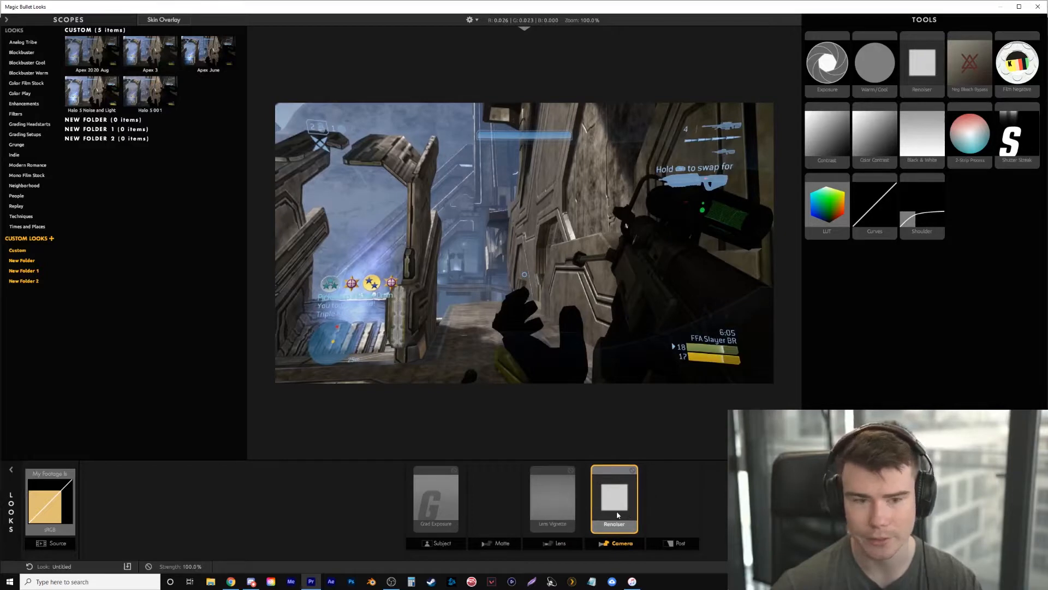
left_click_drag(922, 215, 628, 499)
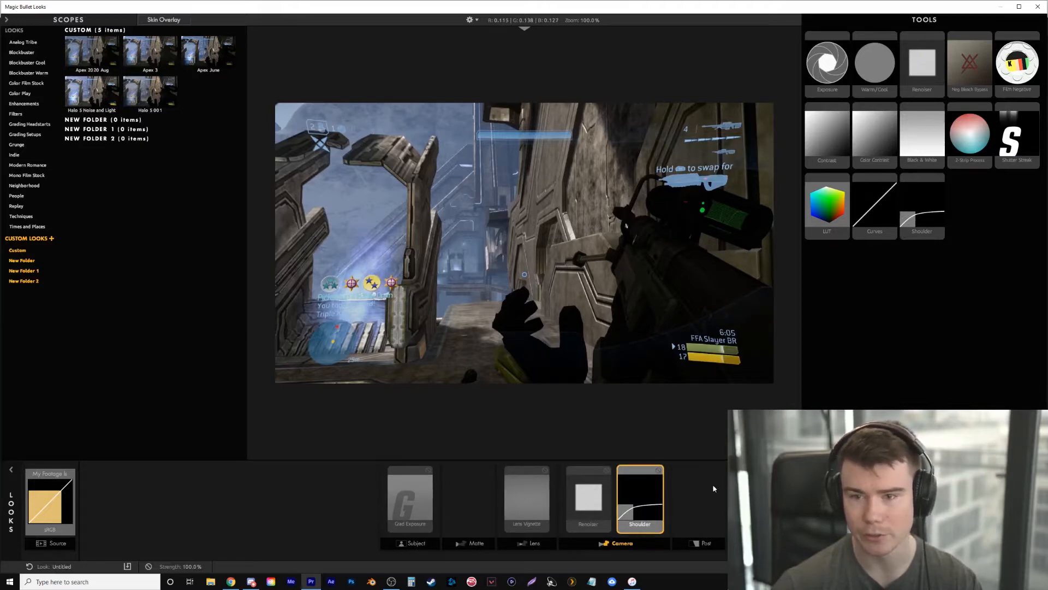
left_click(685, 545)
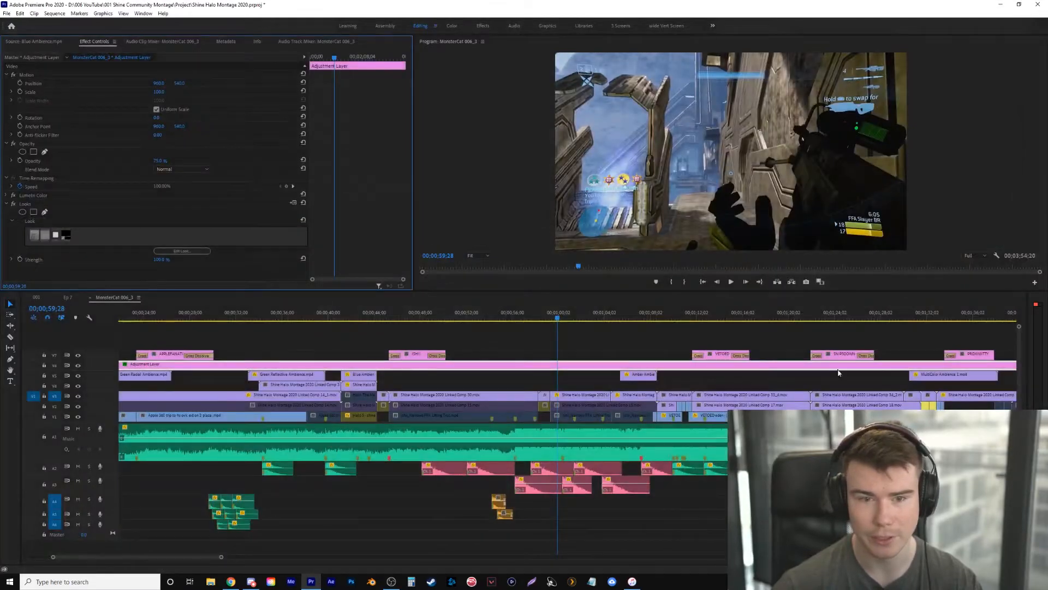
Compare the gameplay frame with the Looks effect off and on, then scrub back to the yellow Spartan shot at 00;00;58;19
left_click(14, 204)
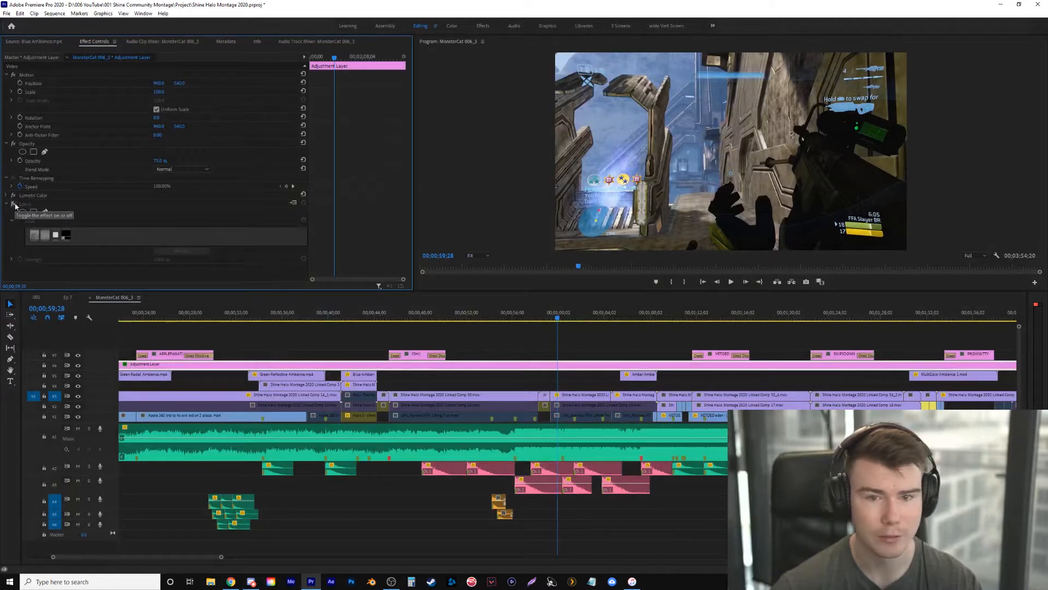
left_click(13, 204)
left_click(479, 313)
left_click_drag(478, 313, 542, 321)
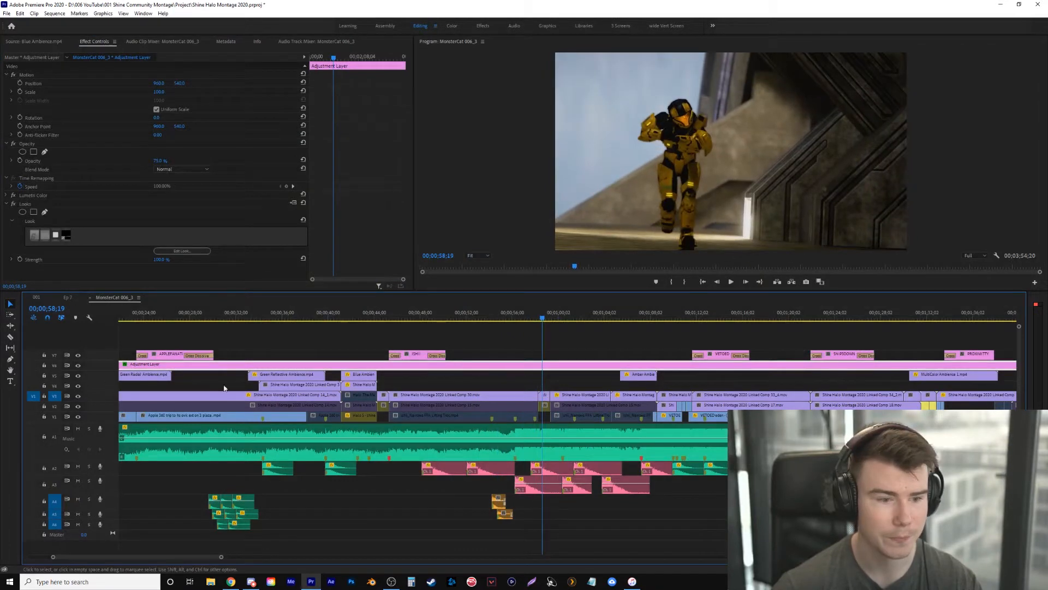
Compare the yellow Spartan shot with the adjustment layer hidden and shown, then return to the gameplay at 00;01;00;04
left_click(79, 367)
left_click(79, 367)
left_click(79, 368)
left_click(79, 367)
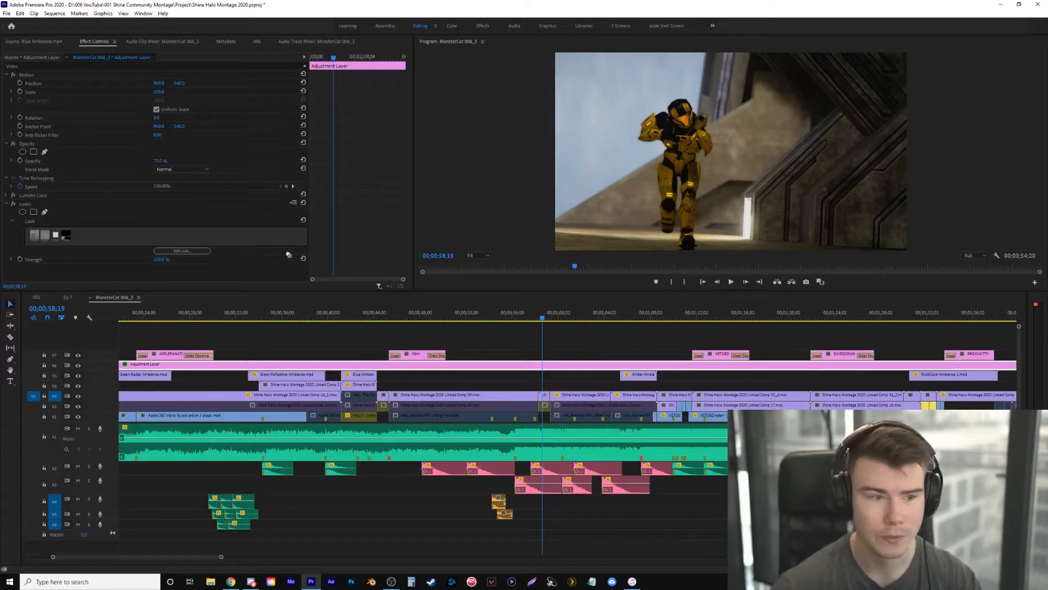
left_click_drag(474, 318, 560, 323)
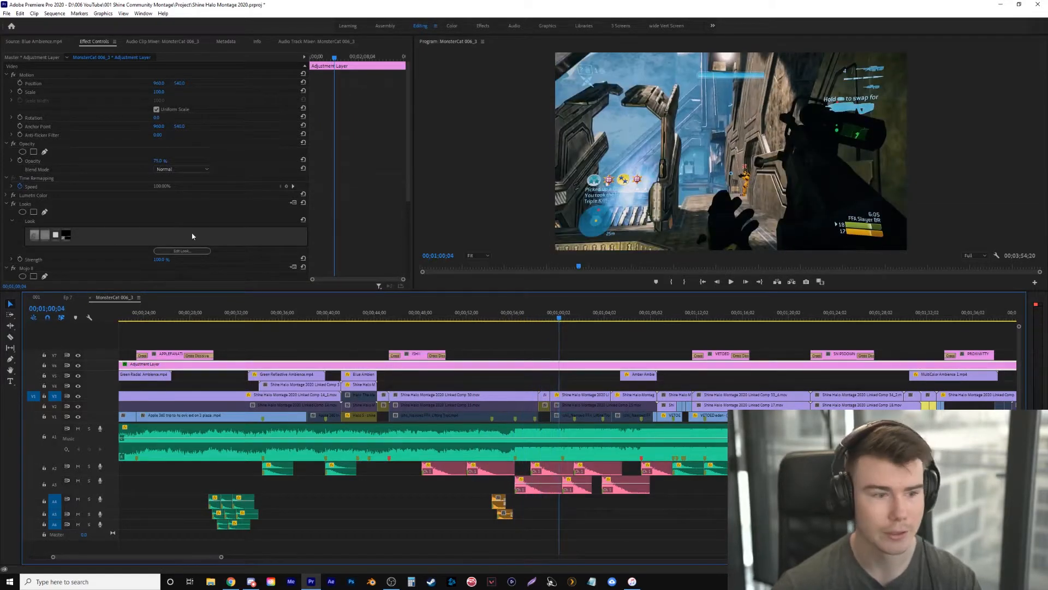
Set the Mojo II effect's footage type to Video, keep the Mojo preset, and collapse the effect's settings
scroll(188, 228, "down", 5)
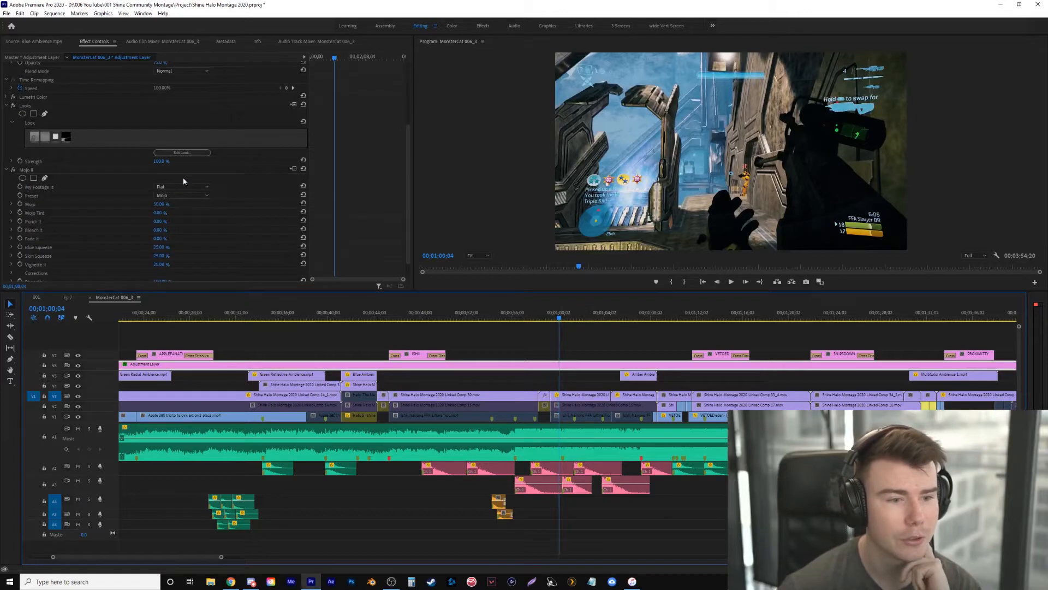
left_click(184, 186)
left_click(178, 194)
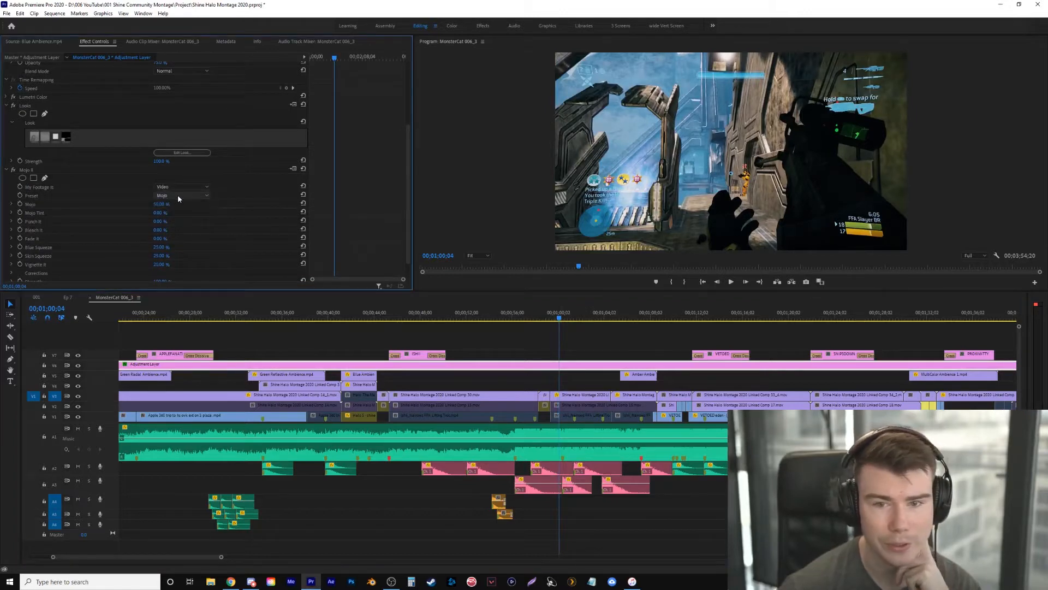
key("space")
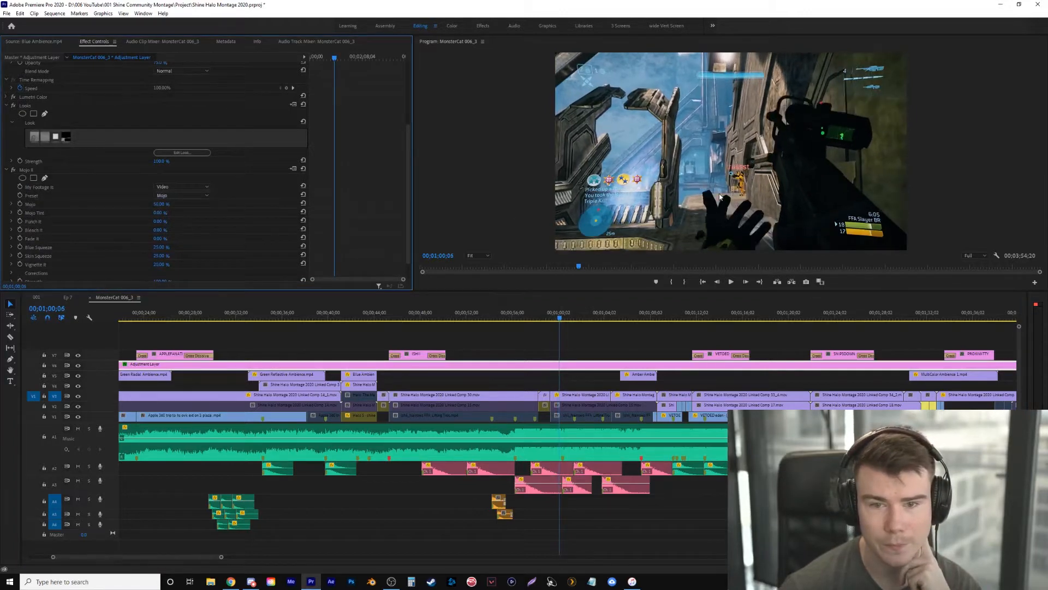
scroll(718, 197, "up", 3)
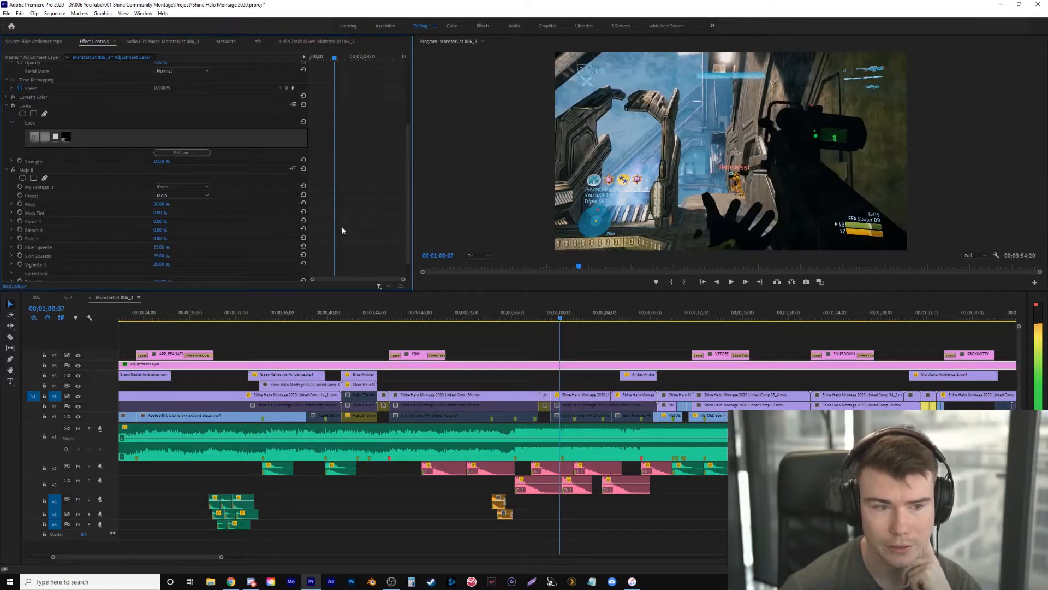
left_click(178, 197)
left_click(181, 211)
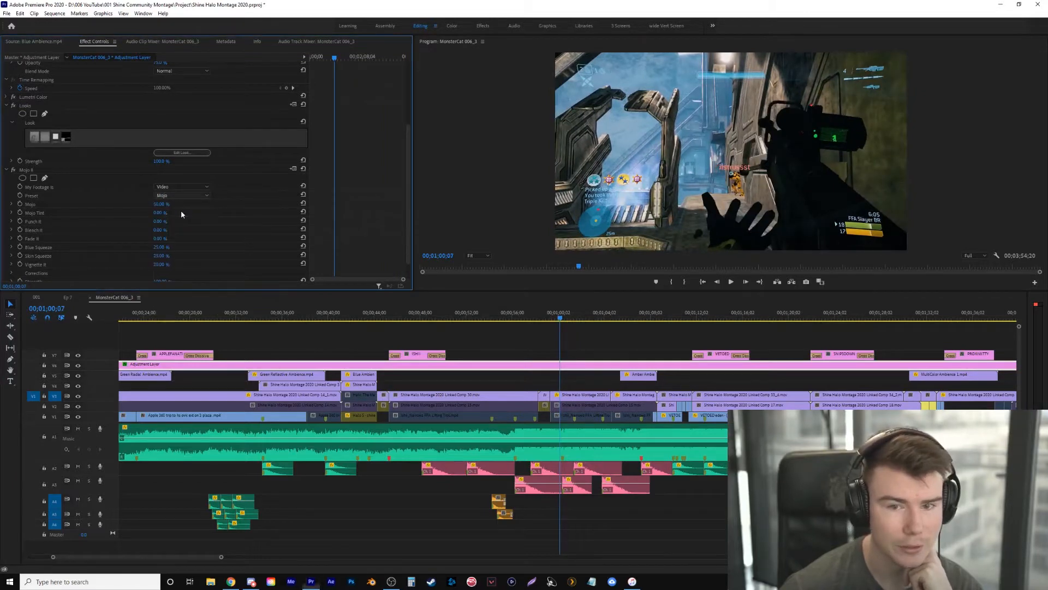
left_click(6, 170)
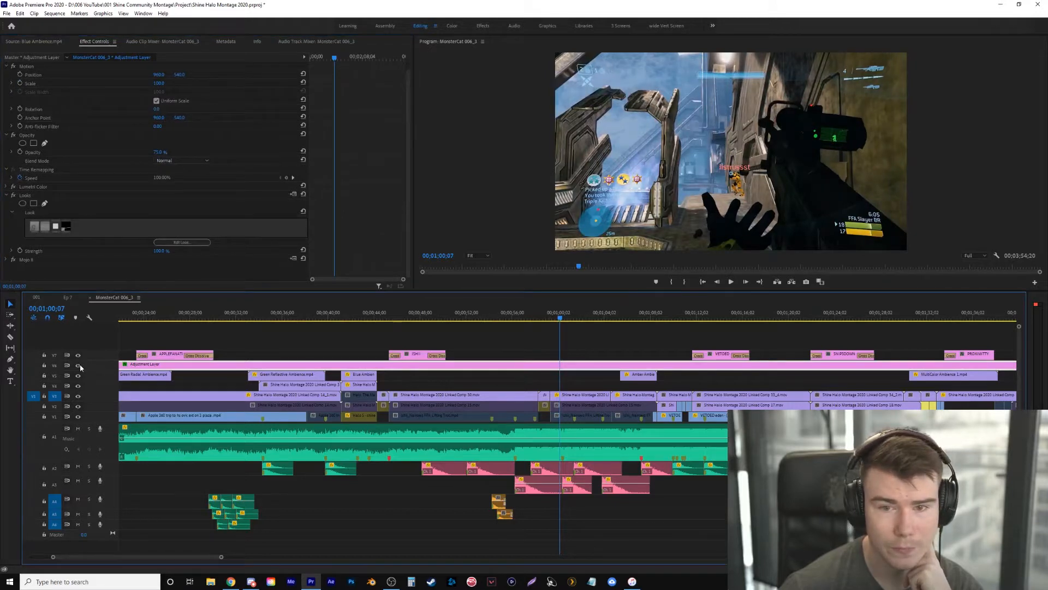
Review the grade on other montage clips, from the gameplay near 00;01;07 back to the intro shots near 00;00;10
left_click(585, 317)
left_click_drag(590, 321, 639, 325)
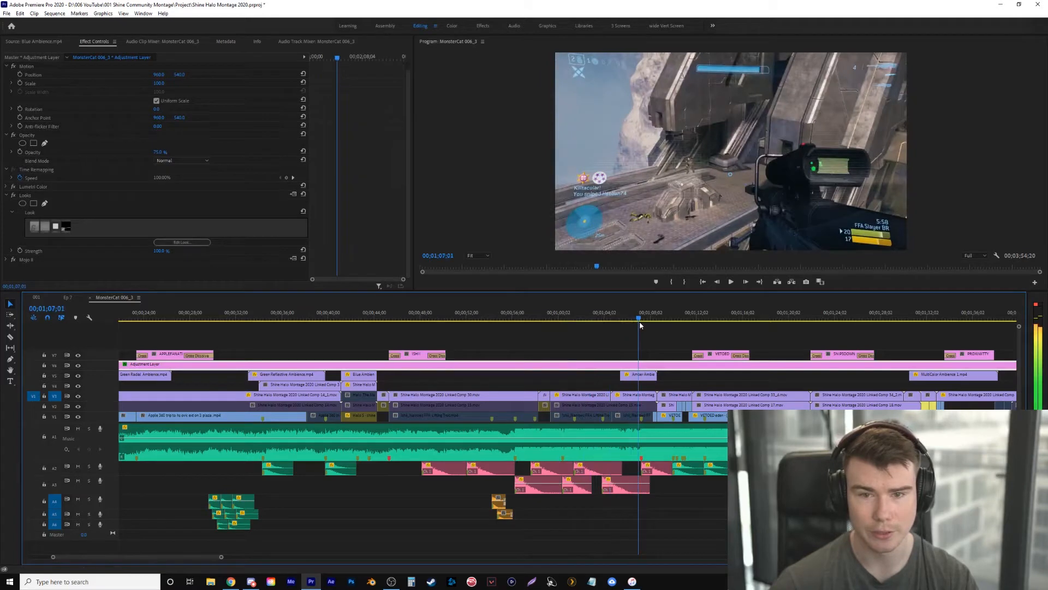
left_click(243, 317)
key("minus")
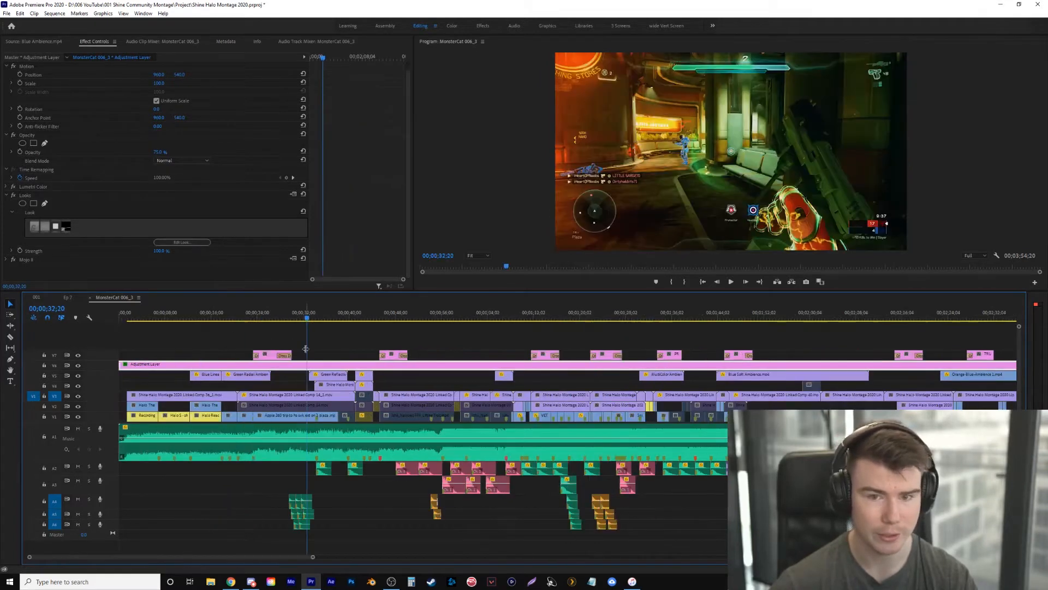
left_click(150, 316)
key("space")
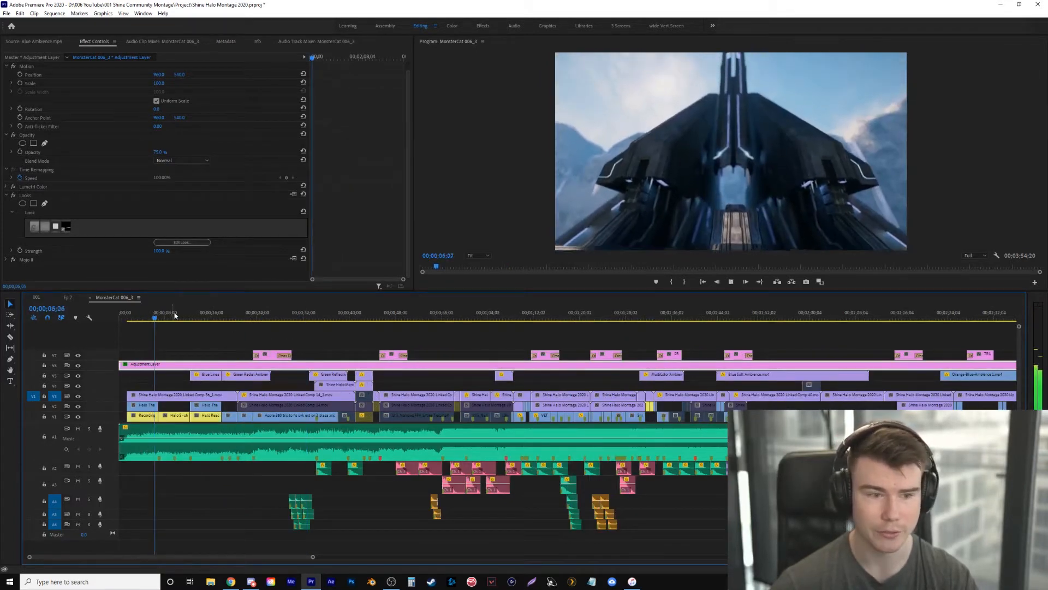
left_click(178, 316)
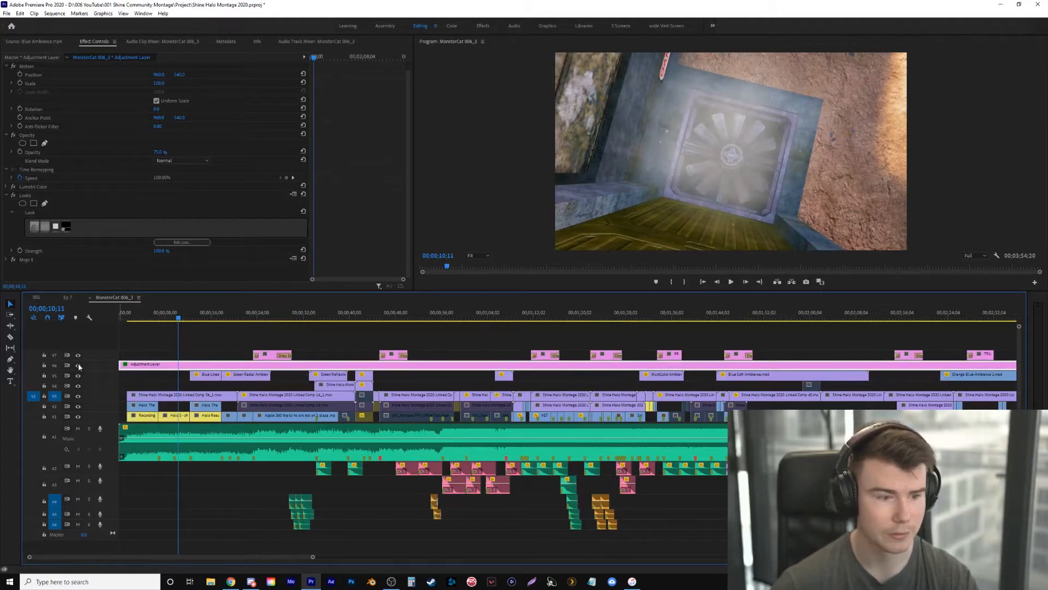
Play the montage opening and check the graded ocean shot up to 00;00;15;05
left_click(141, 316)
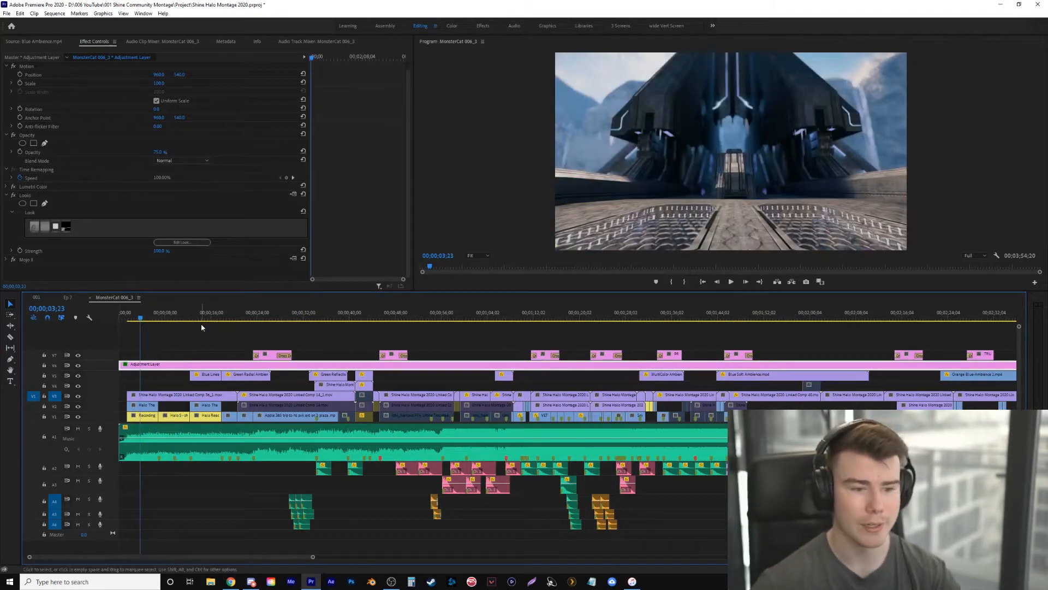
left_click(129, 318)
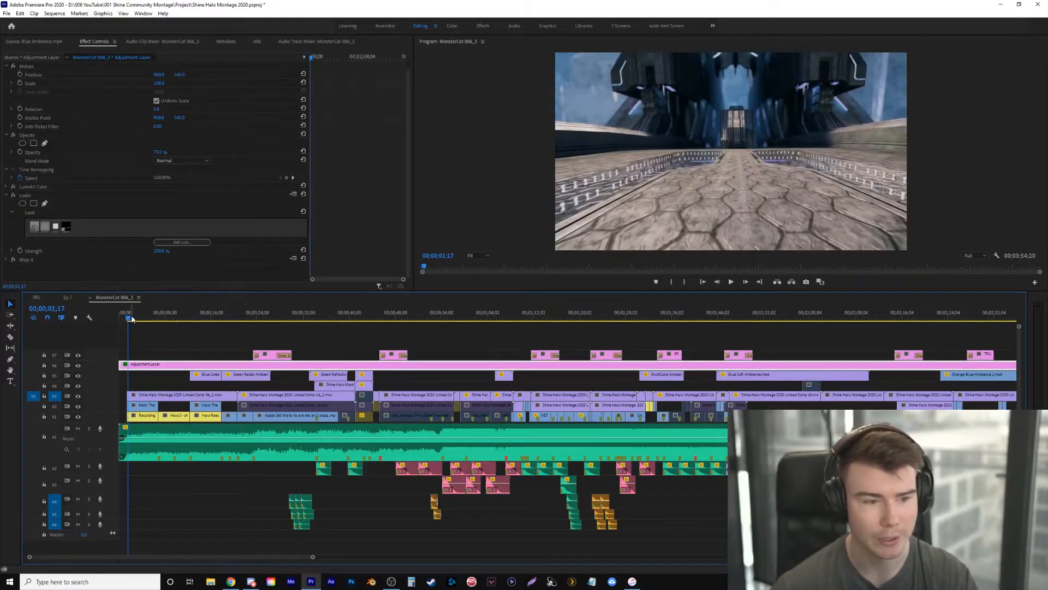
key("space")
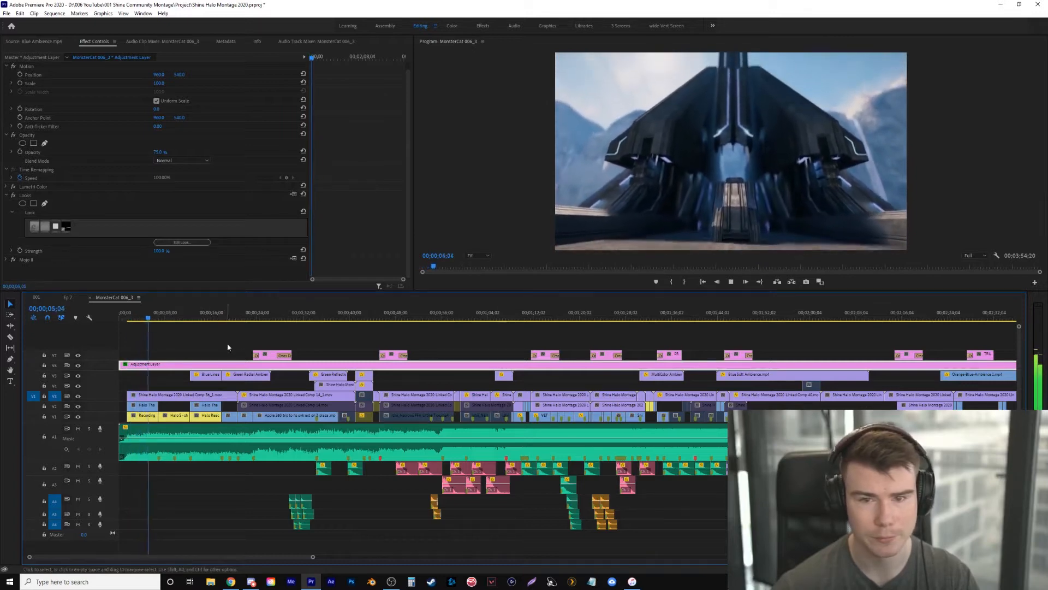
left_click(198, 318)
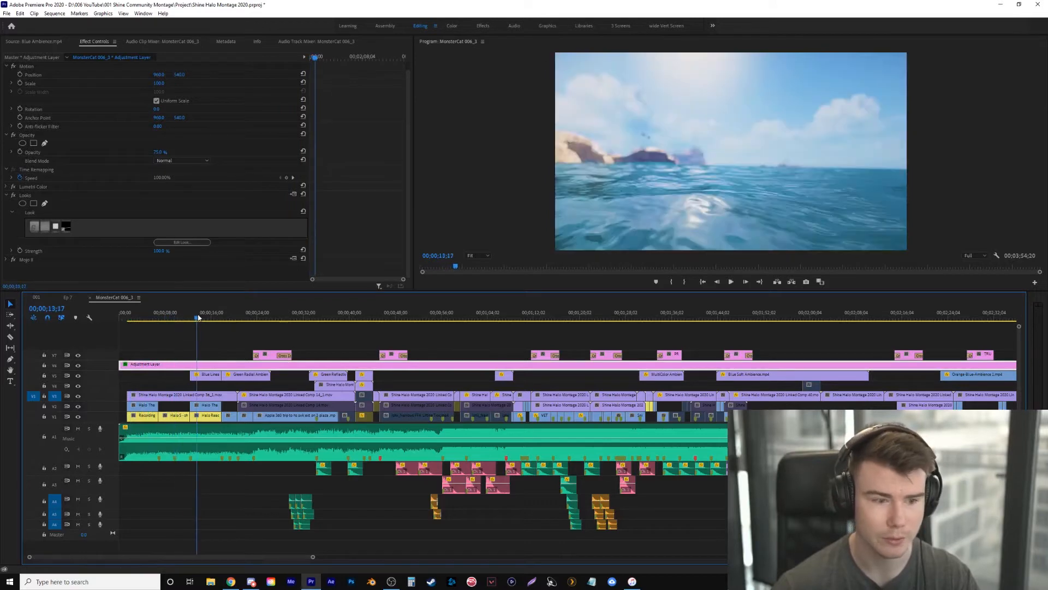
key("space")
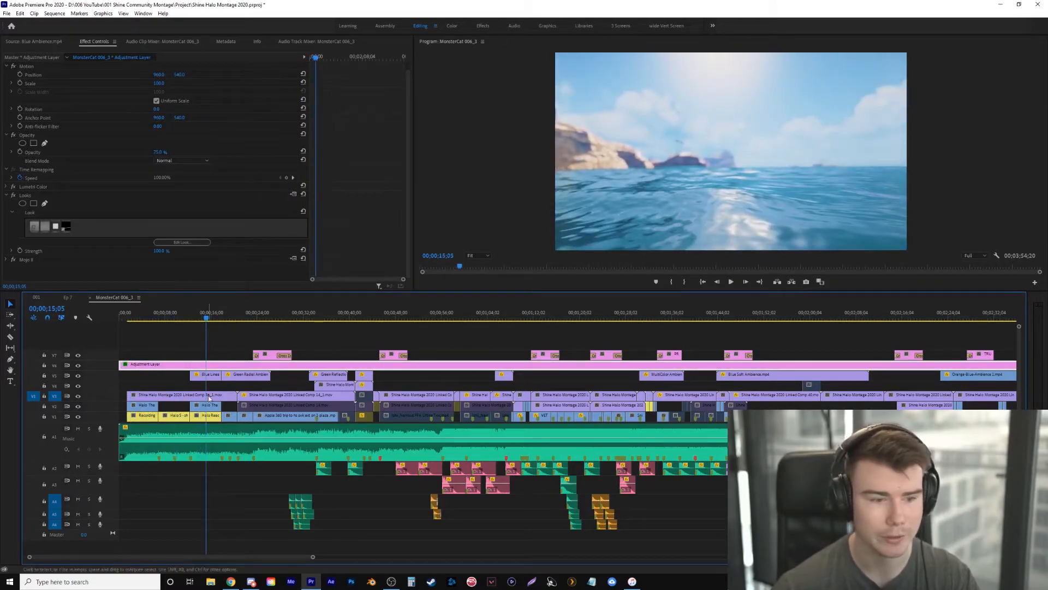
Split the linked comp clip on V3 at both ends of the ocean shot and select the isolated piece
key("equal")
key("equal")
key("c")
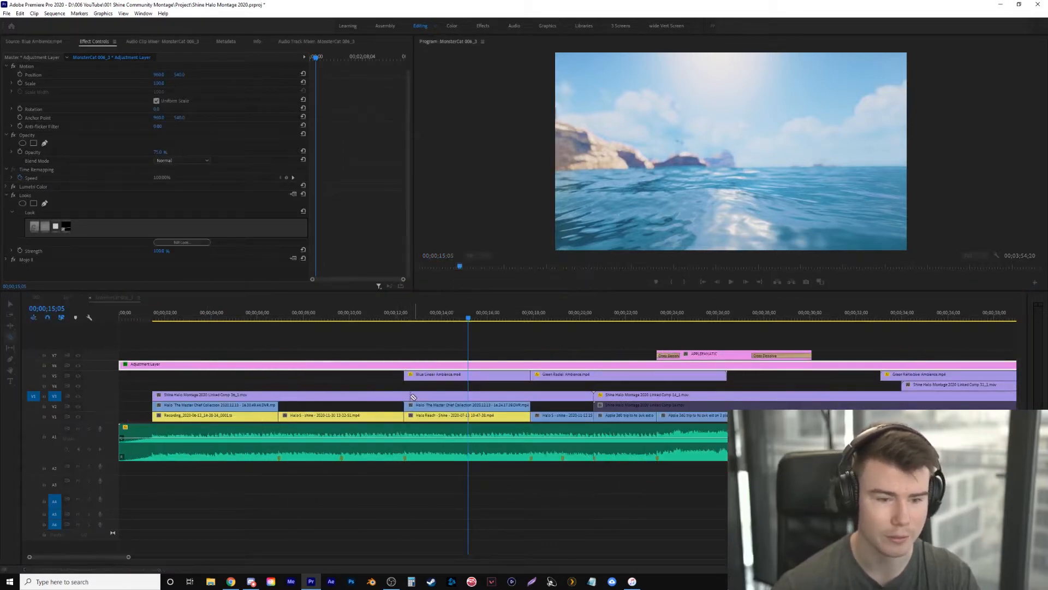
left_click(412, 396)
key("v")
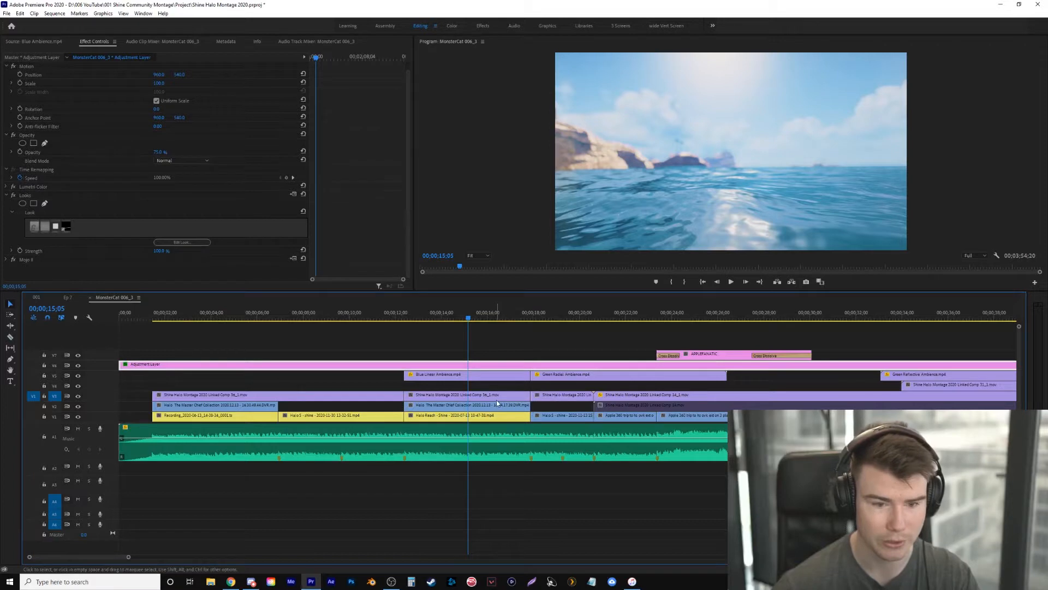
left_click(498, 396)
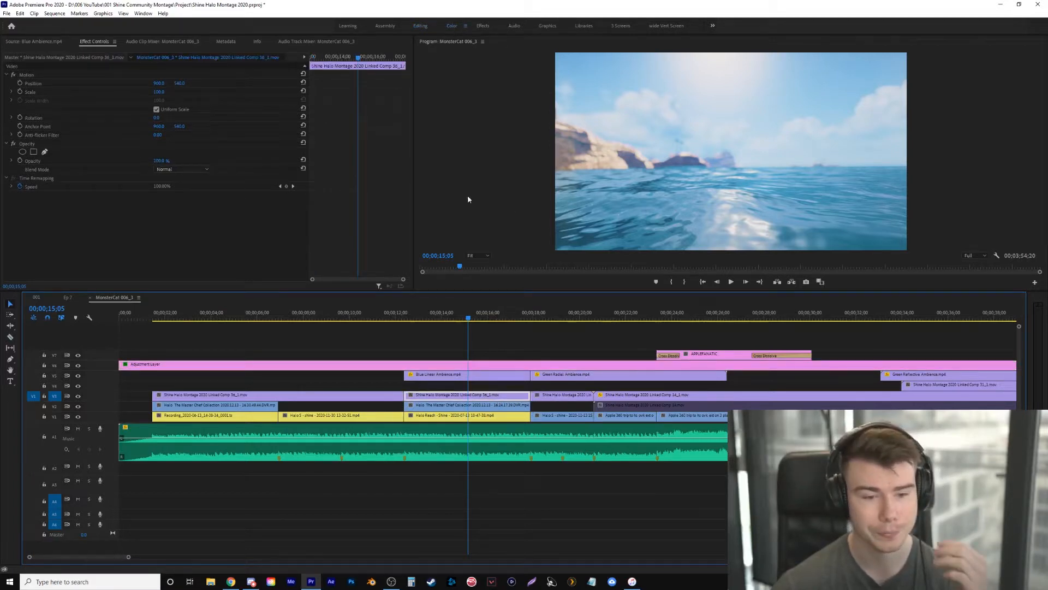
Lower the ocean clip's Lumetri shadows and blacks to about -38 each and its highlights to about -30
key("alt+shift+4")
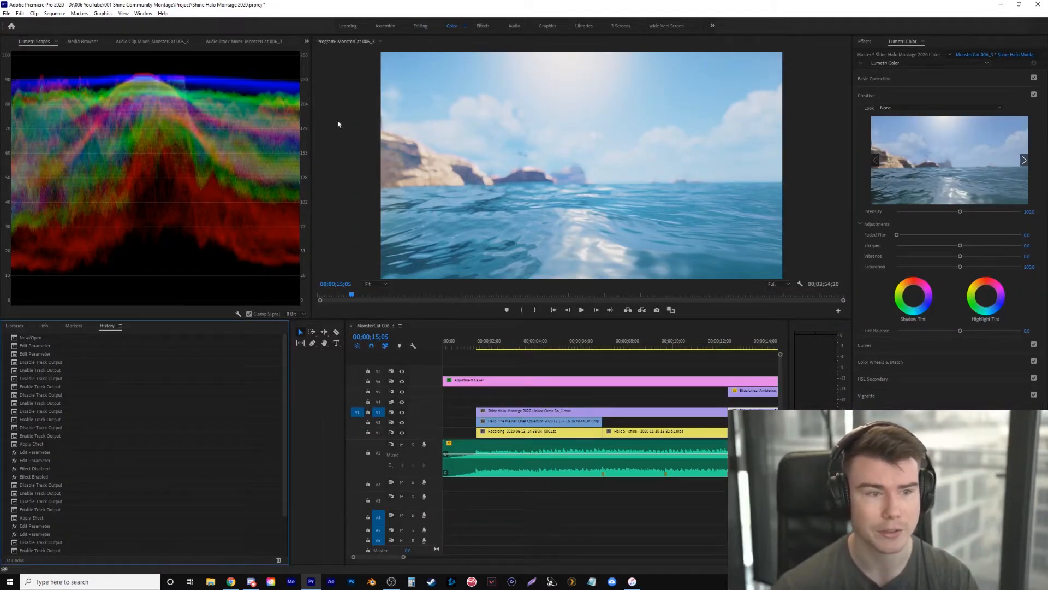
left_click(910, 85)
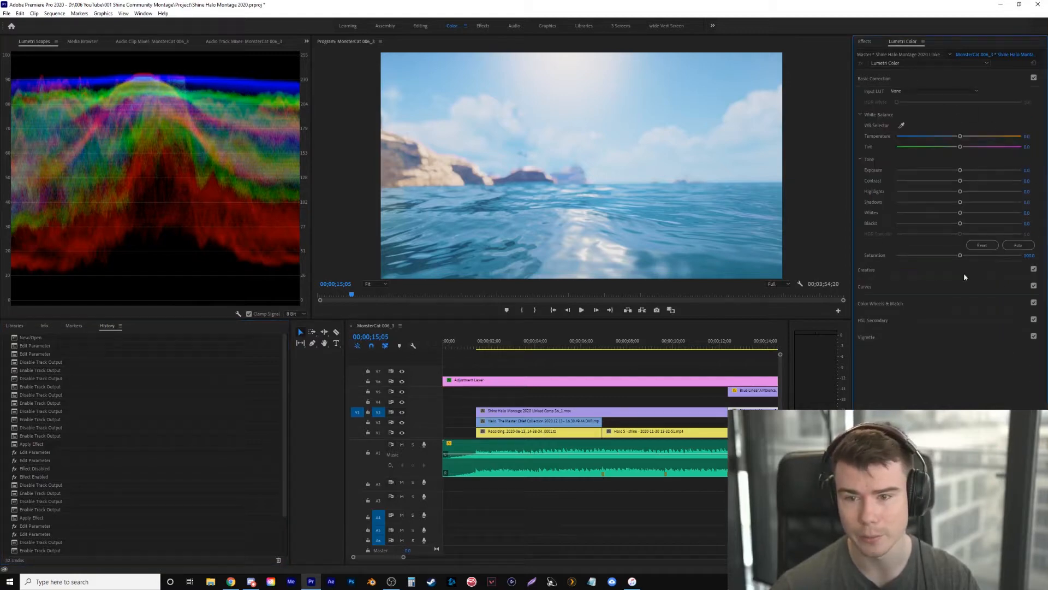
left_click_drag(960, 208, 937, 224)
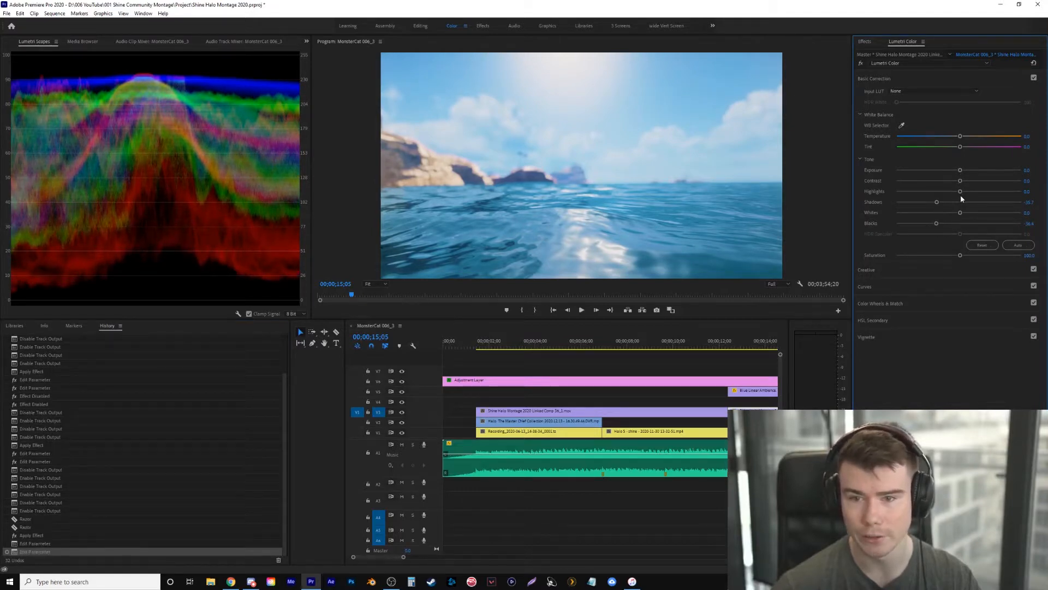
left_click_drag(955, 196, 940, 197)
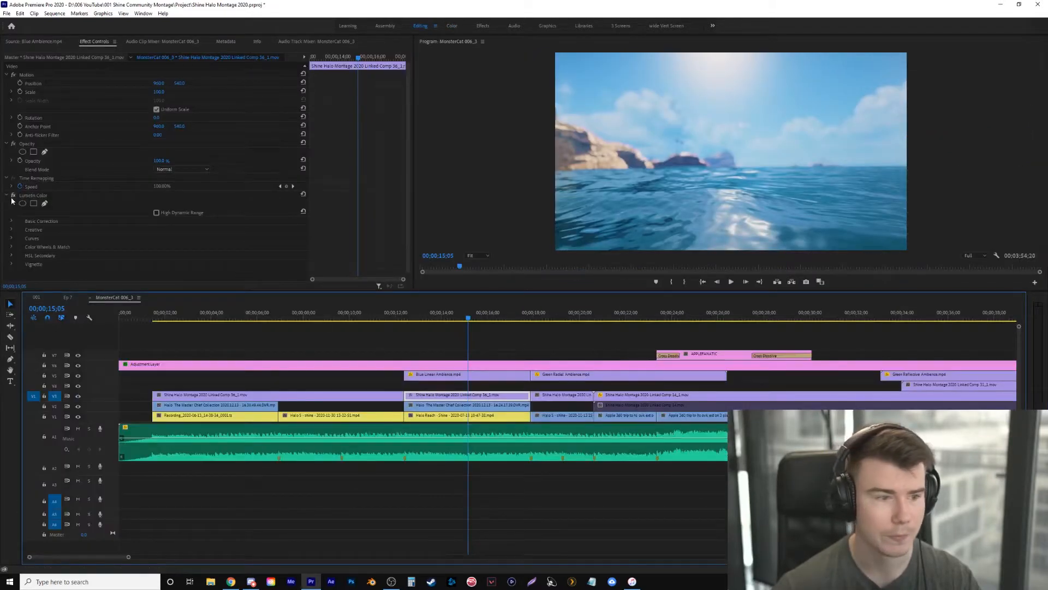
Check the ocean clip's Lumetri Color correction by switching it off and on and playing the shot
left_click(13, 197)
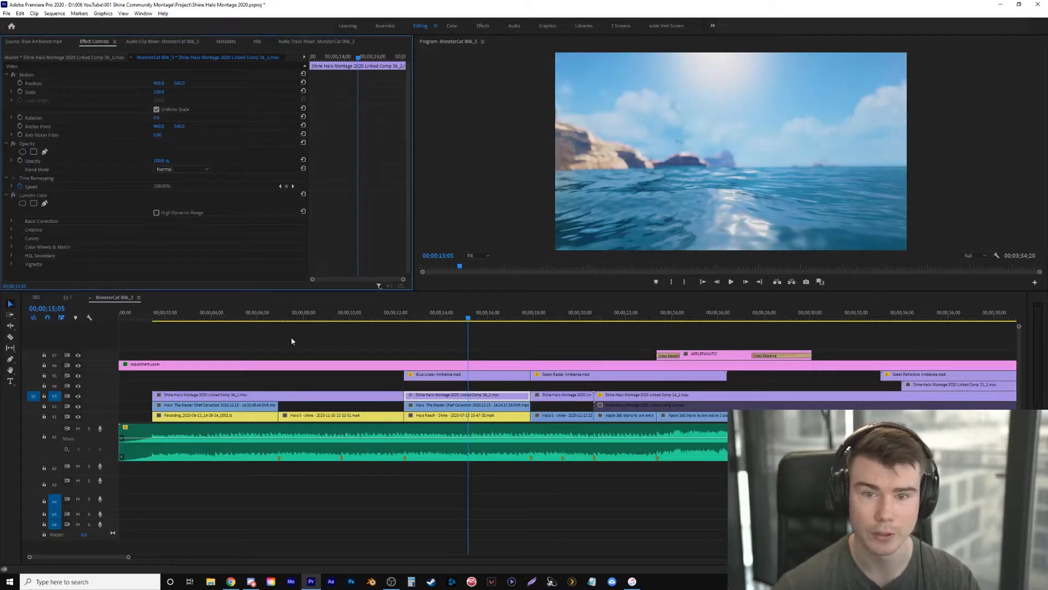
left_click(397, 313)
key("space")
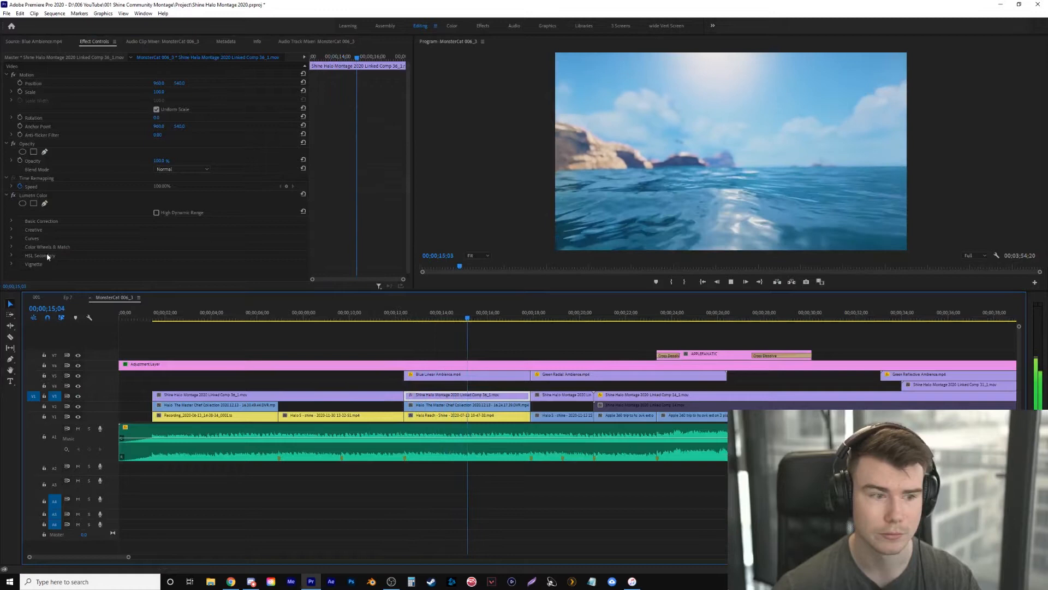
key("space")
Compare the ocean clip with and without Lumetri Color, then ease its highlights to about -15 and shadows to about -28
left_click(13, 195)
left_click(14, 195)
left_click(14, 195)
left_click(13, 194)
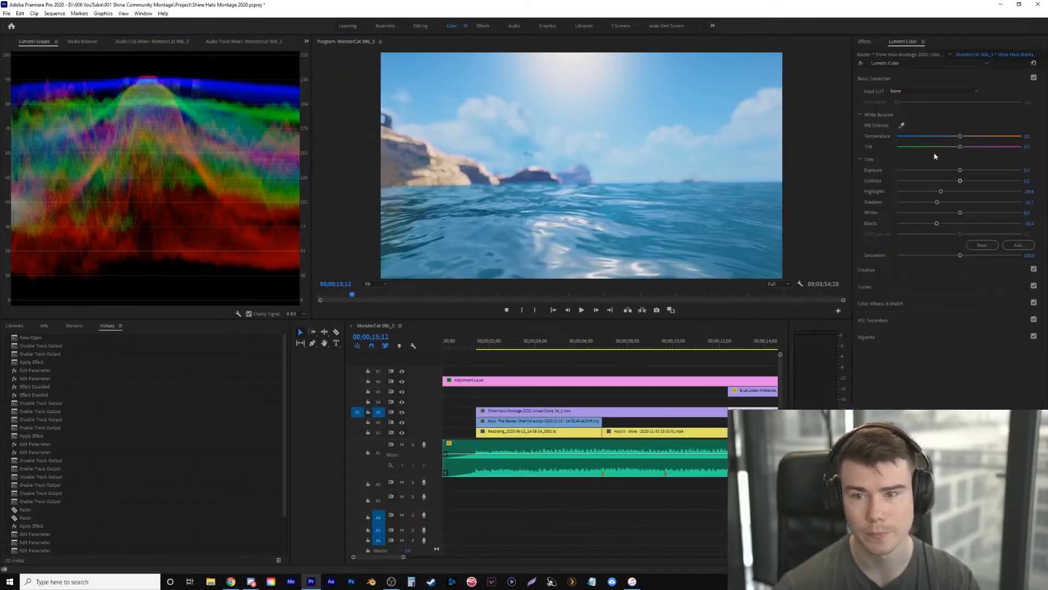
mouse_move(940, 191)
left_mouse_down()
mouse_move(950, 195)
mouse_move(943, 203)
left_mouse_up()
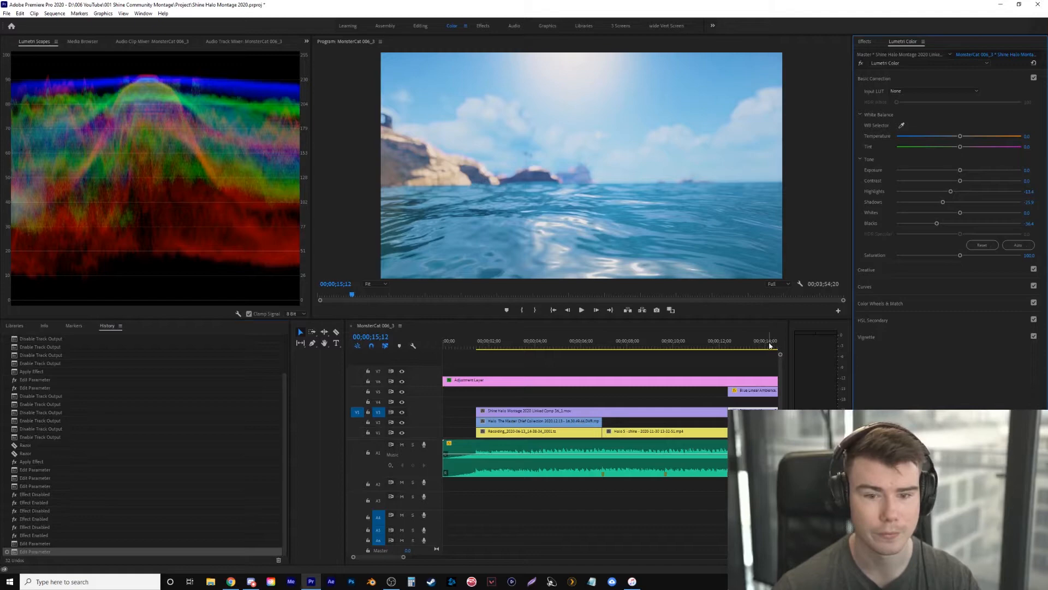
Move on to the green neon shot at 00;00;20;04 with its linked comp piece on V3 selected
left_click(740, 339)
key("minus")
key("minus")
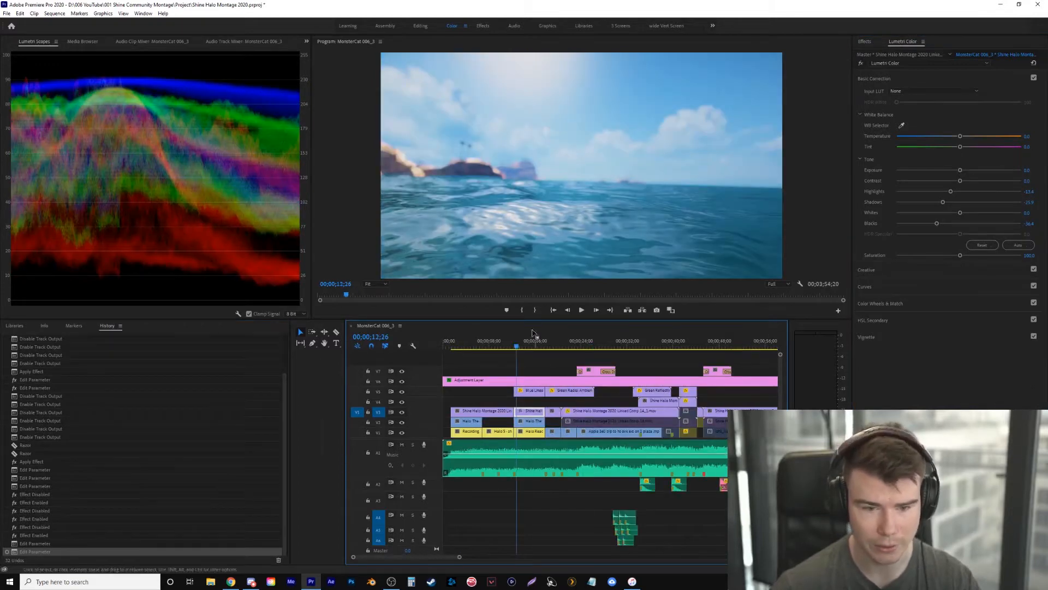
left_click_drag(532, 343, 619, 347)
key("equal")
key("equal")
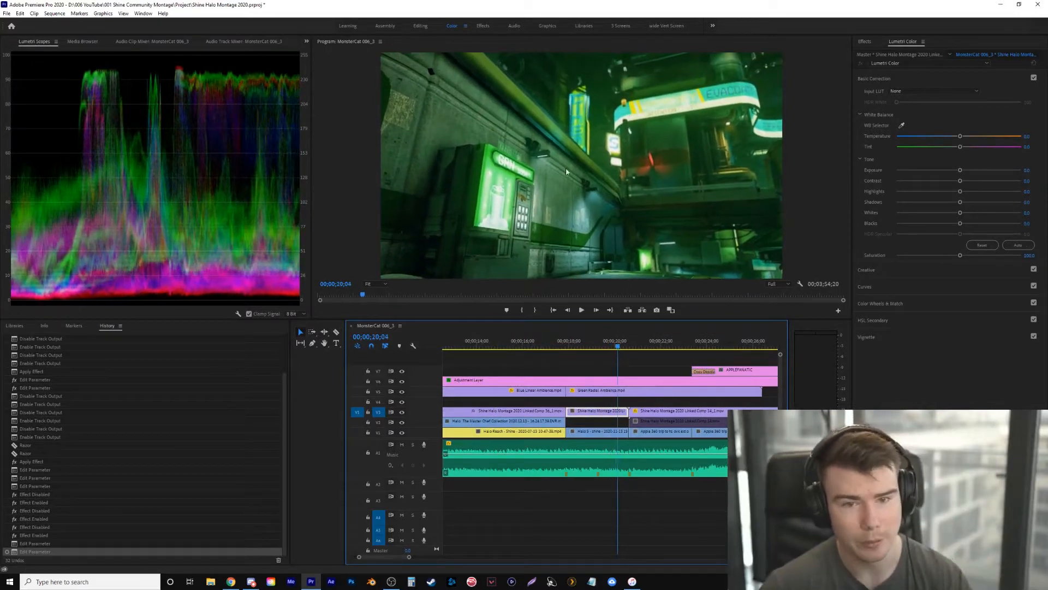
Sample the green in the neon shot at 00;00;19;17 for Lumetri's Hue vs Sat curve and lower the green saturation
left_click(574, 346)
left_click_drag(579, 346, 604, 346)
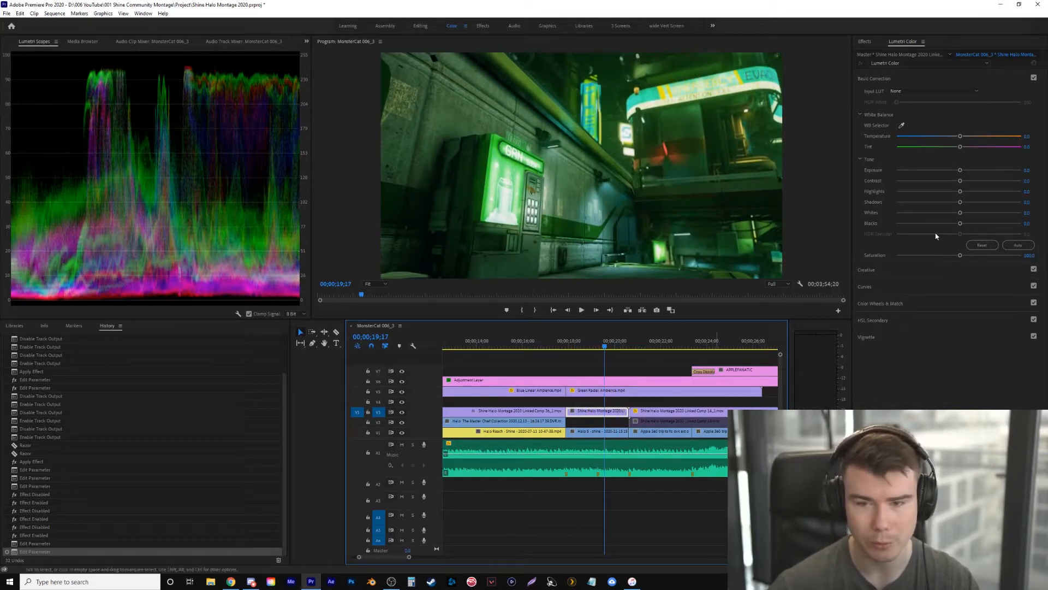
left_click(904, 287)
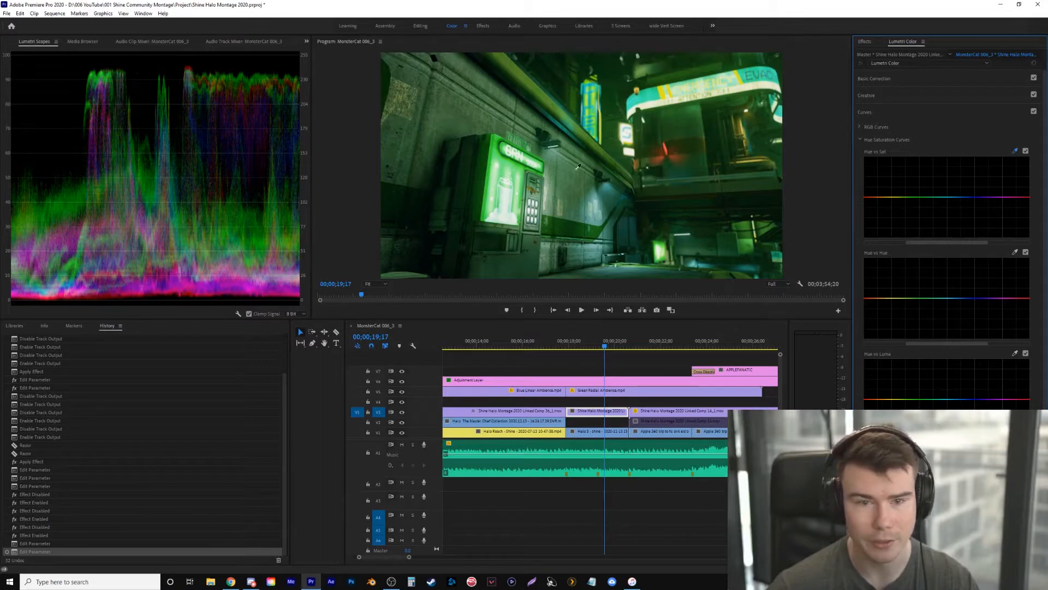
left_click(619, 142)
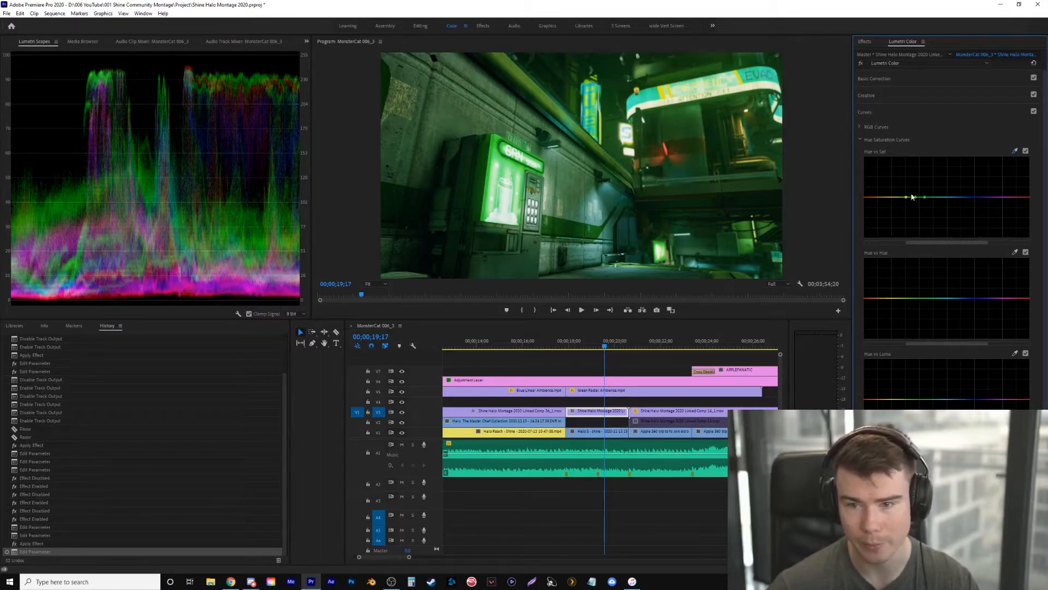
left_click_drag(915, 198, 917, 208)
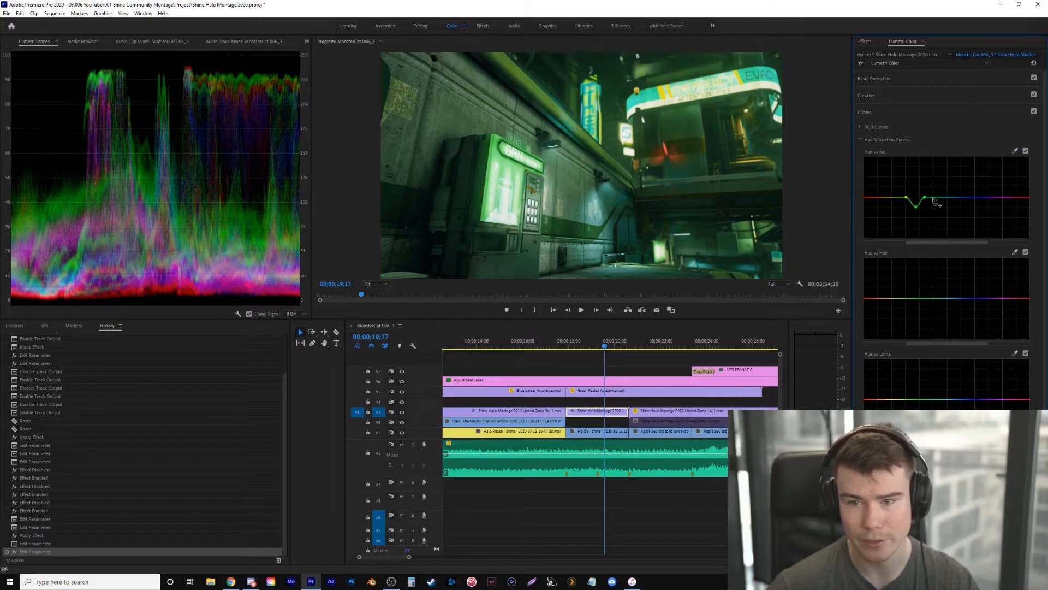
Widen the Hue vs Sat dip with extra points towards cyan and yellow, and pull the green range down further
left_click(936, 199)
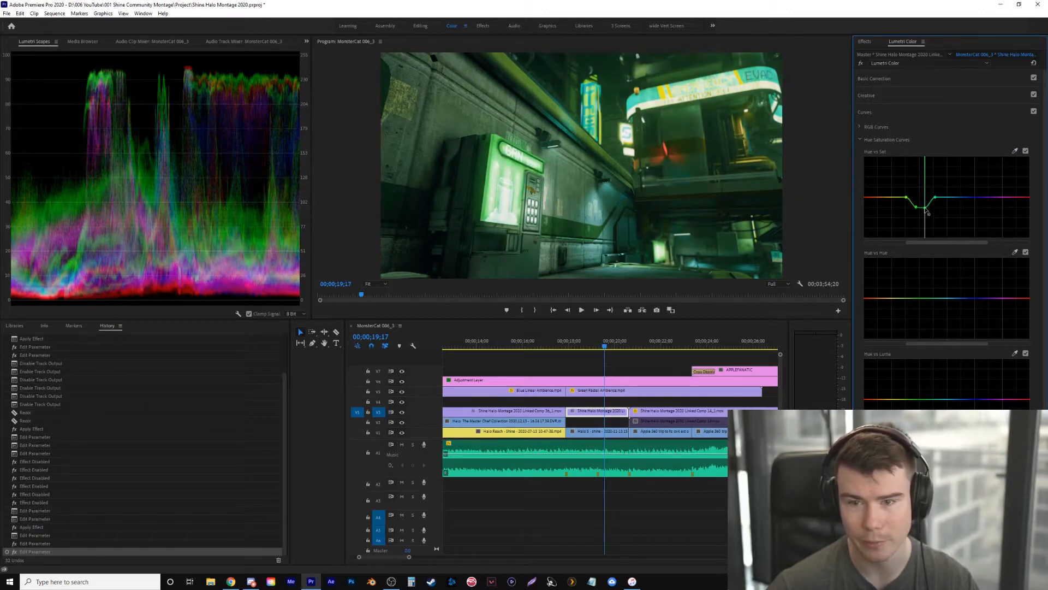
left_click(896, 197)
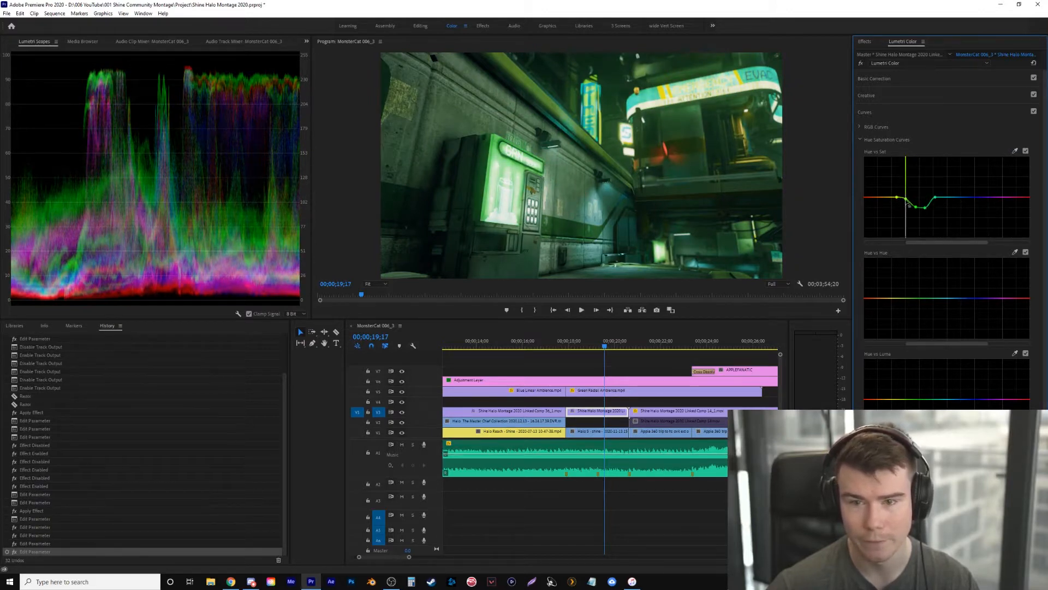
left_click(906, 205)
left_click_drag(916, 207, 917, 215)
Set the adjustment layer's Lumetri Creative vibrance to 45 and saturation to 109
left_click_drag(601, 346, 588, 374)
left_click(588, 378)
left_click(890, 78)
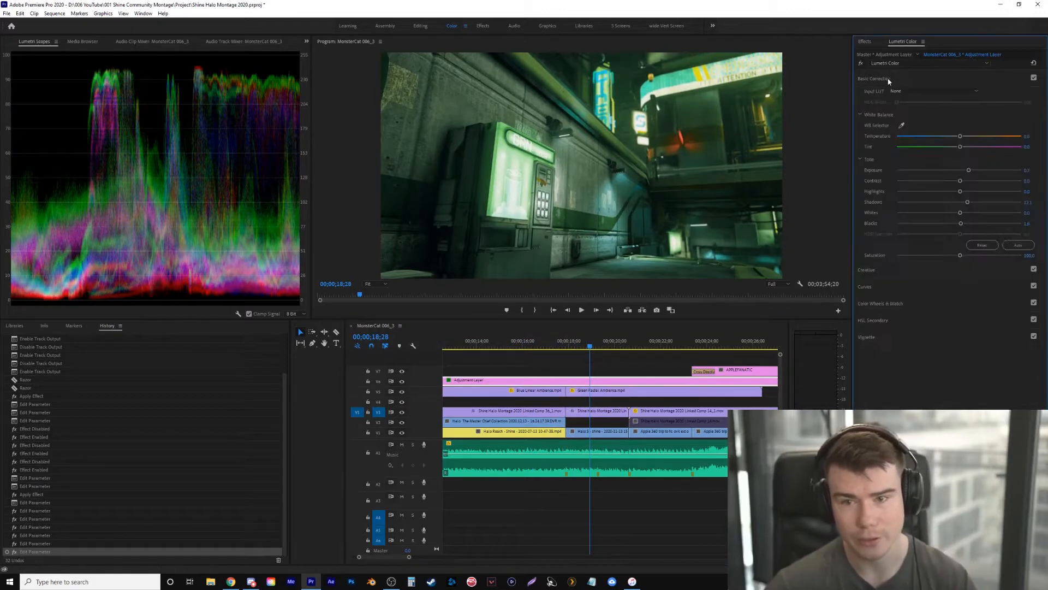
left_click(900, 272)
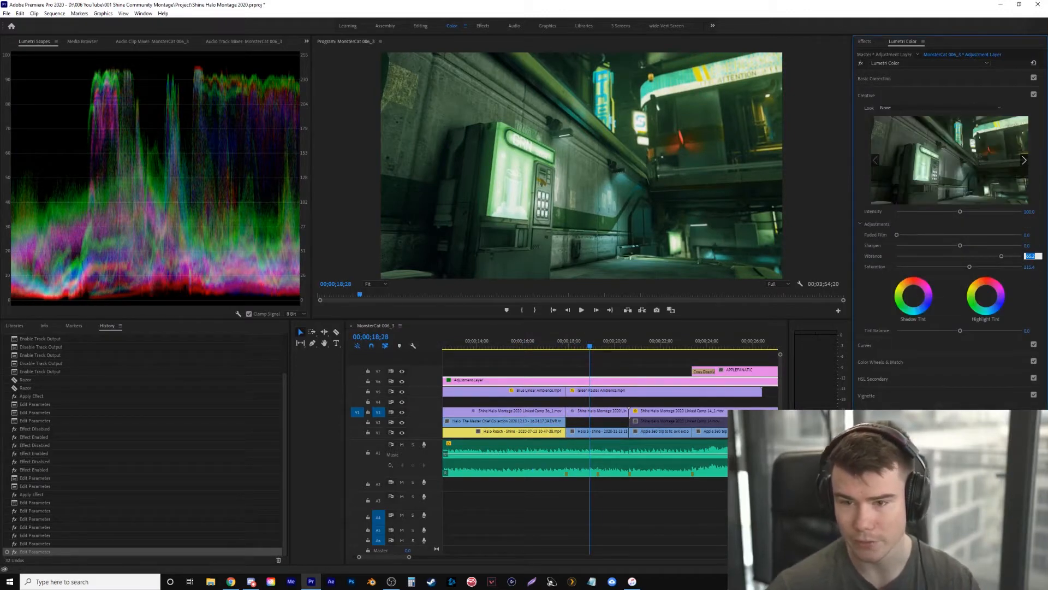
type("45")
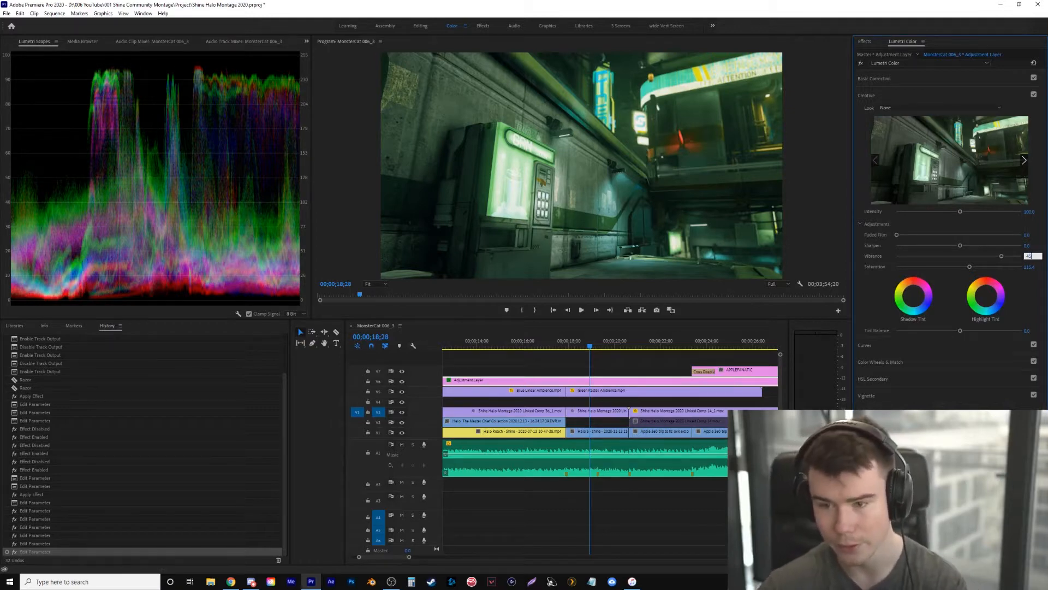
left_click(1031, 266)
type("109")
key("Return")
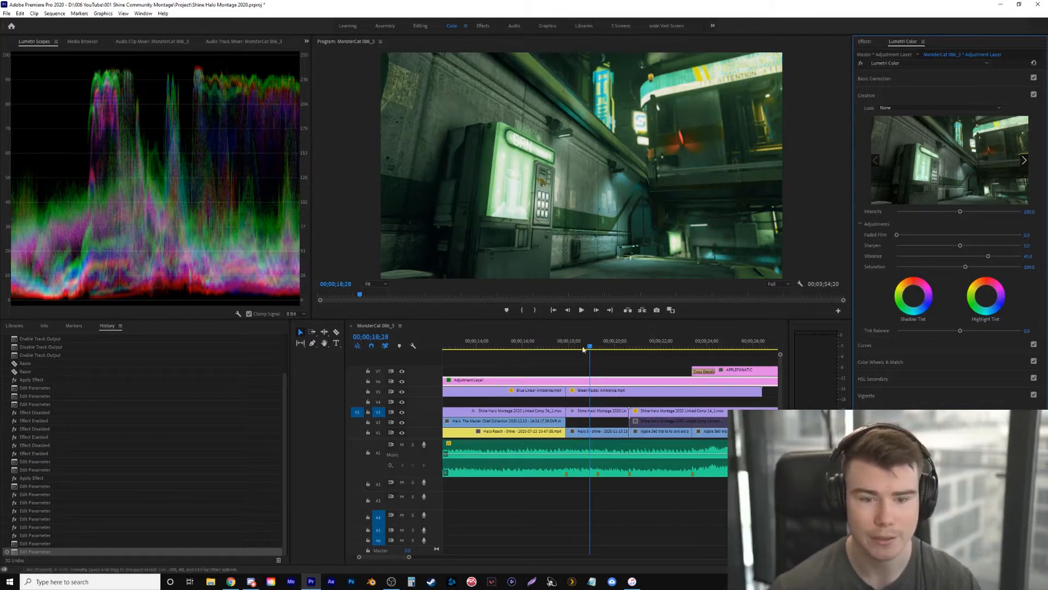
Copy the green neon clip's Lumetri Color effect onto the following V3 gameplay clip, Linked Comp 14_1, at 00;00;21;12
left_click(532, 347)
left_click_drag(524, 351, 605, 362)
left_click(603, 415)
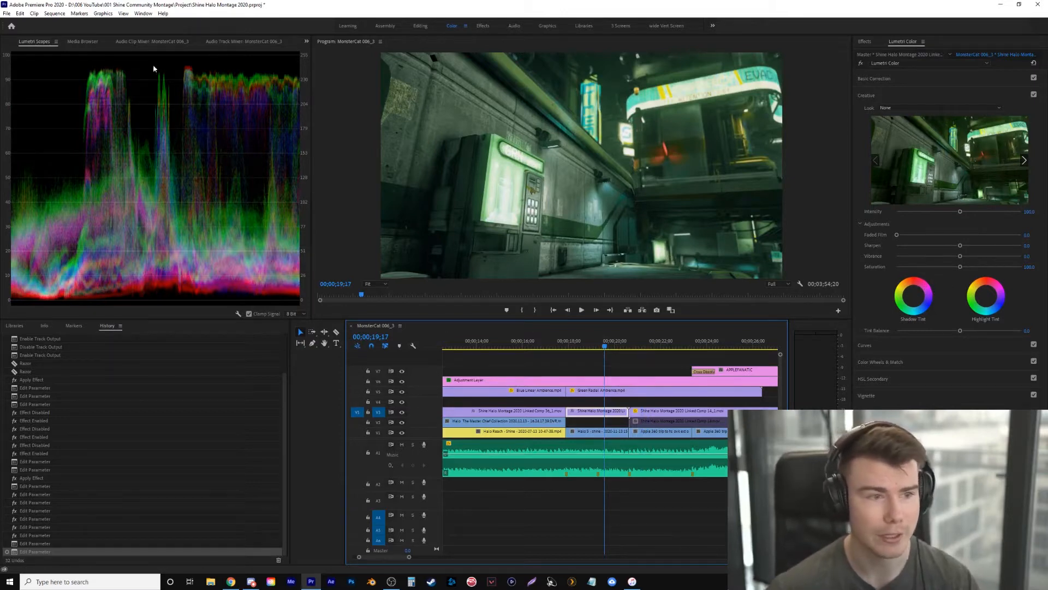
left_click(306, 42)
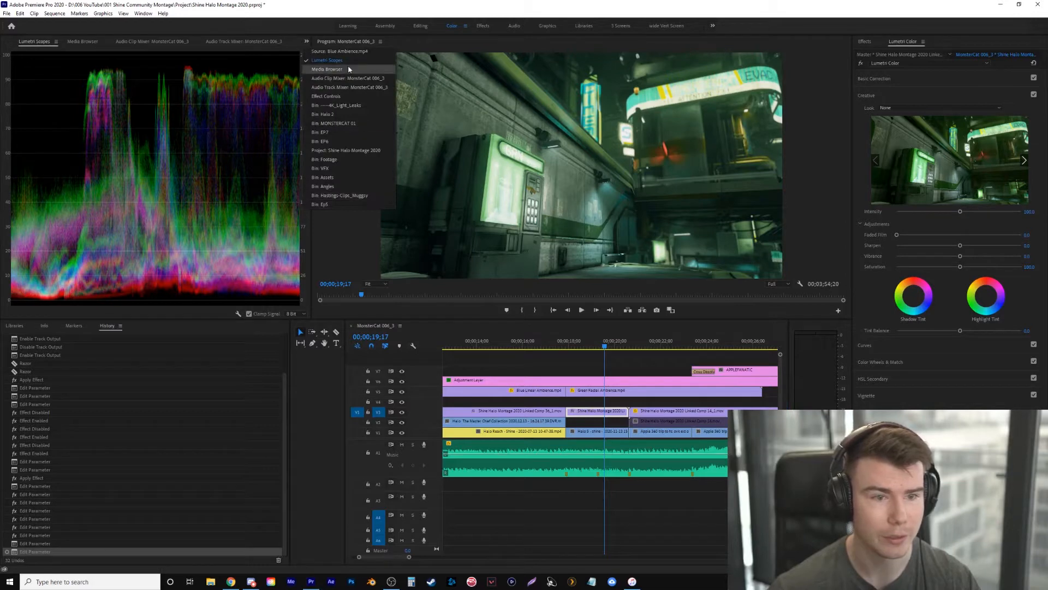
left_click(344, 96)
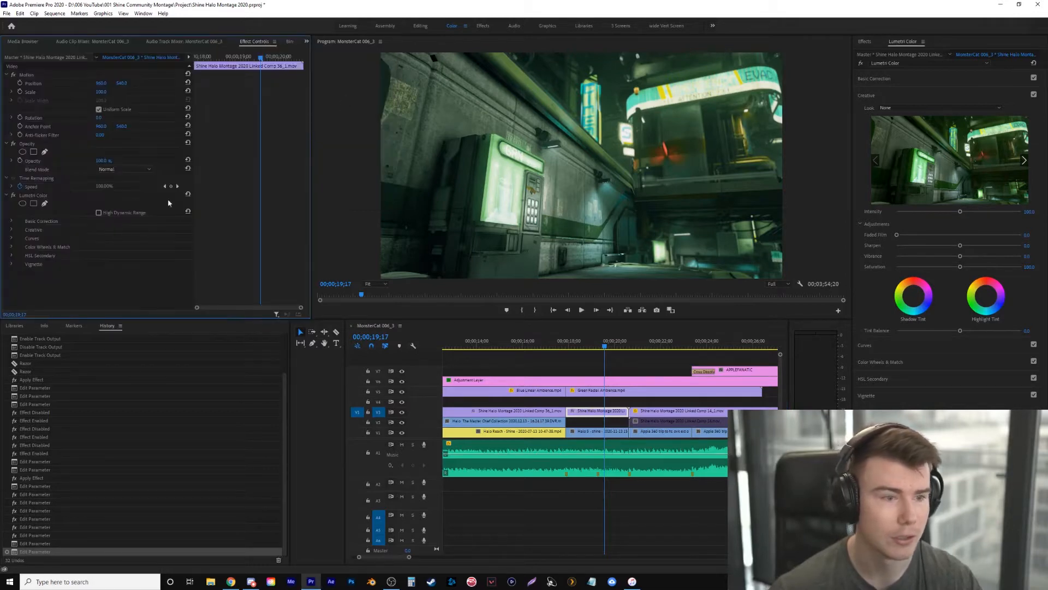
left_click(27, 197)
left_click_drag(632, 347, 647, 347)
key("ctrl+v")
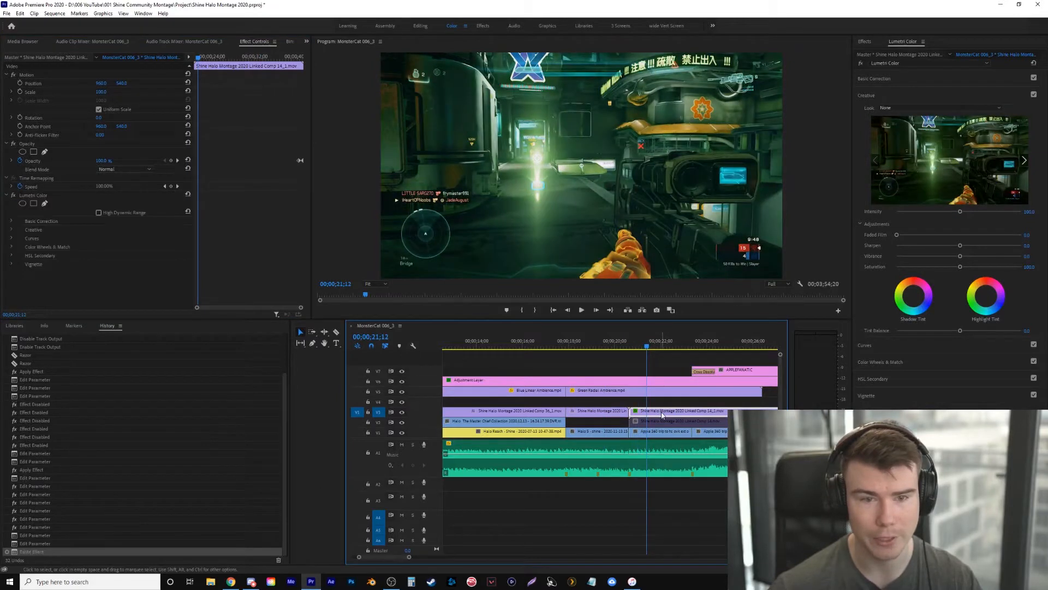
Play the green gameplay section and compare the Linked Comp 14_1 clip with its Lumetri Color switched off and on
left_click(586, 337)
key("space")
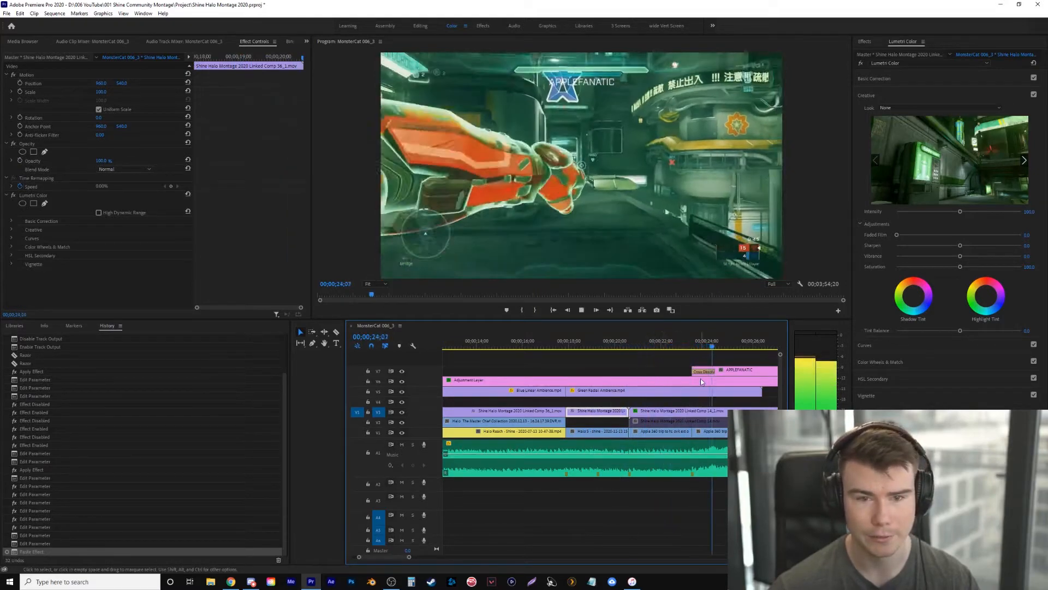
key("space")
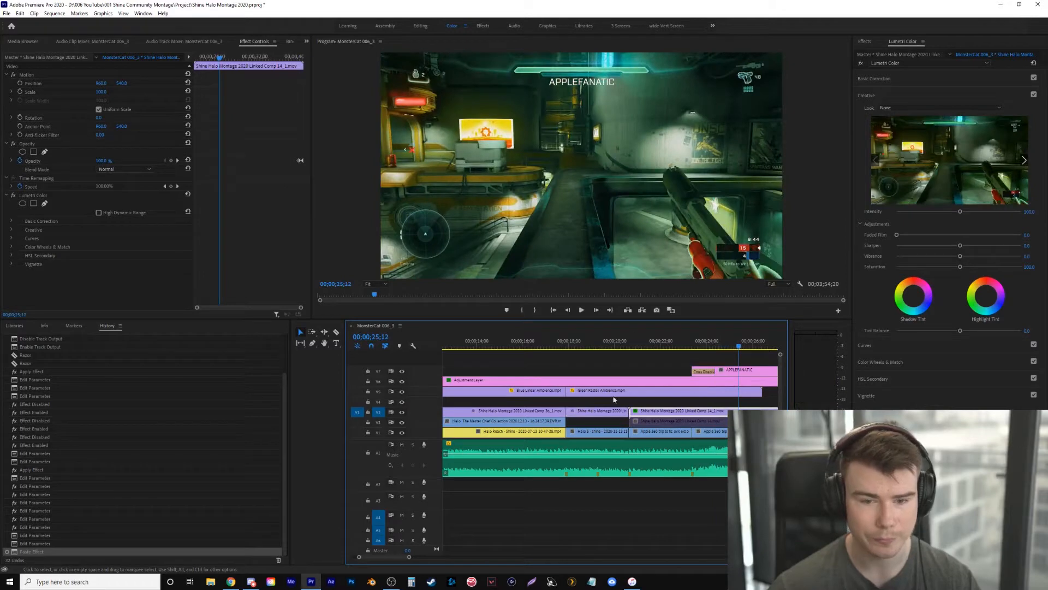
key("minus")
left_click(14, 195)
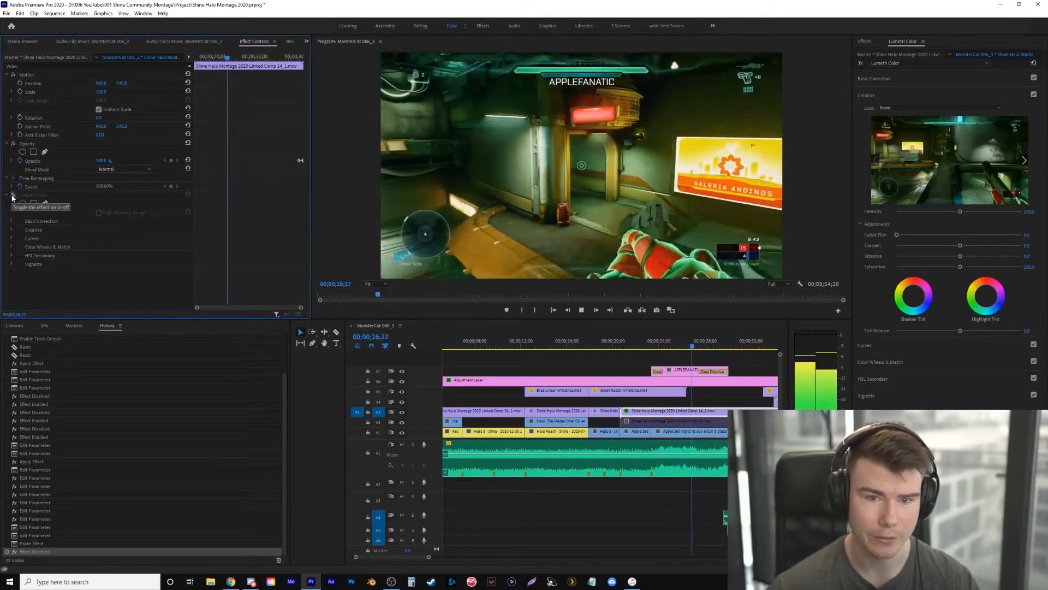
key("space")
left_click(13, 196)
key("space")
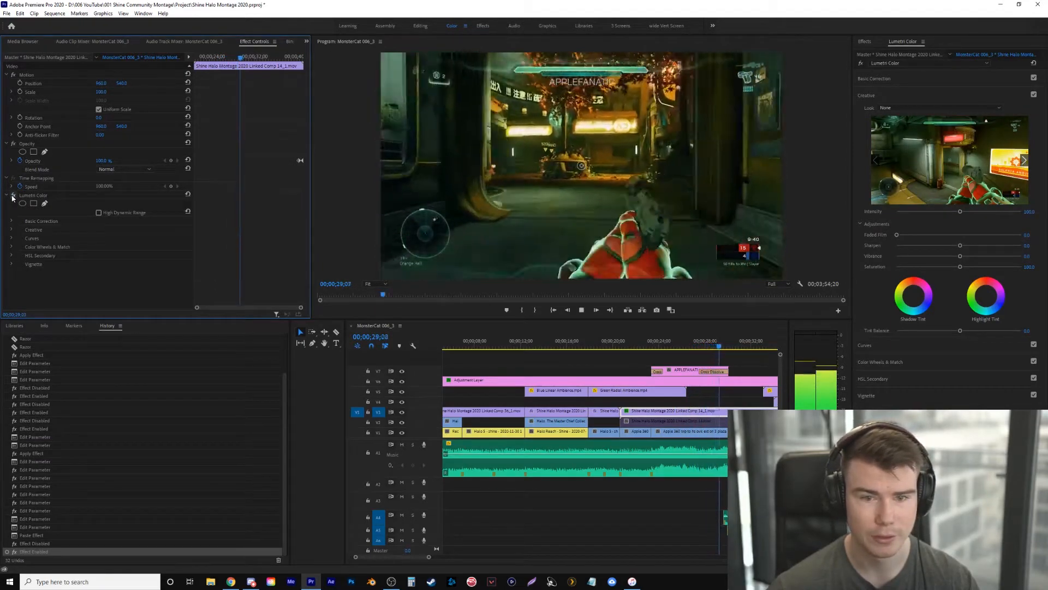
left_click(13, 195)
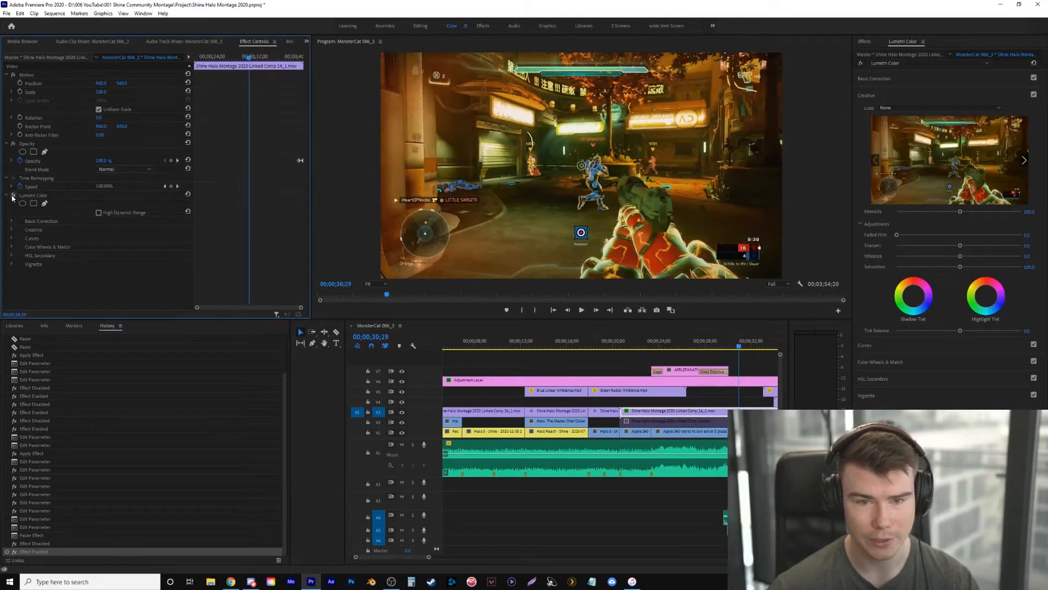
left_click(13, 196)
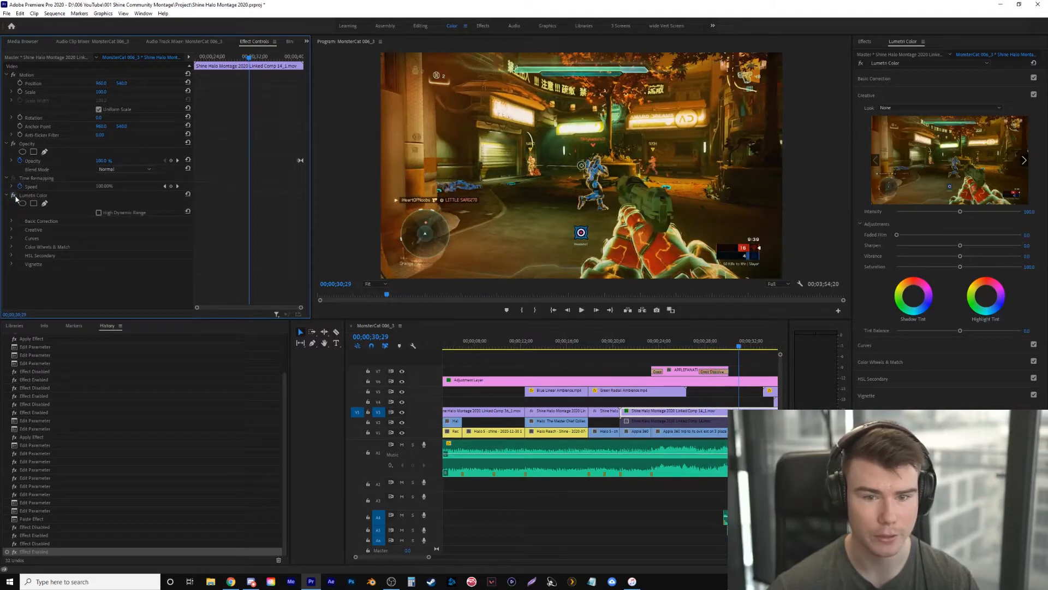
Copy Lumetri Color from the Linked Comp 14_1 clip onto the Linked Comp 31_1 clip on V4 at 00;00;34;22
left_click_drag(596, 345, 626, 347)
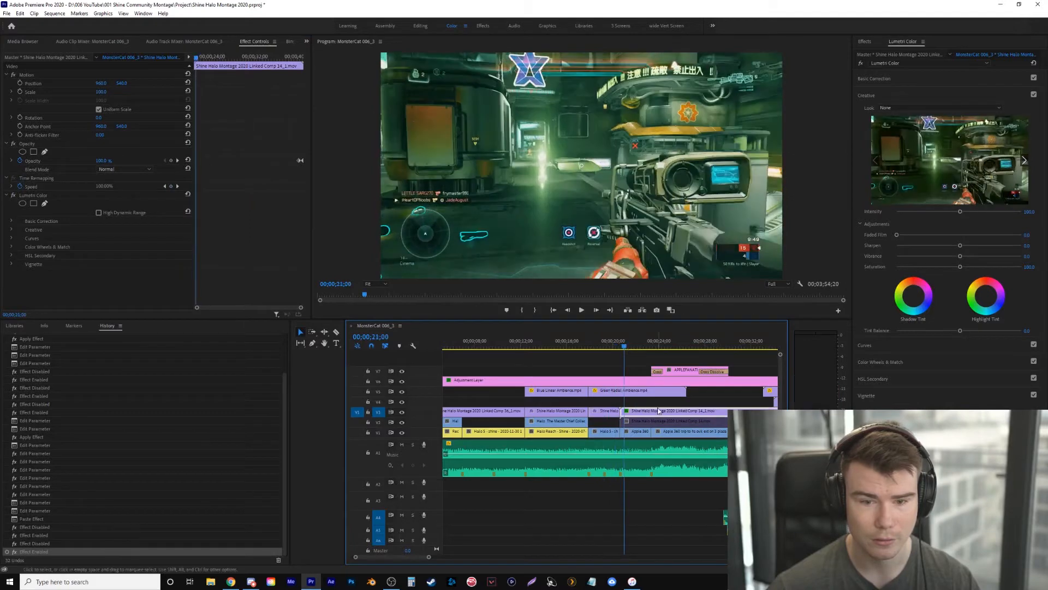
scroll(659, 415, "down", 2)
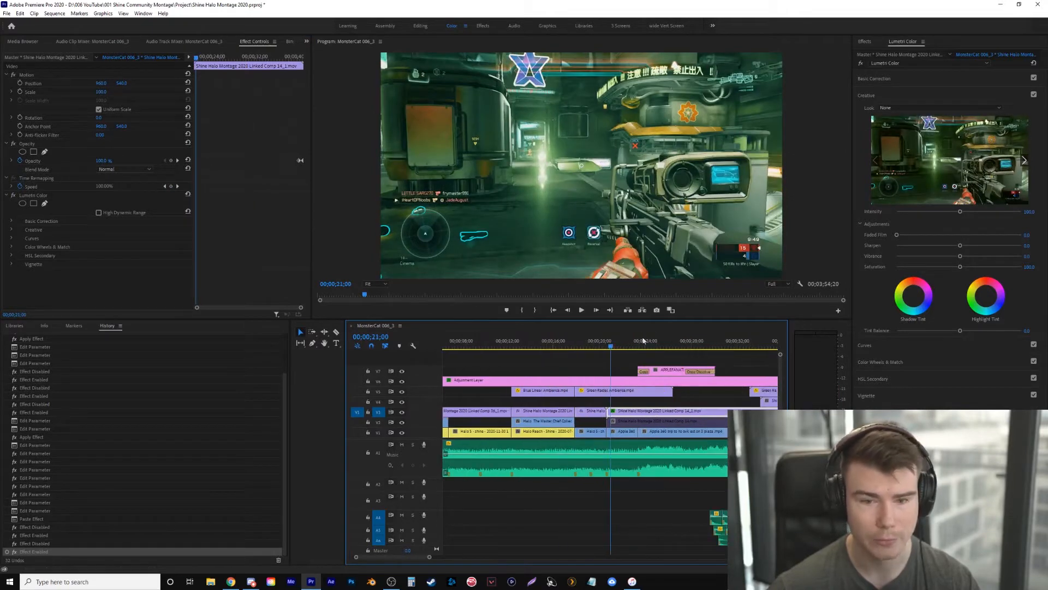
left_click_drag(641, 343, 715, 350)
key("minus")
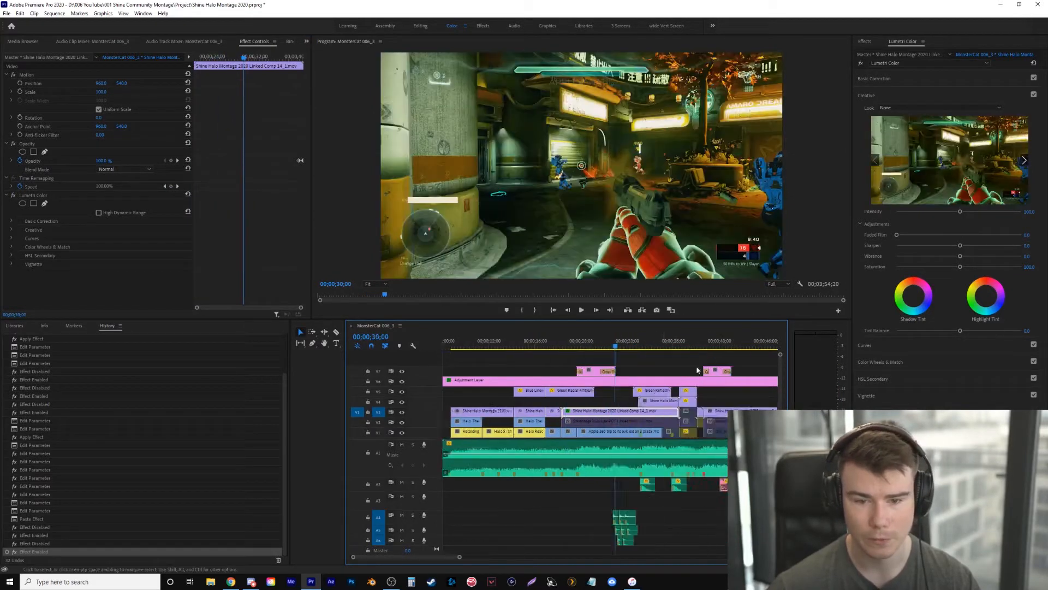
key("equal")
key("equal")
left_click_drag(649, 347, 697, 347)
left_click(31, 197)
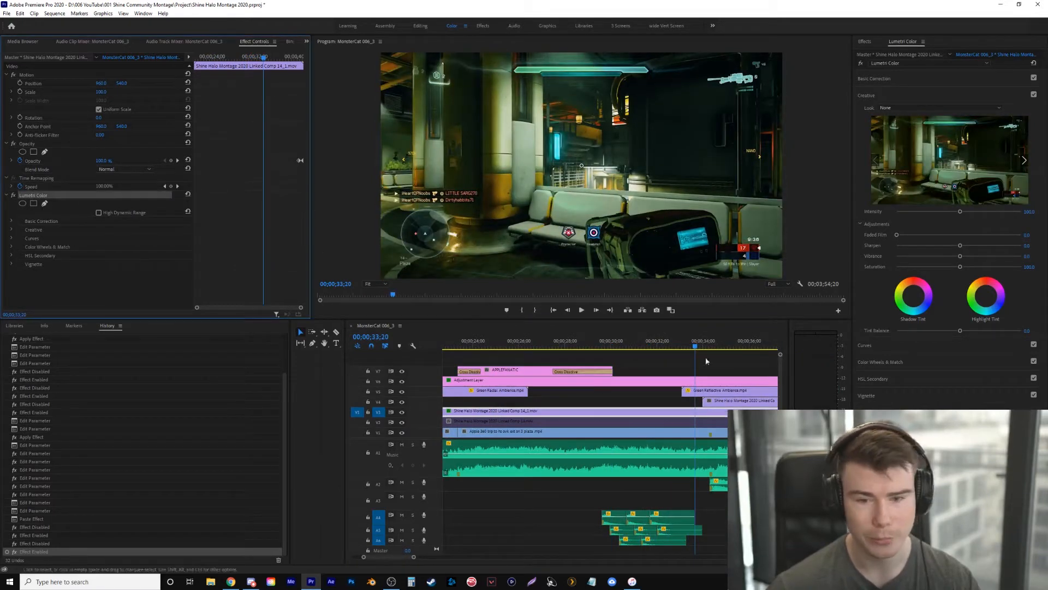
left_click(719, 346)
left_click(731, 402)
key("ctrl+v")
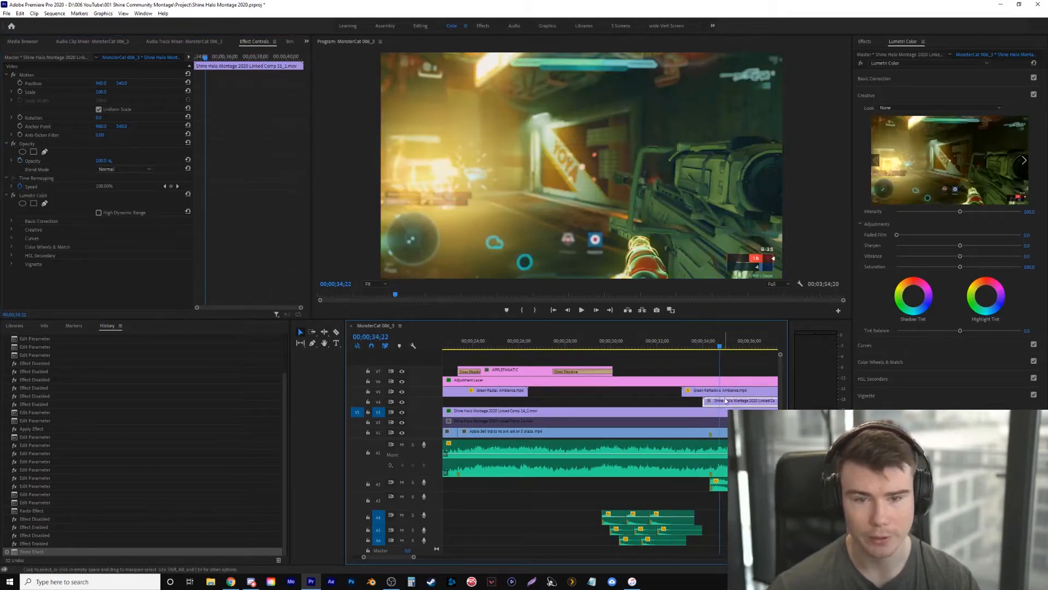
Compare the Linked Comp 31_1 clip with and without Lumetri Color, and play through the cut into it
scroll(710, 403, "down", 3)
left_click(615, 346)
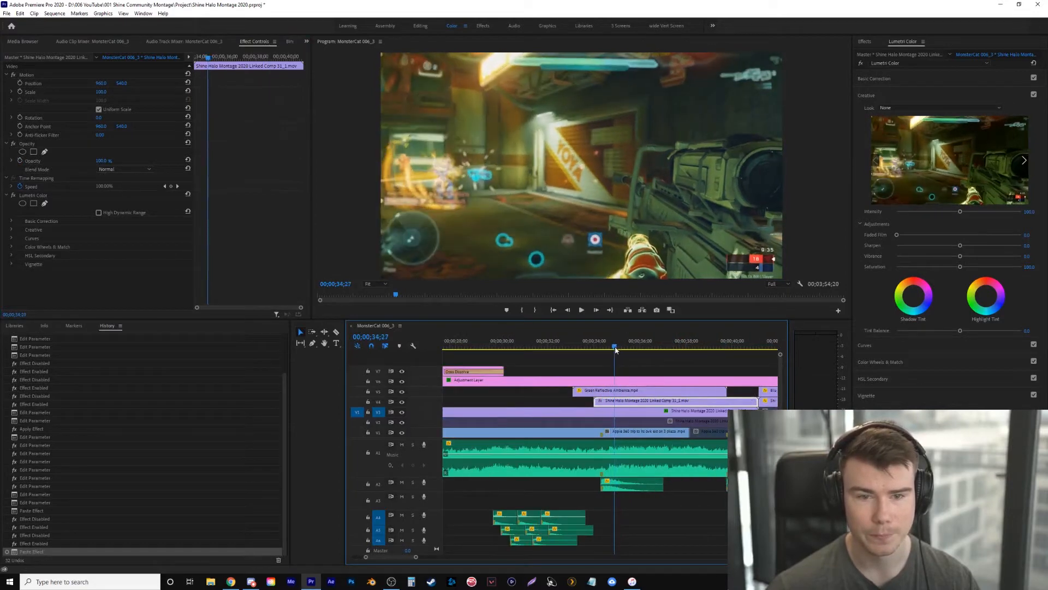
left_click(14, 195)
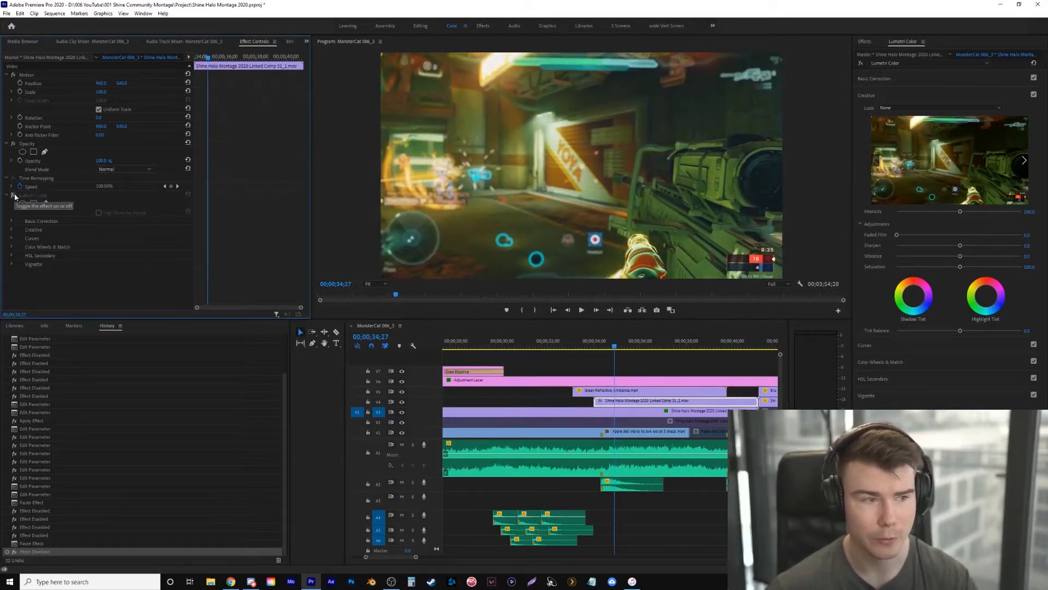
left_click(555, 343)
key("space")
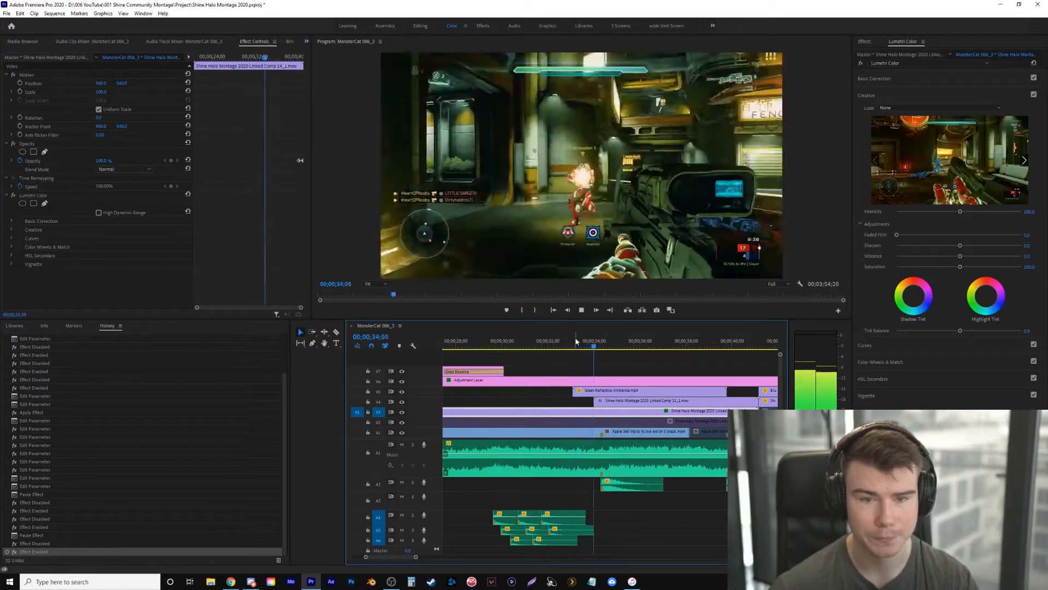
key("minus")
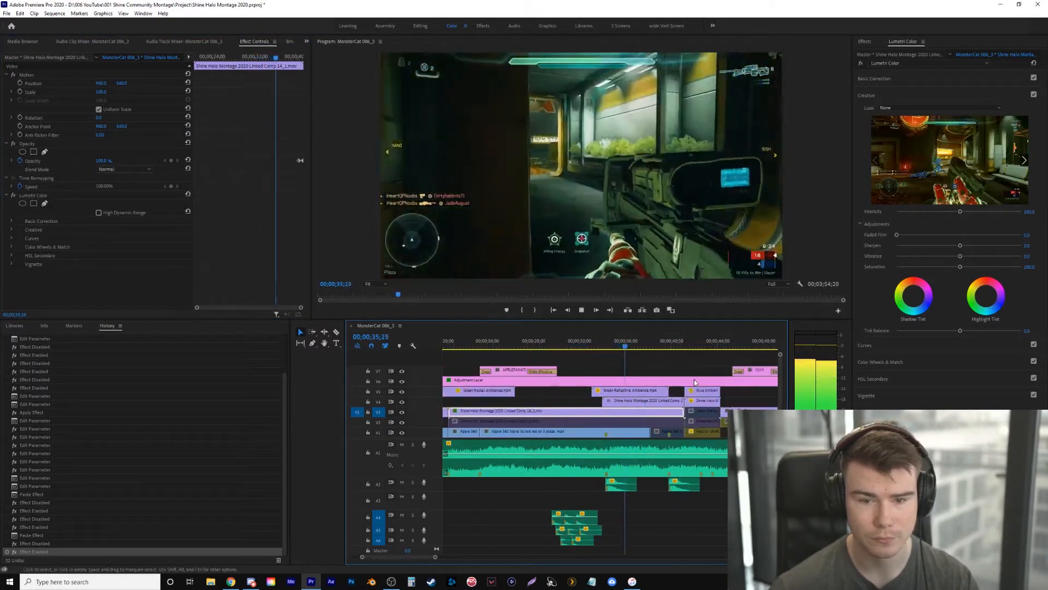
Move on to the dark stone interior shot at 00;00;44;26 with its short V3 linked comp clip selected
left_click_drag(677, 345, 712, 346)
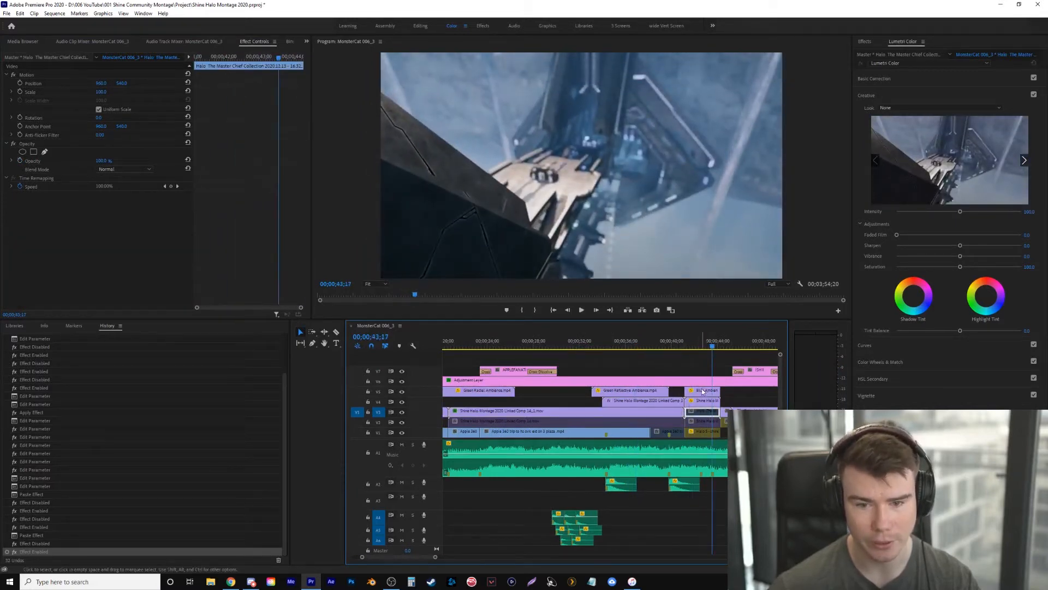
key("equal")
key("space")
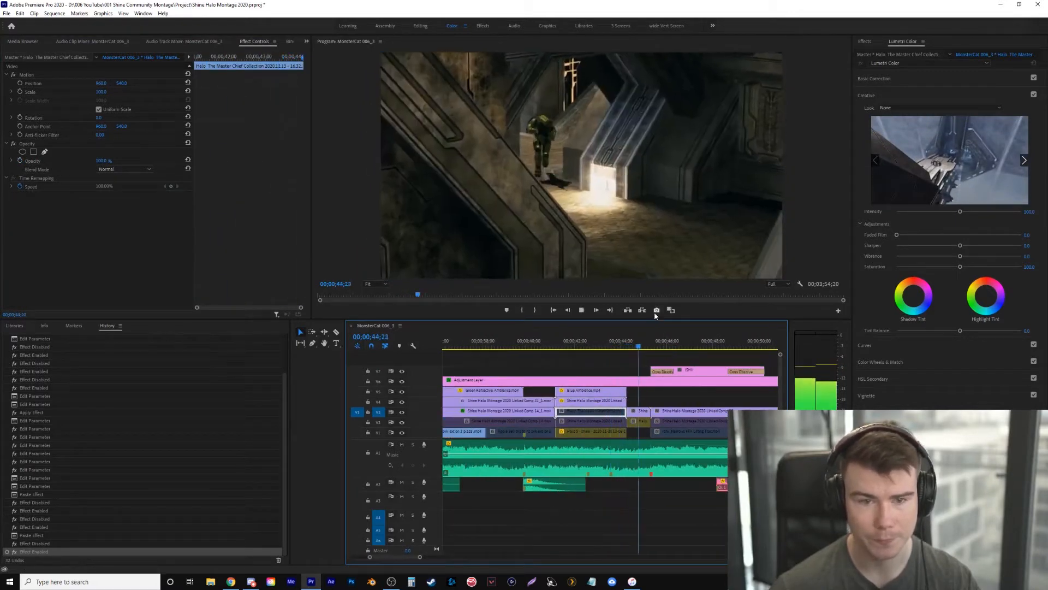
key("space")
left_click_drag(639, 343, 635, 344)
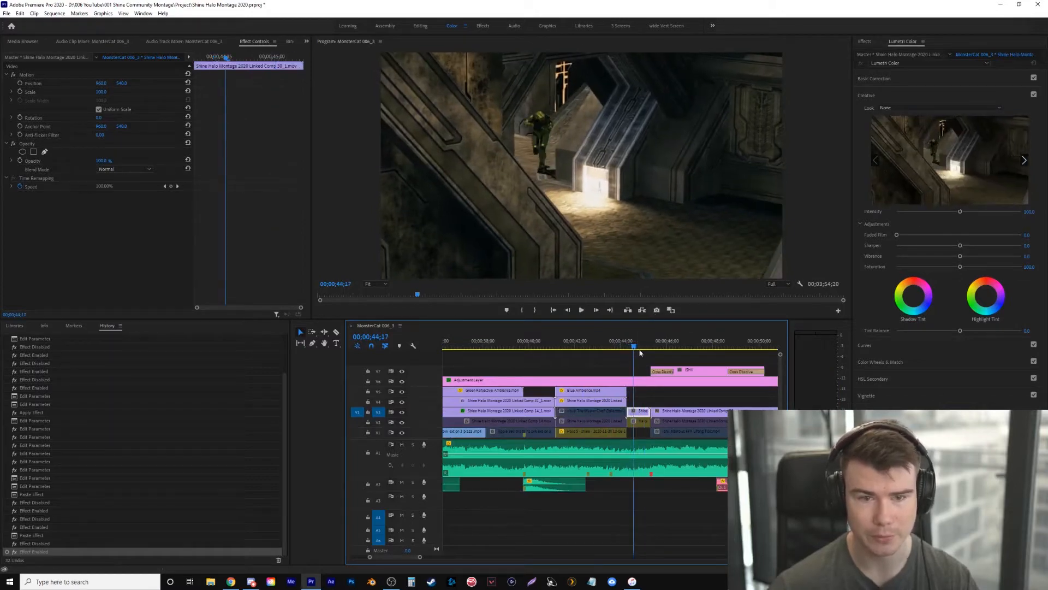
left_click(610, 343)
left_click_drag(610, 343, 641, 344)
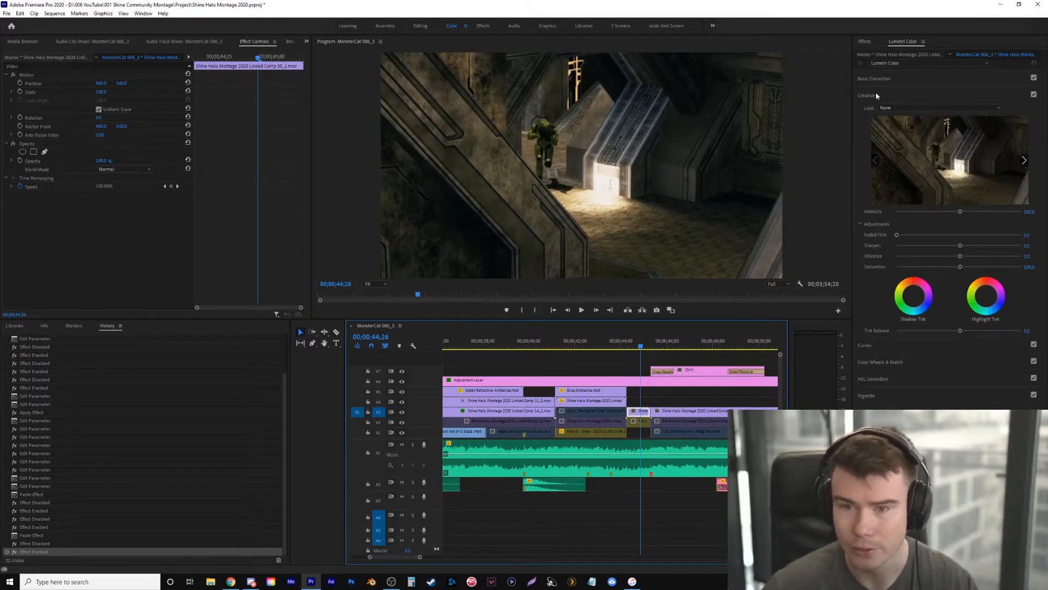
Bring up the Lumetri Basic Correction settings and the Lumetri Scopes for the dark interior clip
left_click(894, 82)
left_click(306, 42)
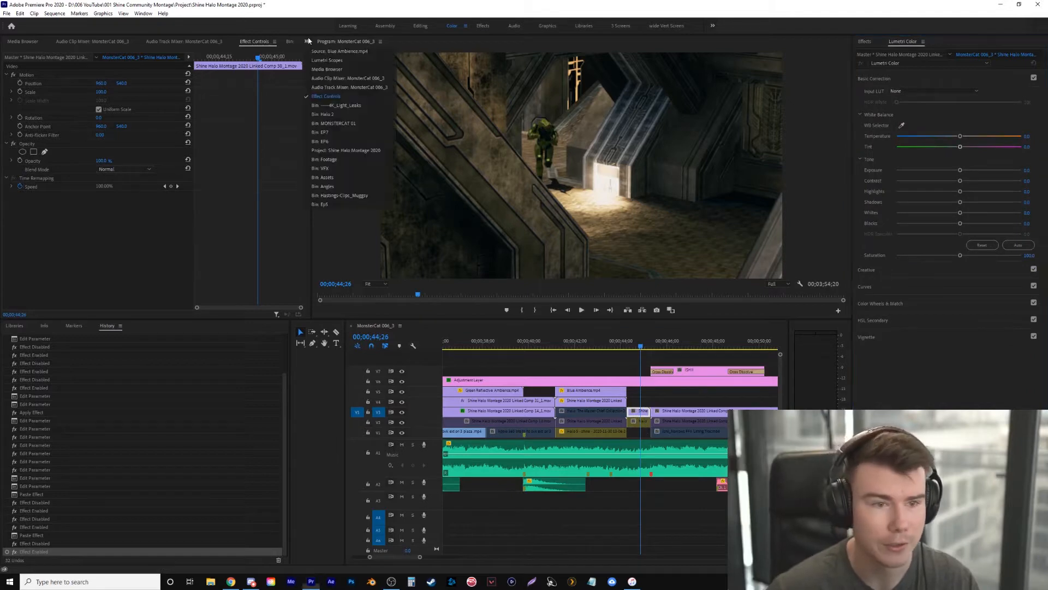
left_click(327, 60)
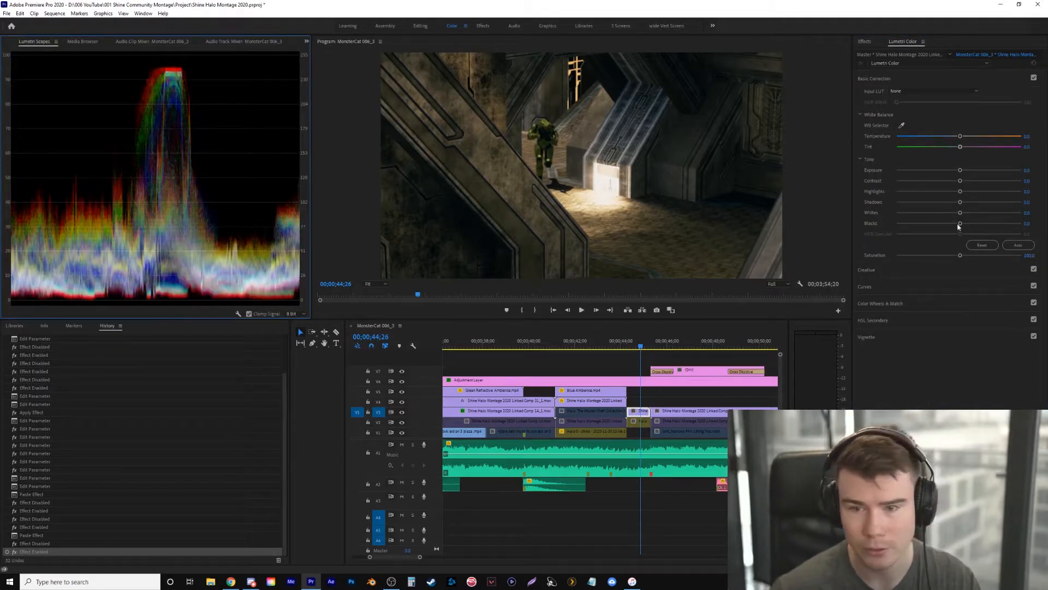
Raise the dark interior clip's Lumetri shadows to 20 and exposure to 0.6, and lower its highlights
left_click_drag(960, 202, 972, 206)
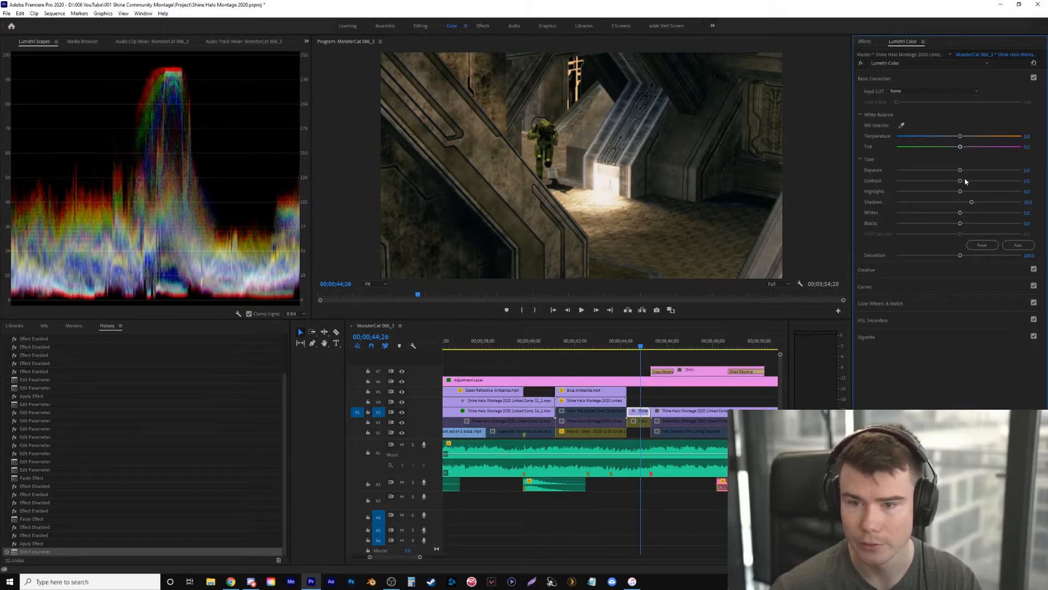
left_click_drag(961, 170, 967, 173)
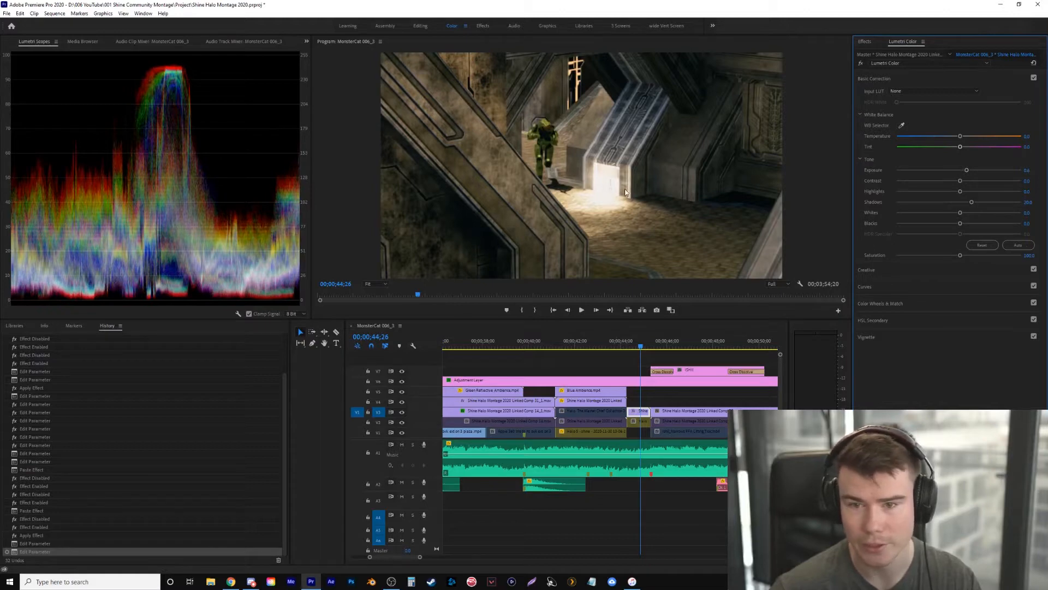
left_click_drag(952, 194, 934, 195)
Check the cut into the corrected dark interior shot frame by frame and play the transition into the following gameplay
mouse_move(608, 347)
left_mouse_down()
mouse_move(640, 349)
mouse_move(628, 353)
left_mouse_up()
key("Right")
key("Left")
key("Left")
key("Right")
key("Left")
key("Right")
key("Left")
key("space")
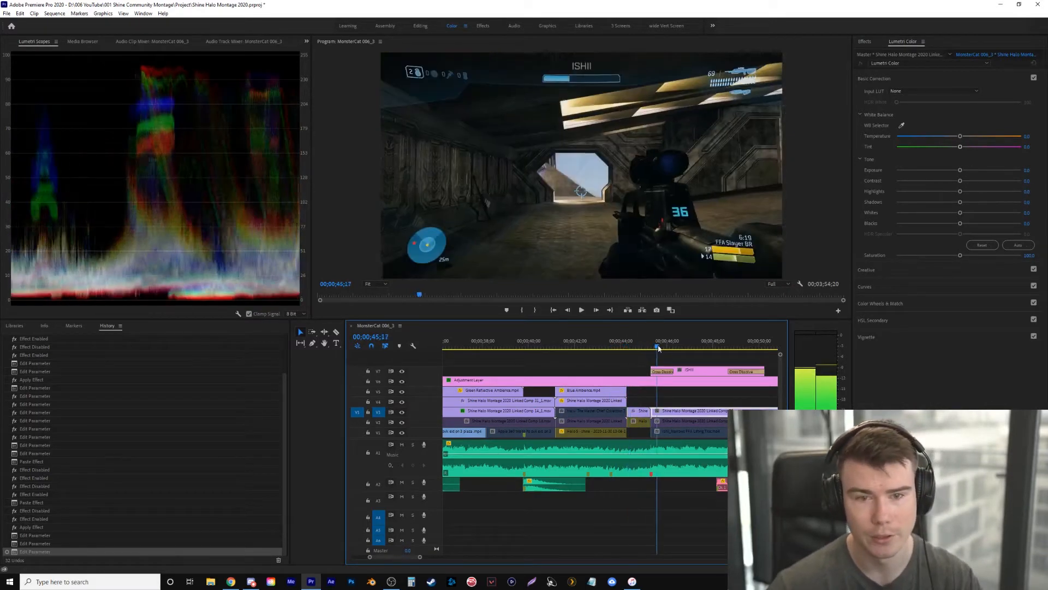
left_click_drag(637, 350, 616, 351)
key("space")
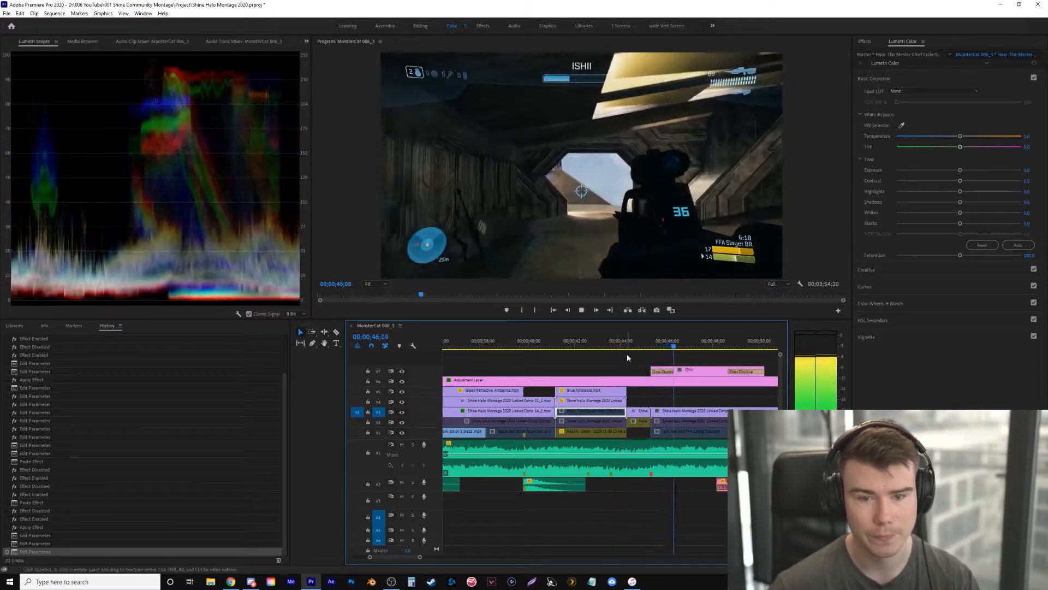
Review the following gameplay clip and move on to the gold-armored Spartan shot at 00;00;58;14
left_click(623, 351)
left_click_drag(624, 352, 717, 352)
key("space")
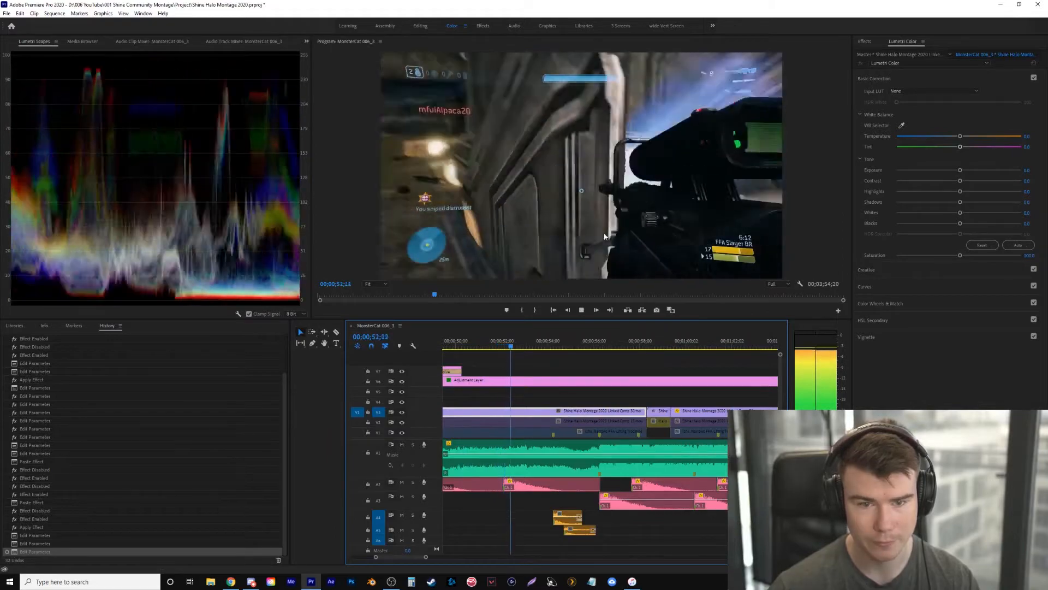
key("space")
scroll(589, 363, "down", 2)
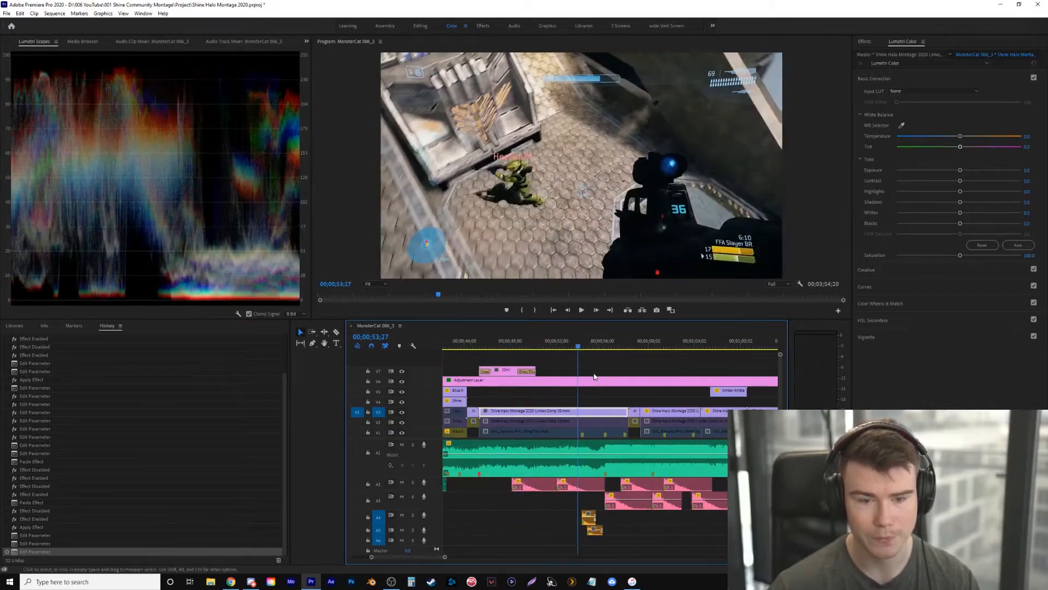
left_click_drag(623, 345, 630, 348)
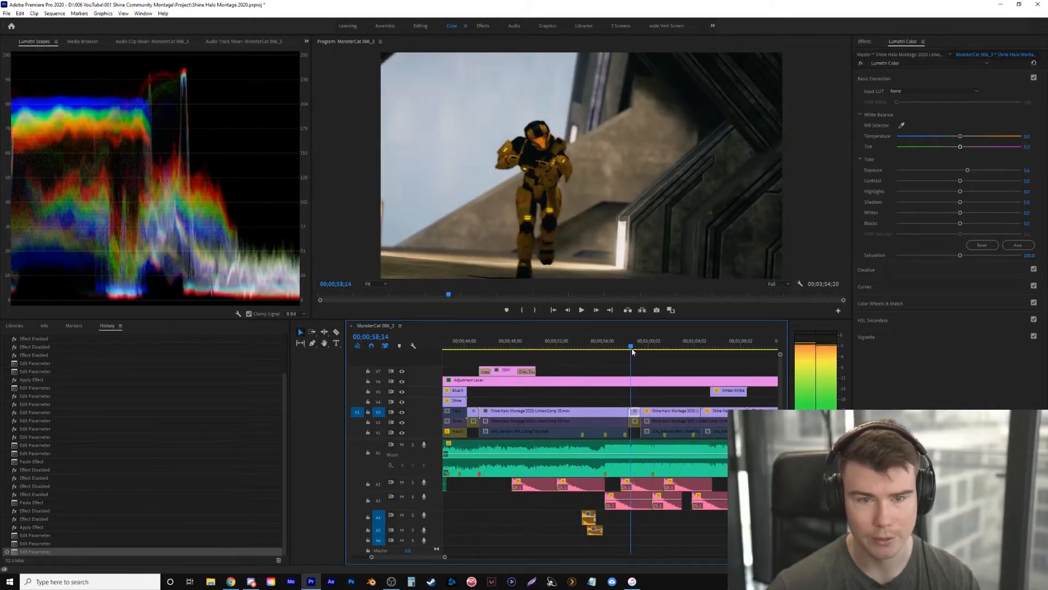
Bring up the effect controls for the gold-armored Spartan clip and compare it with and without Lumetri Color
left_click(306, 41)
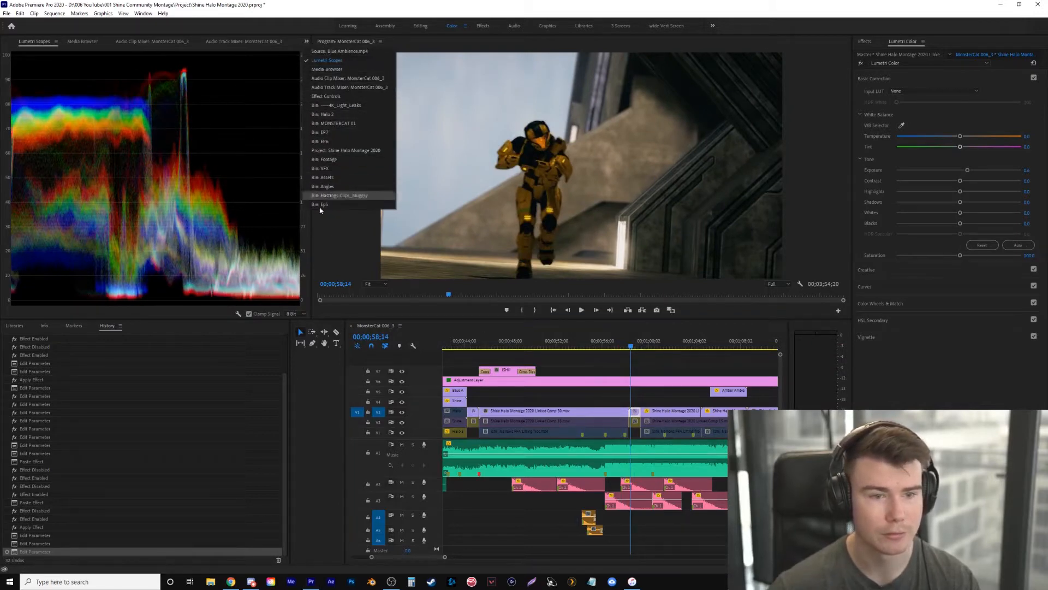
left_click(338, 96)
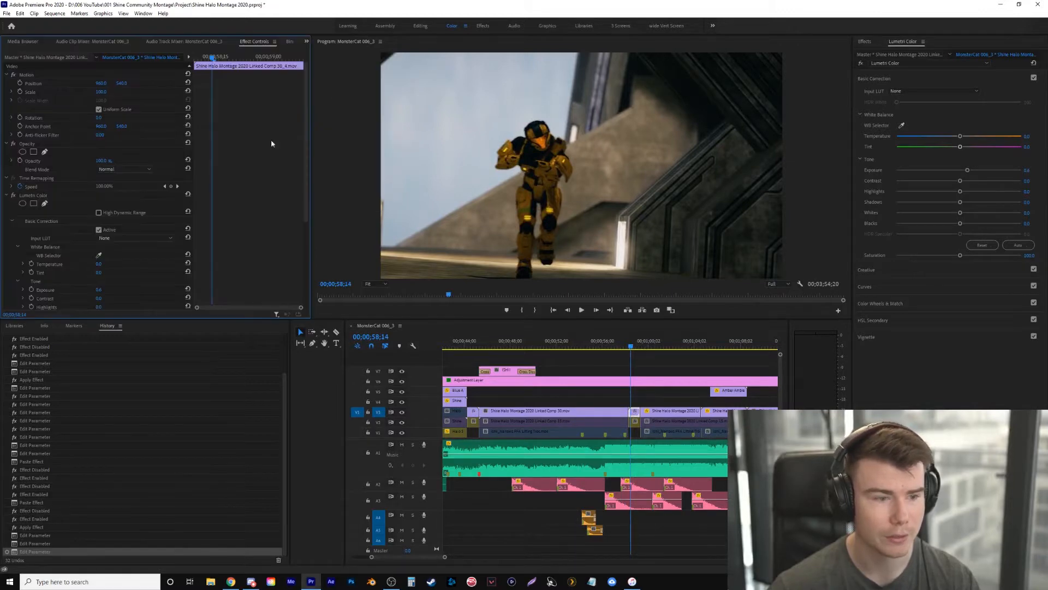
left_click(13, 195)
left_click(13, 195)
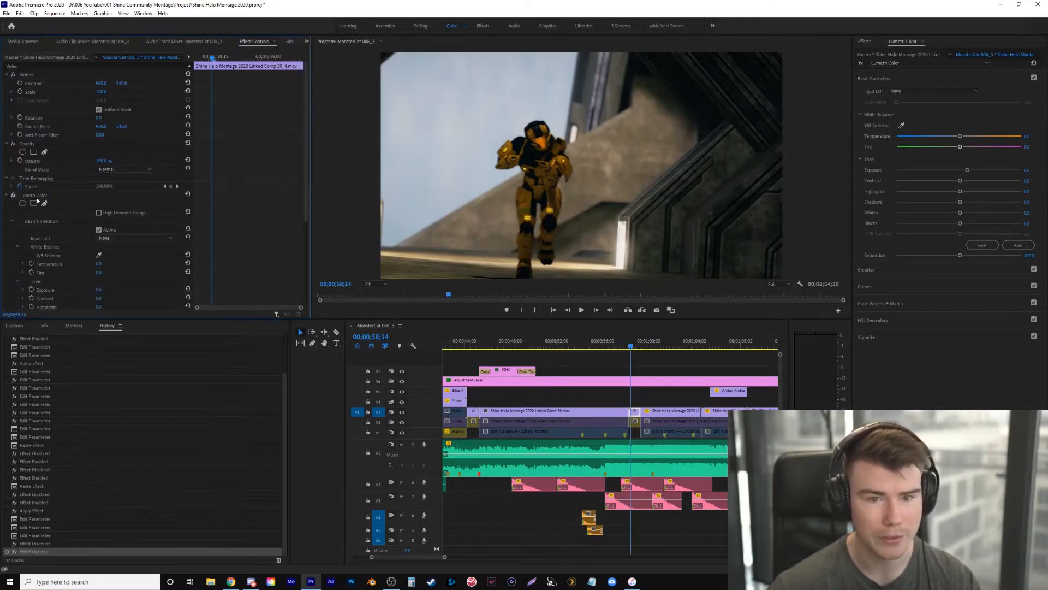
Play the Spartan shot into the next clip with Lumetri Color switched off, and play it again with the effect back on
left_click_drag(639, 346, 631, 351)
key("space")
key("space")
left_click(13, 195)
key("space")
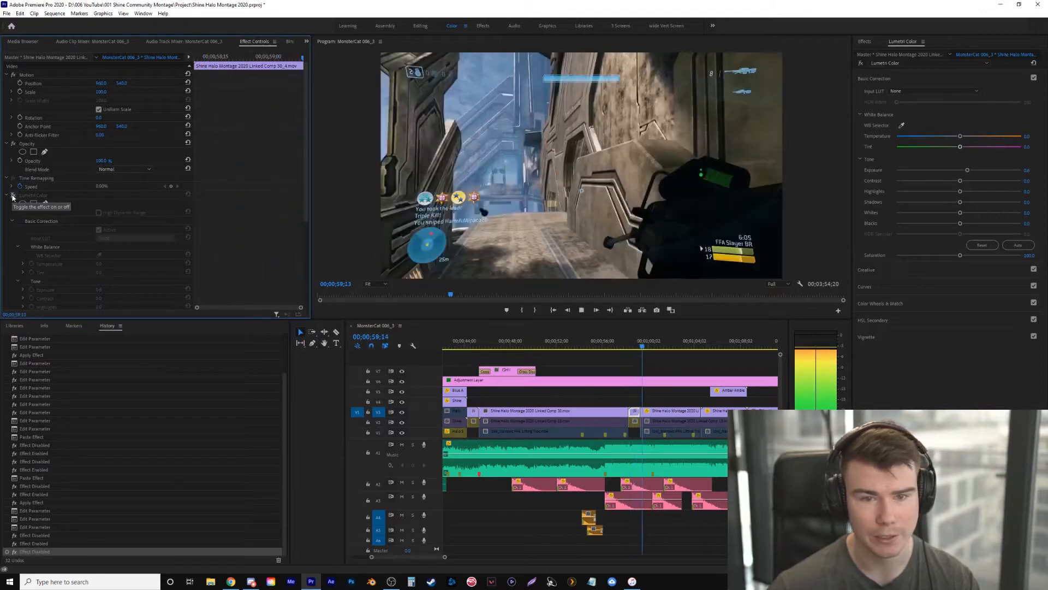
key("space")
left_click(635, 348)
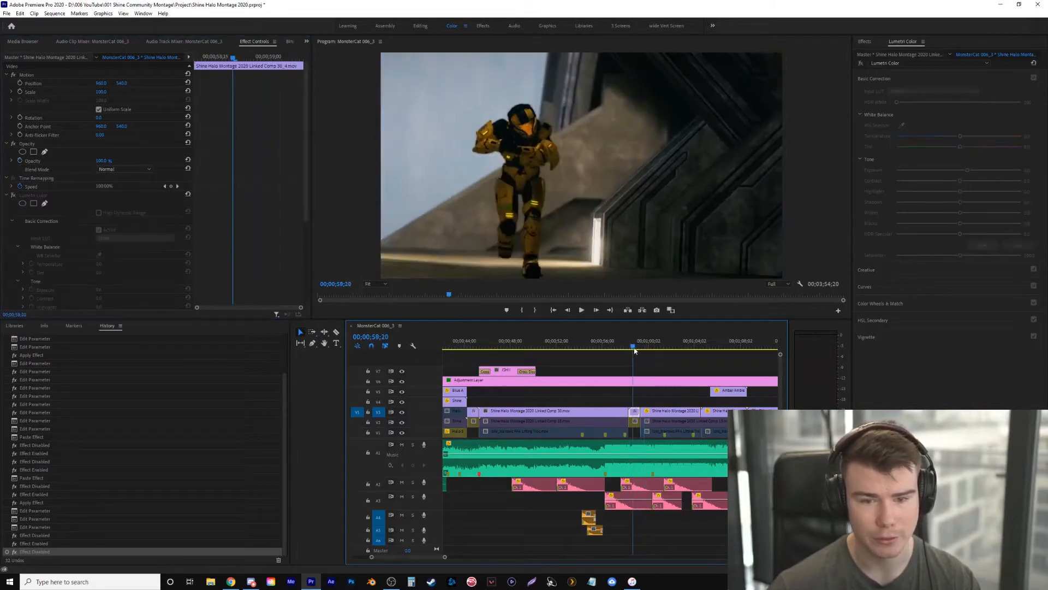
left_click(13, 195)
key("space")
key("space")
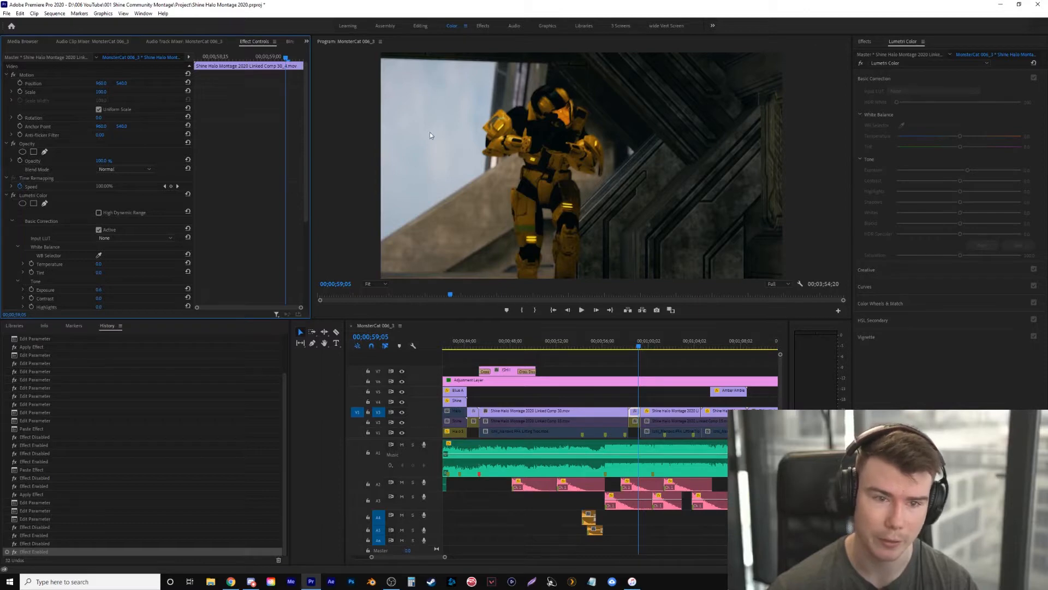
Play on through the sniper gameplay and examine the frame with the green grid at 00;01;06;21
key("space")
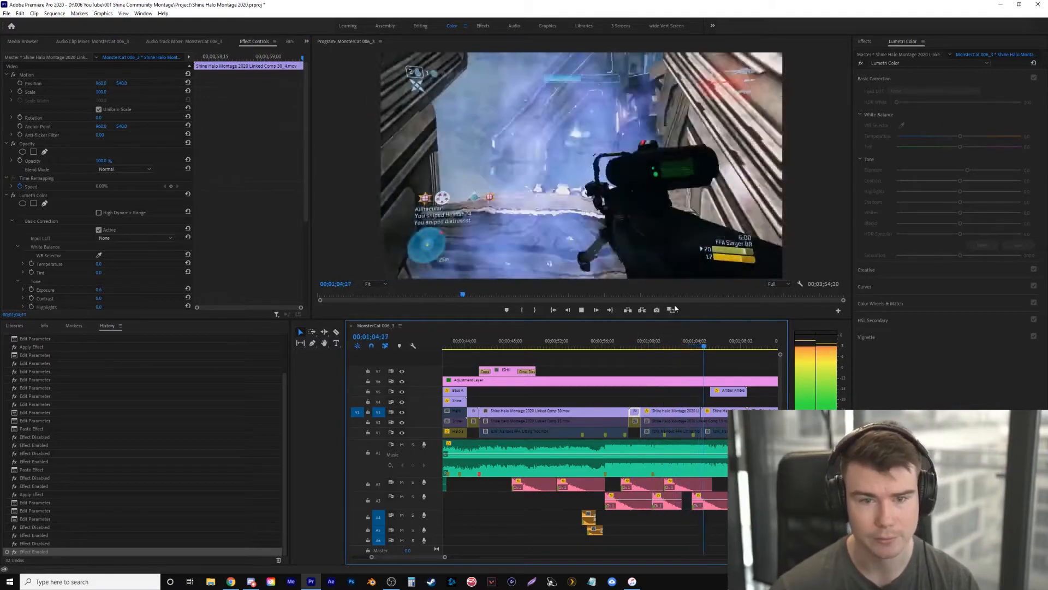
key("space")
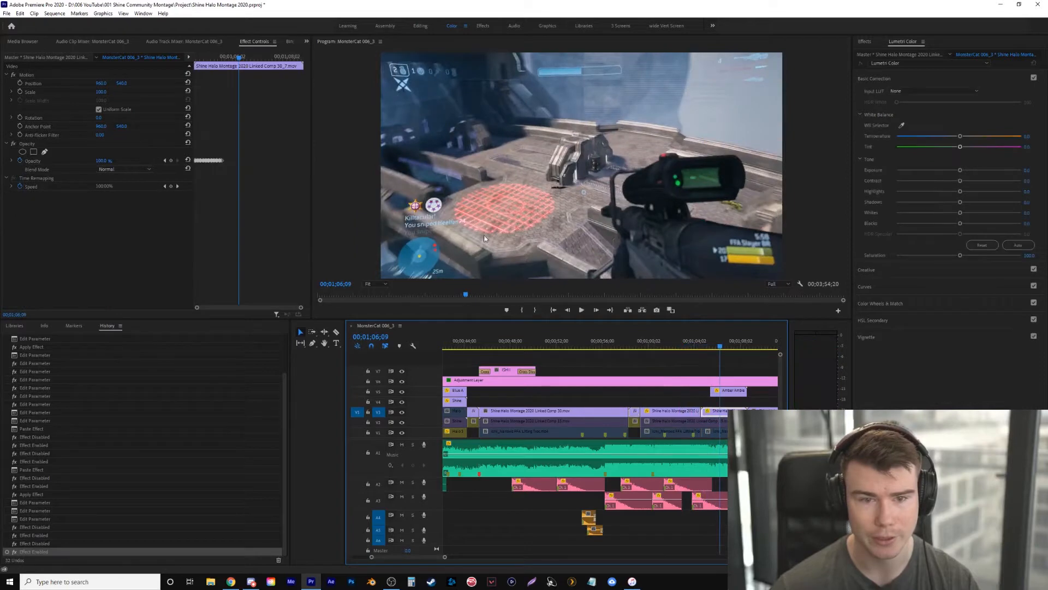
key("space")
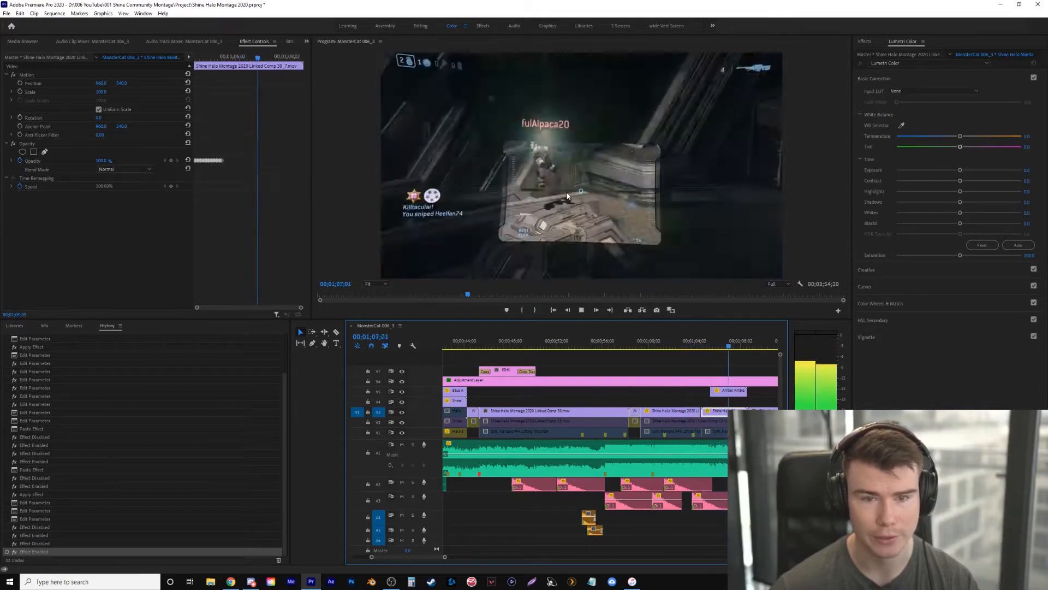
left_click(726, 346)
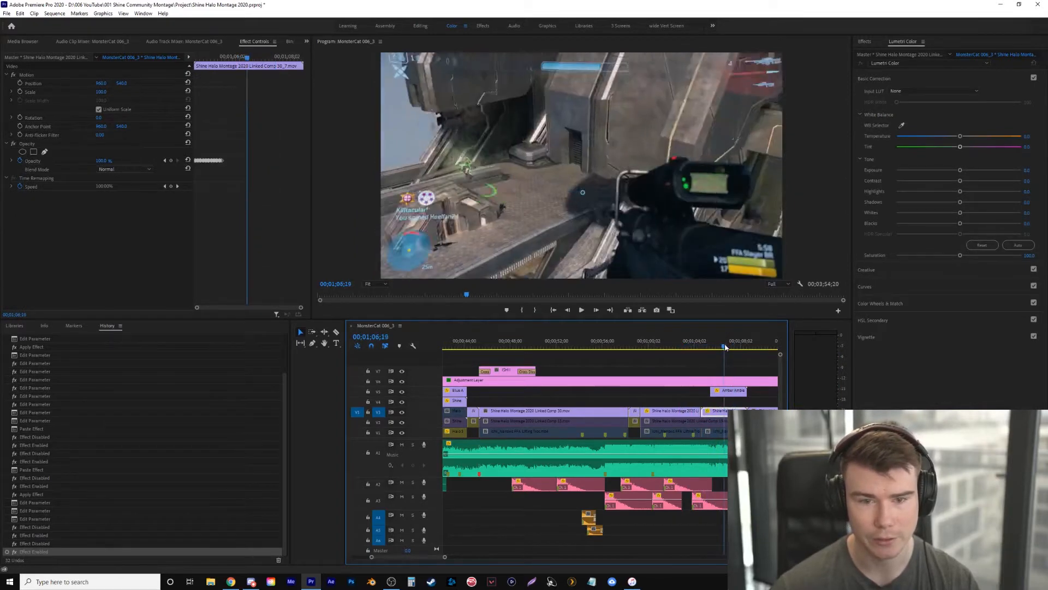
left_click_drag(728, 349, 726, 350)
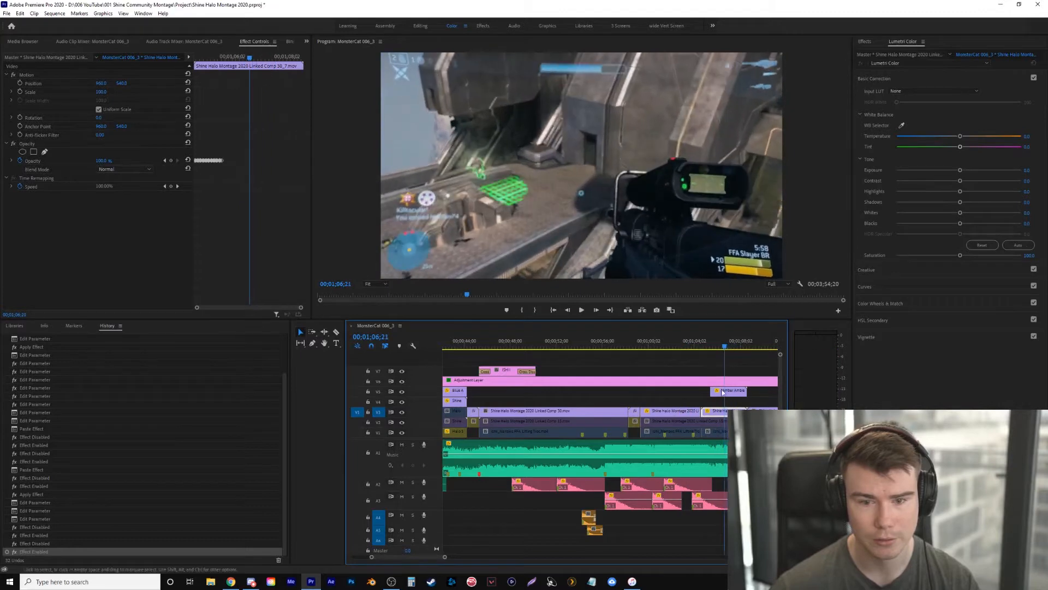
Apply the Mojo preset in Mojo II on the adjustment layer and check it at 00;00;53;18 and 00;01;06;24
left_click(724, 381)
left_click(8, 268)
left_click(125, 293)
left_click(120, 299)
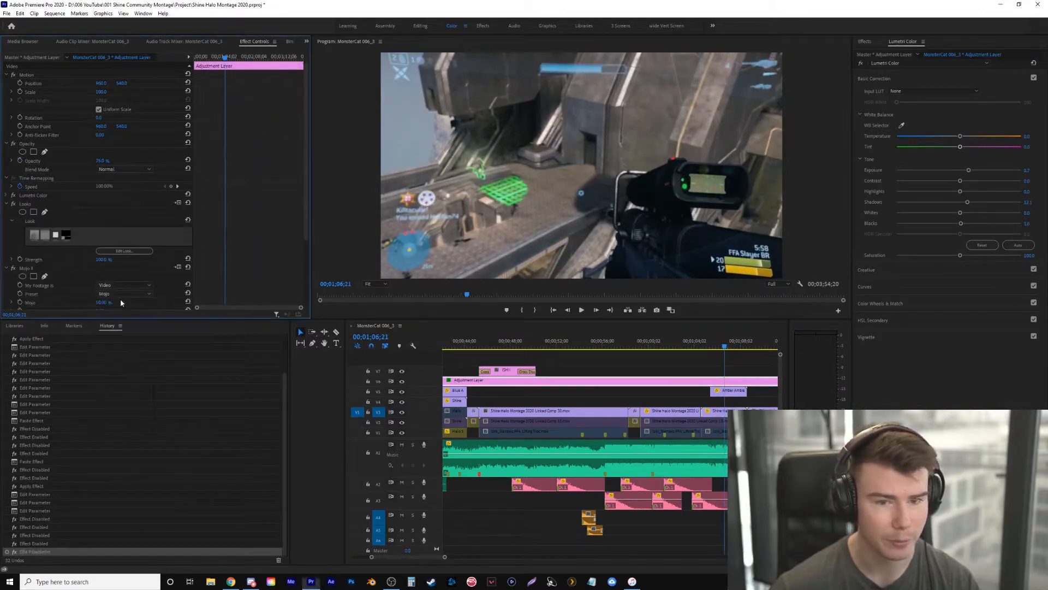
left_click(574, 347)
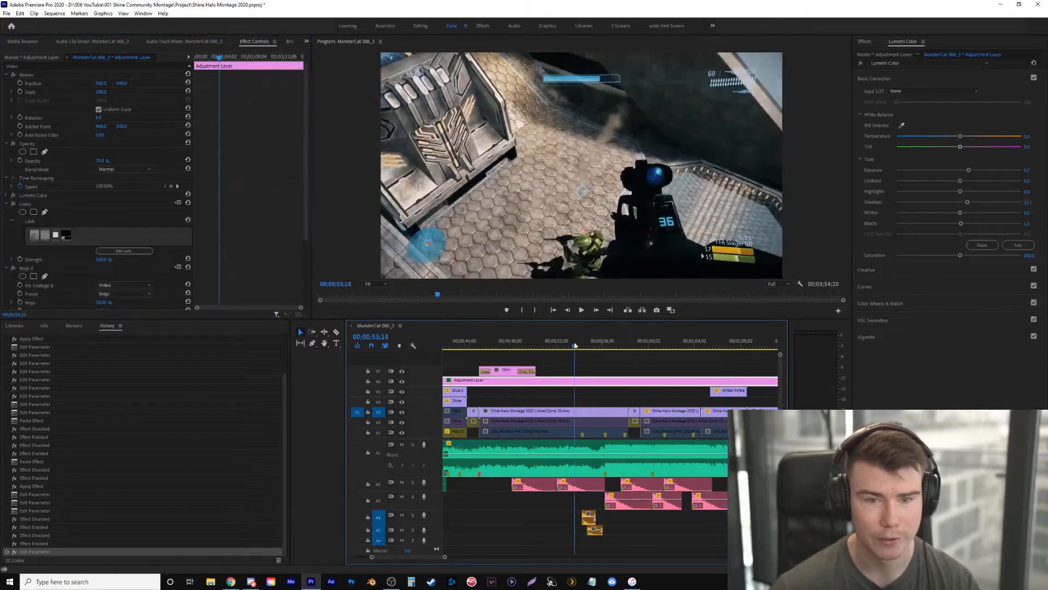
key("space")
left_click(731, 346)
left_click(725, 347)
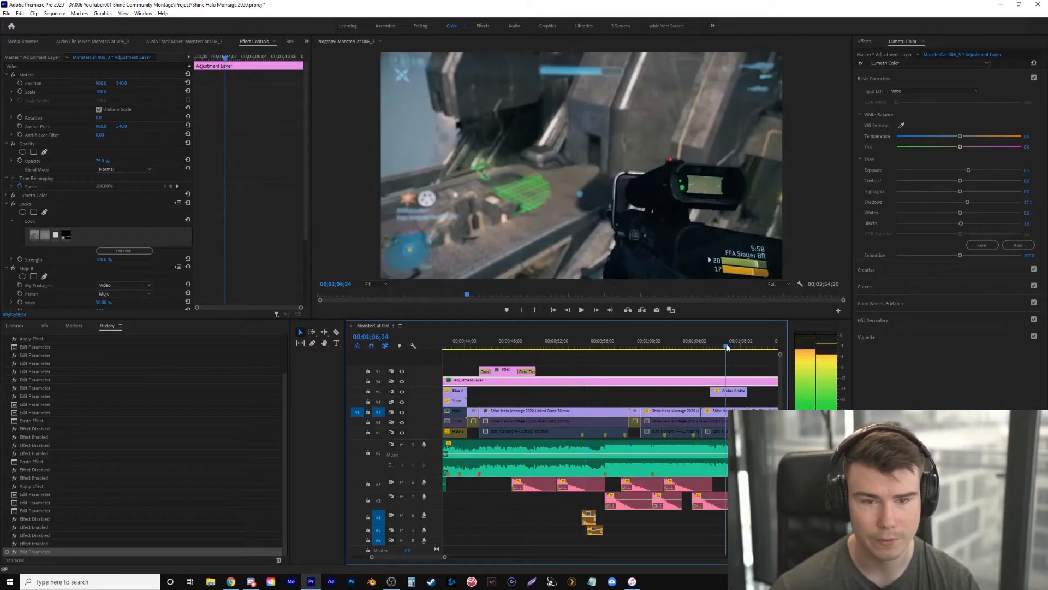
Try the Light, Mucho and Zero presets in the adjustment layer's Mojo II effect and settle on Light
left_click(119, 294)
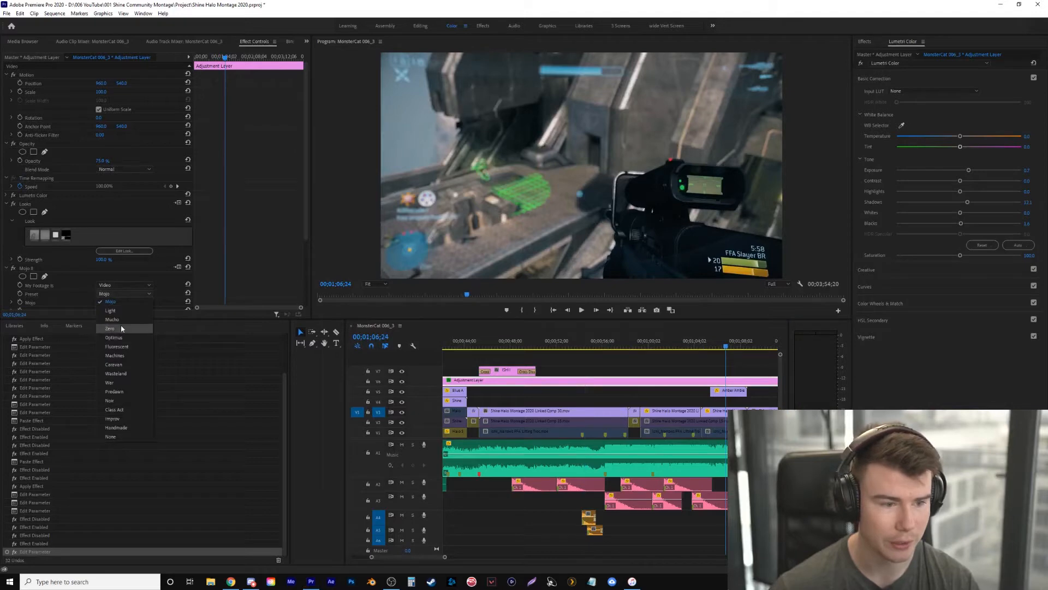
left_click(115, 310)
left_click(135, 294)
left_click(123, 321)
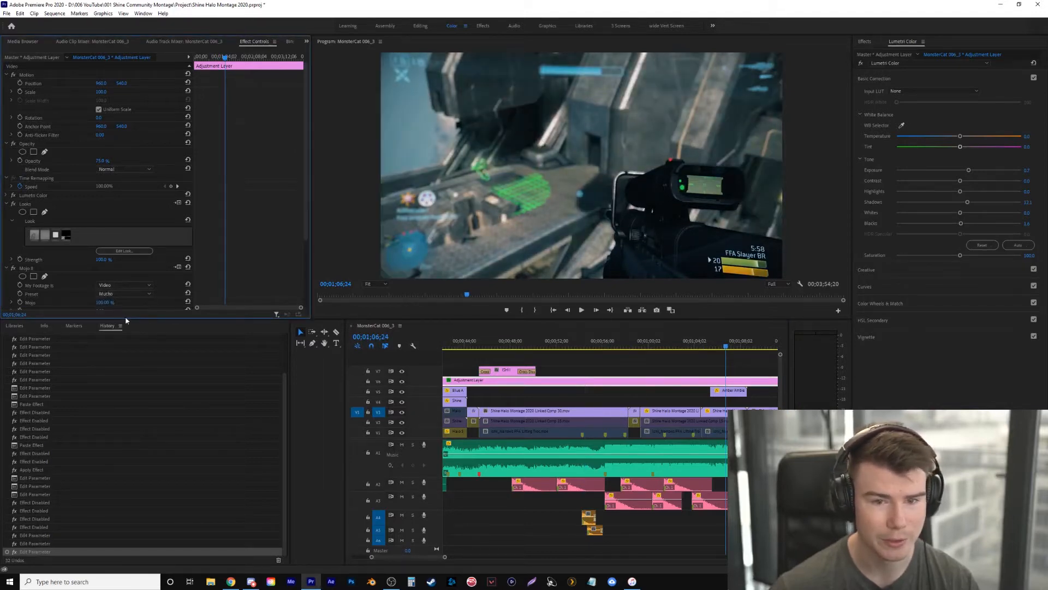
left_click(140, 292)
left_click(118, 330)
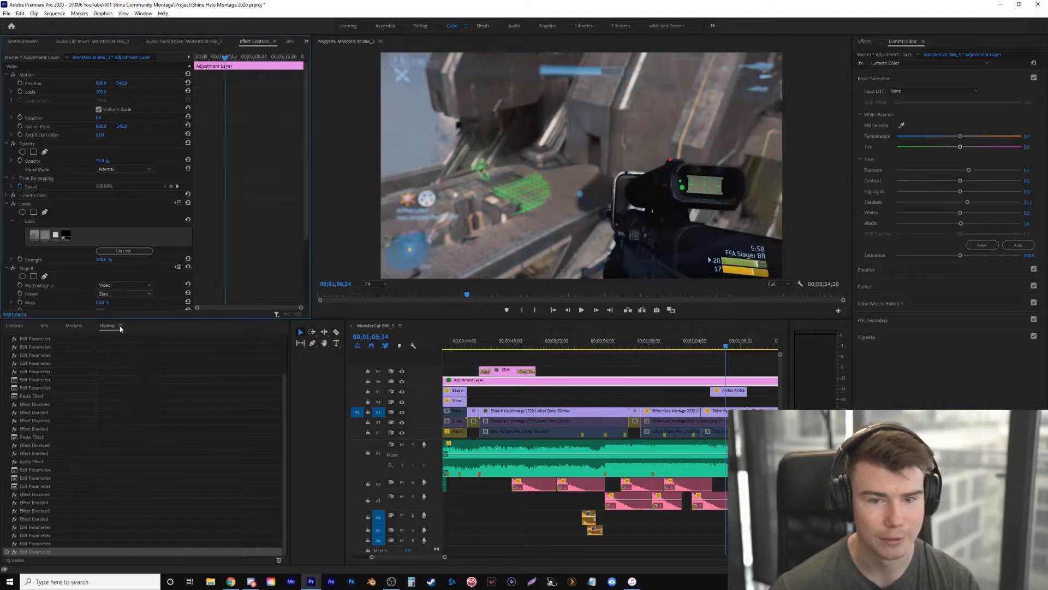
left_click(124, 295)
left_click(120, 312)
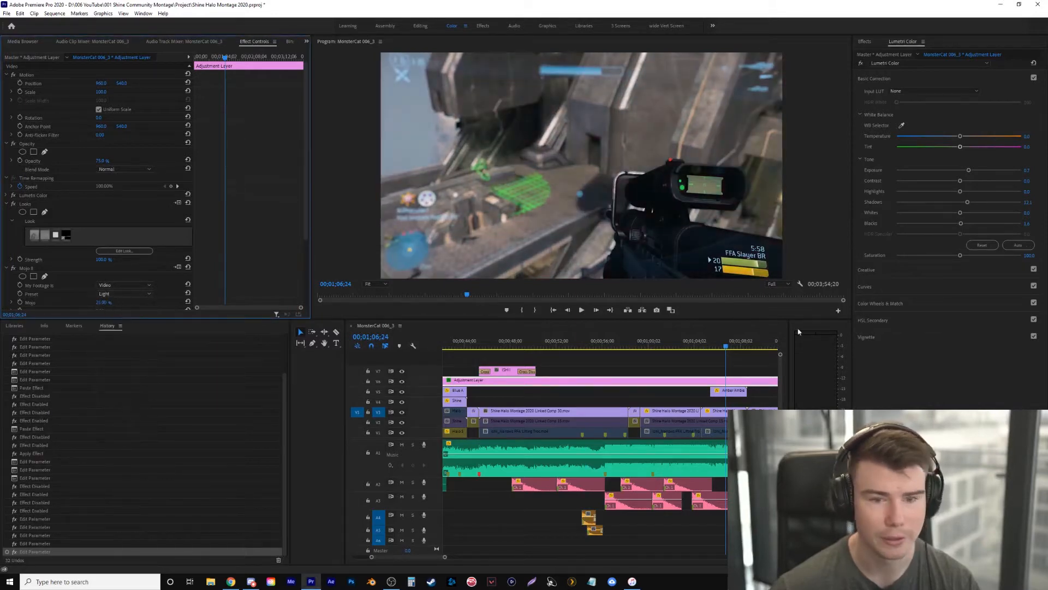
Play on into the blue-toned gameplay section and look through its frames up to the blue base shot at 00;01;12;03
key("minus")
key("space")
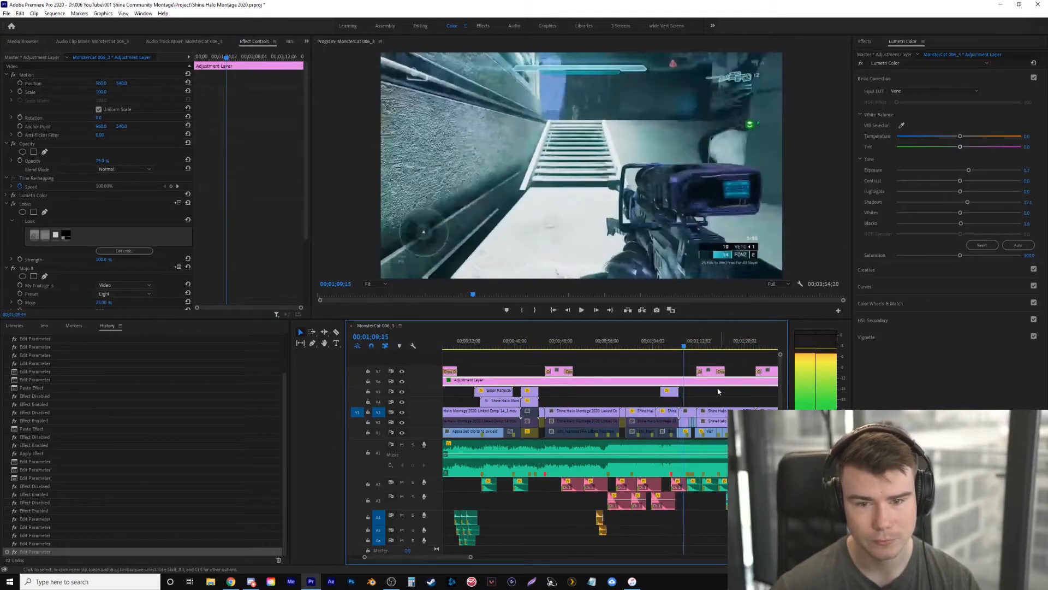
key("space")
key("equal")
key("equal")
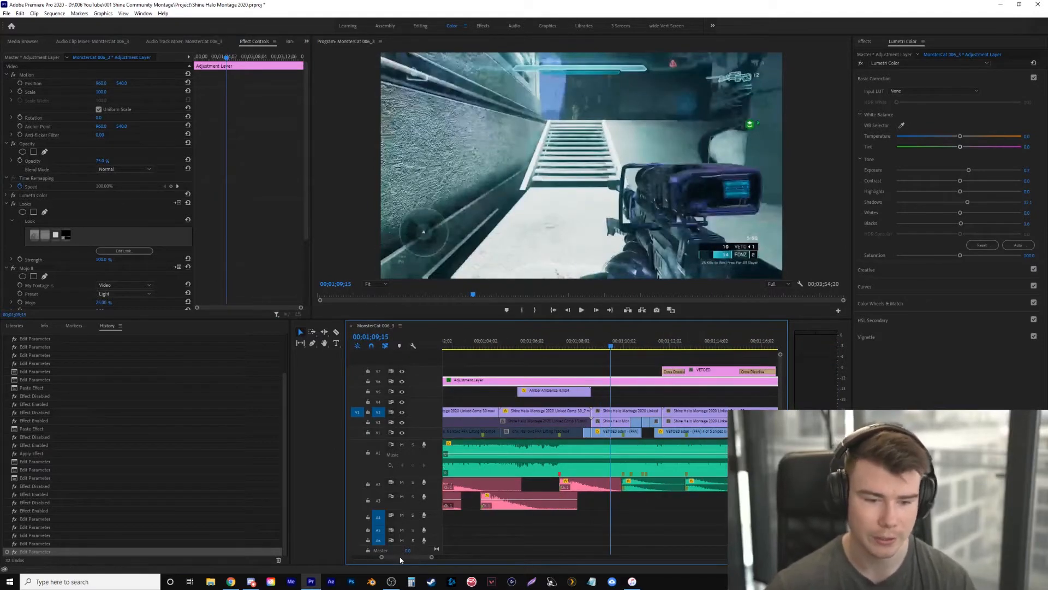
left_click_drag(400, 558, 401, 559)
left_click_drag(572, 343, 539, 352)
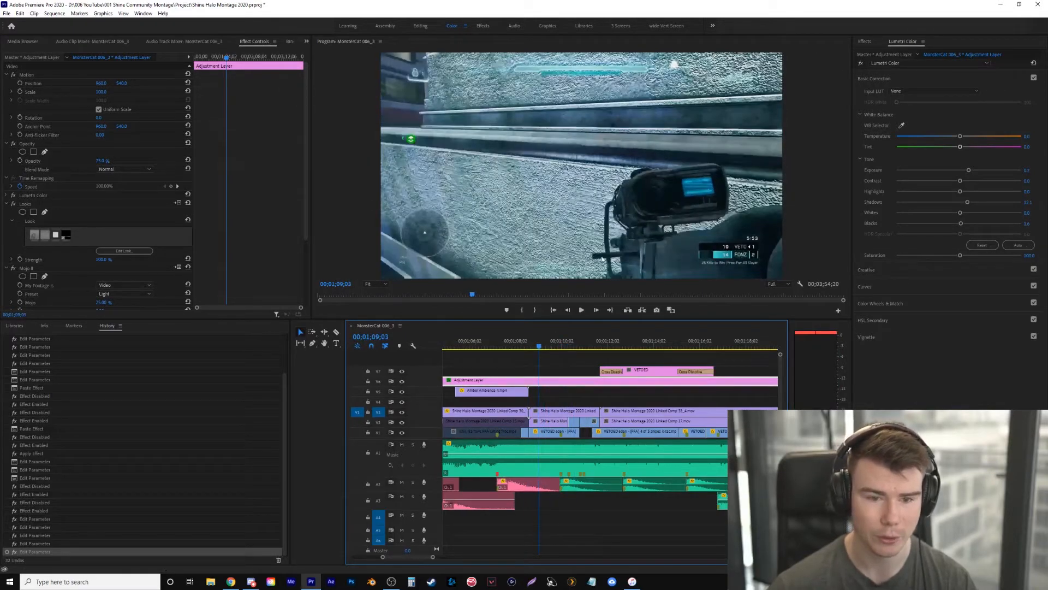
left_click_drag(546, 350, 555, 347)
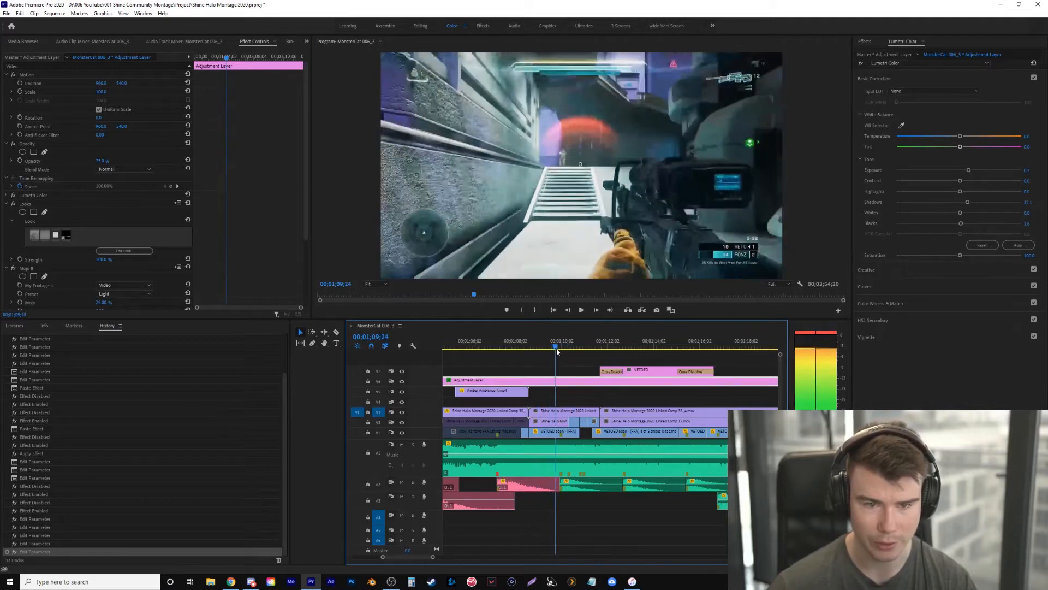
left_click_drag(562, 348, 609, 346)
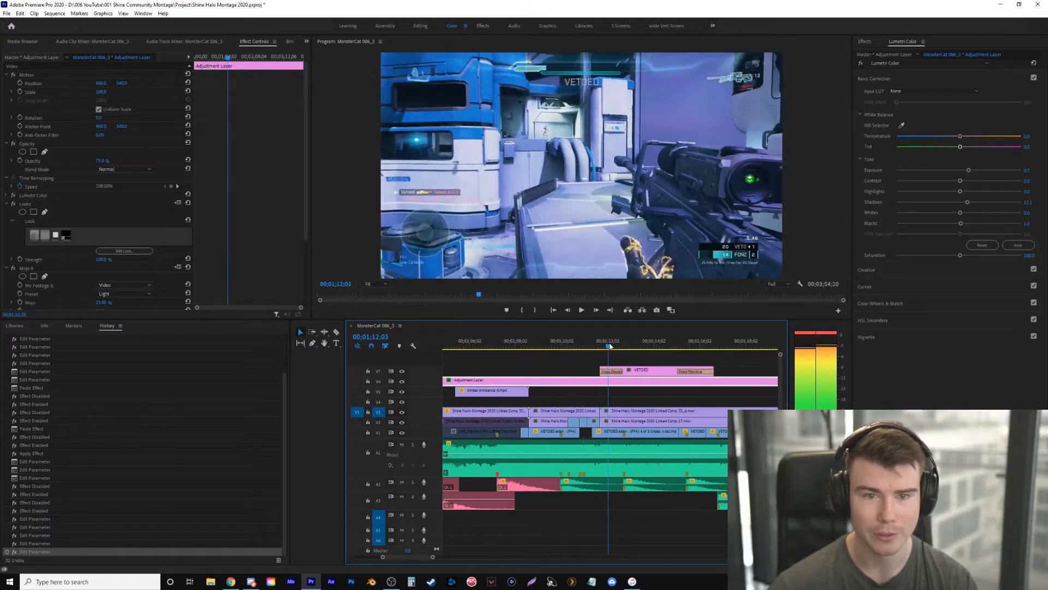
Select the V3 linked comp clip at 00;01;12;03 and try correcting its white balance by sampling the pale ramp surface
left_click(626, 412)
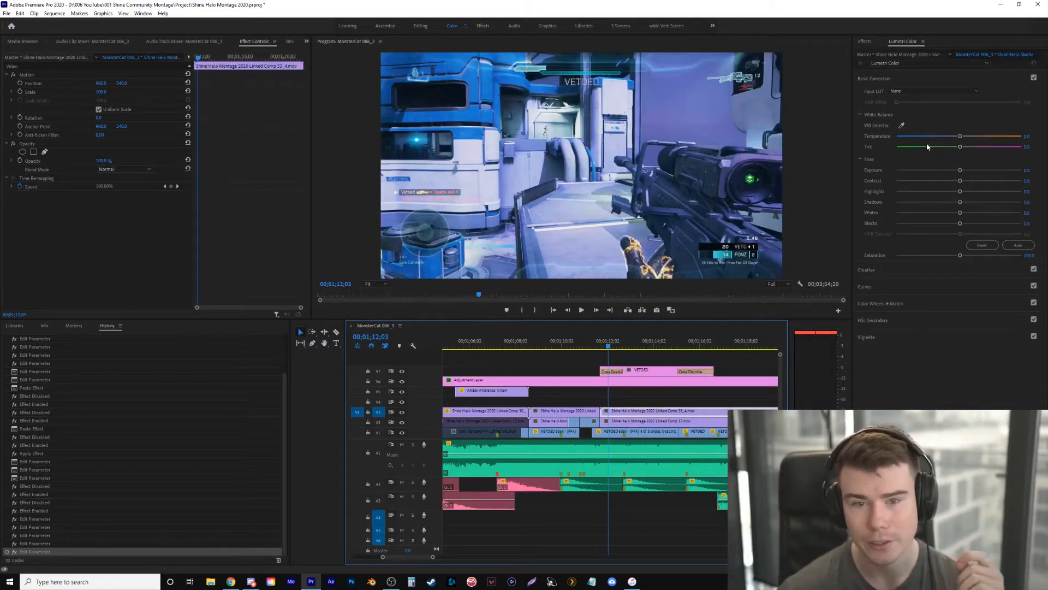
left_click(901, 125)
left_click(570, 209)
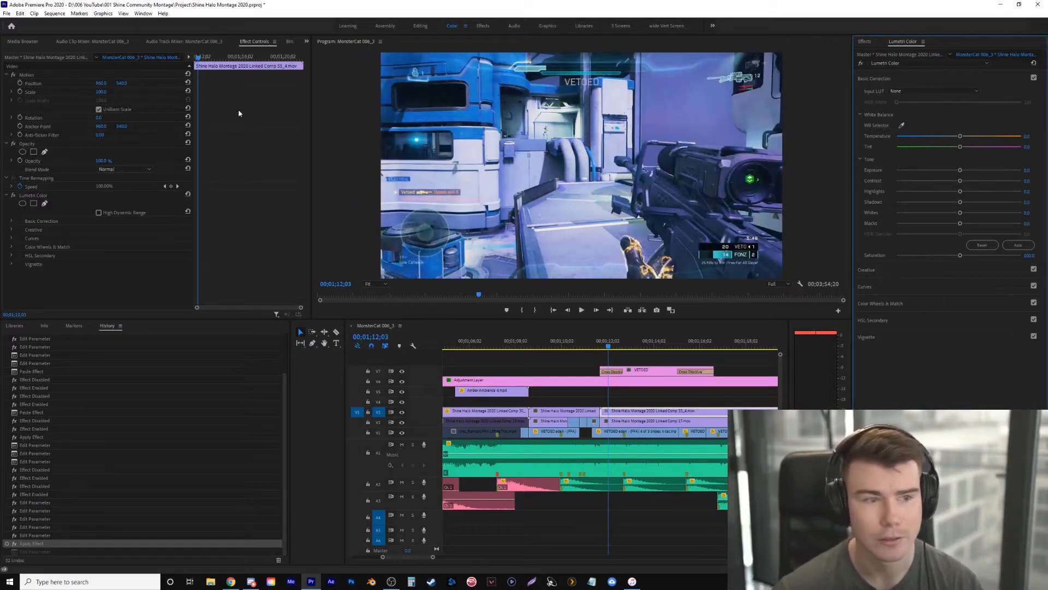
Bring up the Lumetri Scopes and the Hue Saturation Curves for the blue base clip
left_click(304, 43)
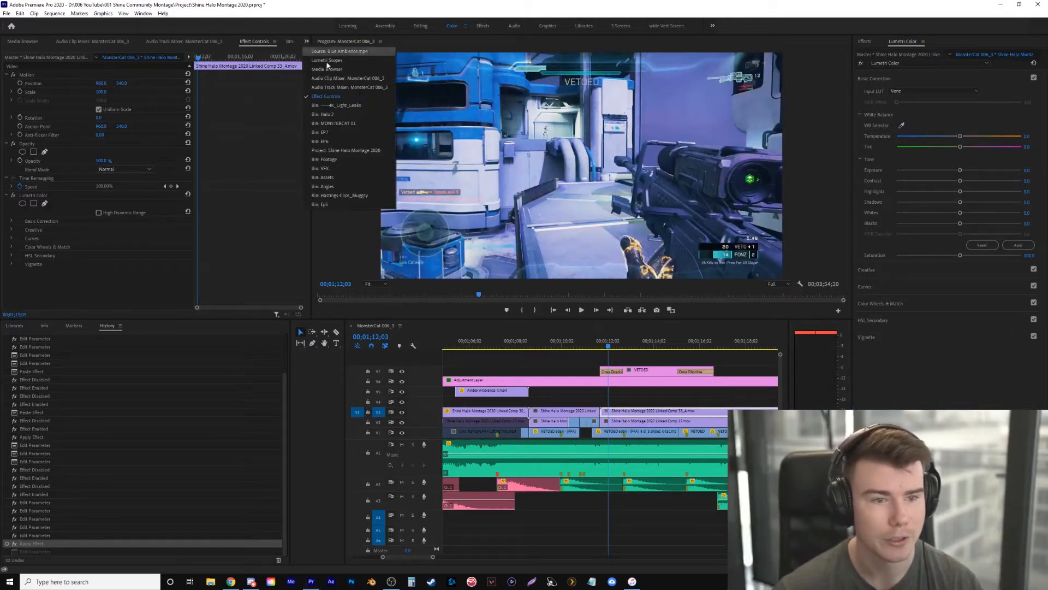
left_click(377, 60)
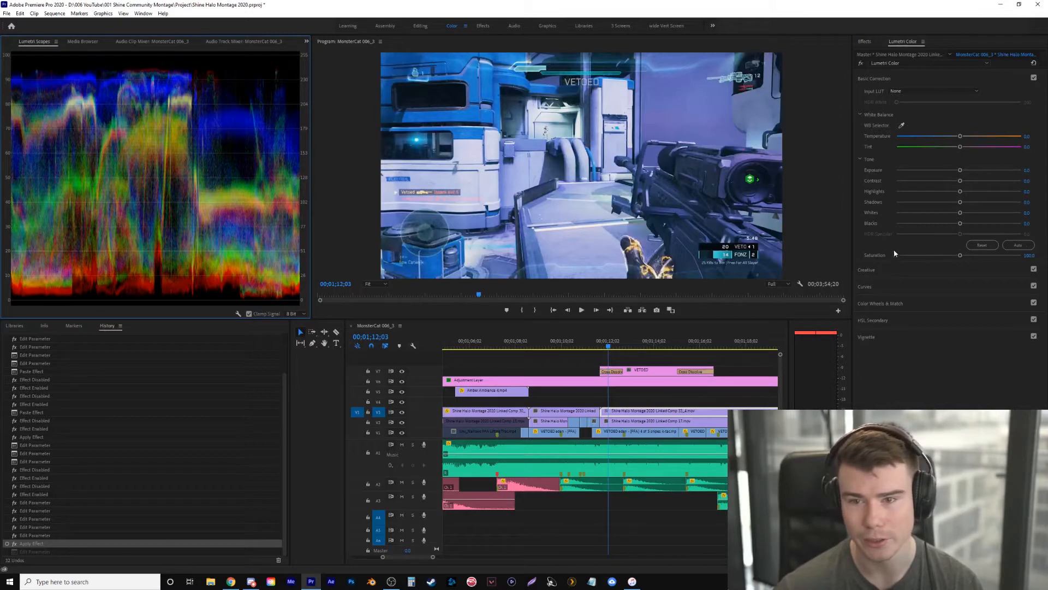
left_click(884, 285)
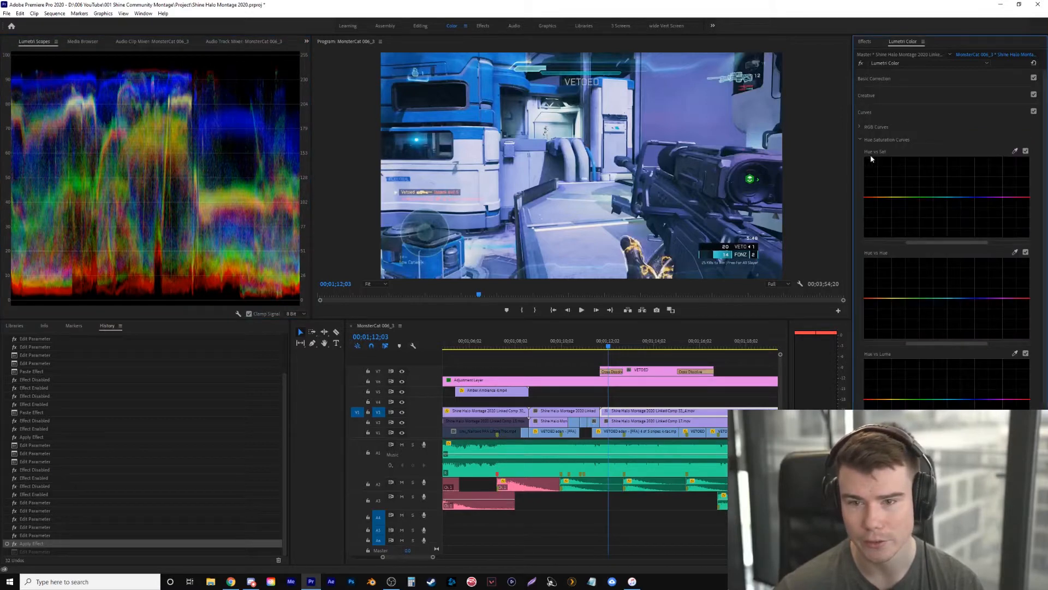
Try pulling down the blue channel in the blue base clip's RGB Curves to reduce its blue cast
left_click(860, 128)
left_click(972, 161)
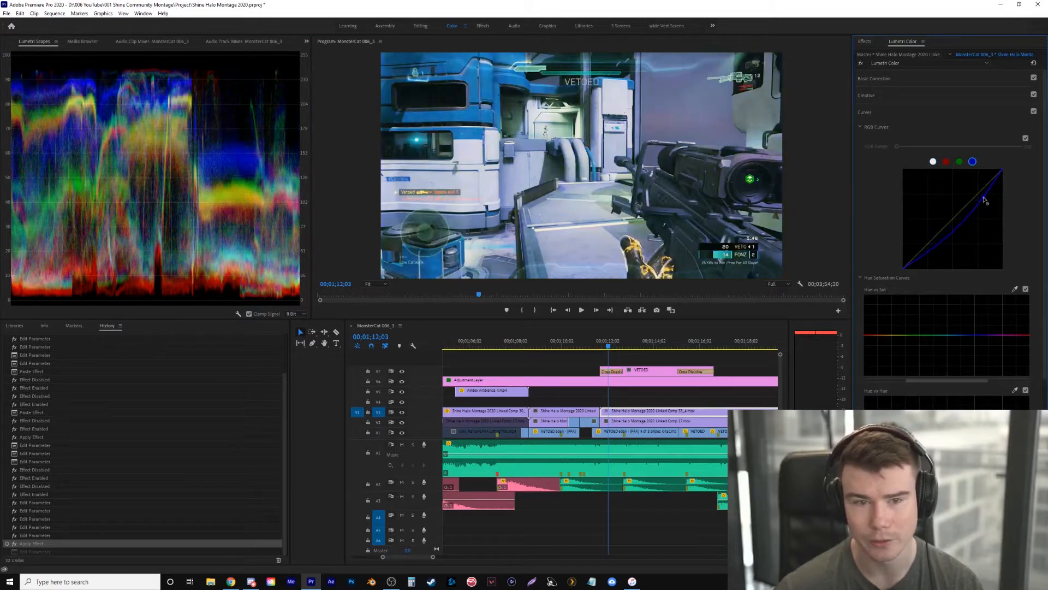
left_click_drag(981, 197, 984, 203)
left_click(946, 162)
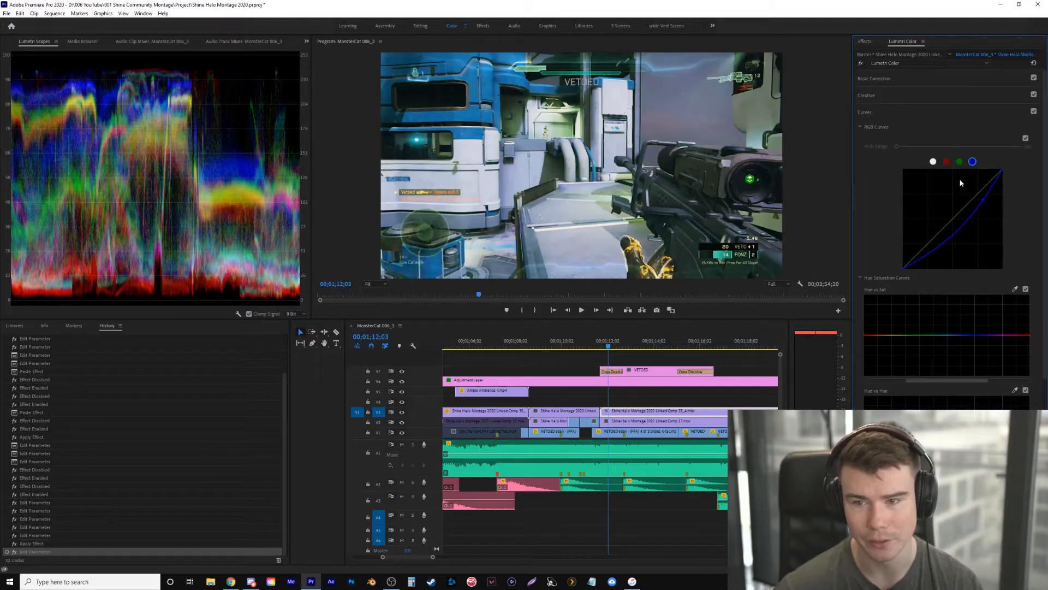
left_click_drag(970, 203, 965, 199)
key("ctrl+z")
key("ctrl+z")
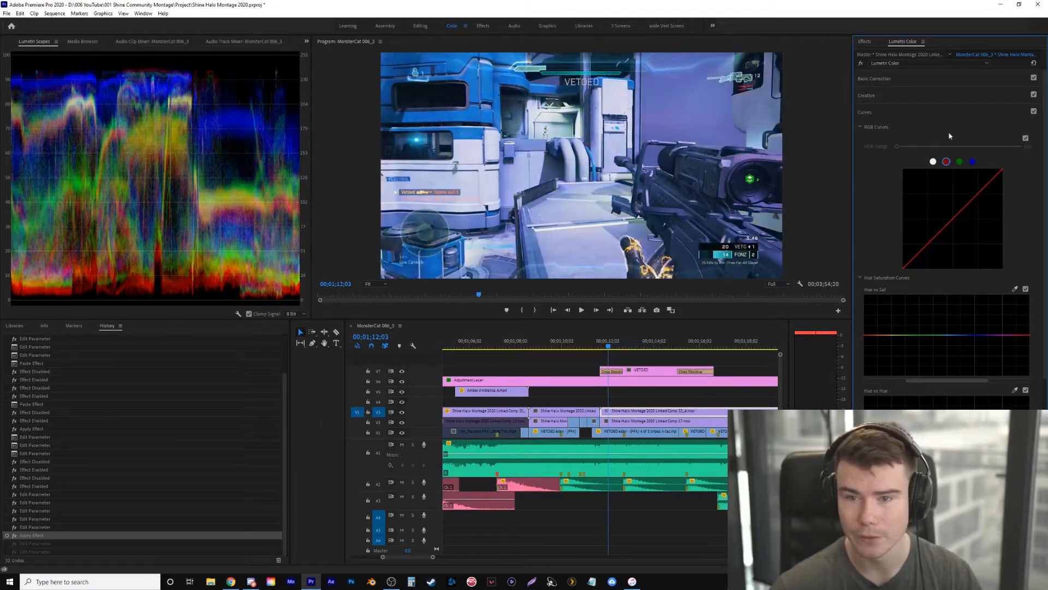
left_click(860, 127)
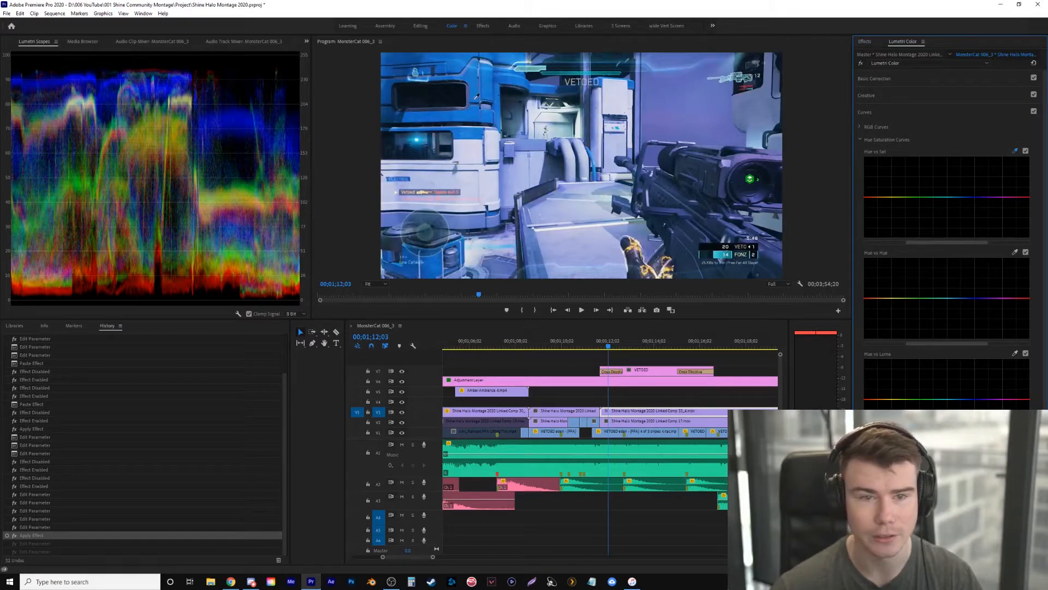
Sample the blue wall in the frame and lower the blue range's saturation in the Hue vs Sat curve
left_click(472, 152)
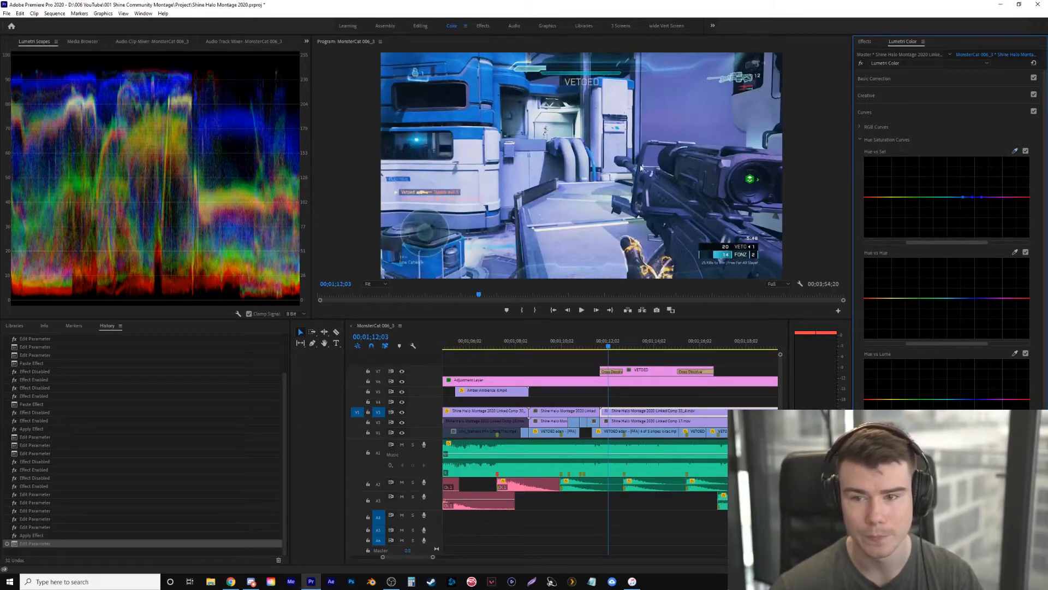
left_click(994, 197)
mouse_move(972, 197)
left_mouse_down()
mouse_move(983, 212)
mouse_move(962, 207)
mouse_move(977, 226)
mouse_move(983, 207)
left_mouse_up()
left_click(954, 197)
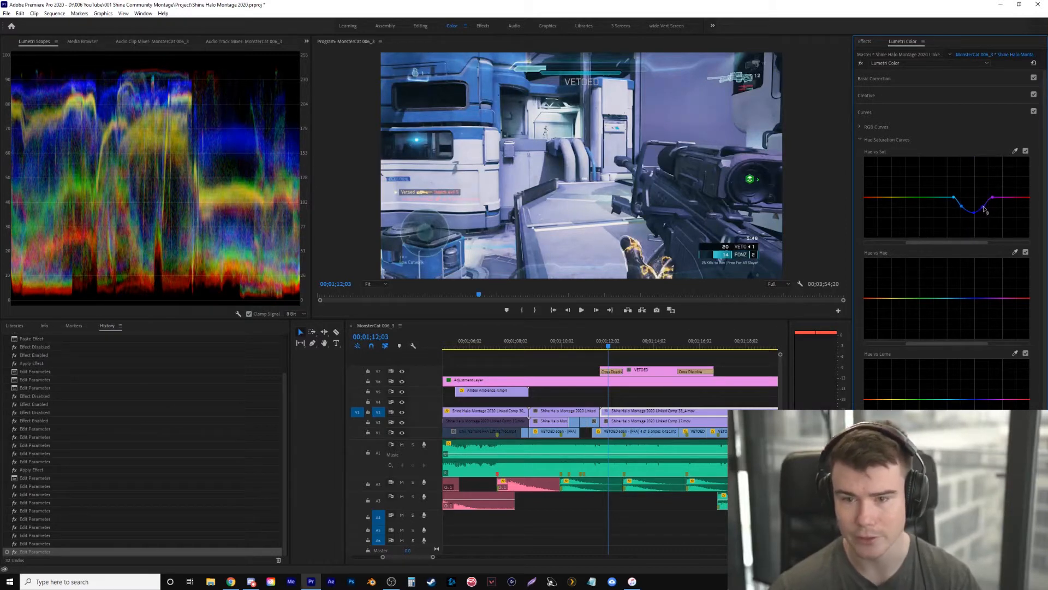
Try shifting the blue range's hue with added points on the Hue vs Hue curve
left_click(955, 298)
left_click(984, 298)
left_click(992, 298)
left_click(1002, 299)
mouse_move(973, 298)
left_mouse_down()
mouse_move(974, 282)
mouse_move(978, 305)
left_mouse_up()
key("ctrl+z")
key("ctrl+z")
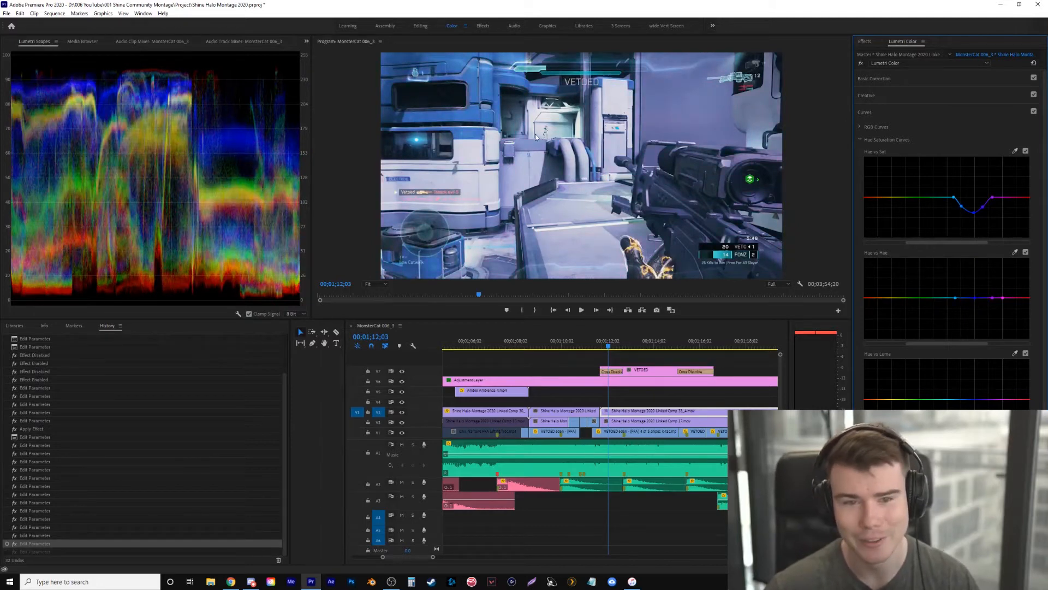
Pull the green channel's midtones down slightly in the clip's RGB Curves
left_click(867, 113)
left_click(914, 112)
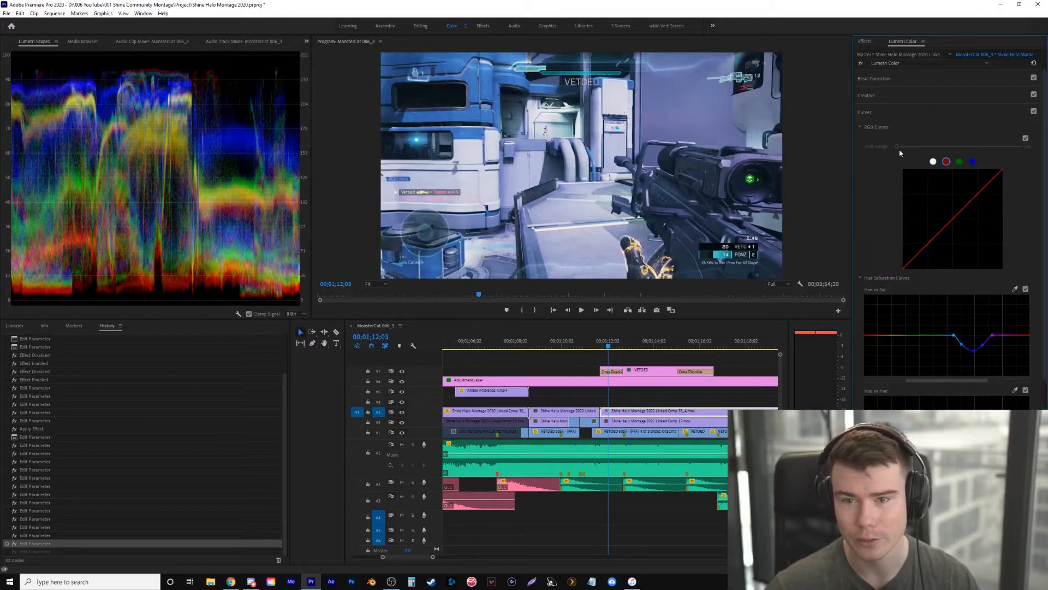
left_click(959, 161)
left_click_drag(950, 224, 950, 225)
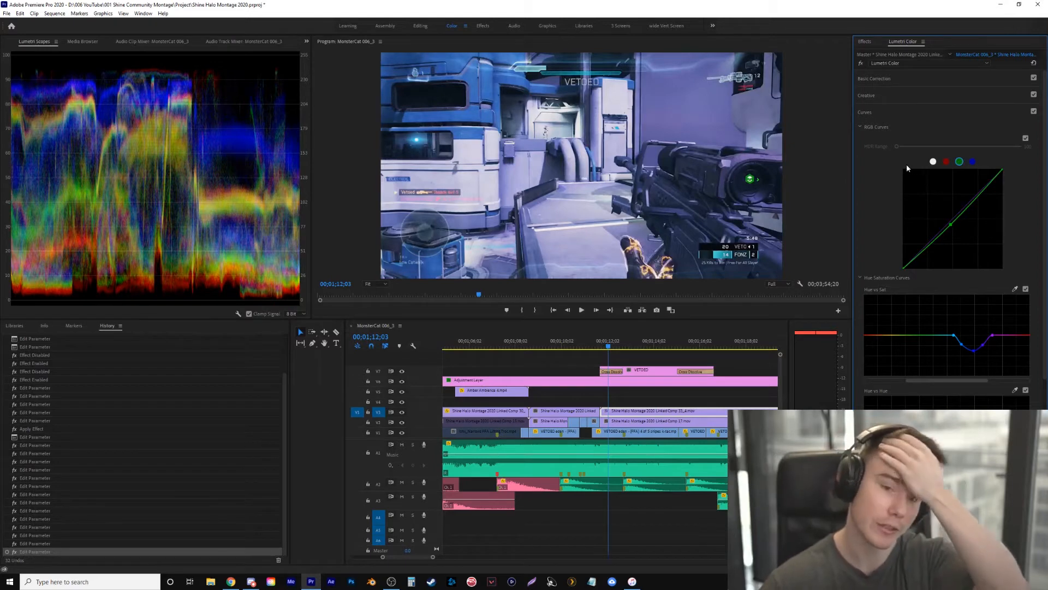
Raise the blue base clip's Faded Film to about 14, Sharpen to about 30 and Contrast to about 14 in Lumetri Color
left_click(879, 80)
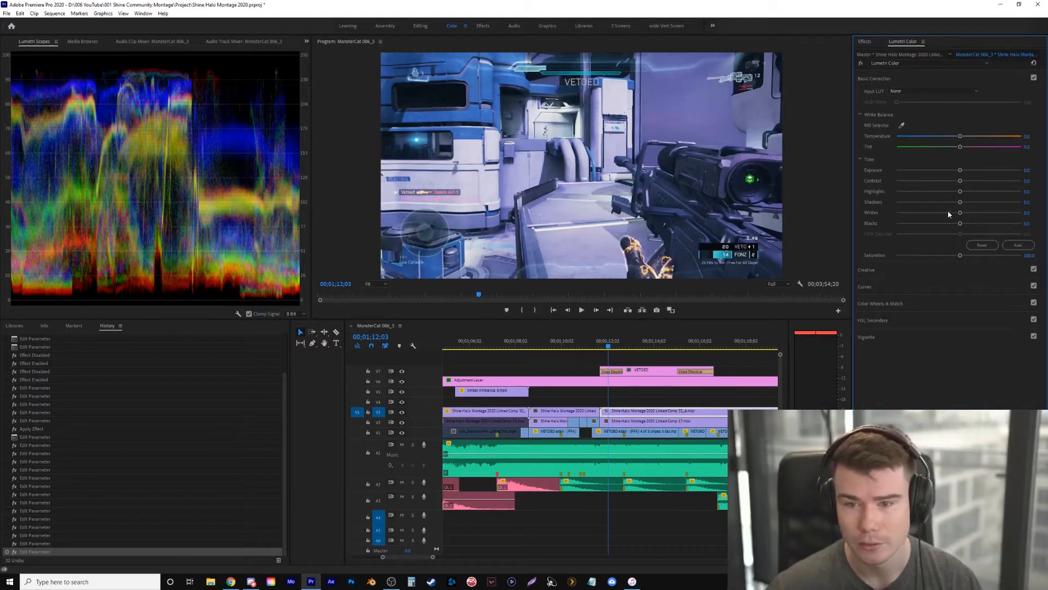
left_click(908, 269)
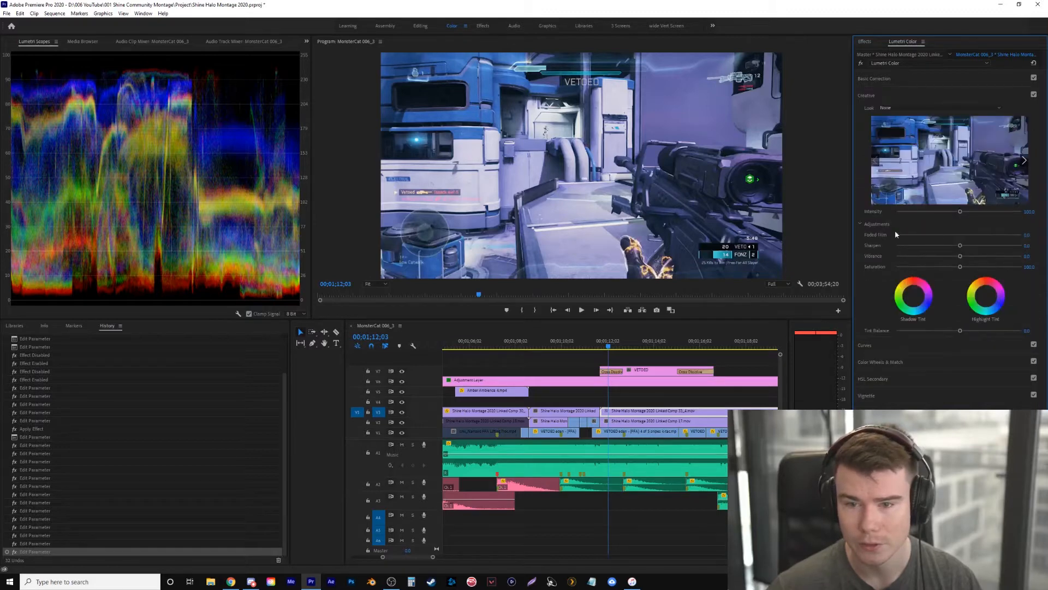
mouse_move(896, 234)
left_mouse_down()
mouse_move(952, 230)
mouse_move(914, 234)
left_mouse_up()
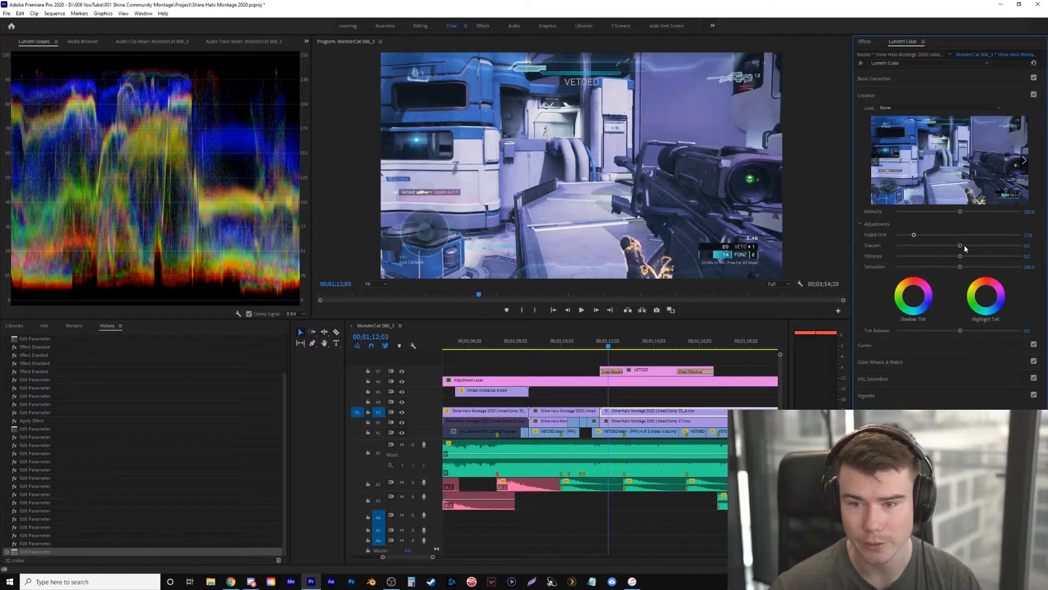
left_click_drag(975, 248, 978, 249)
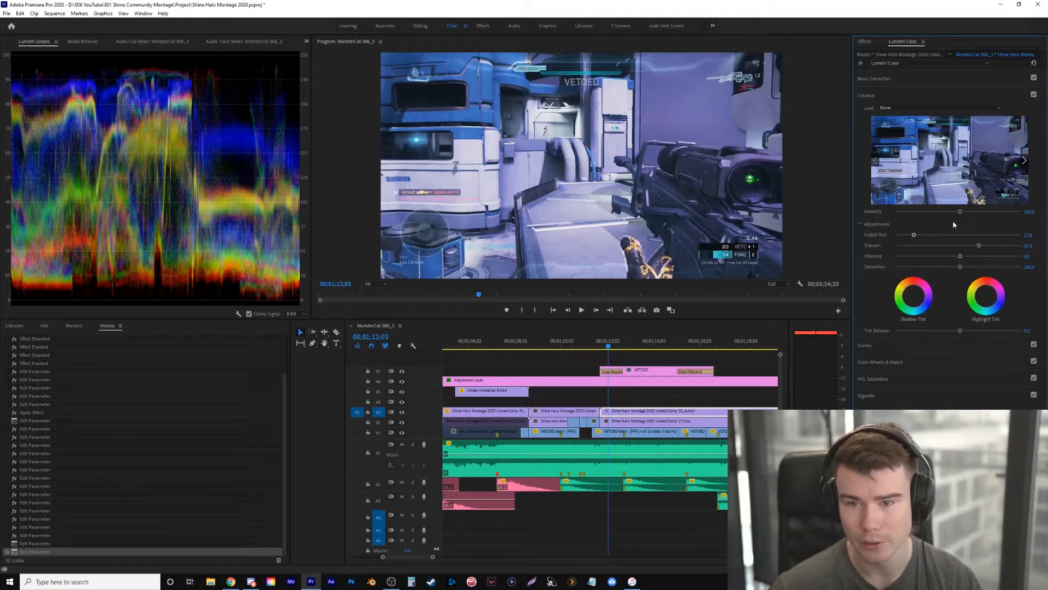
left_click(903, 80)
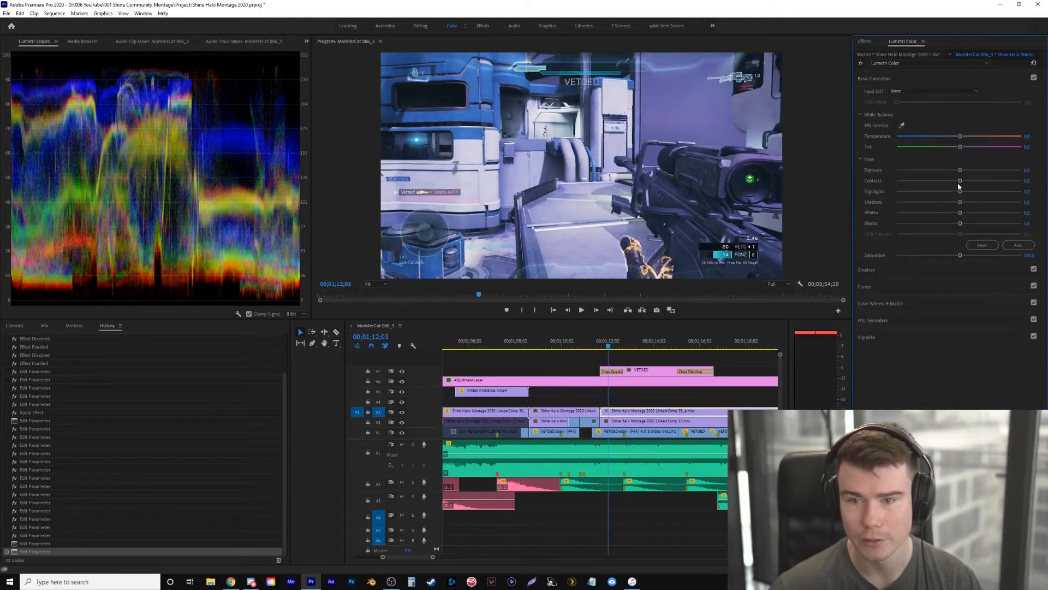
left_click_drag(963, 183, 968, 185)
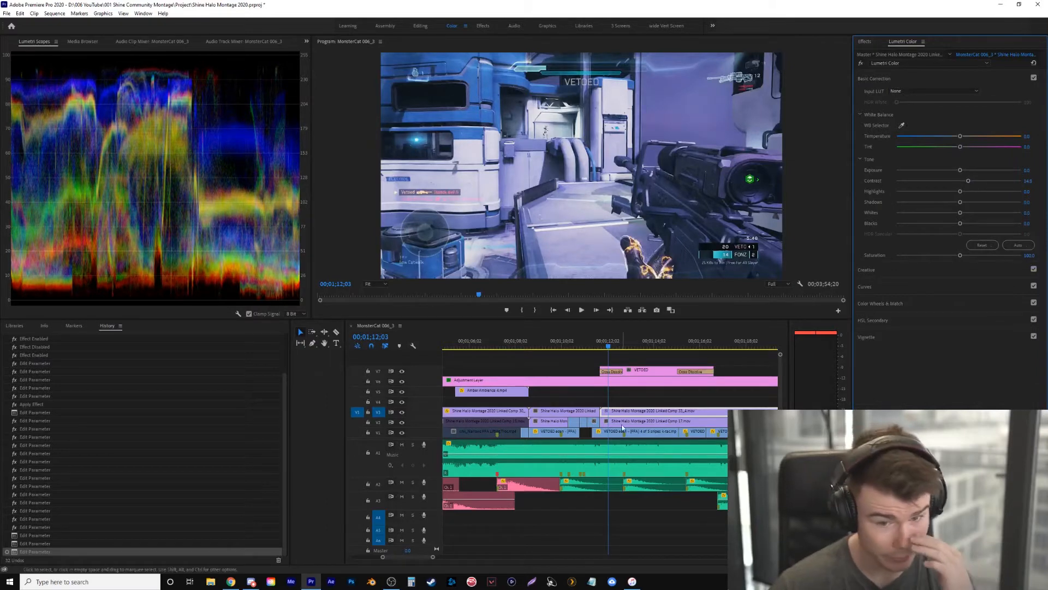
Bring up the Effect Controls and compare the blue base shot with its Lumetri Color effect off and on
left_click(152, 41)
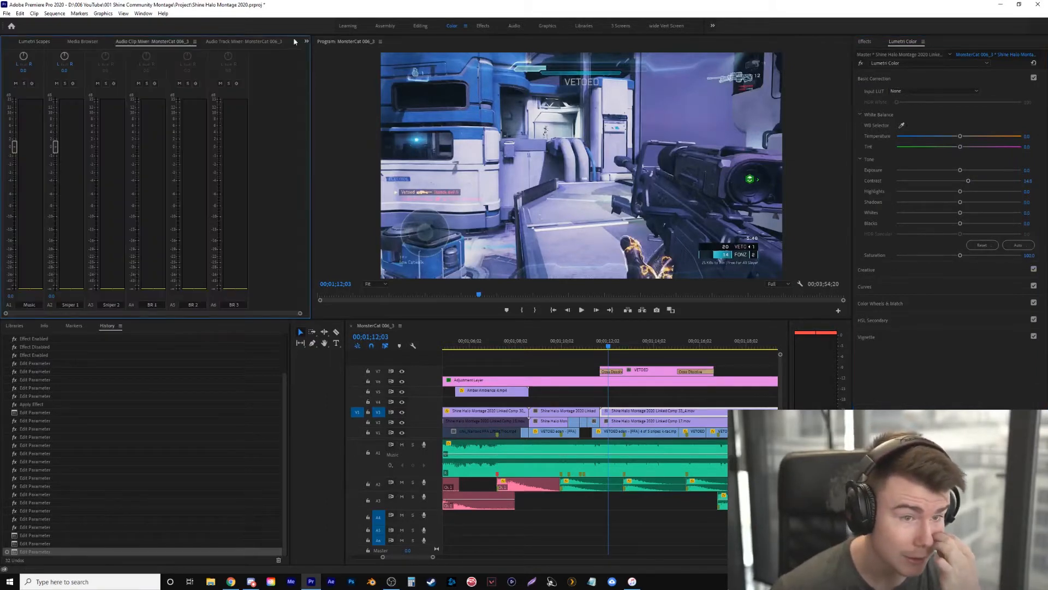
left_click(307, 41)
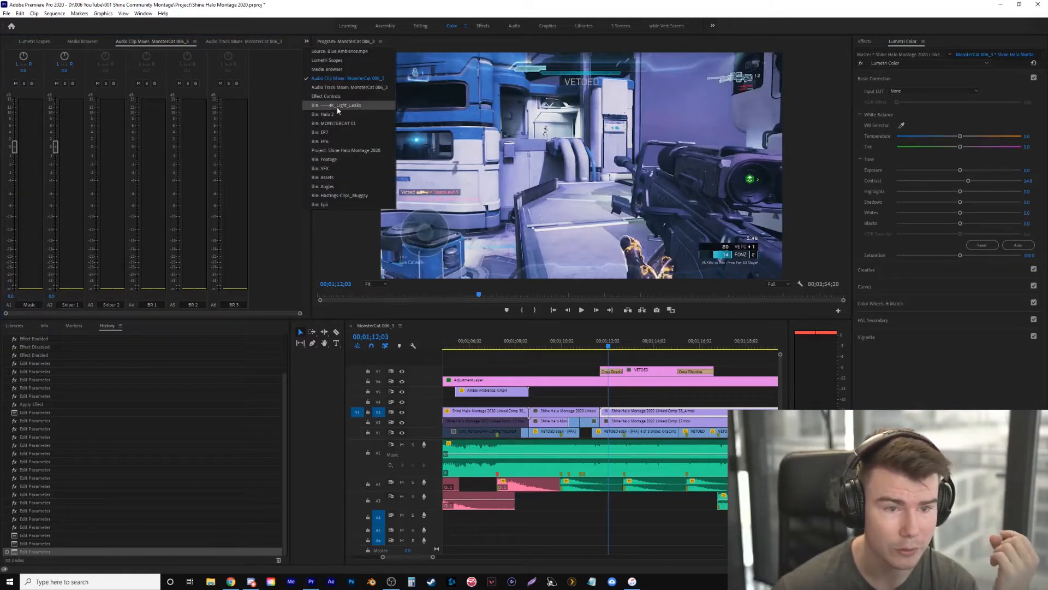
left_click(327, 96)
left_click(14, 196)
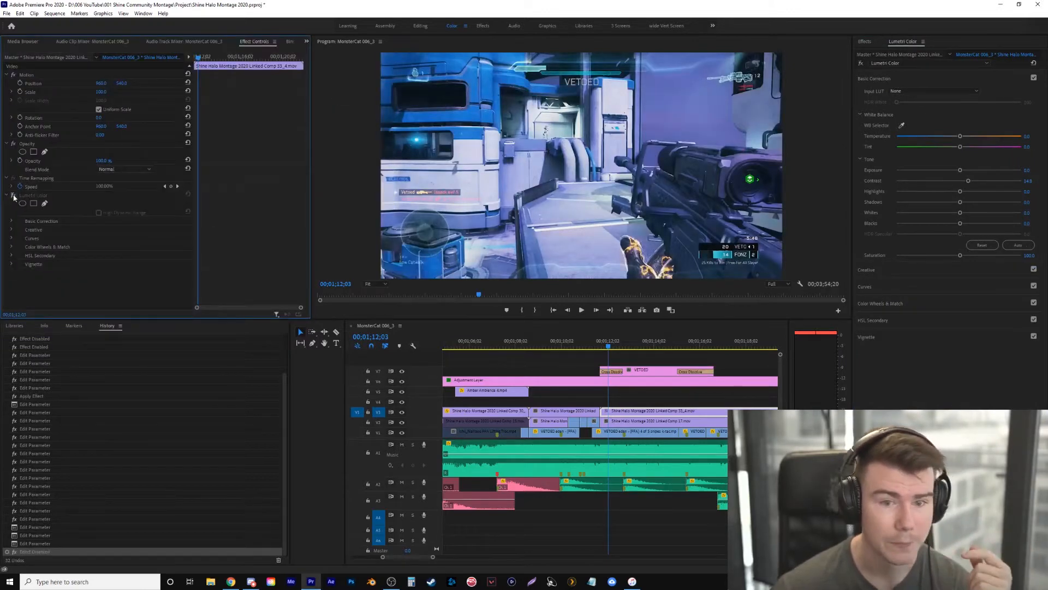
left_click(14, 196)
left_click(14, 196)
left_click(13, 197)
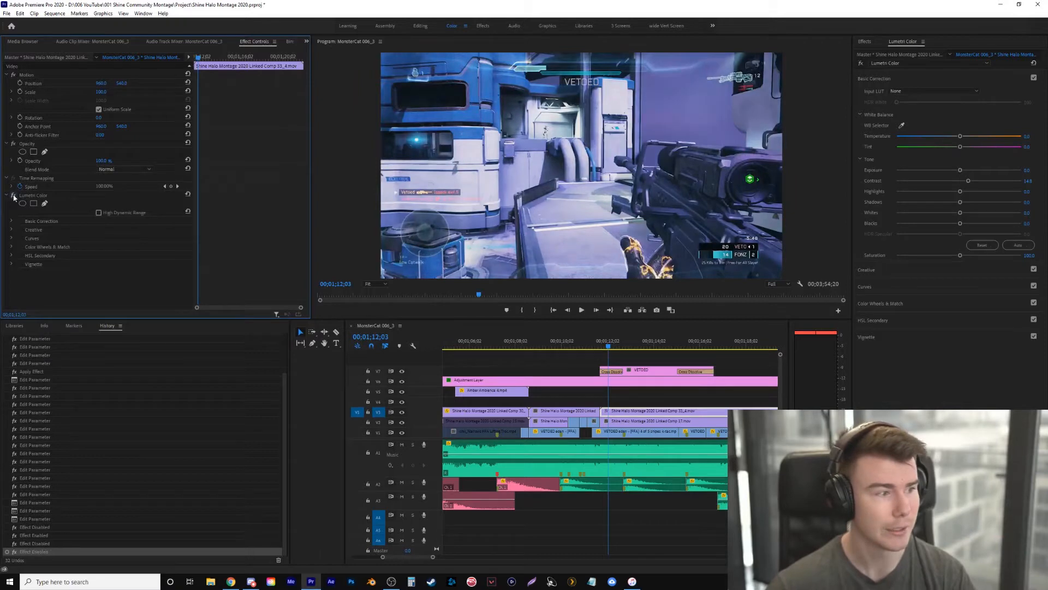
Copy the Lumetri Color effect from the blue base clip to the preceding V3 linked comp clip at 00;01;10;21
left_click(36, 197)
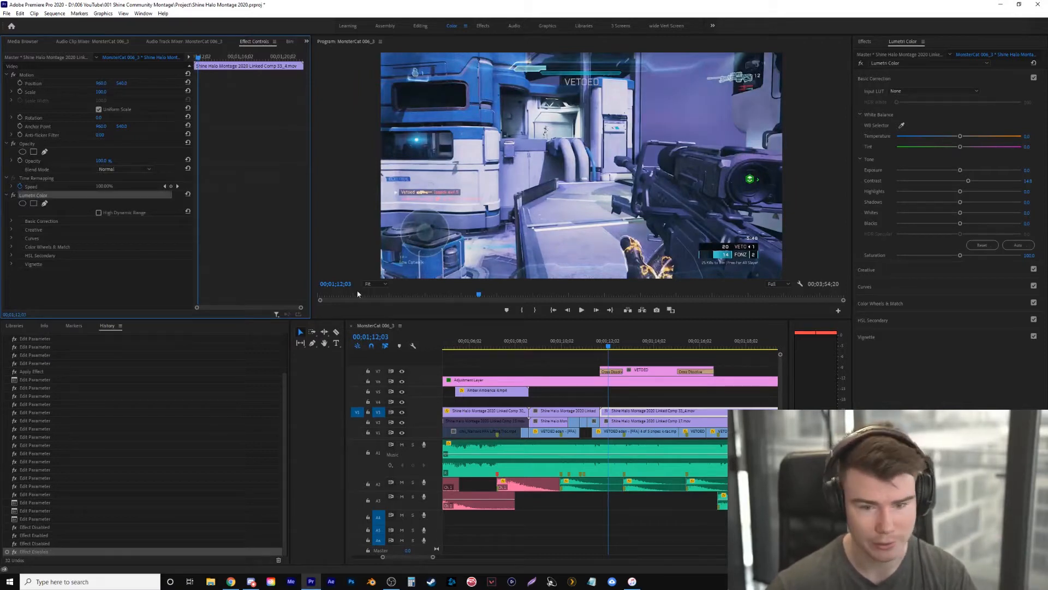
left_click_drag(575, 349, 576, 348)
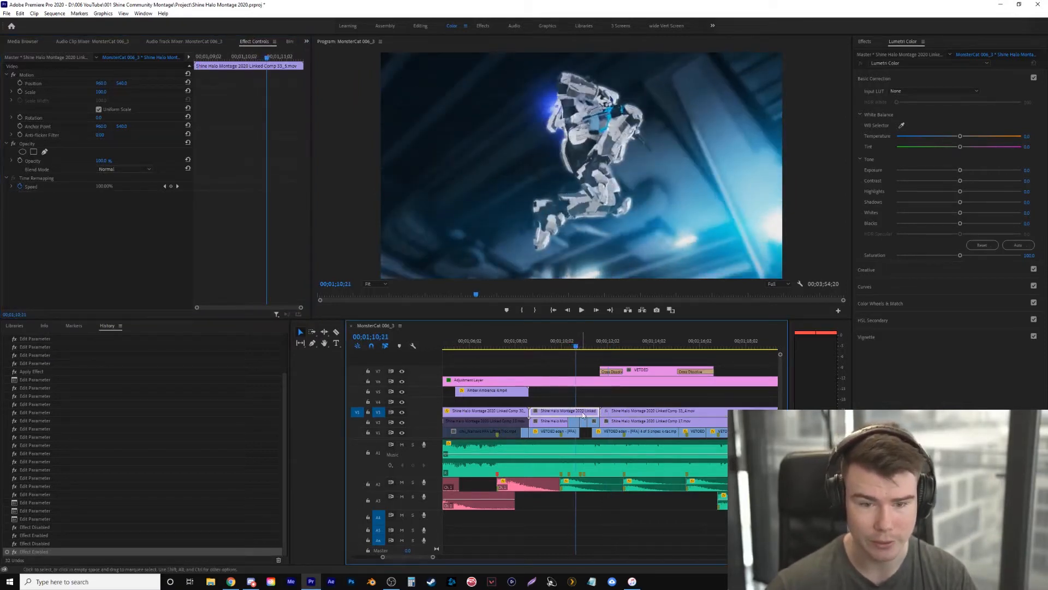
key("ctrl+v")
Compare the preceding clip's frames with the pasted Lumetri Color effect off and on, leaving it on
left_click_drag(577, 347, 588, 344)
left_click(15, 196)
mouse_move(537, 348)
left_mouse_down()
mouse_move(515, 353)
mouse_move(542, 350)
mouse_move(535, 356)
left_mouse_up()
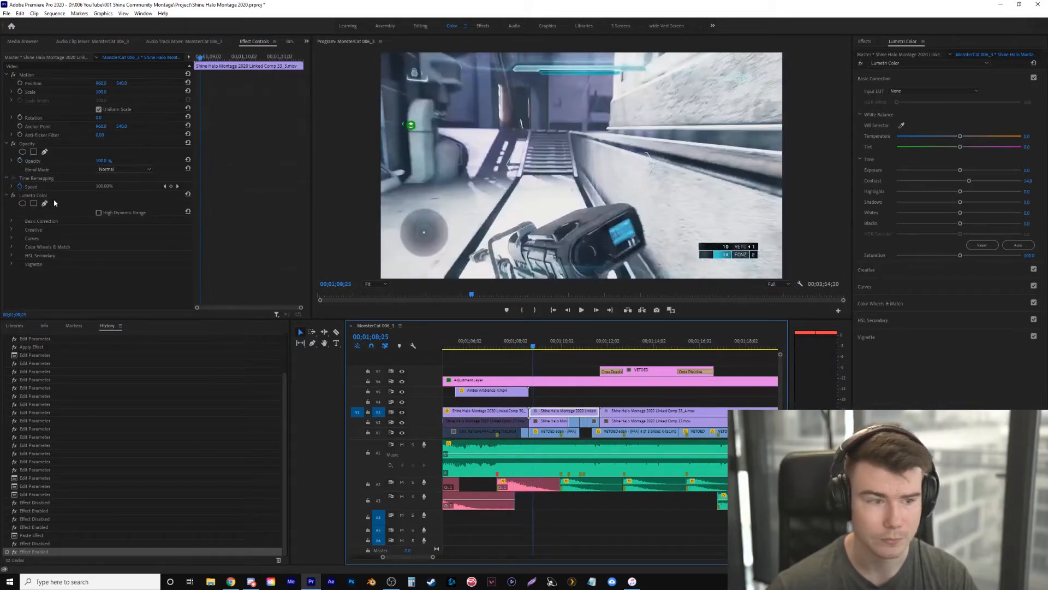
left_click(13, 195)
left_click(13, 196)
Play on through the rest of the blue section and look ahead to the yellow SNIP3DOWN shot at 00;01;22;26
key("space")
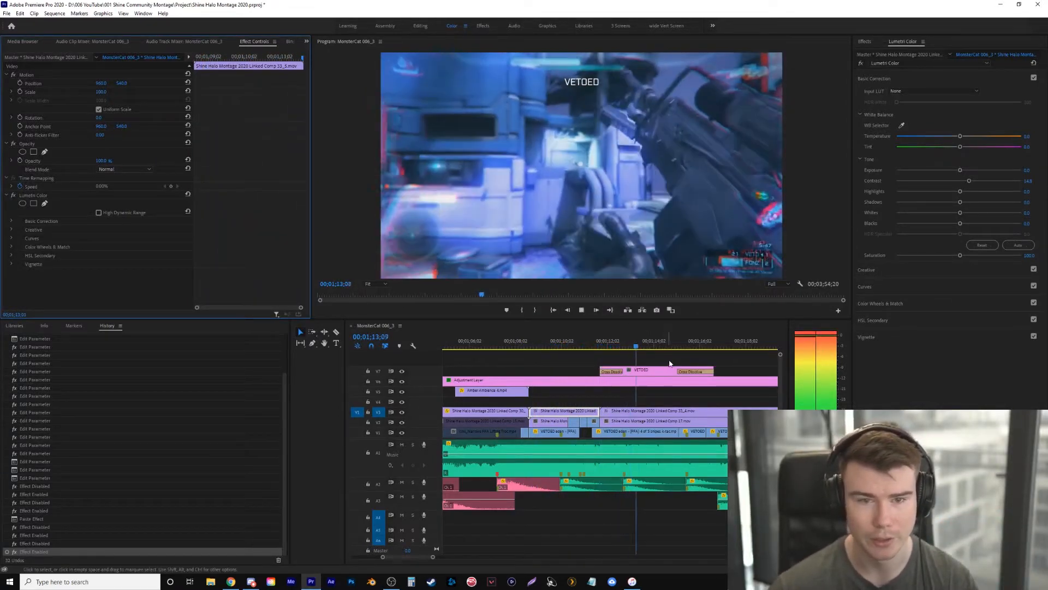
key("space")
key("space")
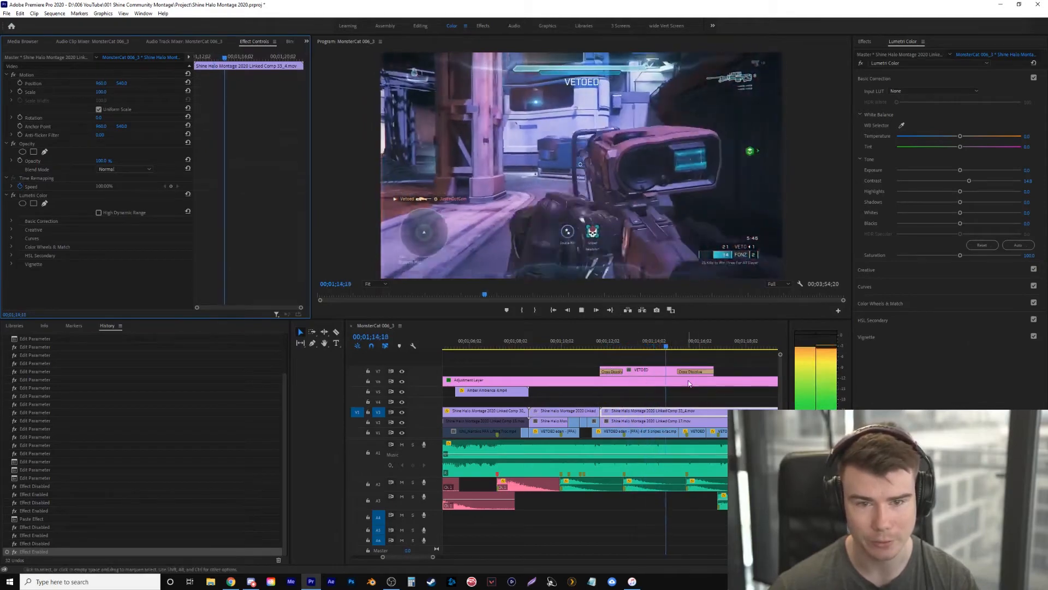
key("space")
left_click(720, 348)
key("minus")
mouse_move(710, 344)
left_mouse_down()
mouse_move(725, 346)
mouse_move(716, 346)
left_mouse_up()
key("equal")
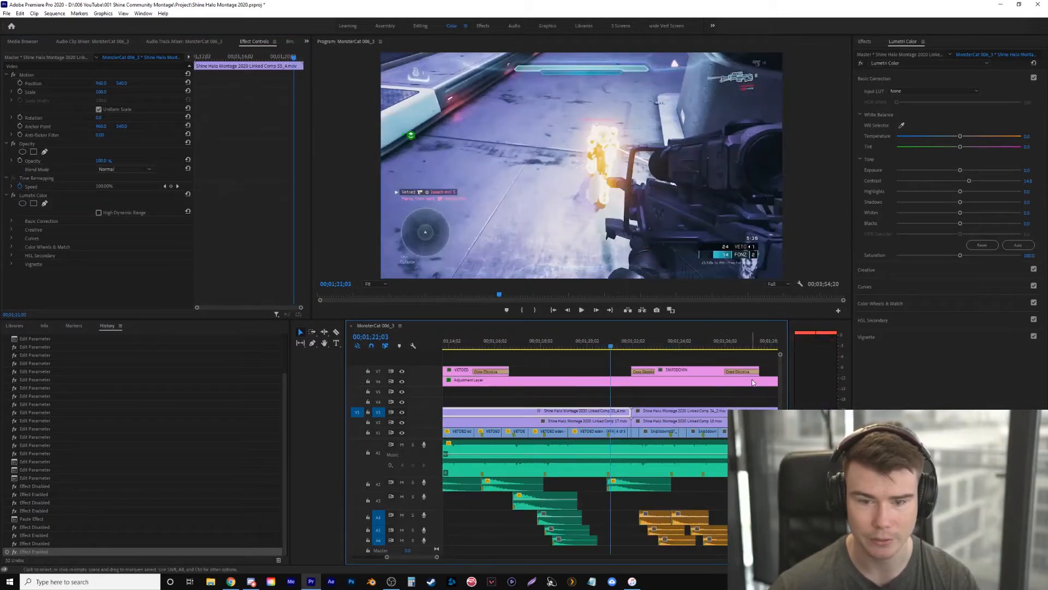
left_click_drag(647, 346, 633, 350)
key("space")
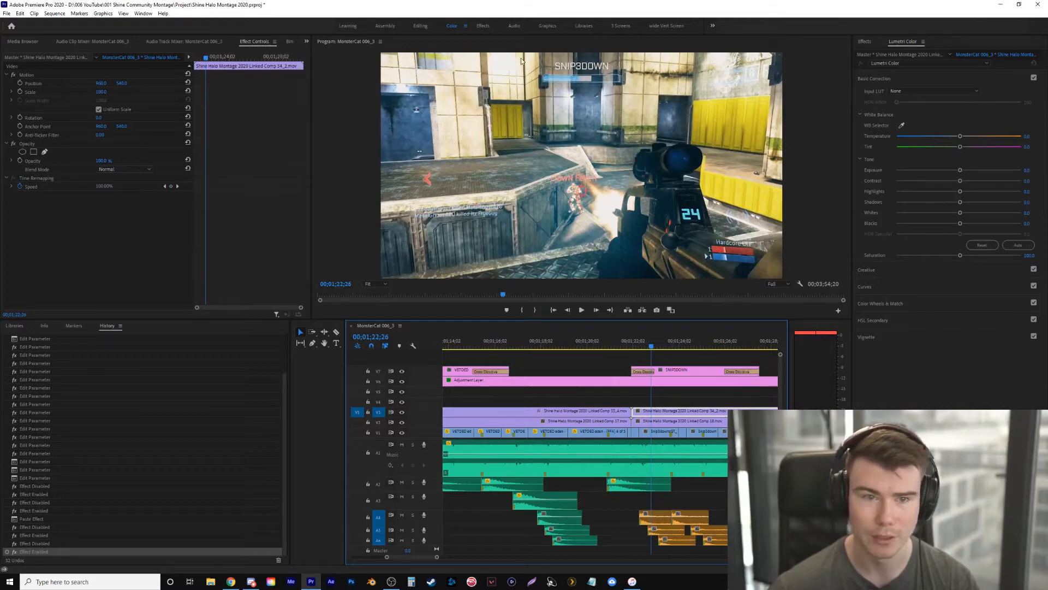
Show the Lumetri Scopes for the SNIP3DOWN clip on V3 and lower its Highlights to about -62
left_click(307, 42)
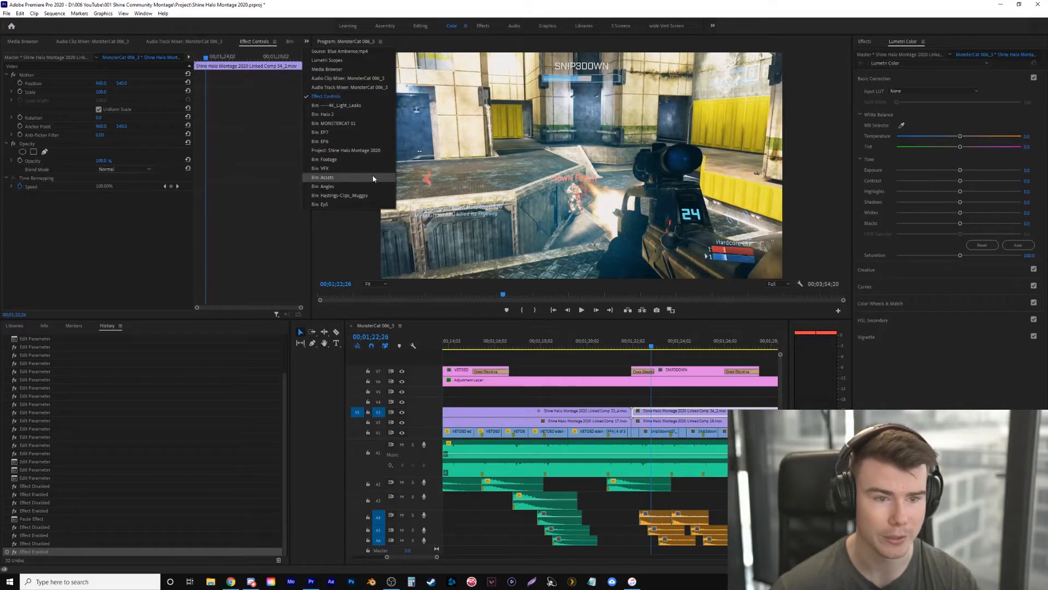
left_click(327, 65)
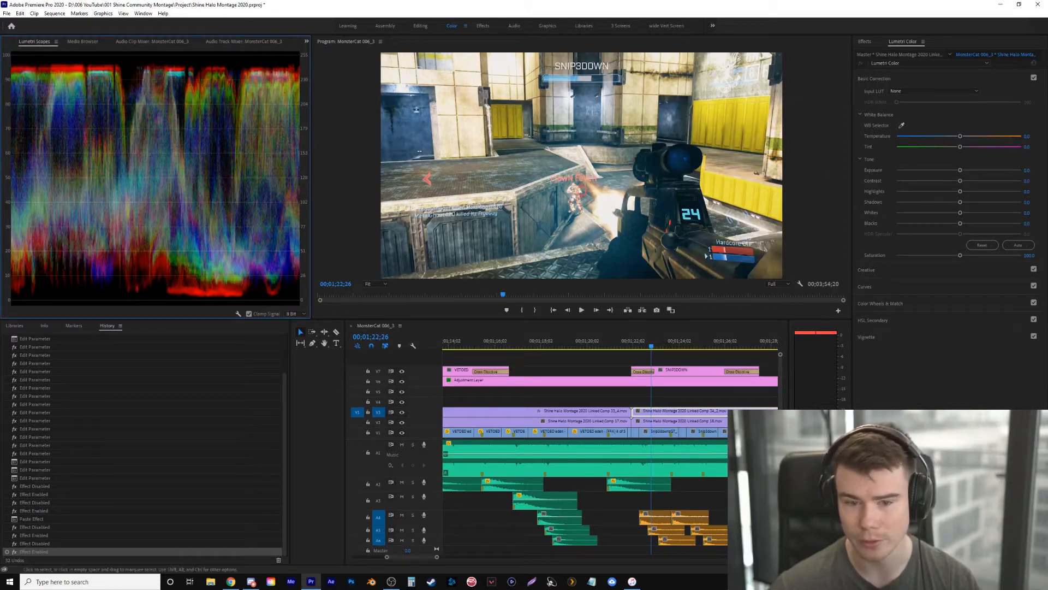
left_click(717, 414)
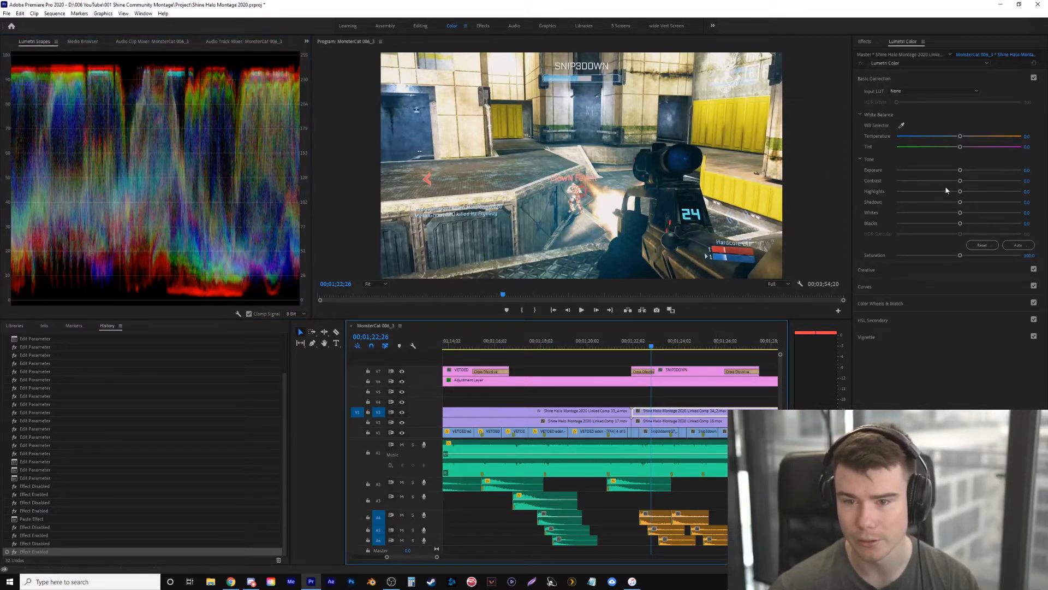
left_click_drag(947, 192, 919, 198)
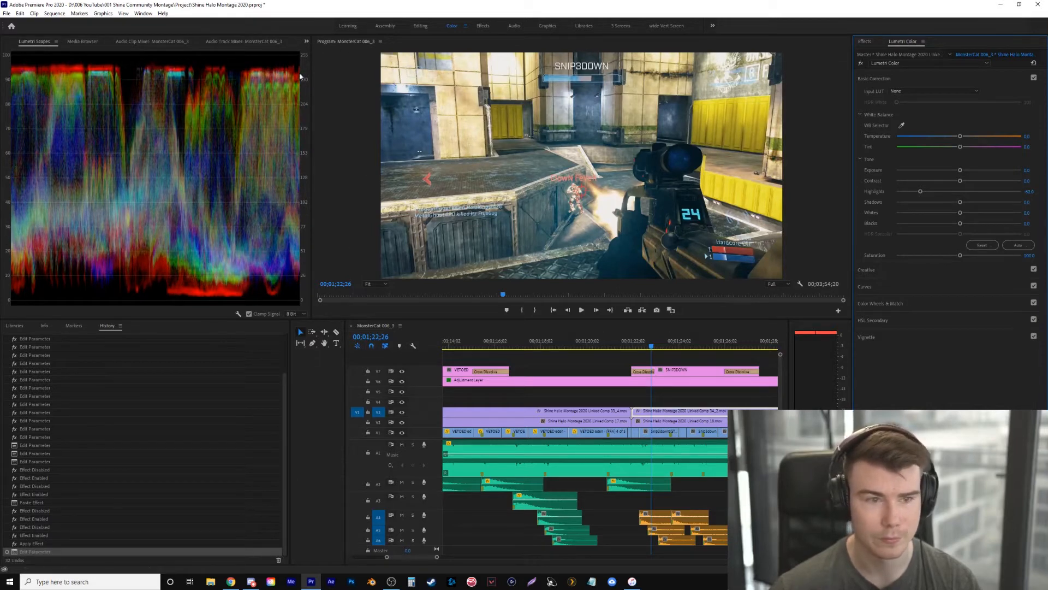
Return to the Effect Controls and compare the SNIP3DOWN shot with its Lumetri Color effect off and on
left_click(306, 41)
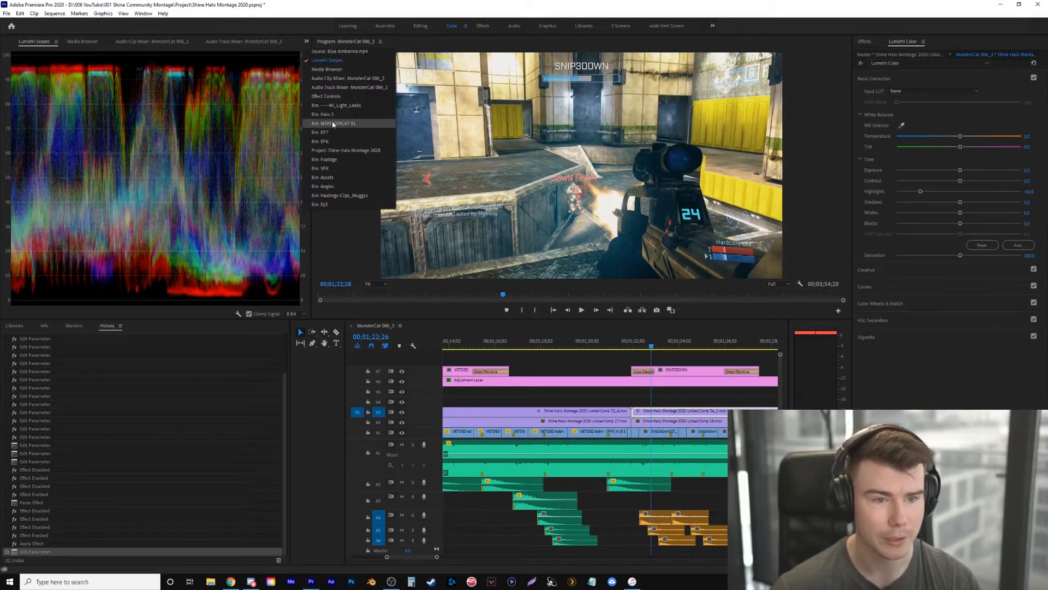
left_click(343, 97)
left_click(14, 195)
left_click(14, 196)
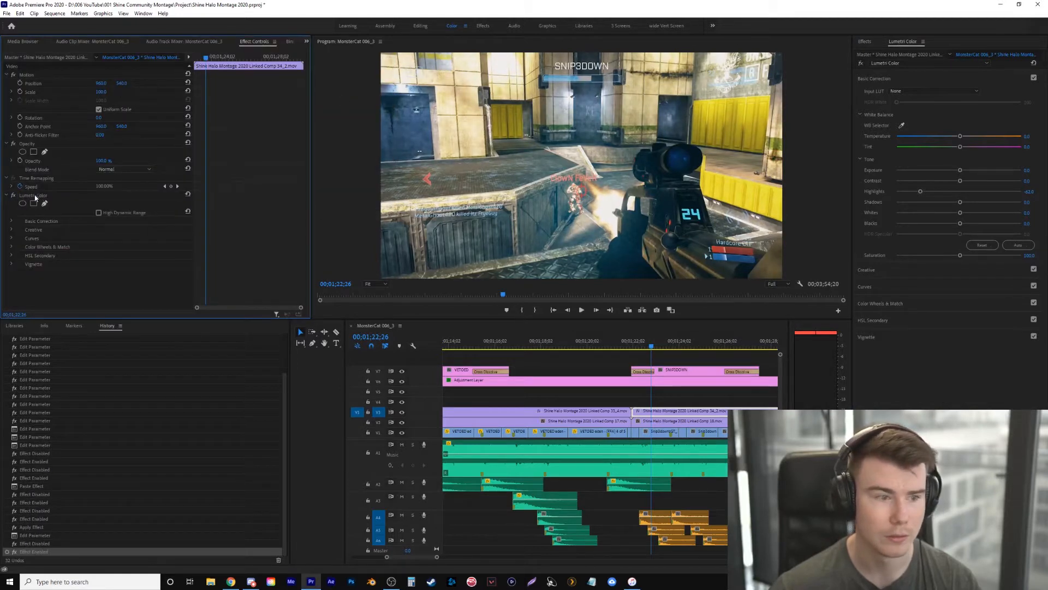
Copy the SNIP3DOWN clip's Lumetri Color effect to the short V3 clip at 00;01;31;00
left_click(34, 196)
left_click_drag(676, 345, 725, 355)
key("minus")
key("equal")
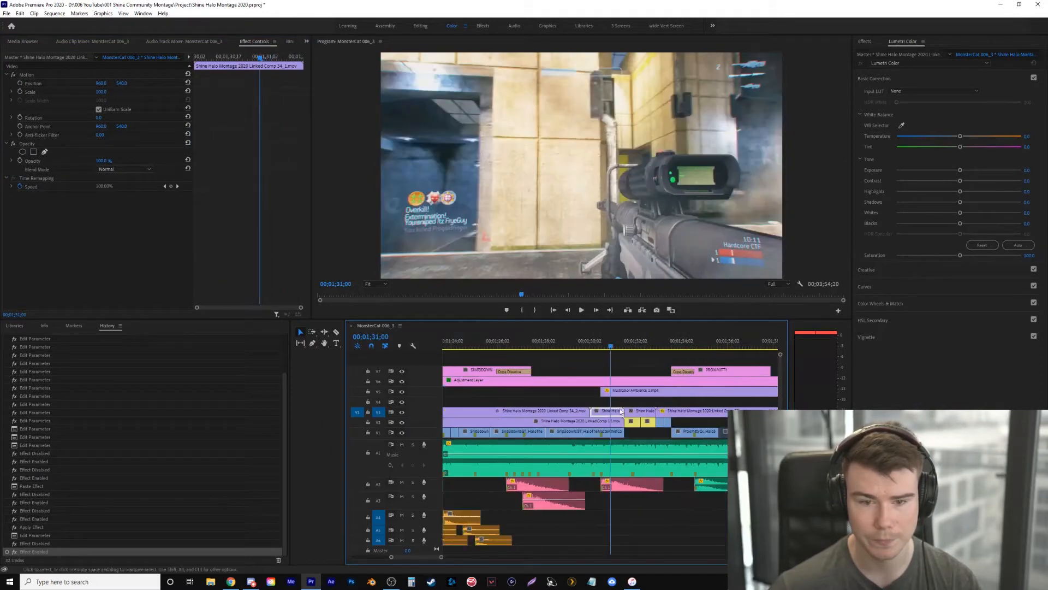
key("ctrl+v")
Paste the same Lumetri Color effect onto the next short V3 clip and view it at 00;01;32;08
key("space")
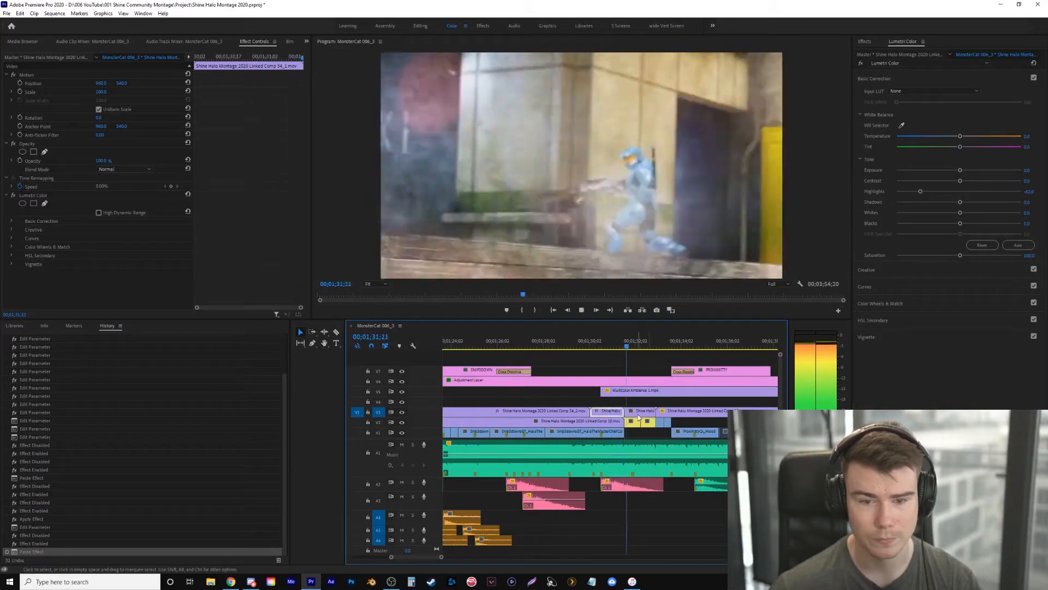
key("space")
key("ctrl+v")
left_click(639, 347)
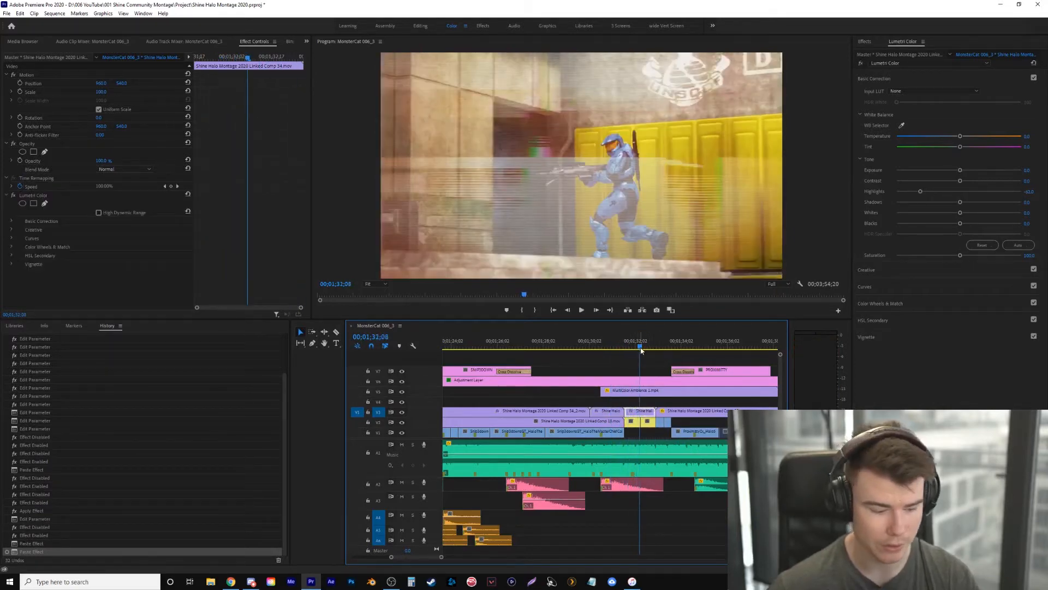
Undo the last Lumetri Color paste and play back the short V3 clips around 00;01;32;08
key("ctrl+z")
left_click(627, 347)
key("space")
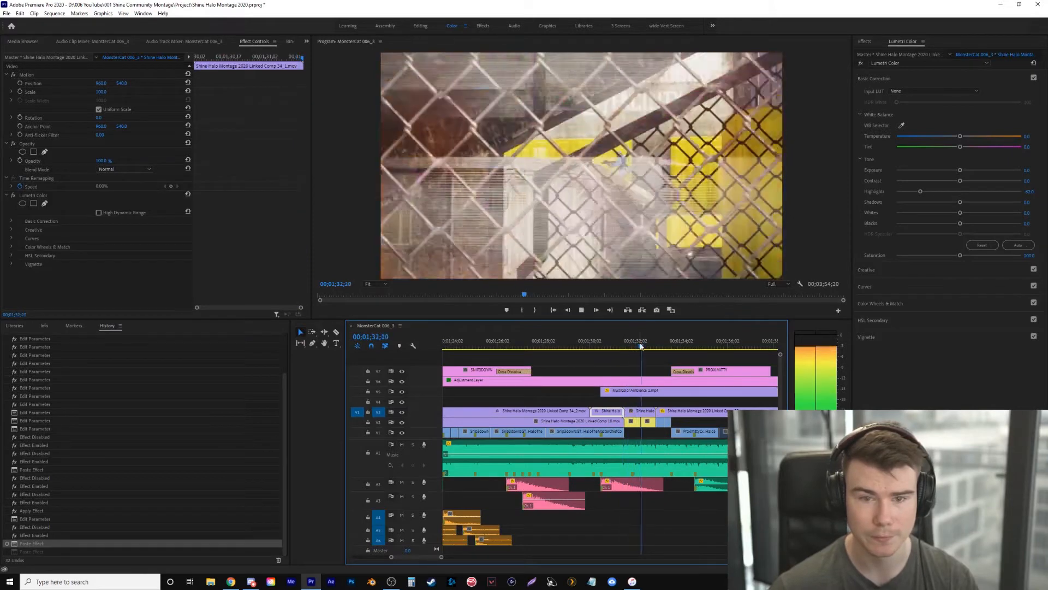
key("space")
Review the next V3 clip from 00;01;33;02 and stop on the PROXIMITTY gameplay at 00;01;34;05
left_click(659, 347)
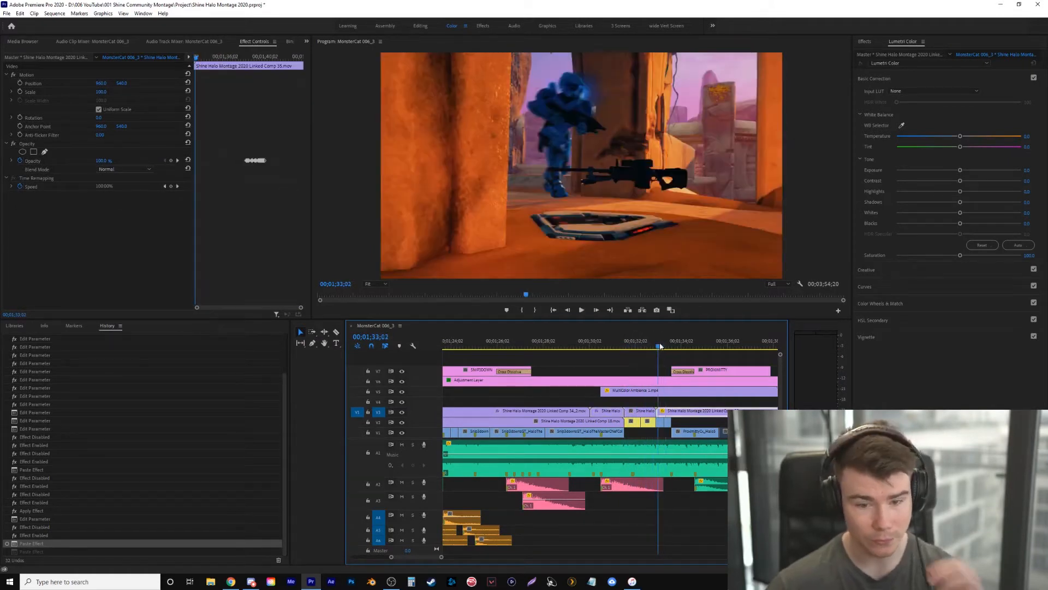
key("equal")
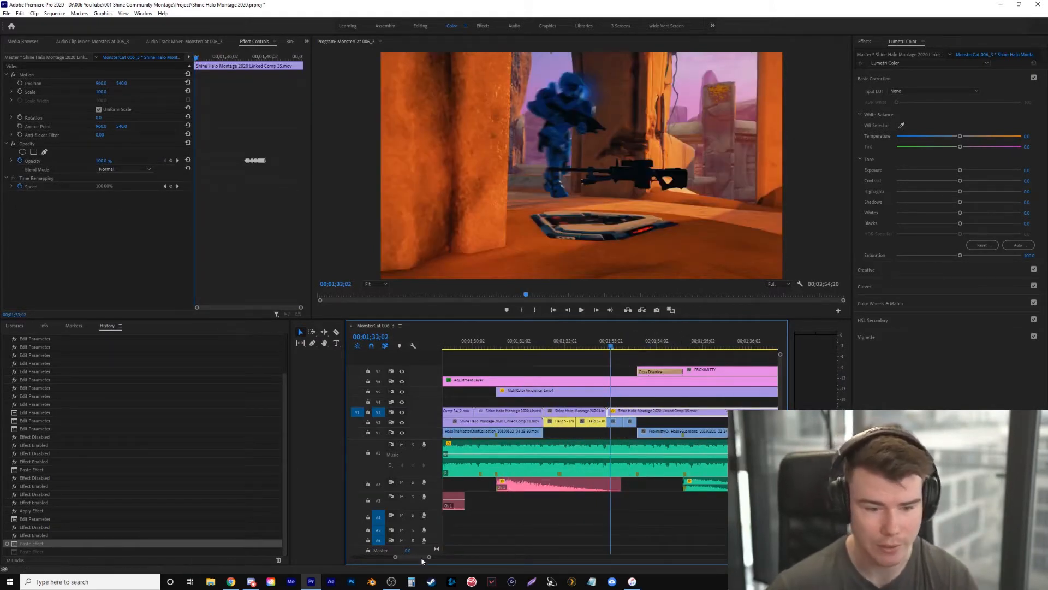
scroll(415, 557, "right", 3)
key("space")
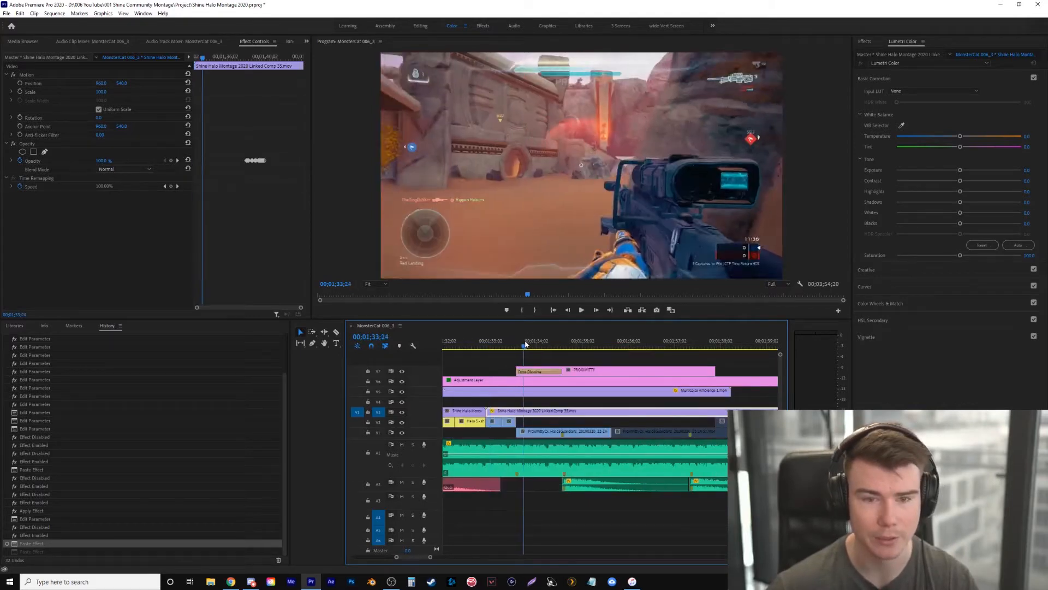
key("space")
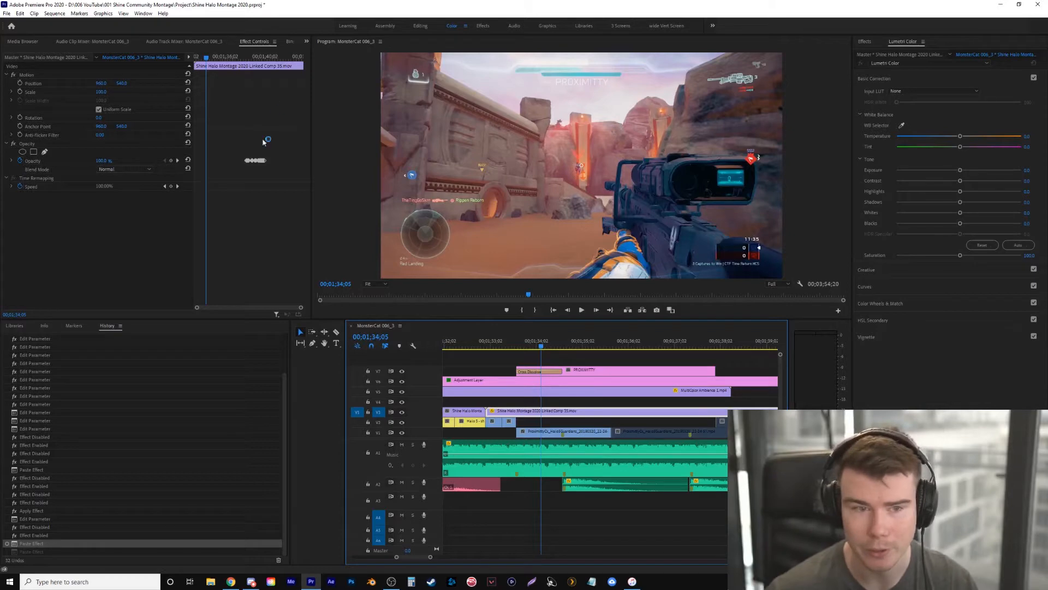
Show the Lumetri Scopes and lower the PROXIMITTY clip's Shadows to about -14 and Blacks to about -2
left_click(307, 41)
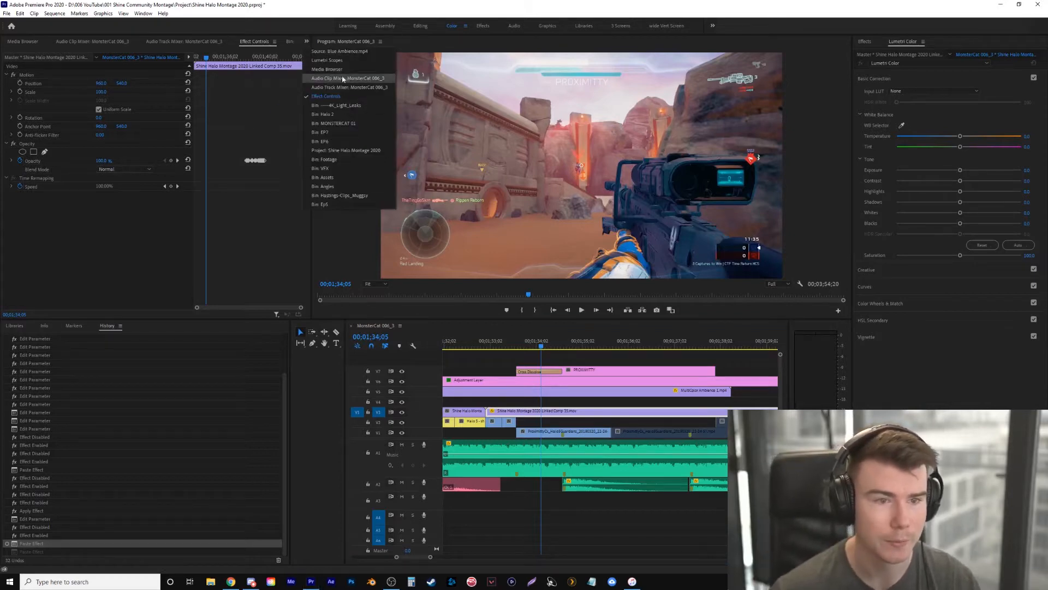
left_click(330, 60)
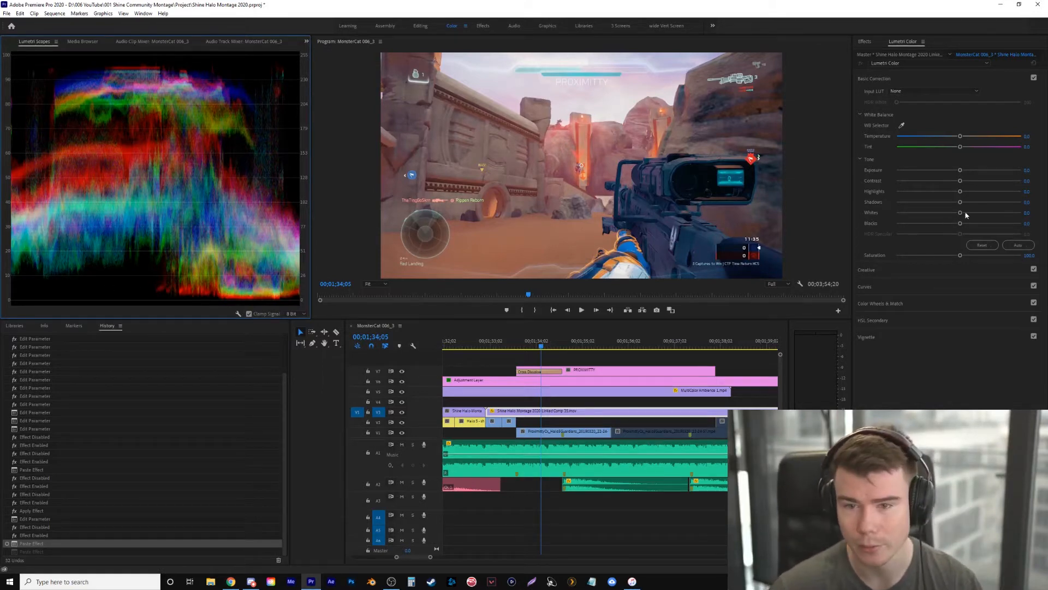
left_click_drag(959, 202, 958, 226)
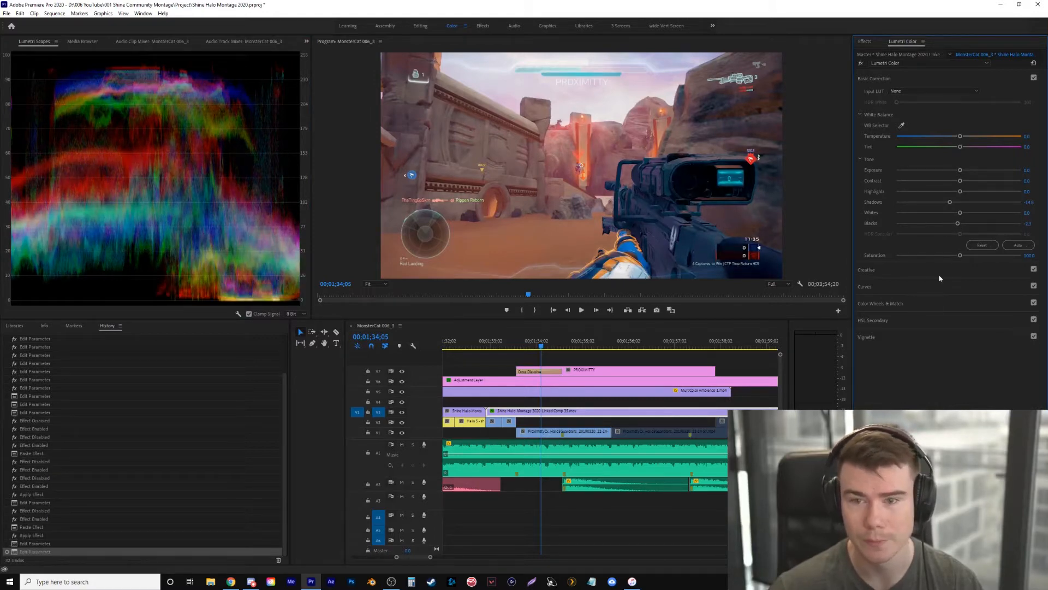
Open the Curves section and sample the orange ground in the shot for the Hue vs Sat curve
left_click(910, 272)
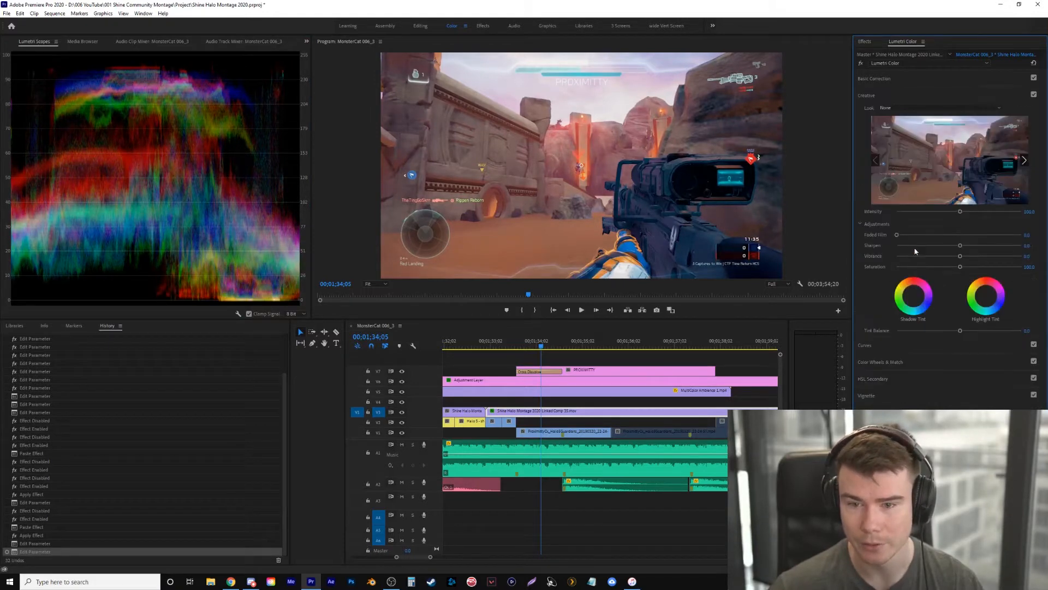
left_click(902, 346)
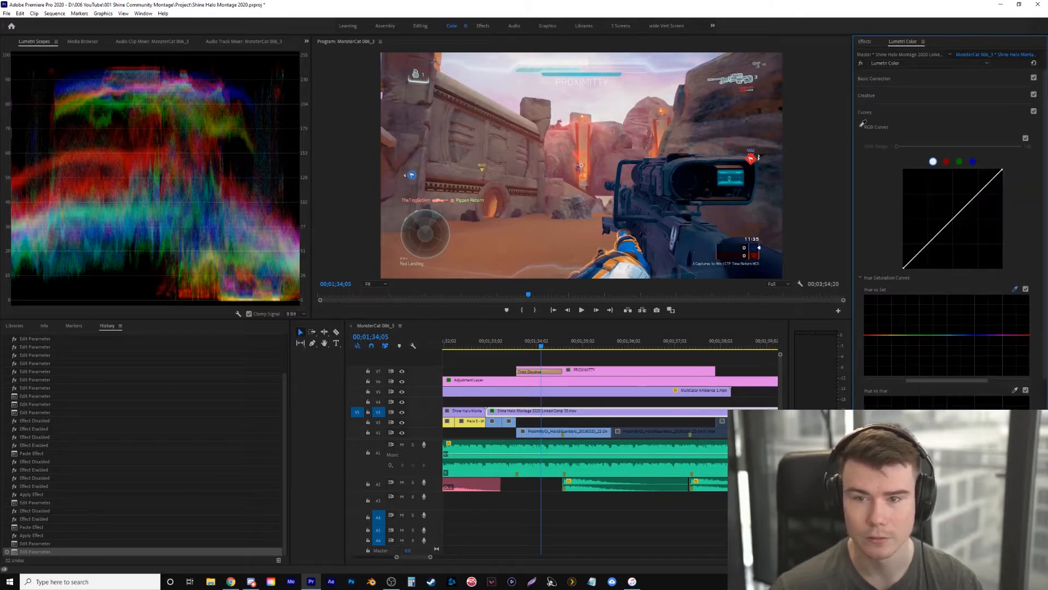
left_click(530, 223)
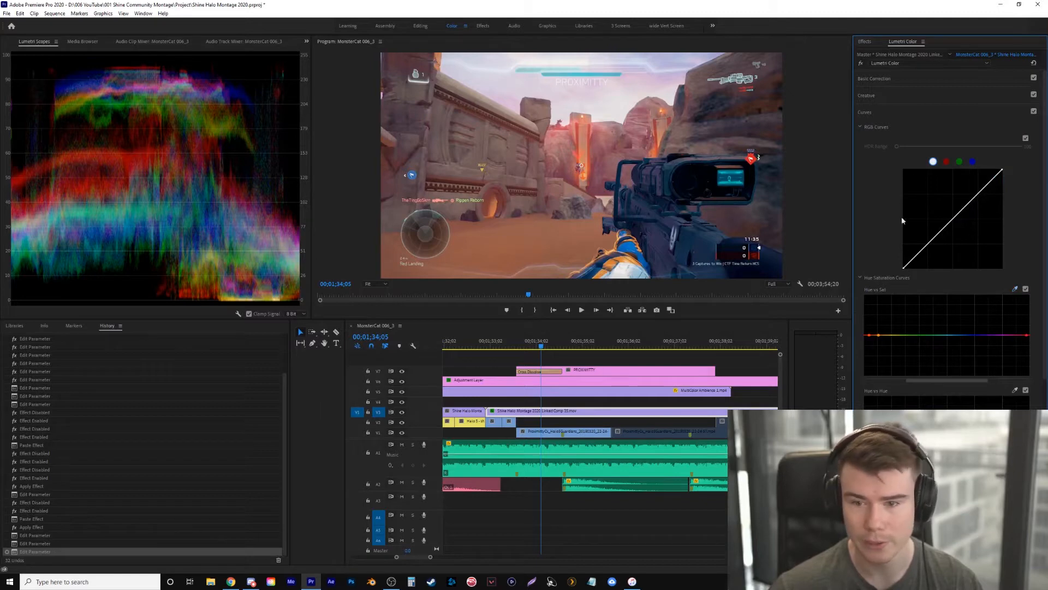
left_click(861, 127)
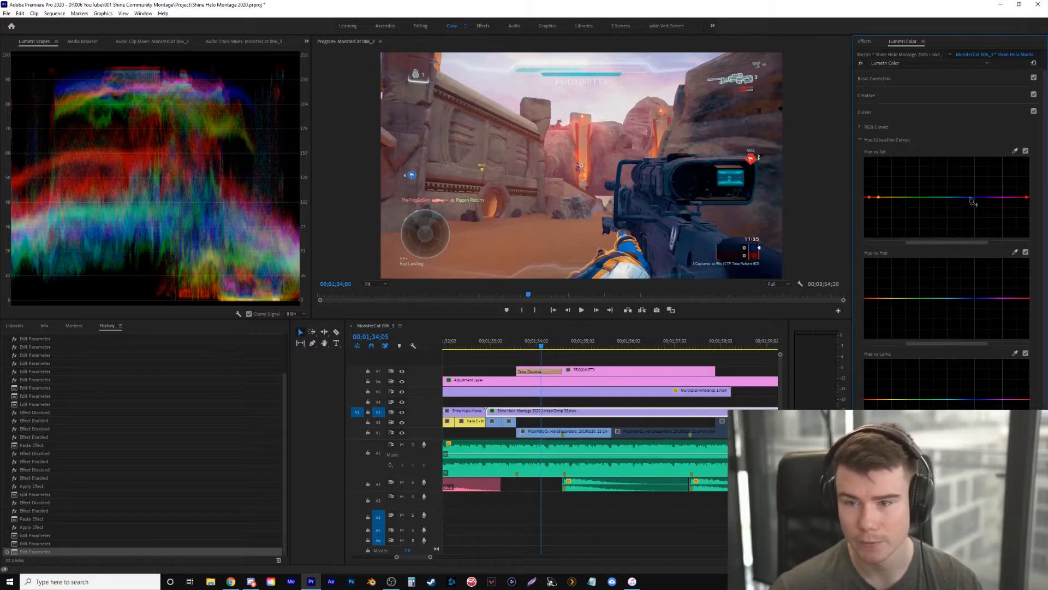
Reduce the red and orange saturation by lowering both ends of the Hue vs Sat curve
left_click(890, 198)
left_click_drag(869, 201, 869, 215)
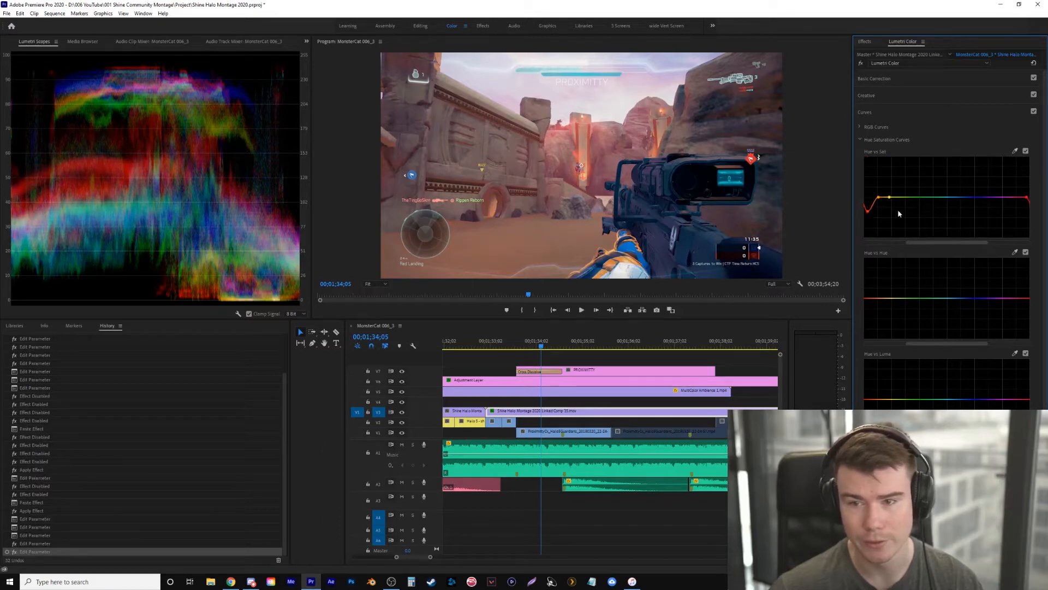
left_click(1026, 199)
left_click_drag(1028, 200, 1027, 212)
left_click_drag(877, 197, 867, 213)
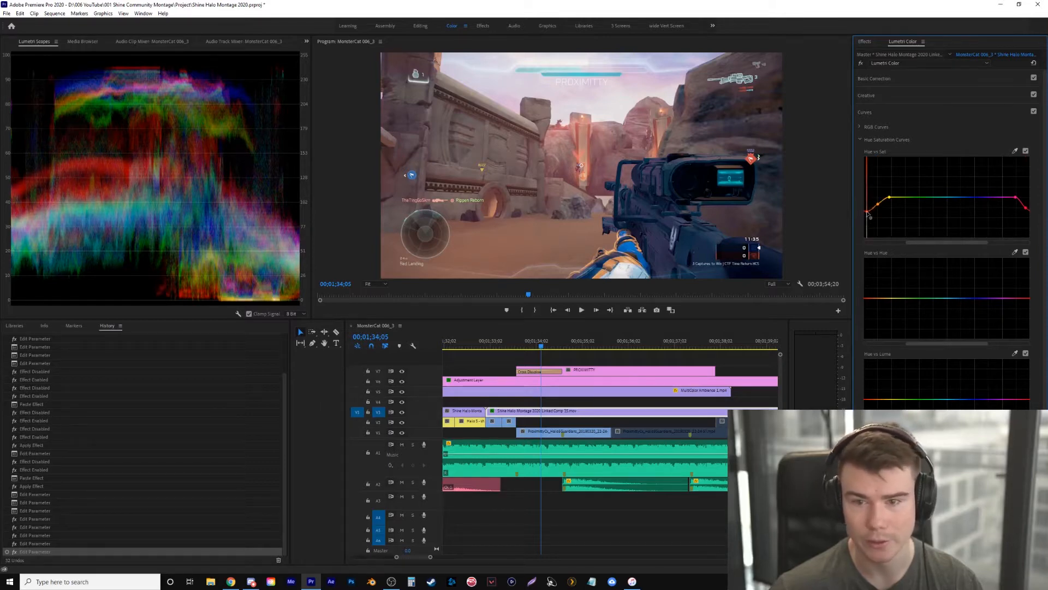
Compare the shot at 00;01;33;11 with its Curves correction off and on
left_click_drag(530, 356, 505, 351)
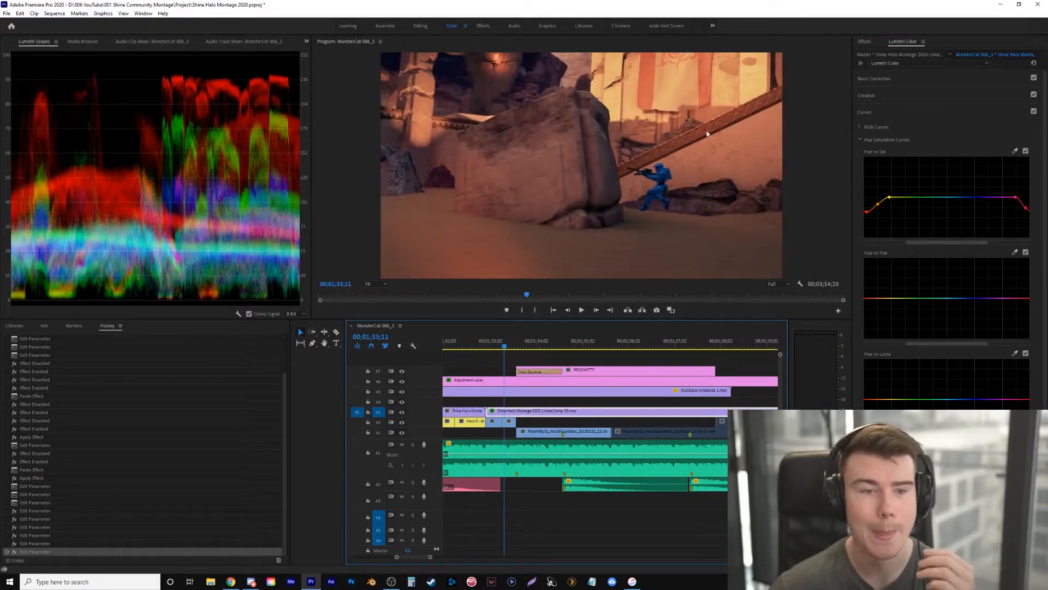
left_click(1033, 111)
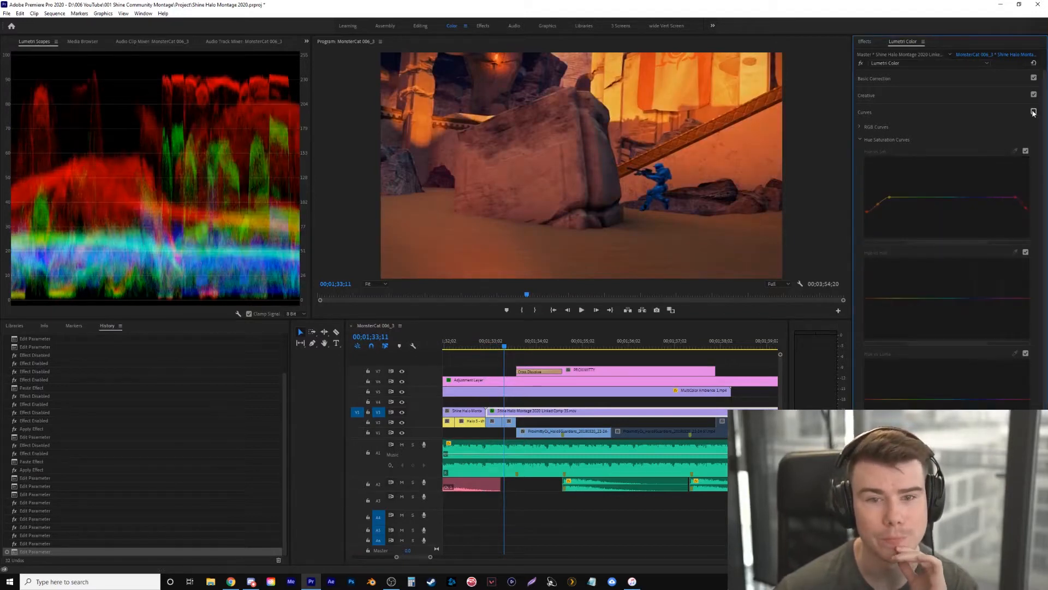
left_click(1033, 111)
left_click(1034, 112)
left_click(1033, 111)
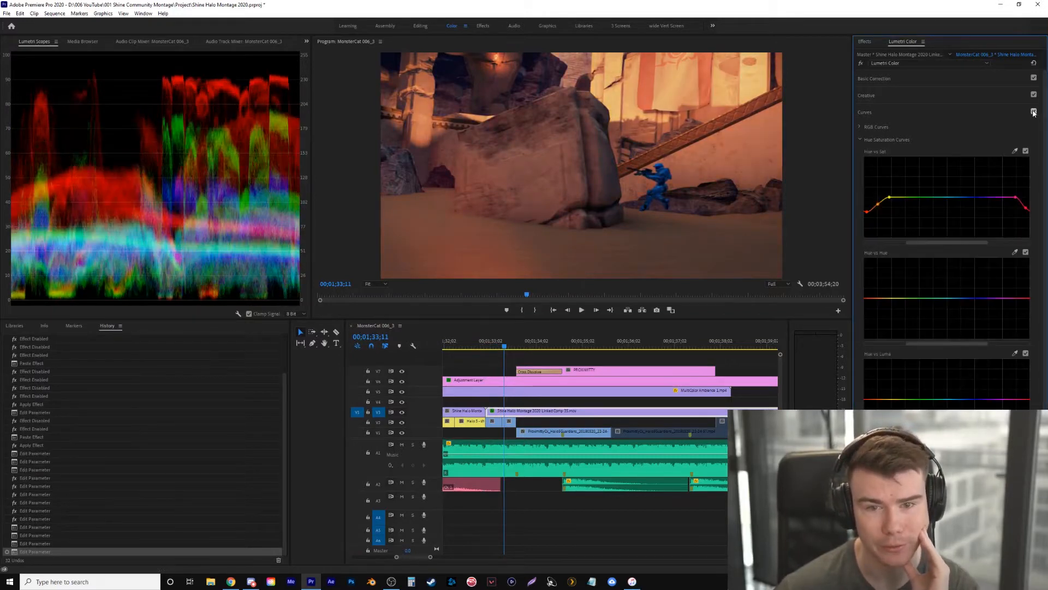
left_click(1033, 111)
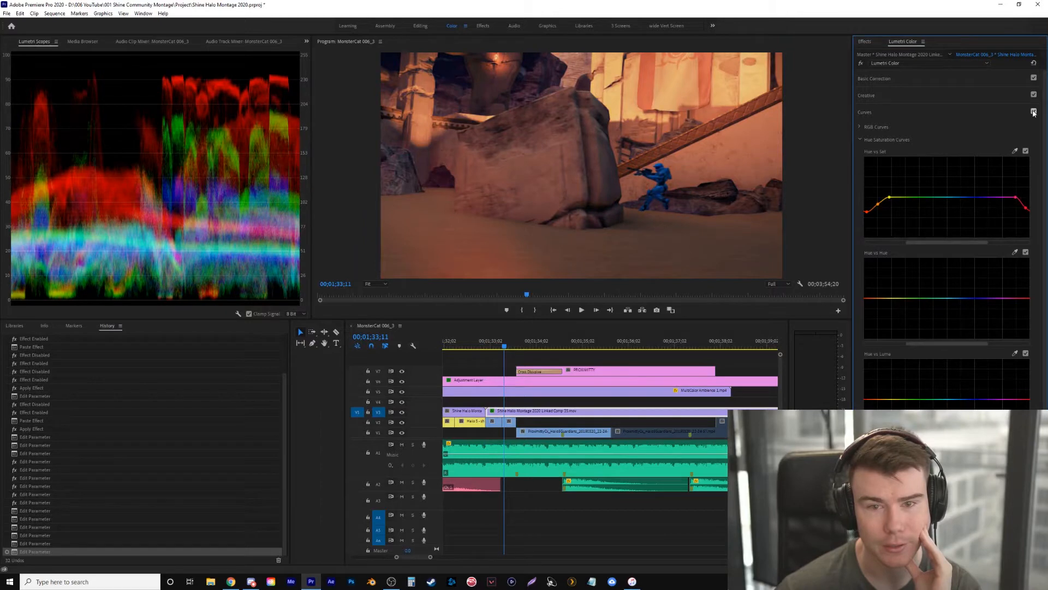
left_click(1033, 111)
left_click(1033, 111)
left_click(1033, 111)
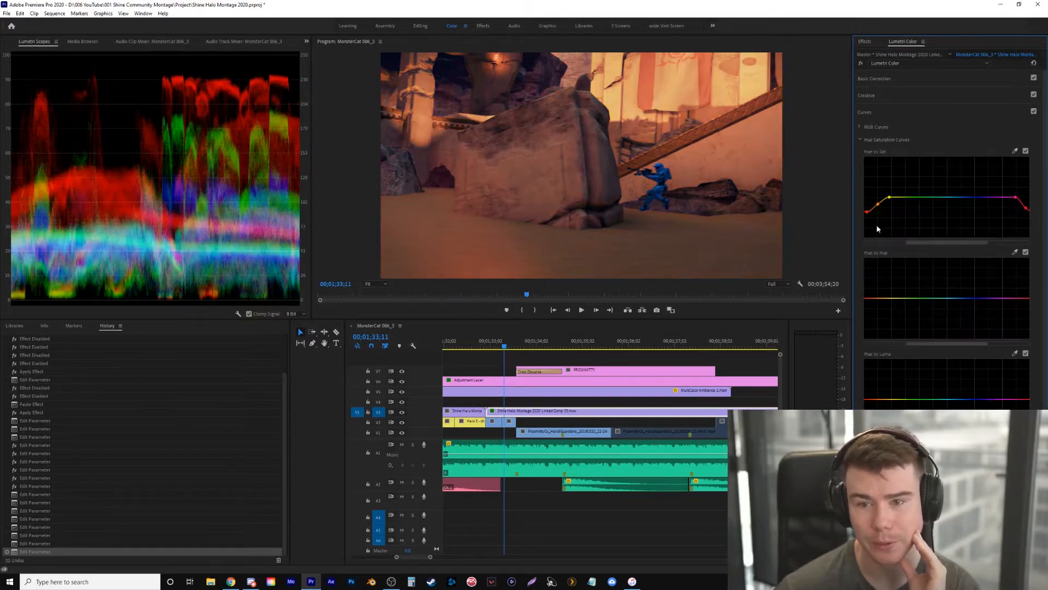
Raise the red point of the Hue vs Sat curve slightly and compare the shot with Lumetri Color off and on
left_click_drag(867, 216, 868, 211)
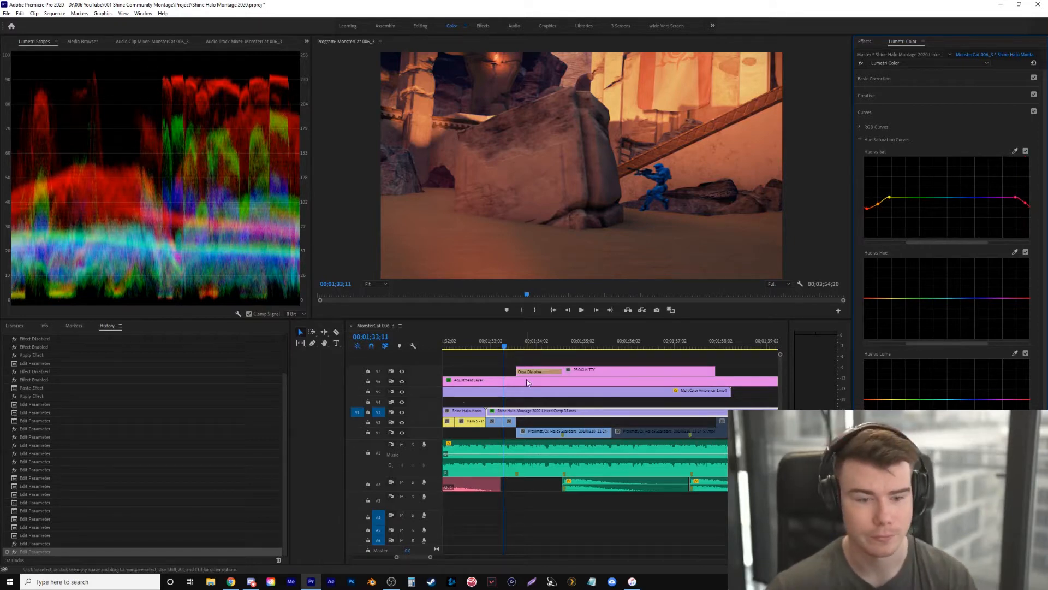
left_click(307, 41)
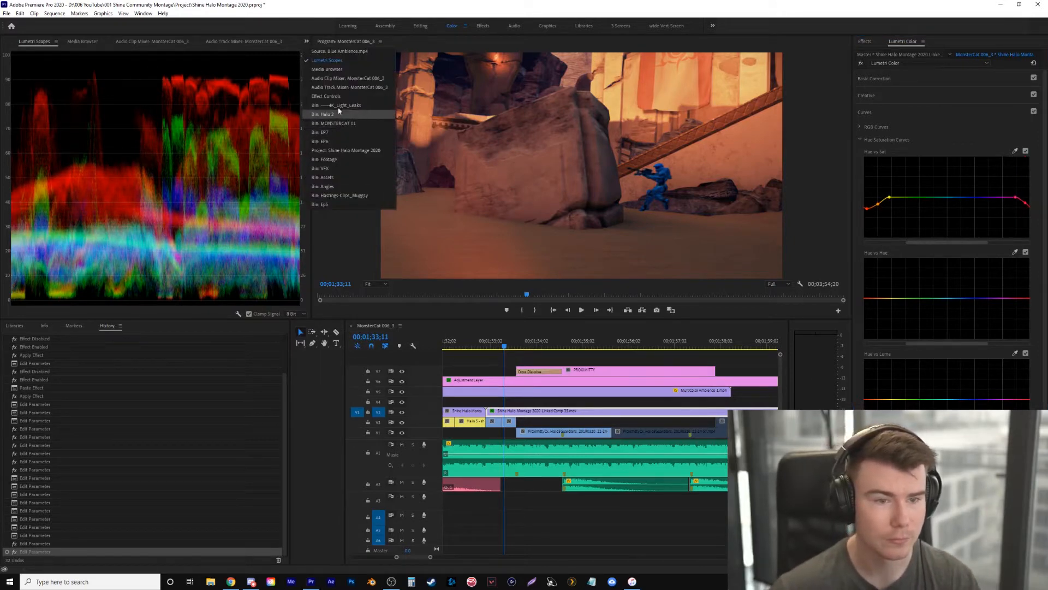
left_click(327, 96)
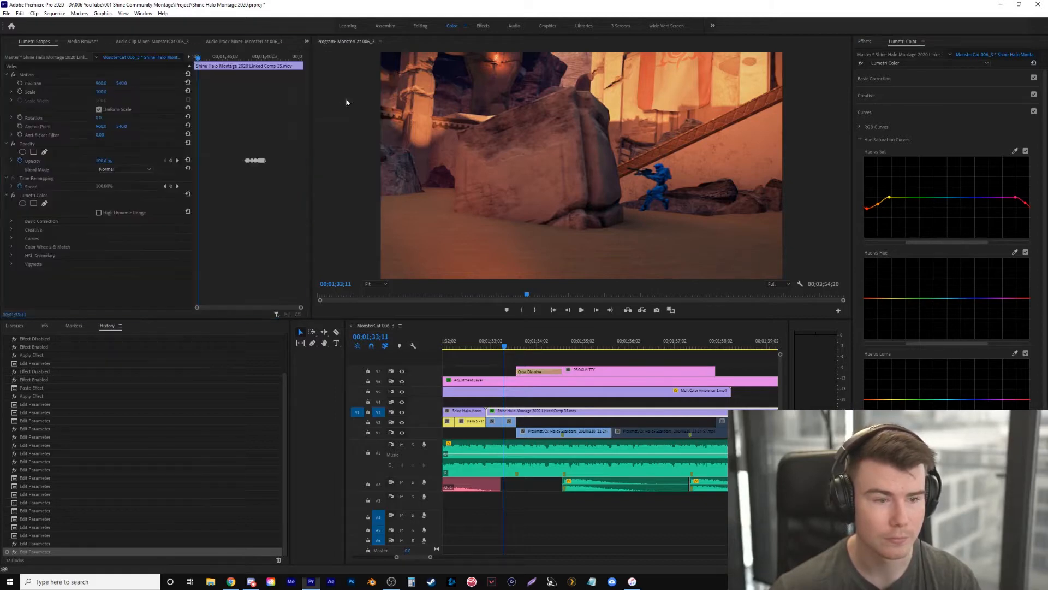
left_click(13, 196)
left_click(13, 195)
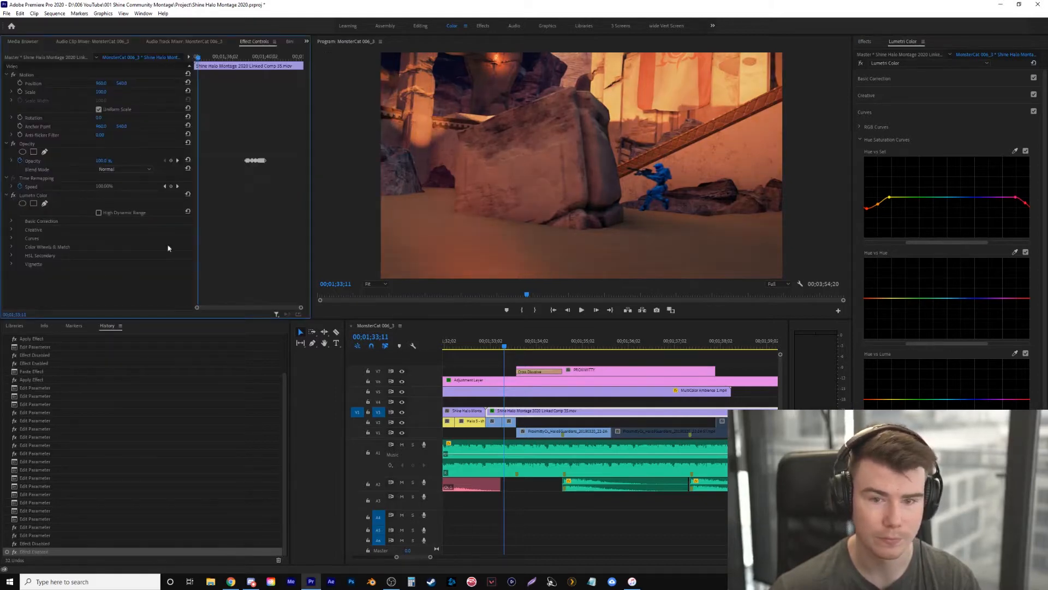
Play back the transition from the yellow locker shot at 00;01;32;04 into the corrected orange shot
left_click_drag(490, 337, 447, 354)
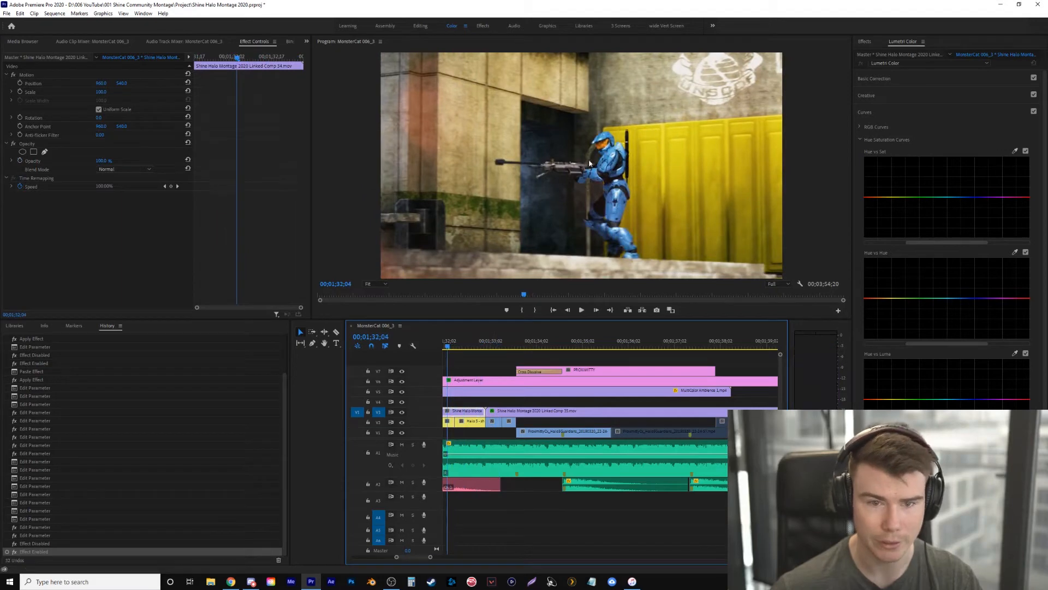
key("space")
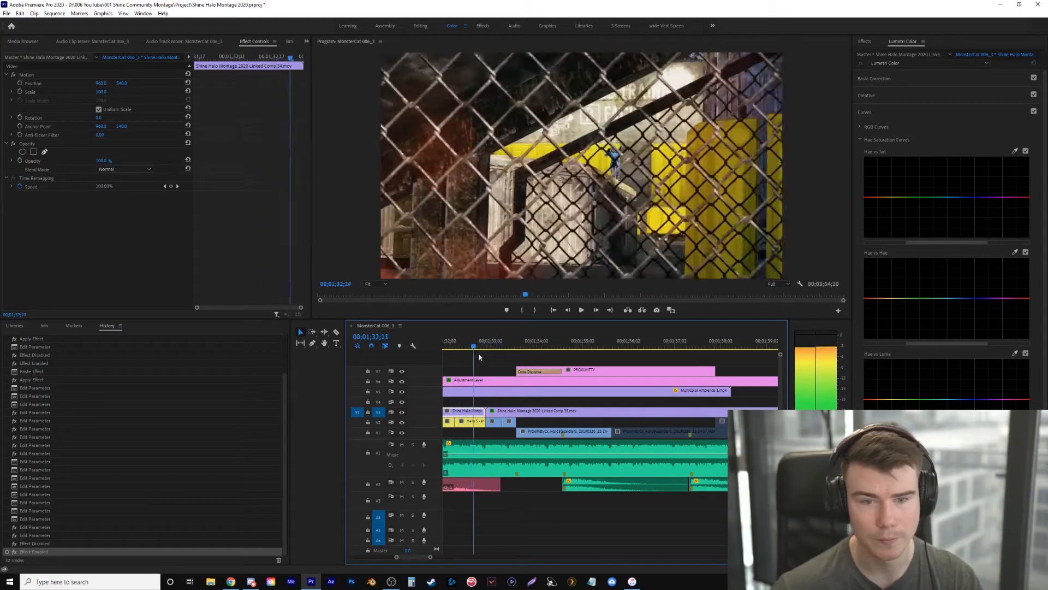
left_click_drag(533, 371, 509, 346)
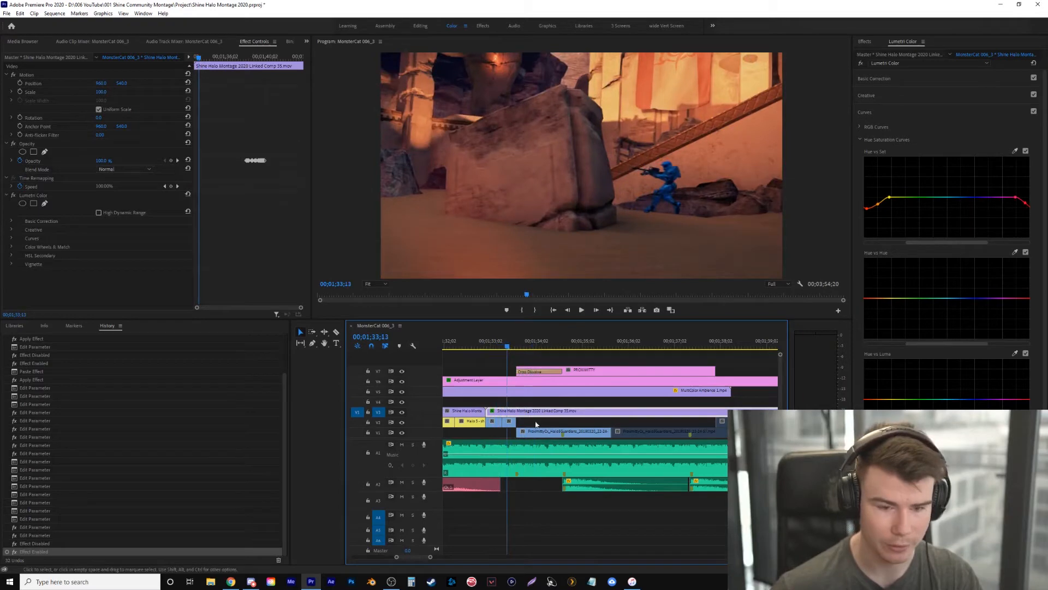
Split the corrected V3 clip at the start of the PROXIMITTY gameplay and at 00;01;37;29
left_click(518, 414)
left_click_drag(508, 342, 687, 350)
key("minus")
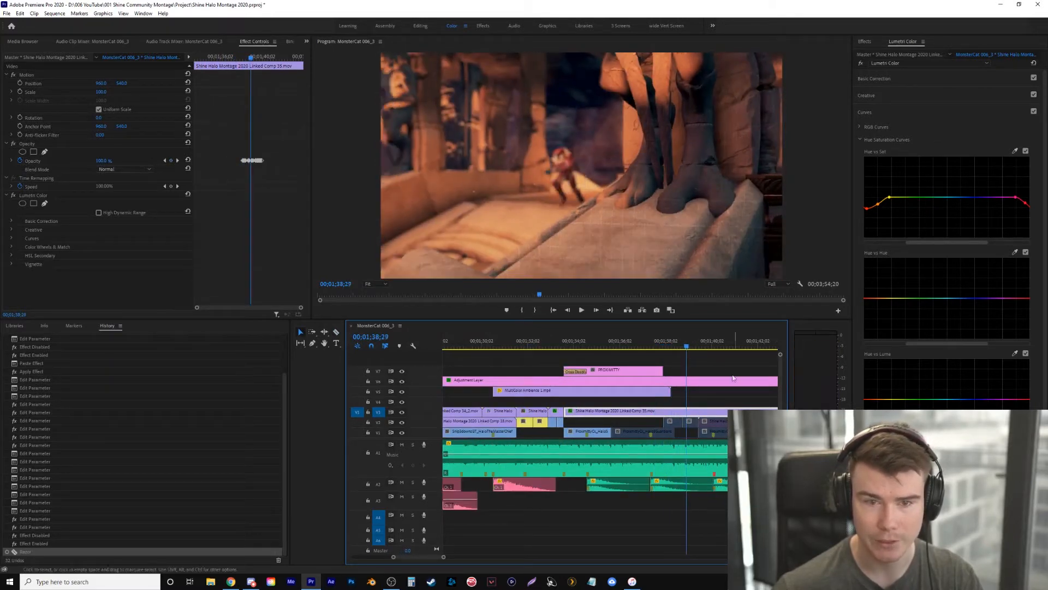
key("equal")
mouse_move(567, 346)
left_mouse_down()
mouse_move(603, 347)
mouse_move(571, 350)
left_mouse_up()
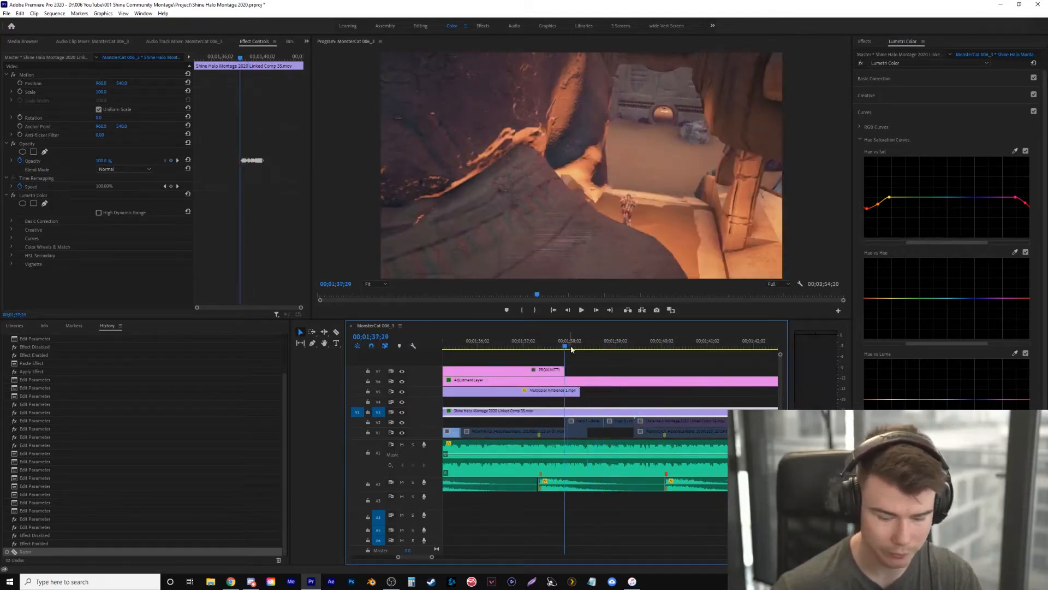
key("Left")
key("Right")
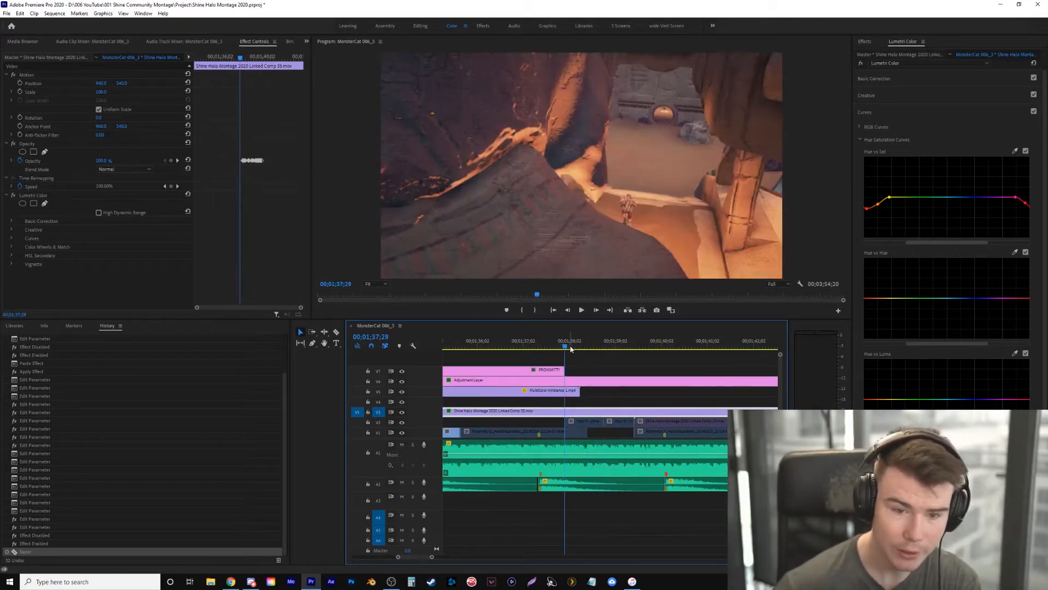
left_click(568, 412)
Split the V3 clip again where the gameplay resumes, at about 00;01;39;20
key("space")
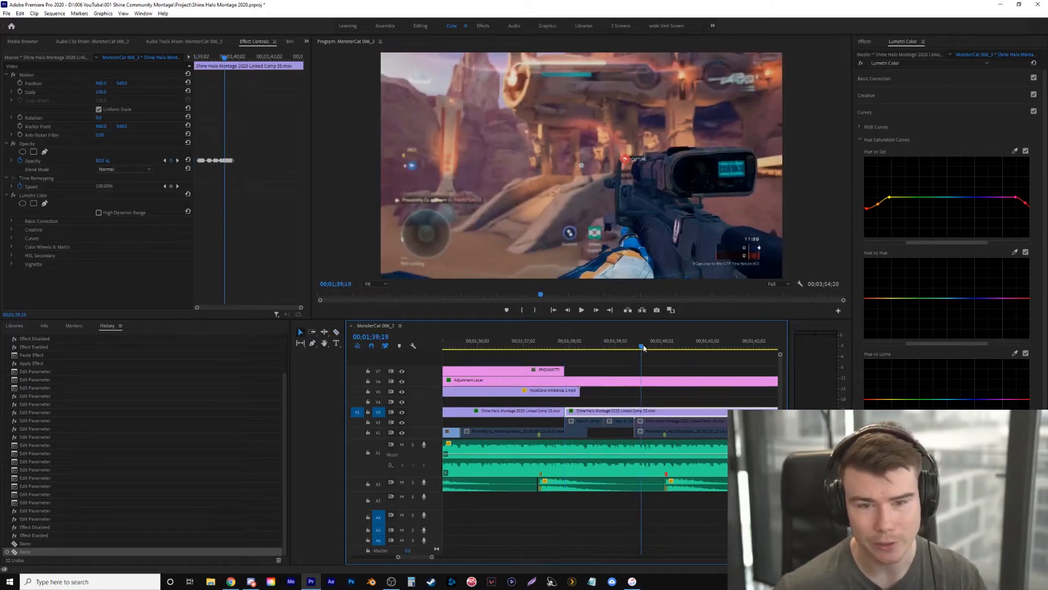
left_click(636, 413)
key("v")
key("minus")
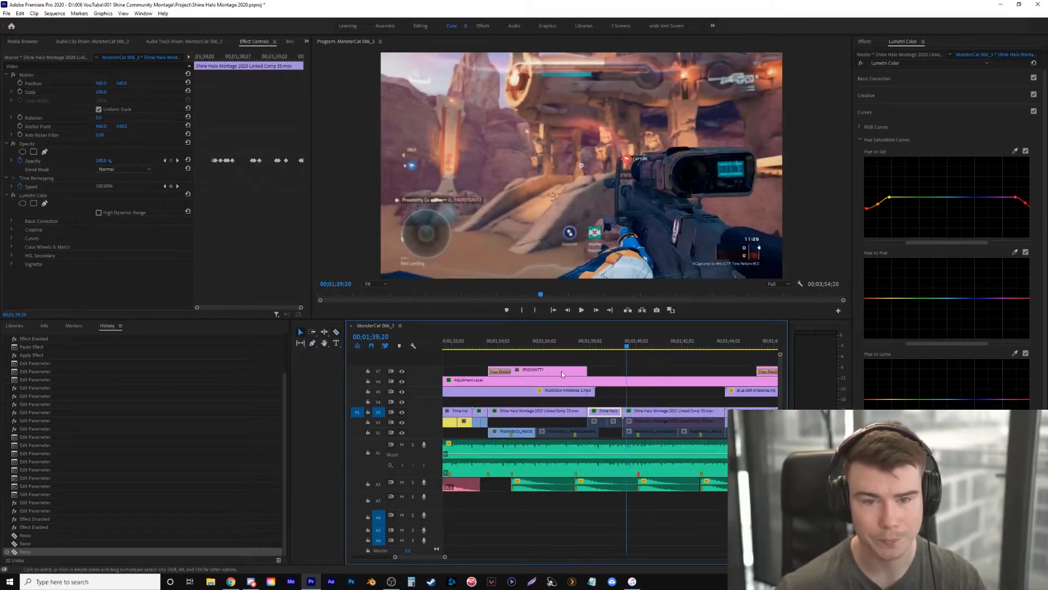
Raise the Contrast of the PROXIMITTY gameplay section on V3 to about 20 and play it back
left_click(550, 412)
left_click_drag(552, 346, 555, 348)
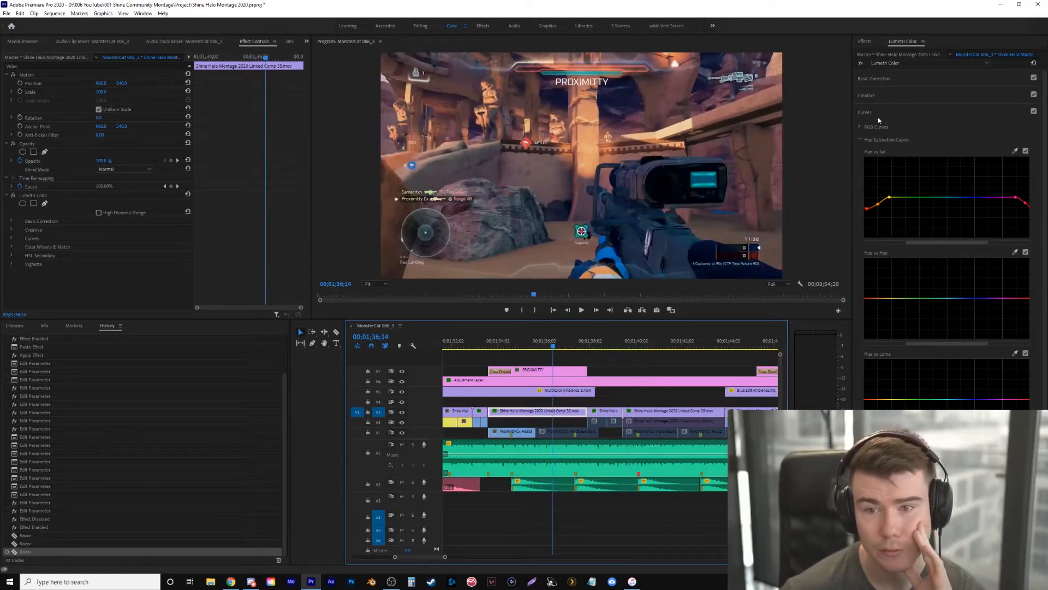
left_click(885, 79)
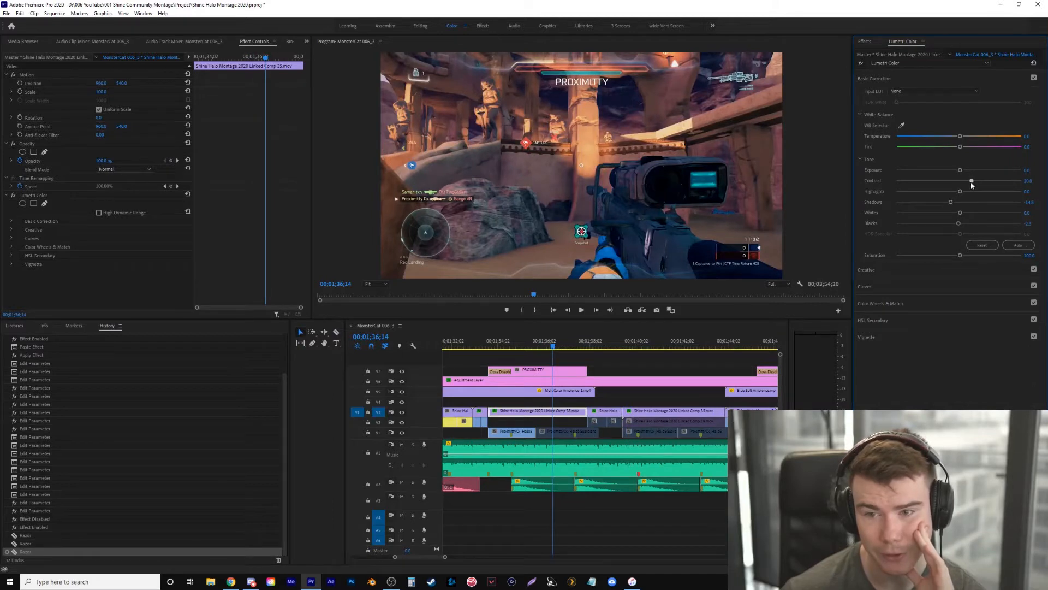
left_click(31, 195)
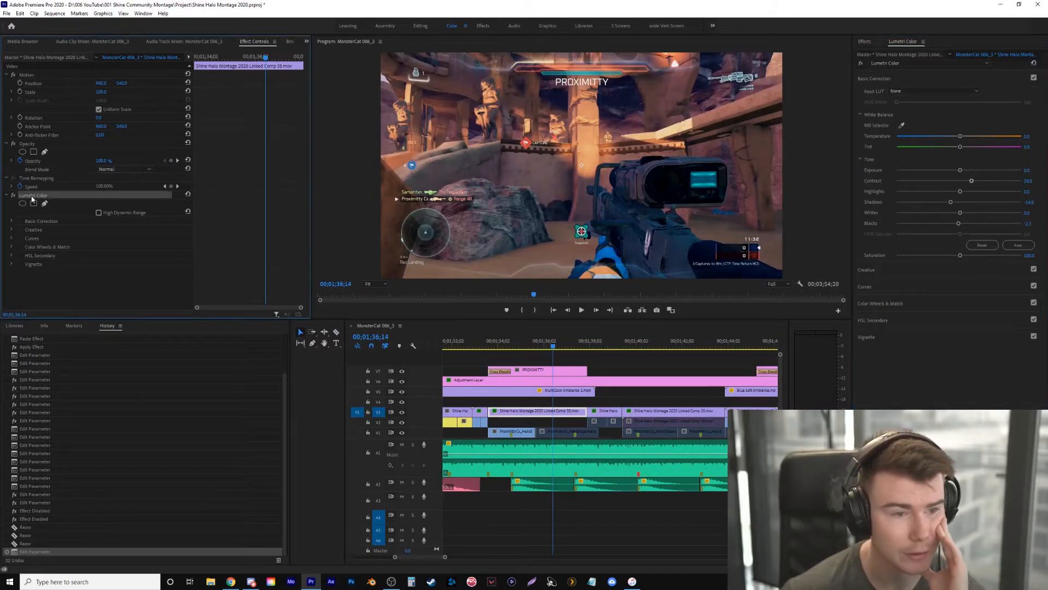
left_click_drag(483, 346, 518, 349)
key("space")
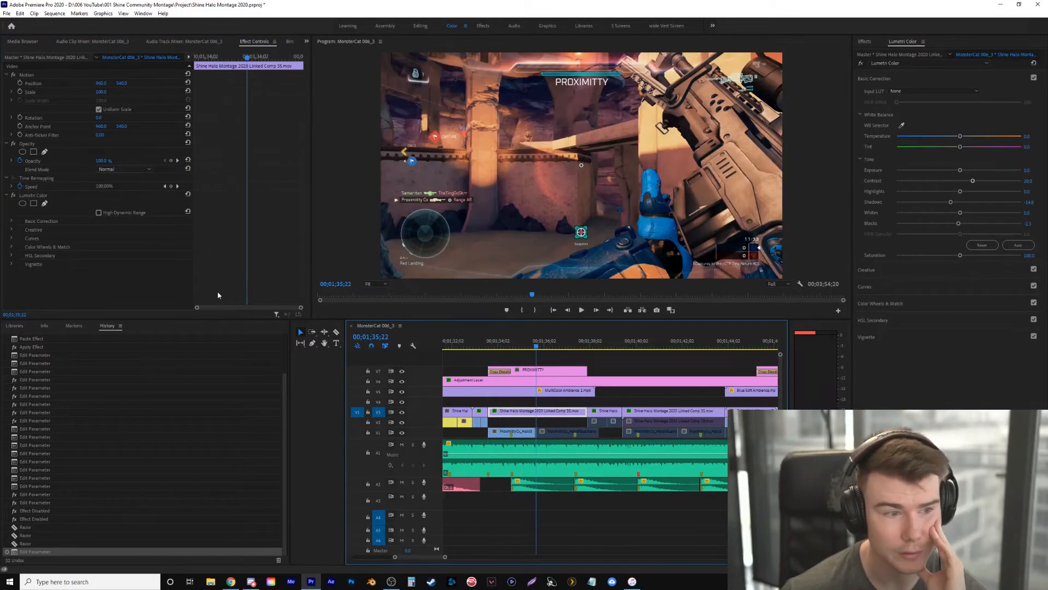
Replace the Lumetri Color on the V3 clip at 00;01;40;03 with the PROXIMITTY gameplay section's effect, and play the cut into it
left_click(35, 197)
left_click(638, 347)
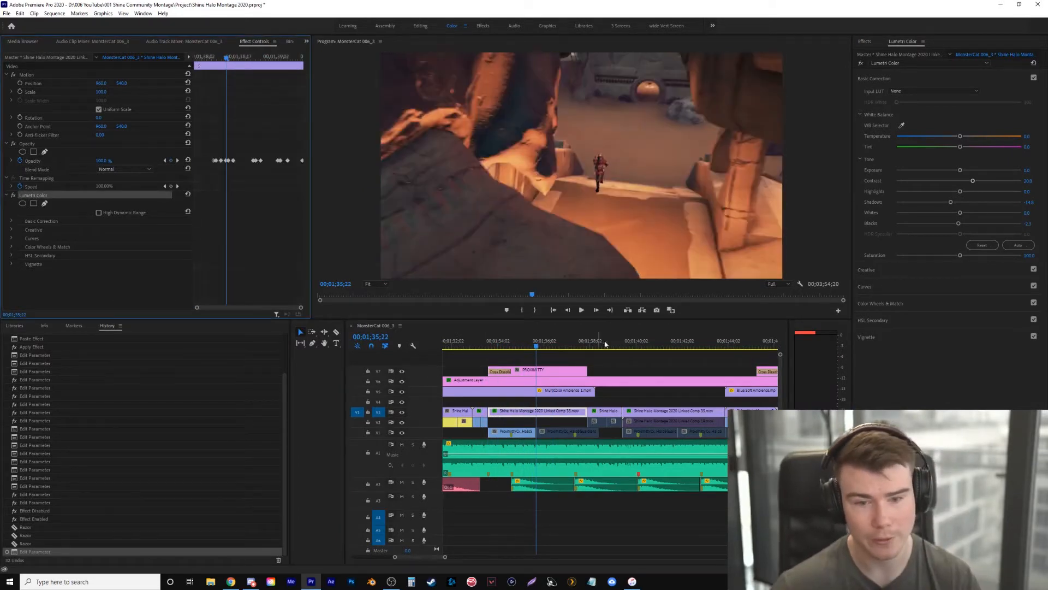
left_click(35, 196)
key("Delete")
key("ctrl+v")
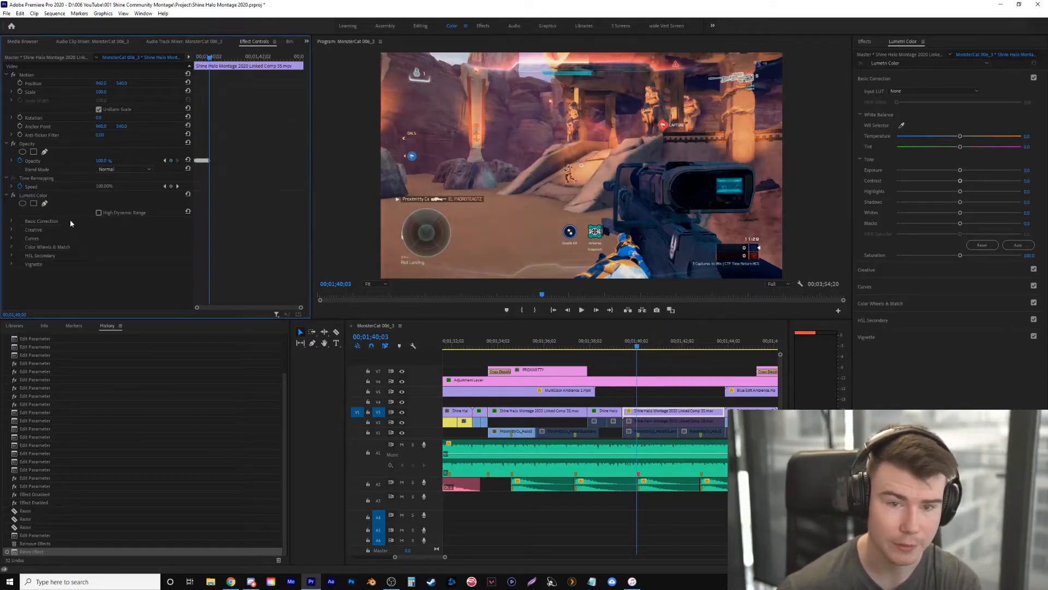
left_click(615, 348)
key("space")
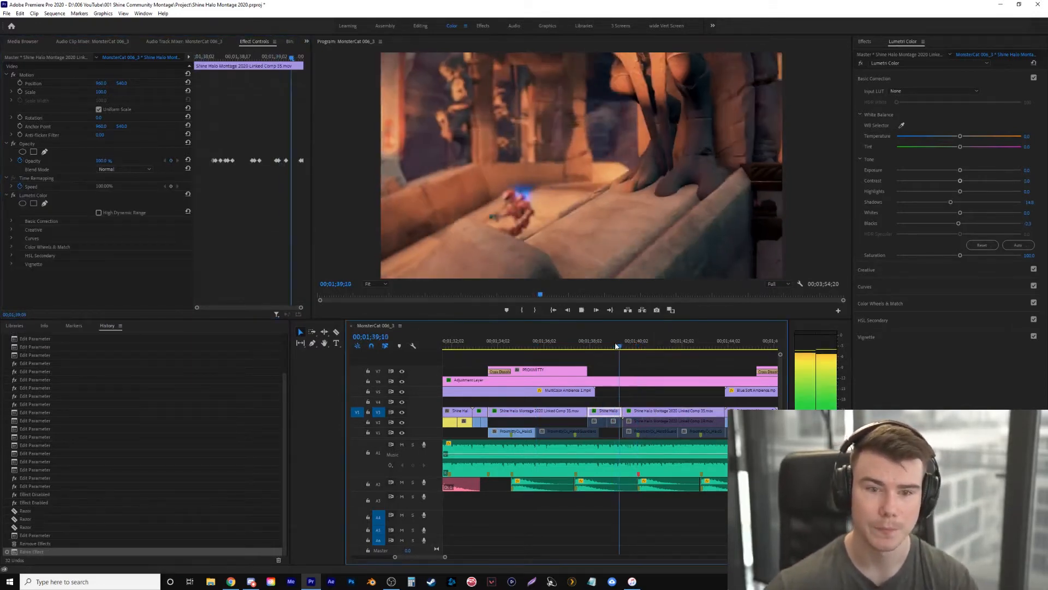
Check the frame at 00;01;38;19 and save the project
left_click(604, 347)
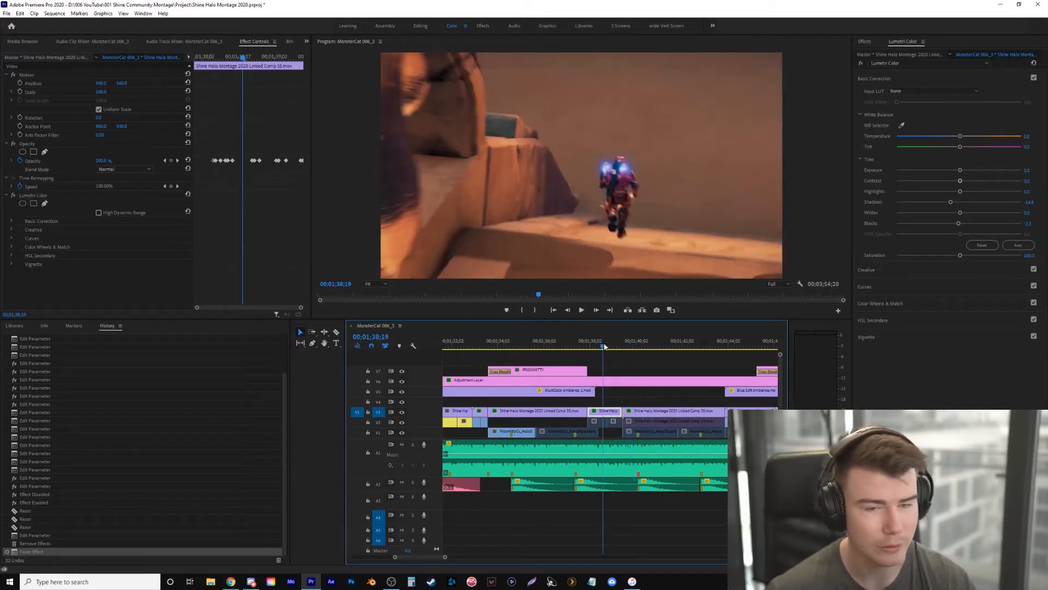
key("ctrl+s")
left_click(582, 345)
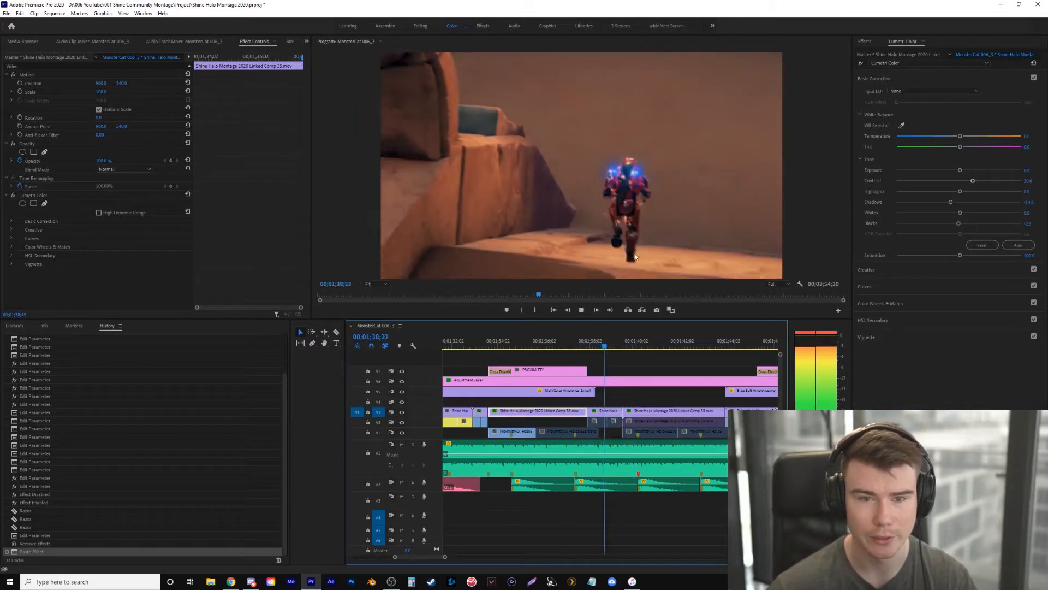
Play back the cut from the PROXIMITTY gameplay clip into the third-person shot around 00;01;38
left_click(591, 346)
mouse_move(593, 348)
left_mouse_down()
mouse_move(604, 349)
mouse_move(585, 355)
left_mouse_up()
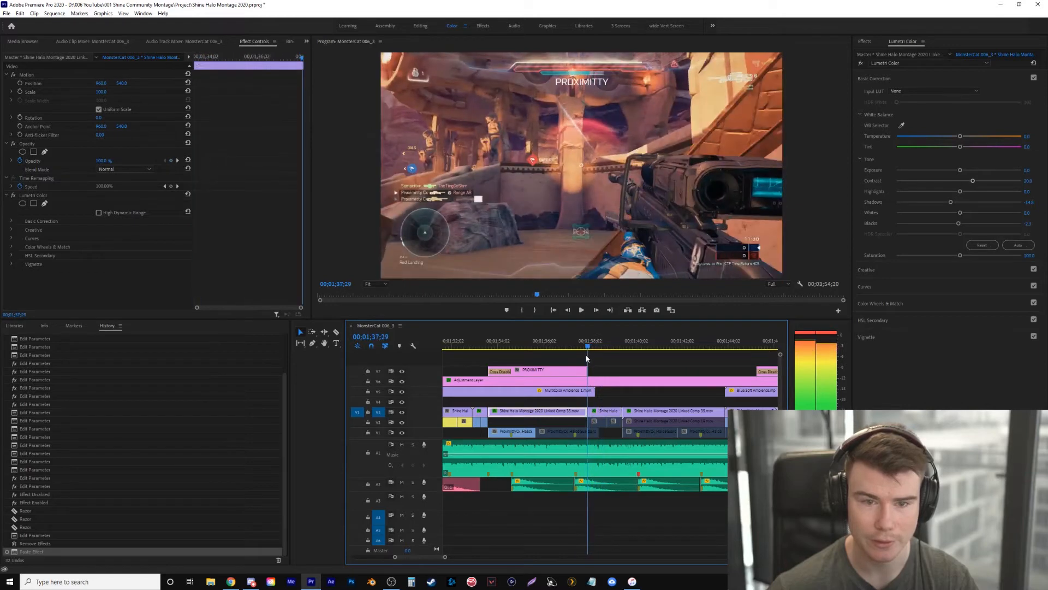
key("space")
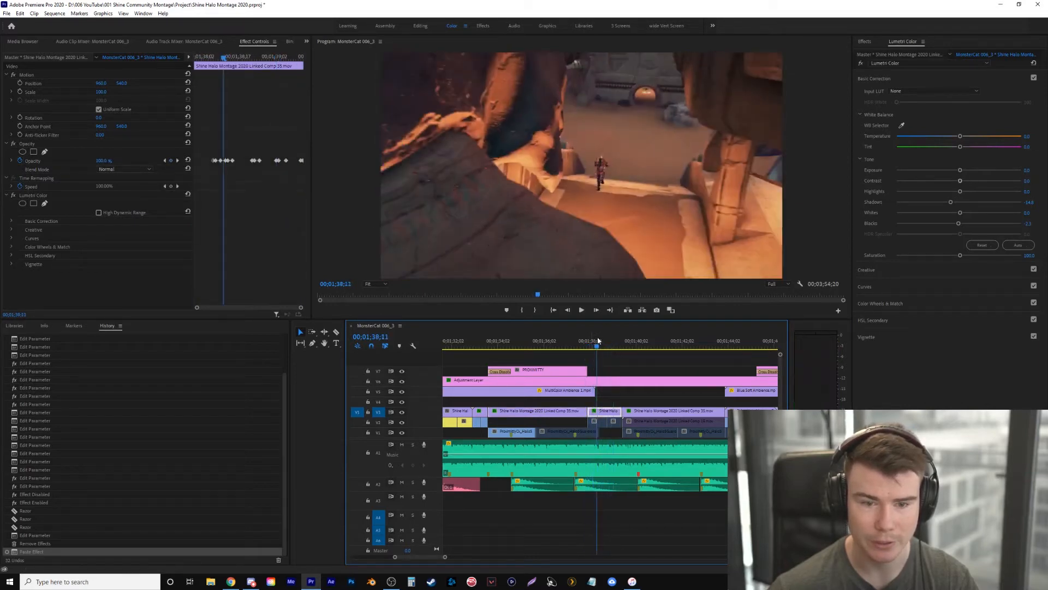
key("space")
key("space")
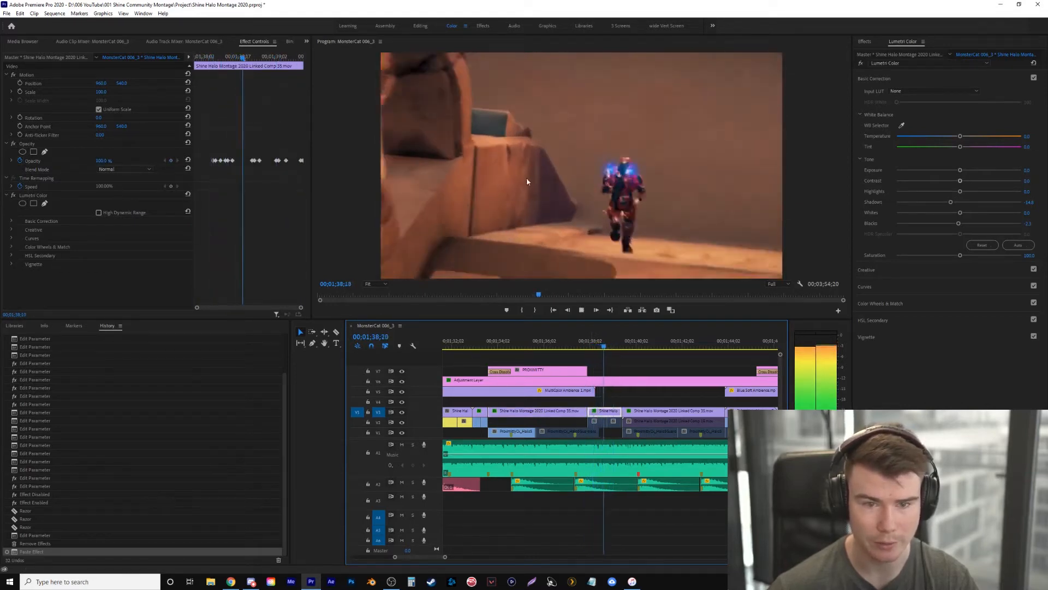
key("space")
left_click_drag(594, 348, 585, 352)
key("space")
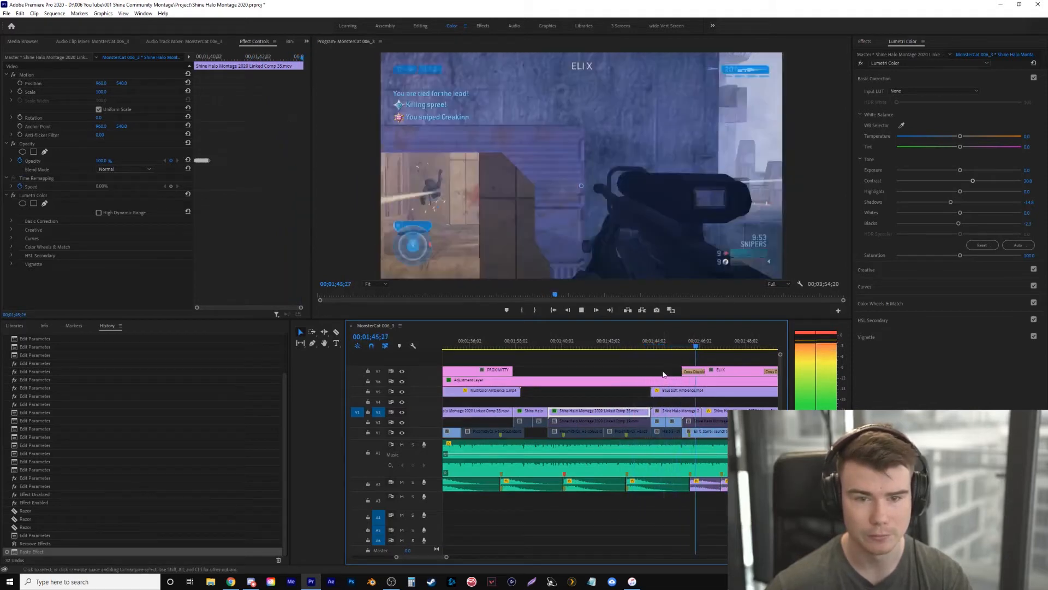
Review the ELI X section of the montage by playing it back from around 00;01;45
key("space")
key("=")
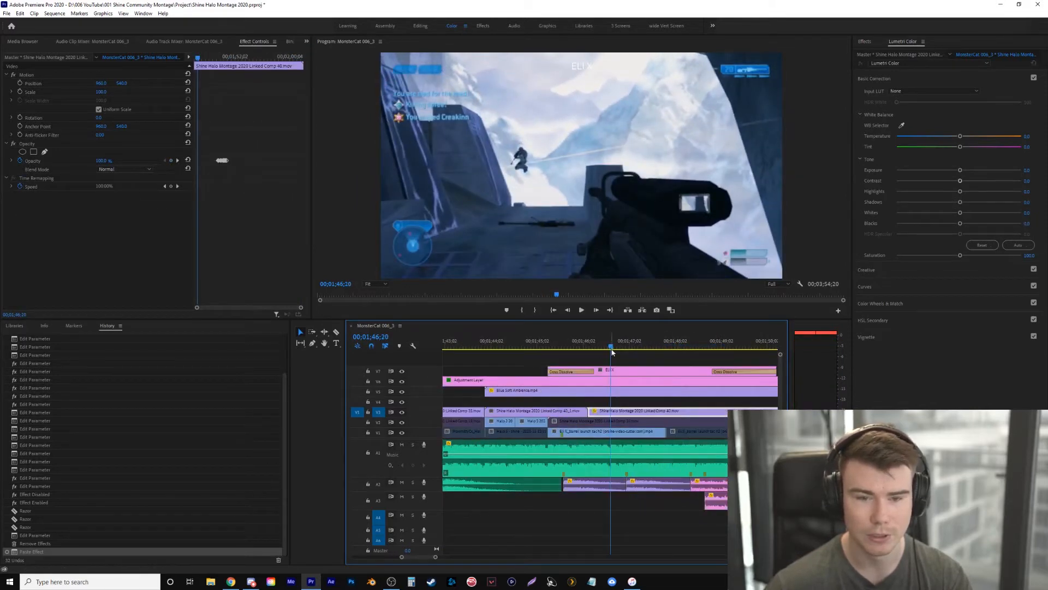
key("space")
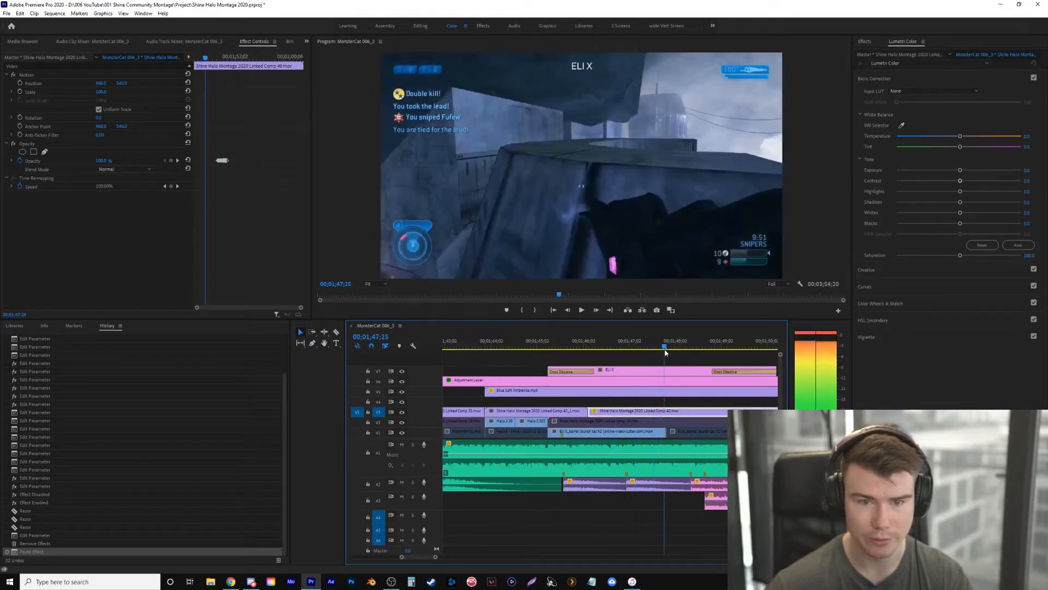
left_click_drag(551, 355, 500, 364)
key("space")
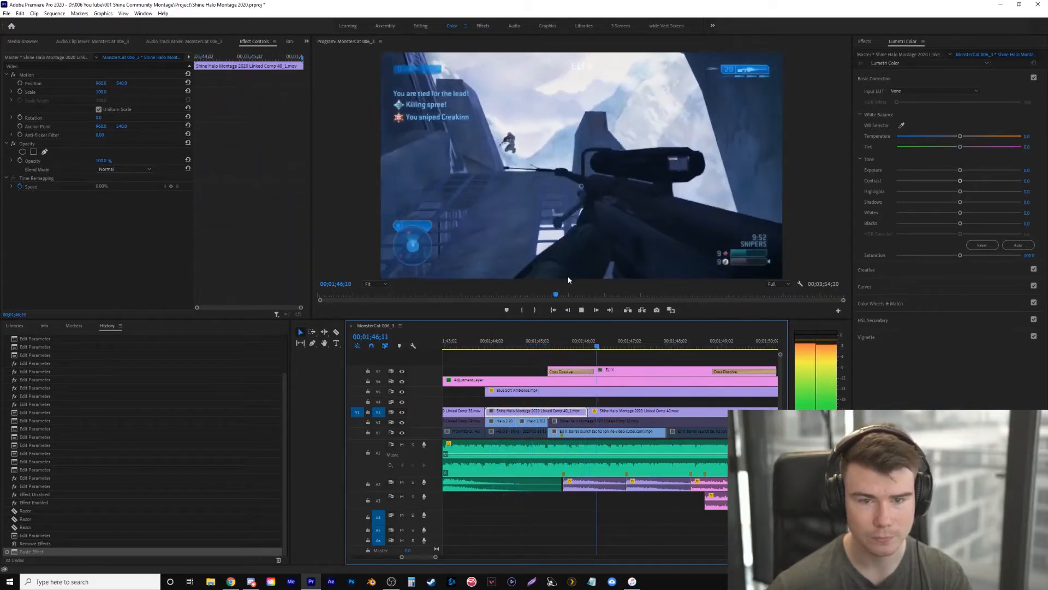
key("minus")
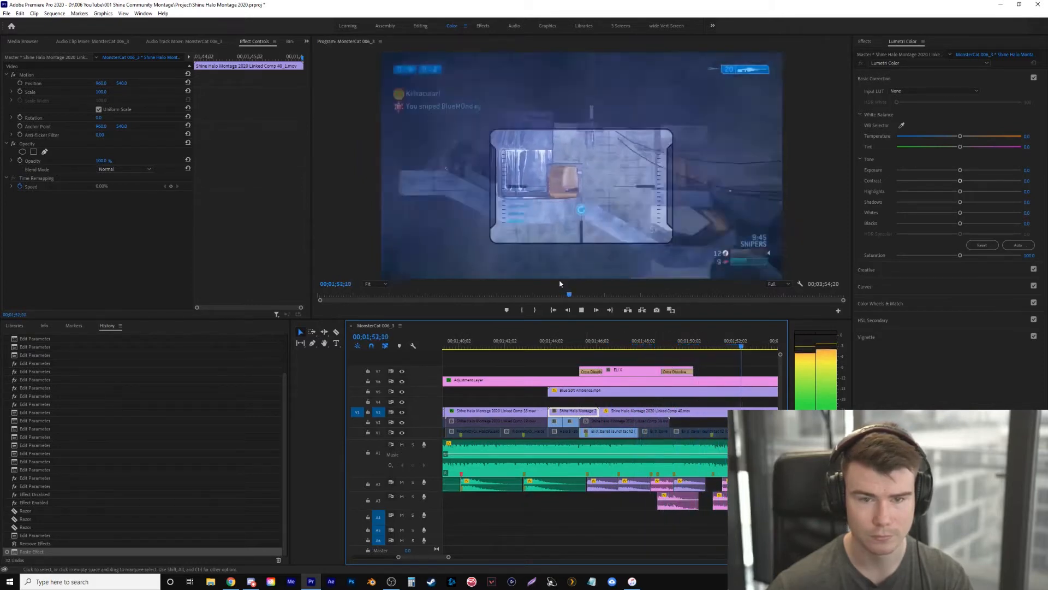
Raise Contrast to about 18 on the blue clip at 00;01;44;17 and display the Lumetri Scopes
left_click(588, 348)
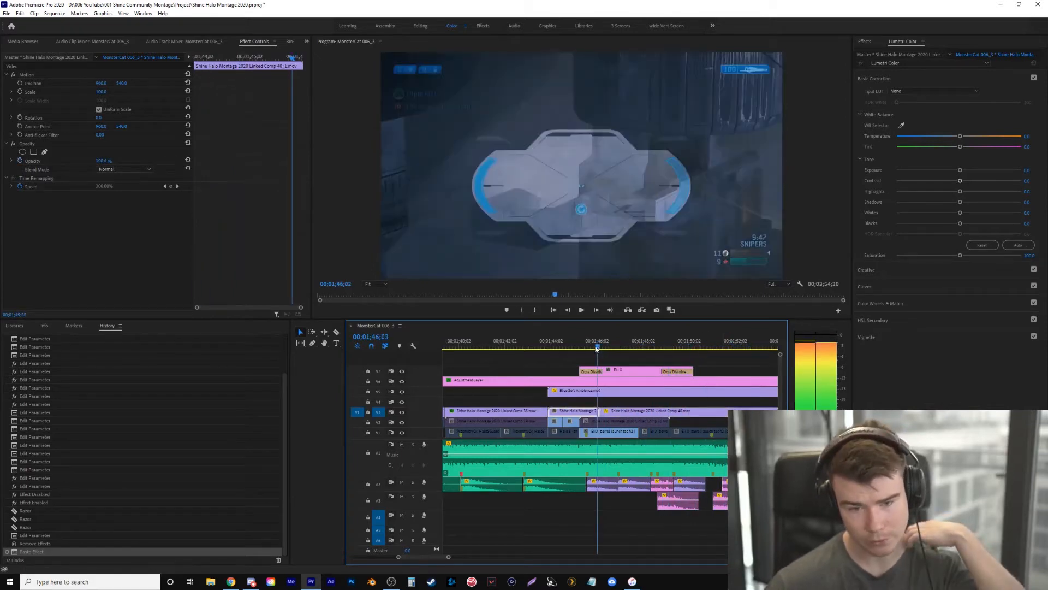
left_click_drag(588, 350, 562, 352)
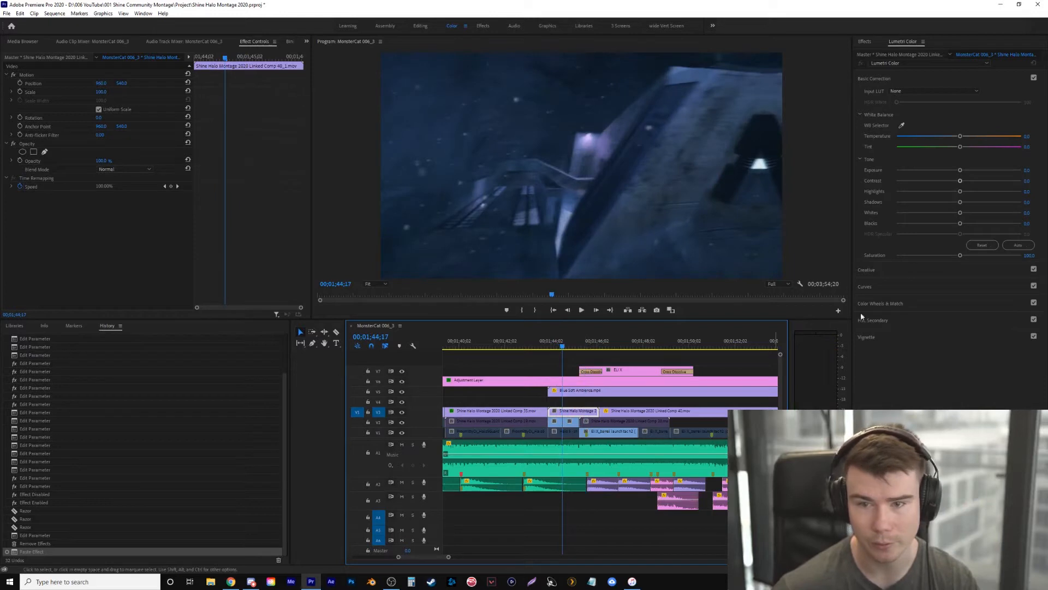
left_click_drag(962, 183, 971, 181)
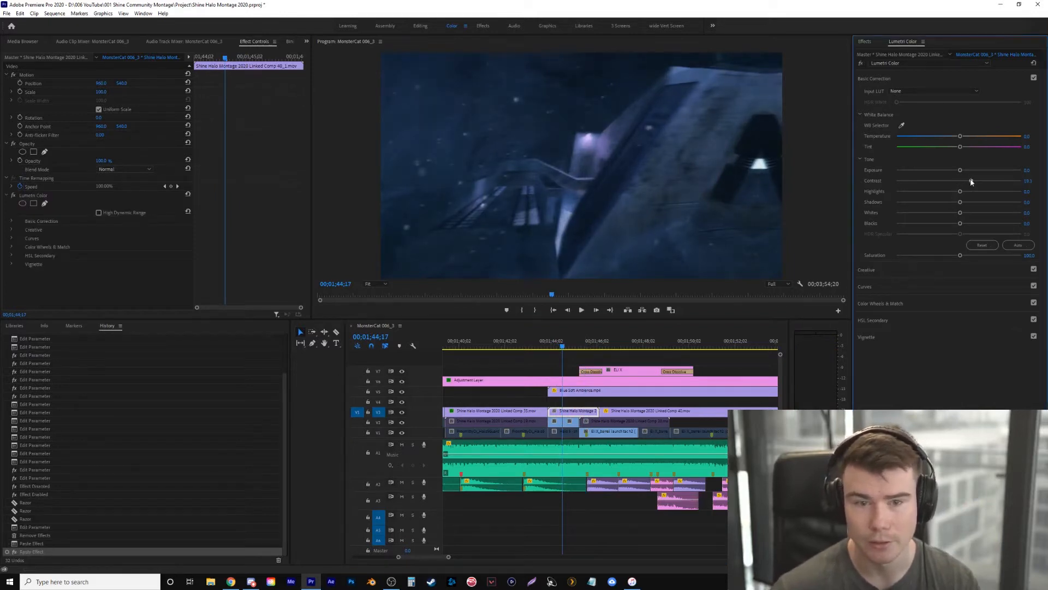
left_click(307, 42)
left_click(353, 61)
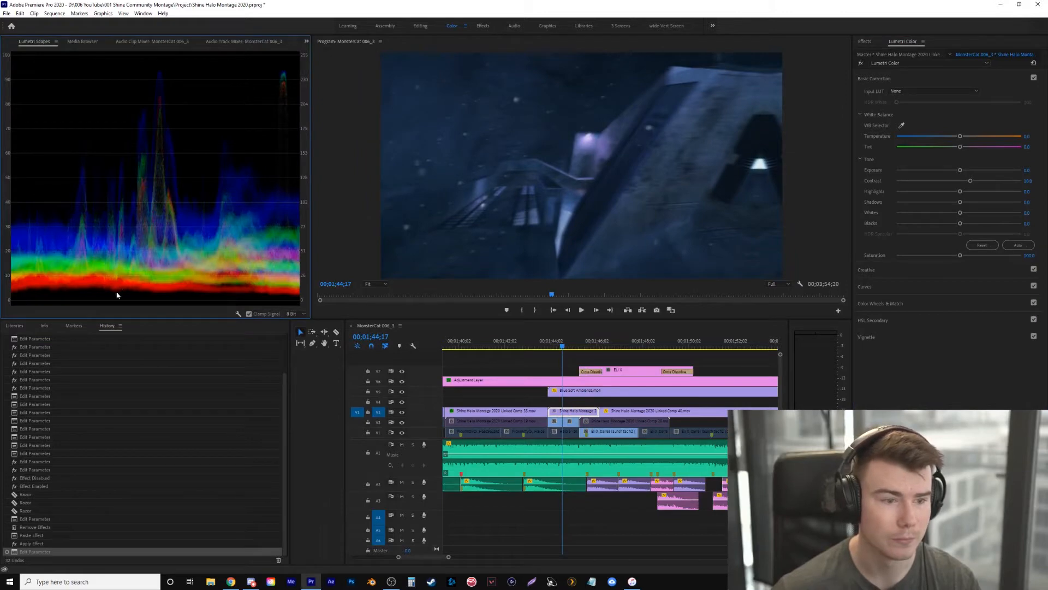
Raise the same clip's Exposure to 0.6 and check the grade across its frames up to 00;01;45;19
left_click_drag(565, 347, 574, 347)
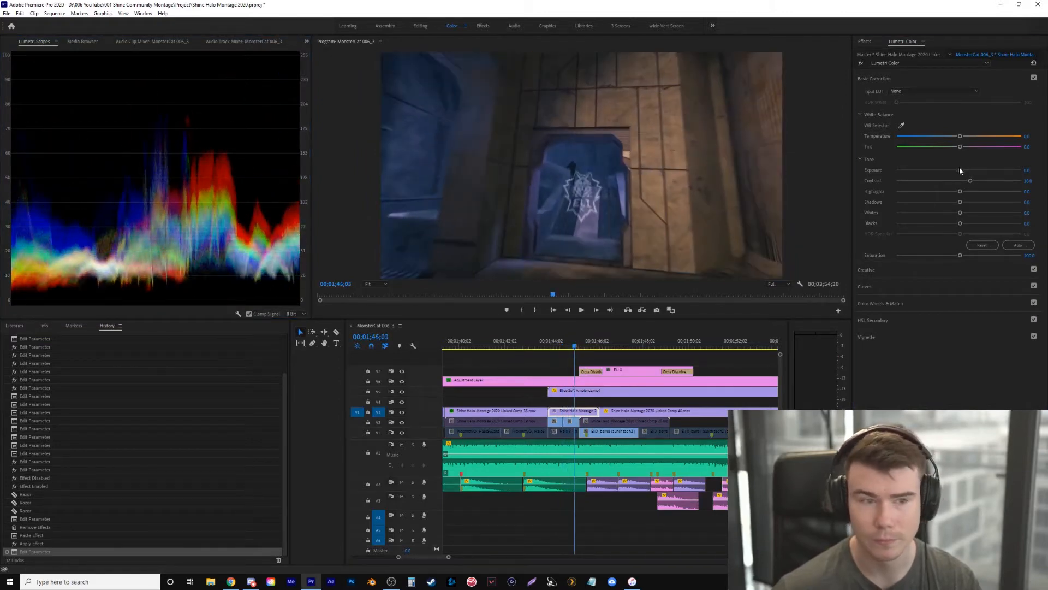
left_click_drag(960, 170, 966, 171)
left_click_drag(557, 347, 589, 349)
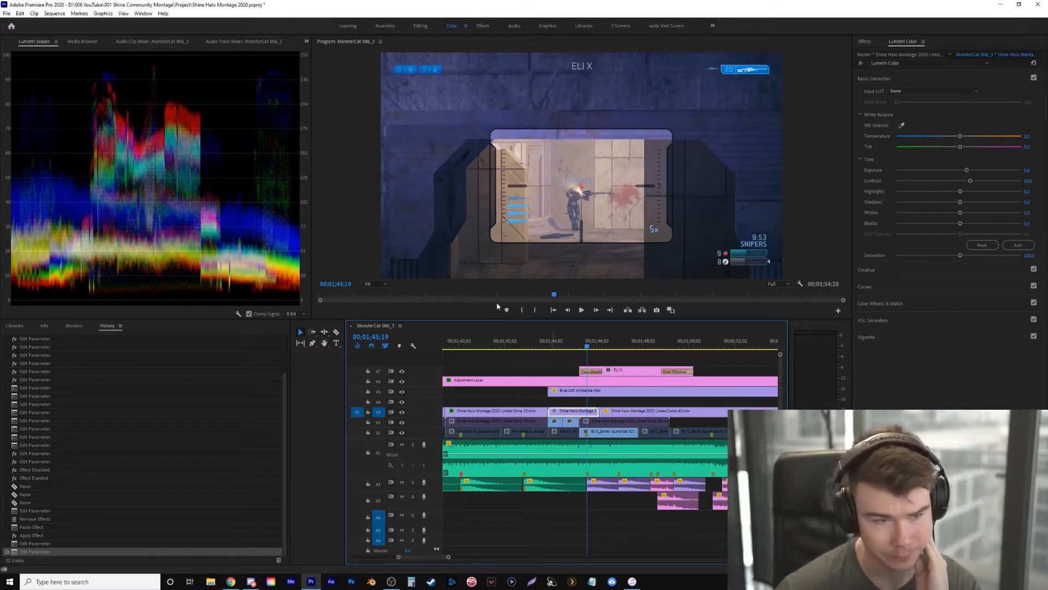
Show the graded clip's effect controls and copy its Lumetri Color effect
left_click(307, 42)
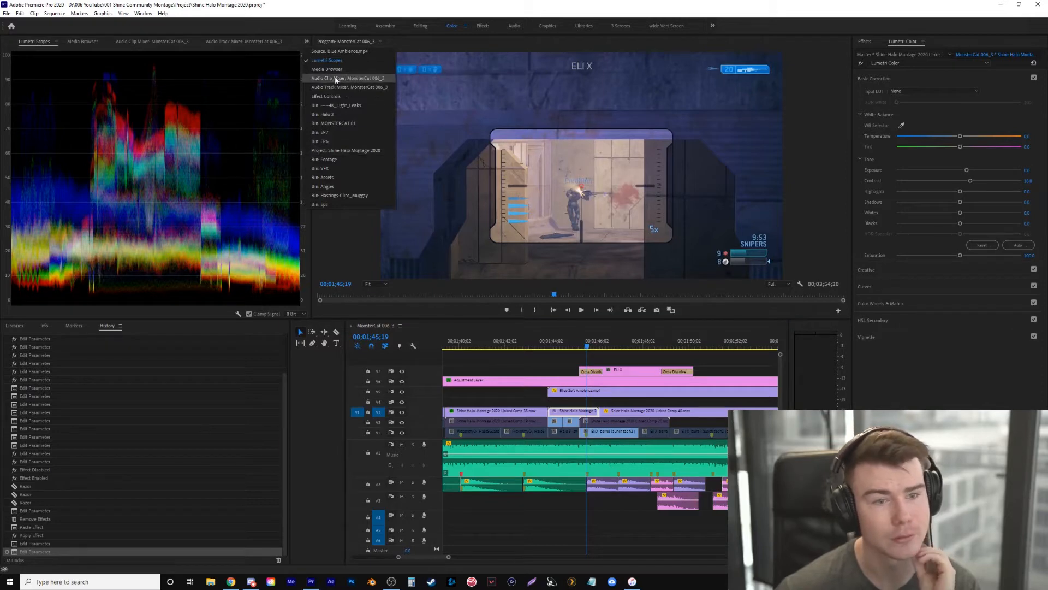
left_click(334, 96)
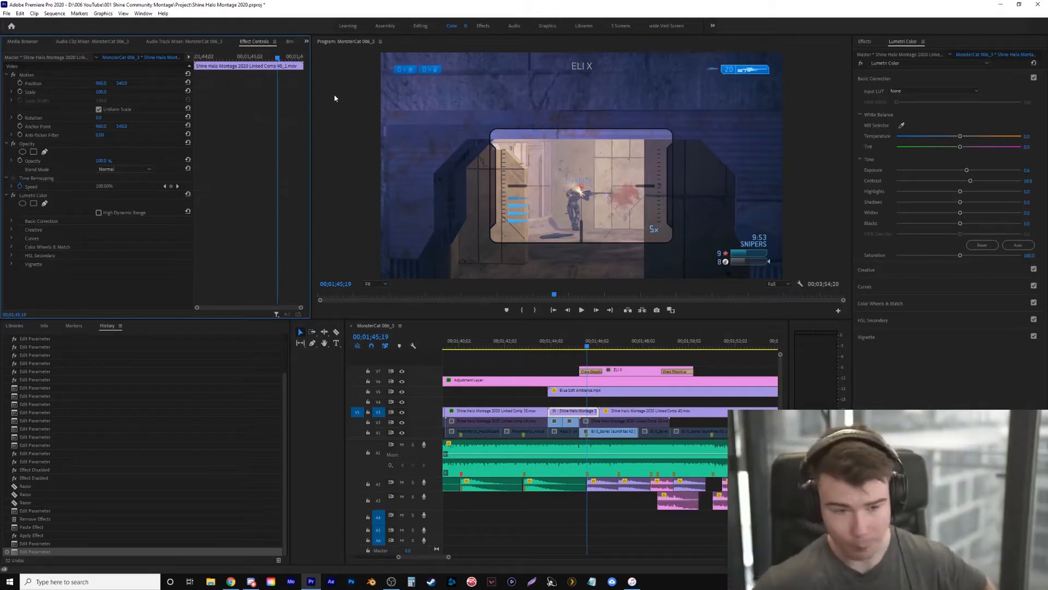
left_click(25, 197)
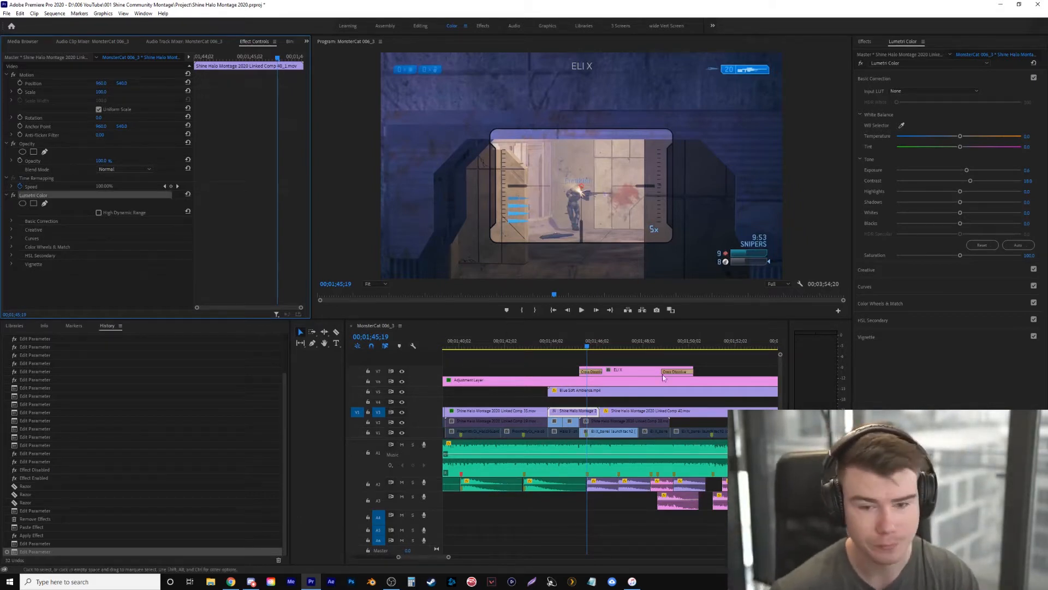
Compare the graded clip with the following ELI X clip, and try pasting the copied effect onto the clip at 00;01;47;00
mouse_move(592, 347)
left_mouse_down()
mouse_move(618, 348)
mouse_move(605, 347)
left_mouse_up()
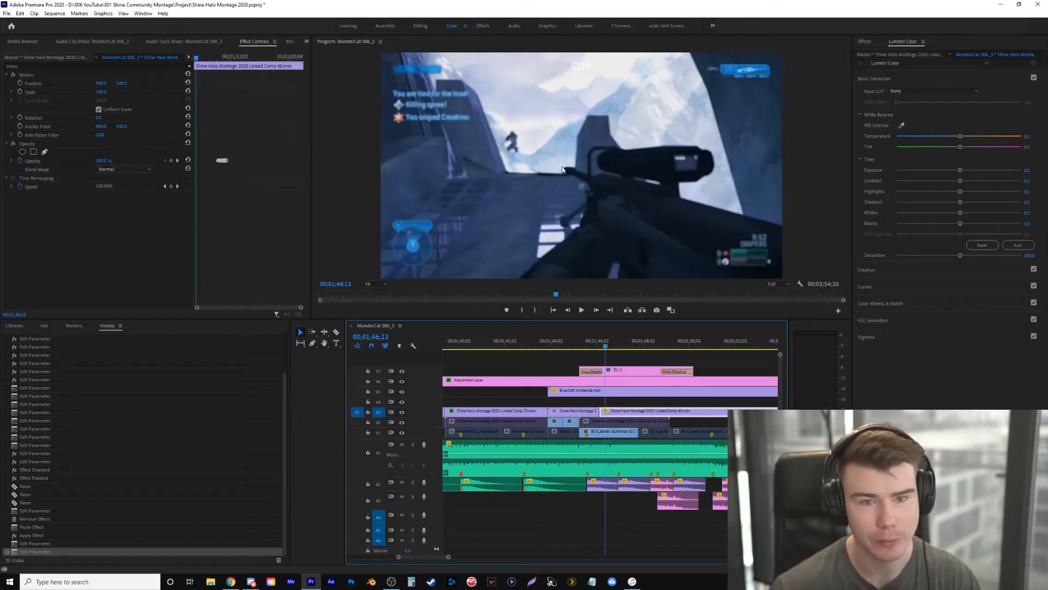
key("space")
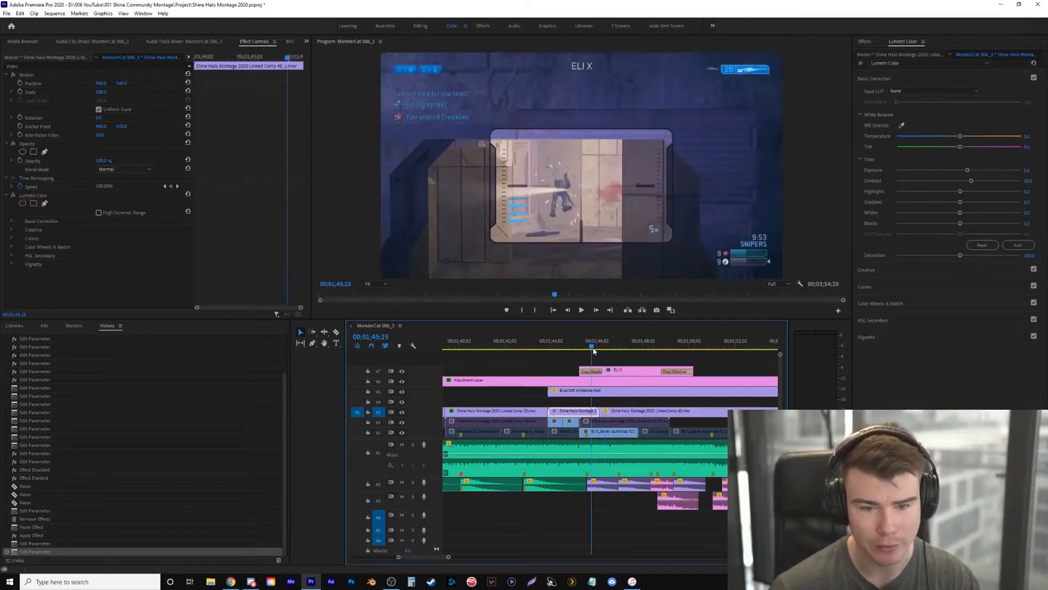
key("space")
left_click_drag(593, 347, 618, 351)
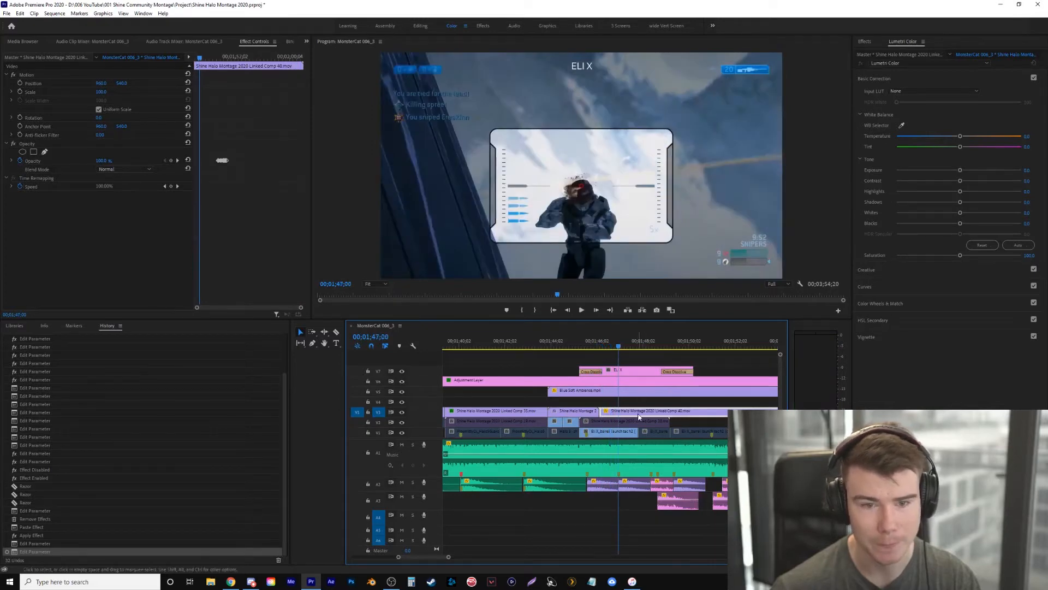
key("ctrl+v")
key("ctrl+z")
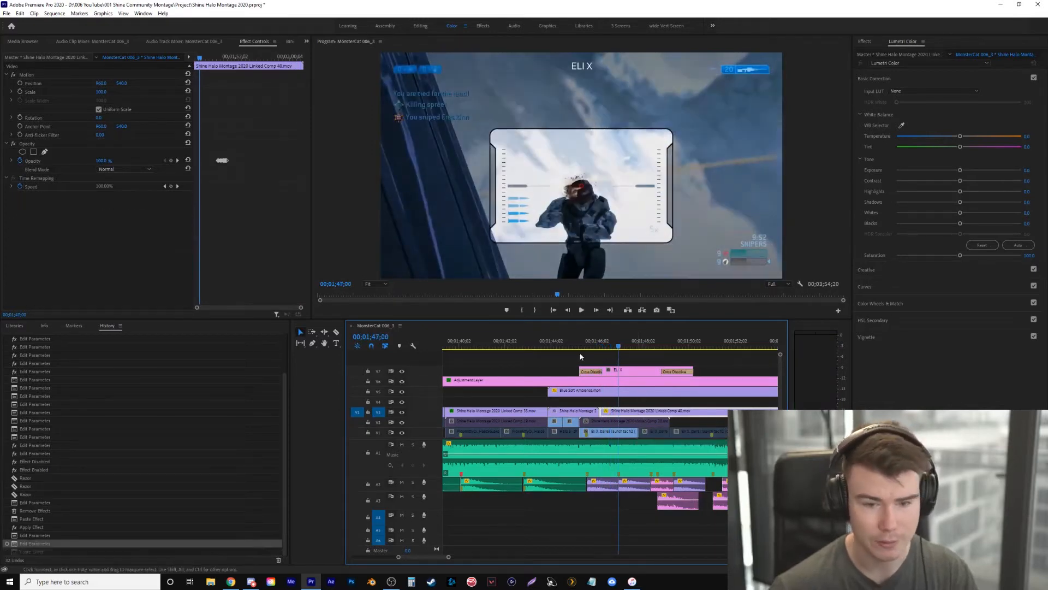
Copy the Lumetri Color effect again, paste it onto the following clip, and compare it on and off at 00;01;51;29
left_click(587, 347)
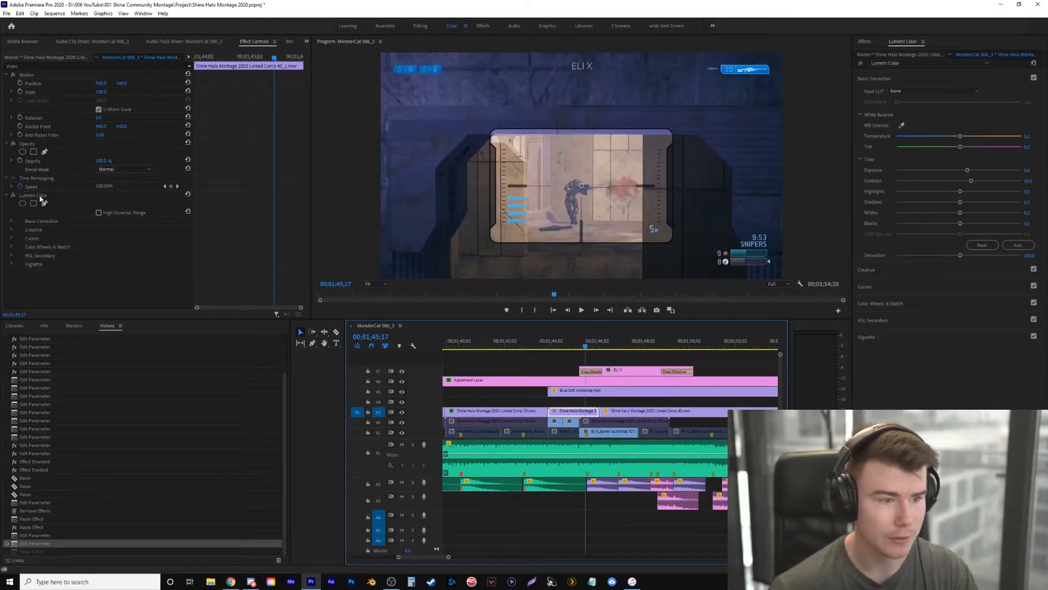
left_click(40, 196)
left_click_drag(610, 345, 620, 345)
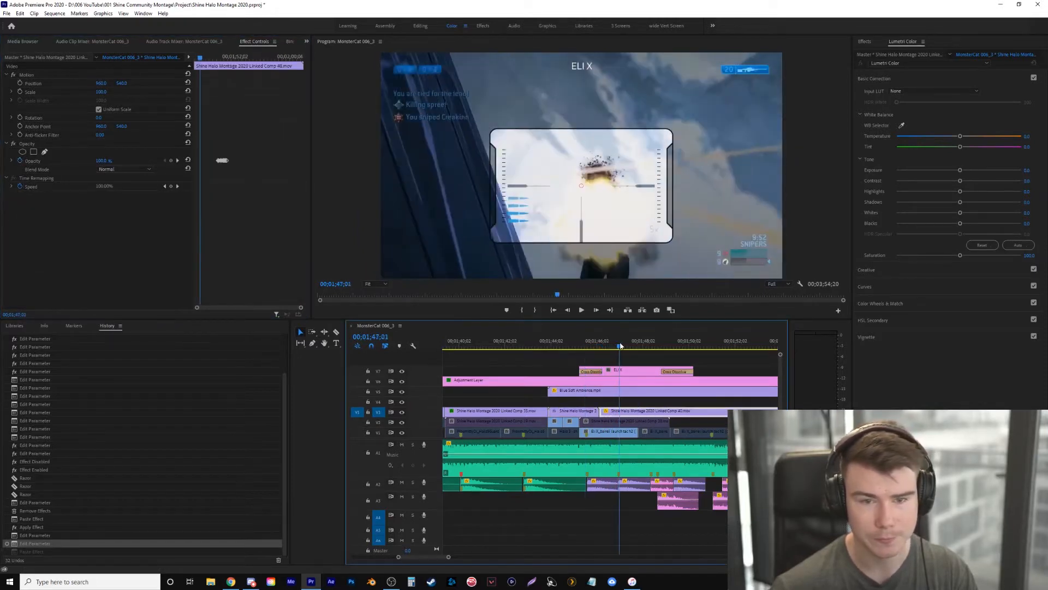
left_click_drag(599, 346, 734, 363)
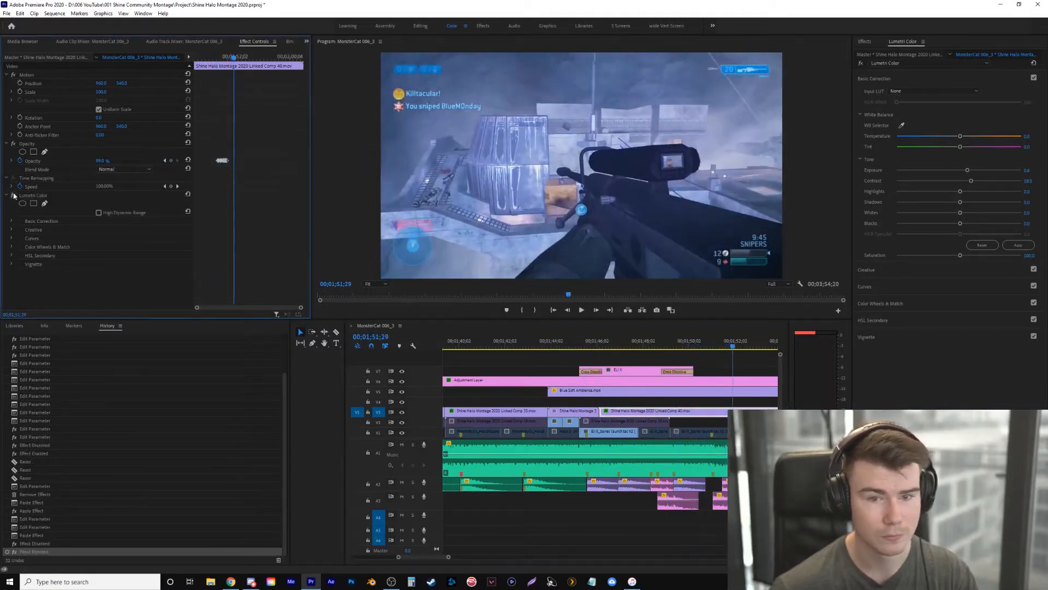
Play through the newly graded clip and split it at 00;01;55;10, where the bright snowy shot begins
key("space")
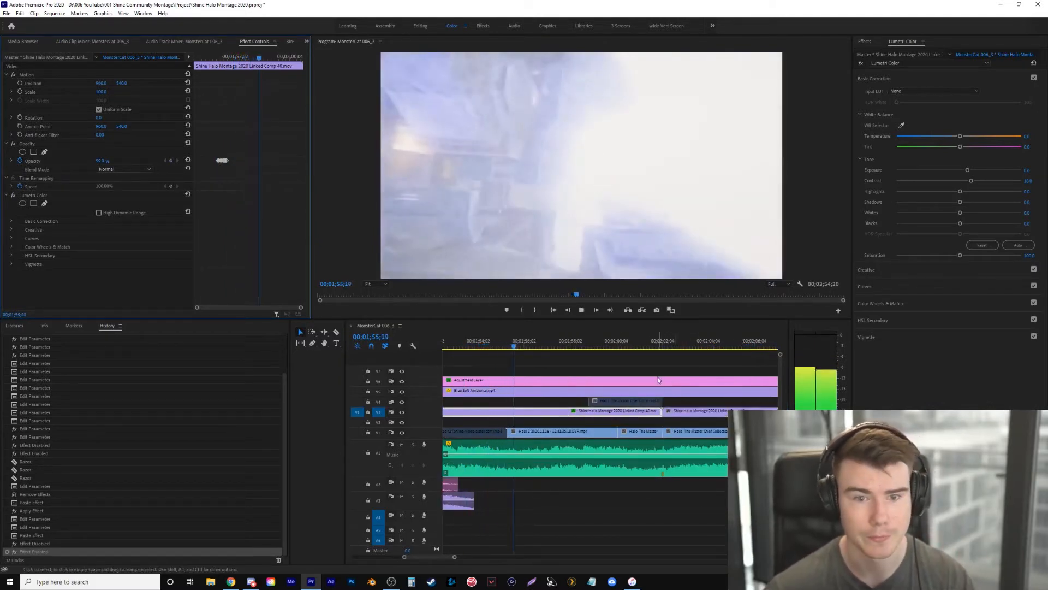
key("space")
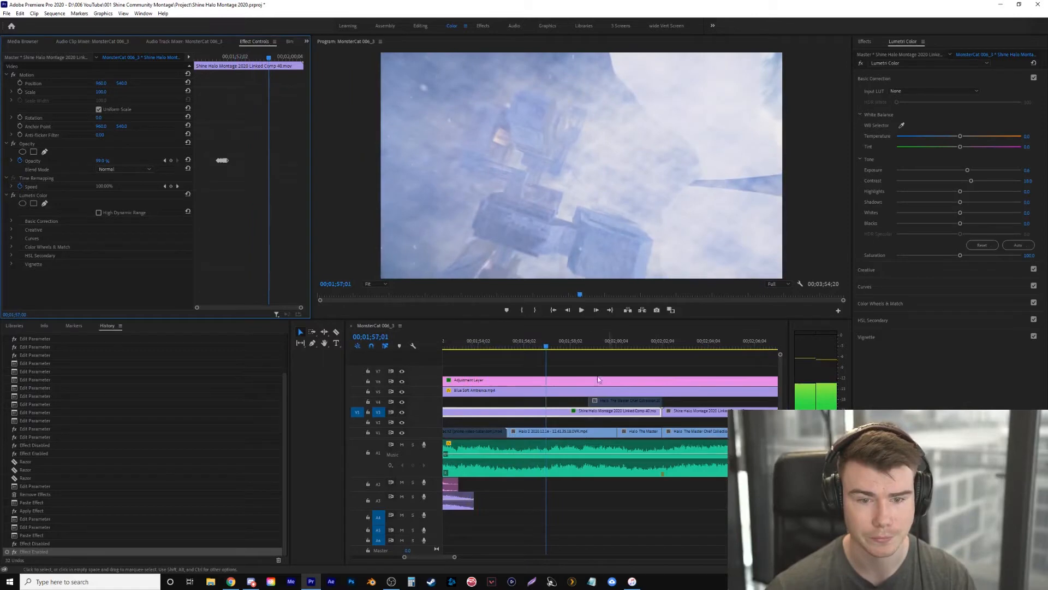
left_click(507, 346)
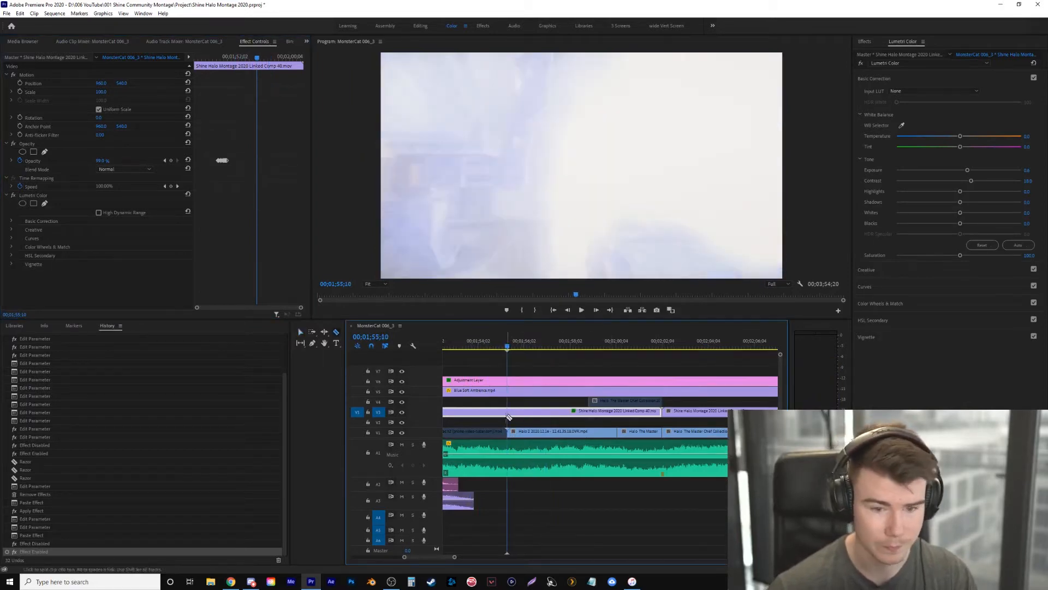
Split the V3 clip again at 00;02;00;06, where the underlying footage changes
left_click_drag(525, 348, 617, 382)
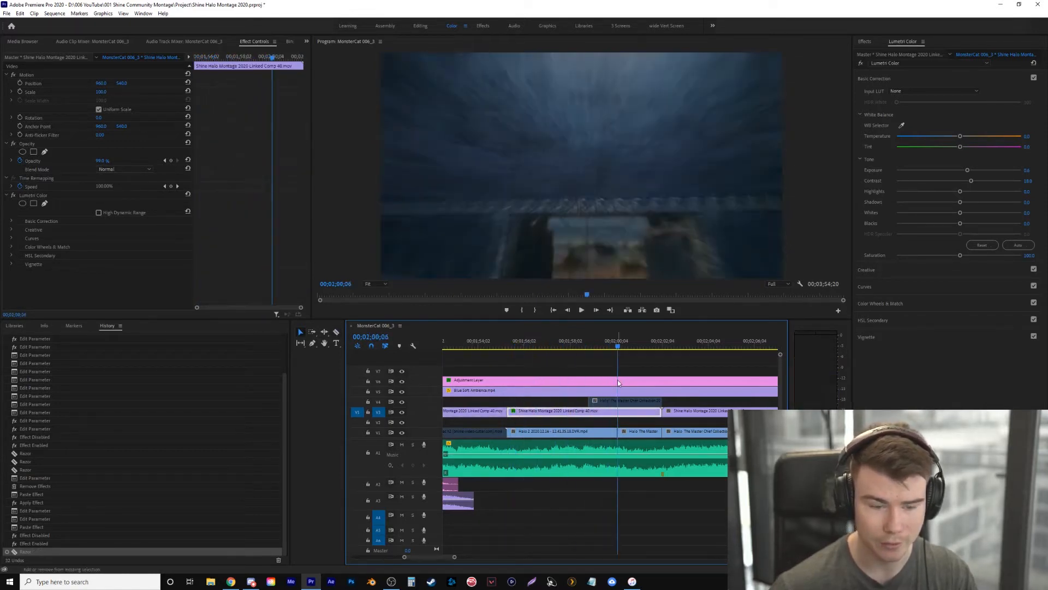
key("Left")
key("Right")
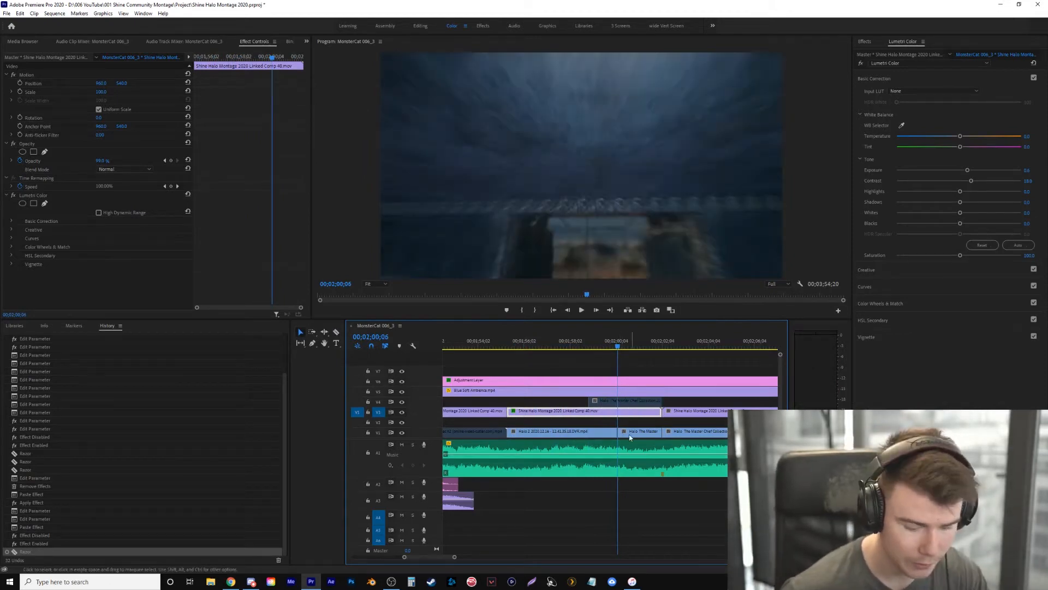
Compare the new short segment with its Lumetri Color effect off and on at 00;02;01;16
left_click_drag(639, 346, 650, 349)
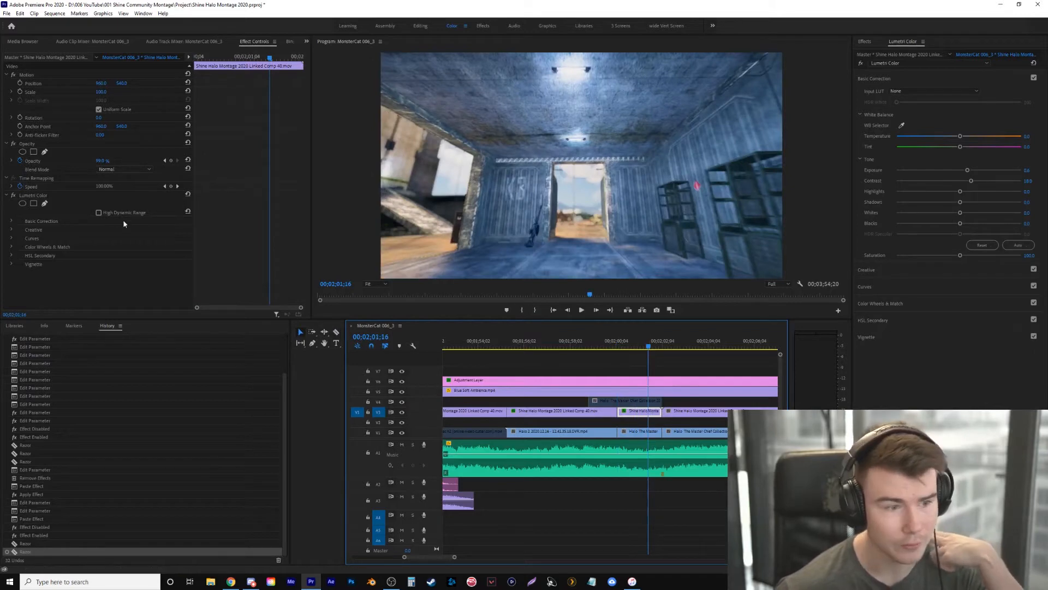
left_click(12, 196)
left_click(12, 195)
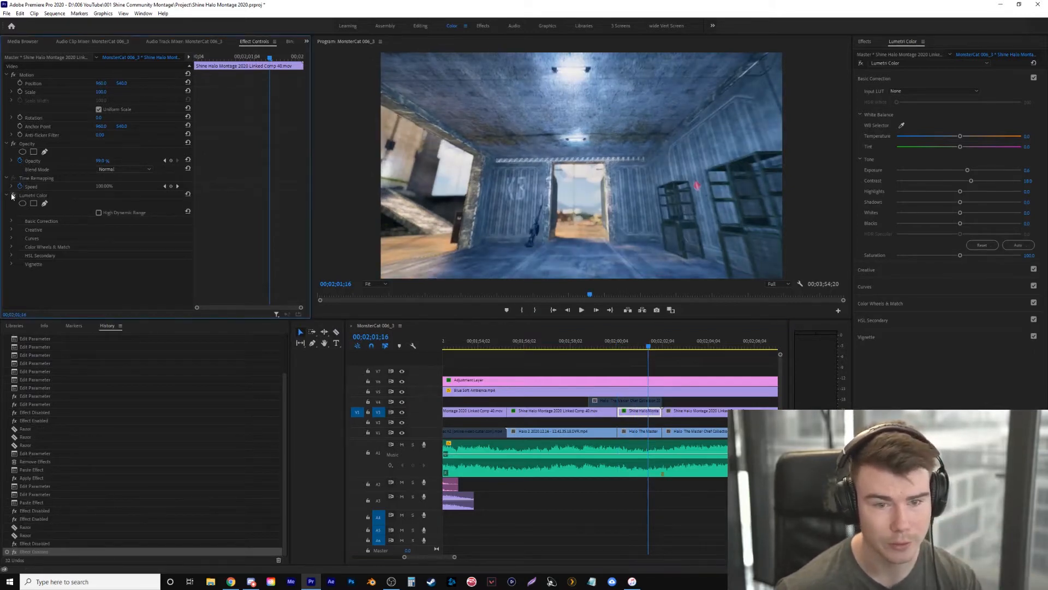
Show the Lumetri Scopes and compare the bright snowy shot near 00;01;56;29 with the blue interior shot near 00;02;00;17
left_click(546, 344)
left_click_drag(631, 342, 547, 356)
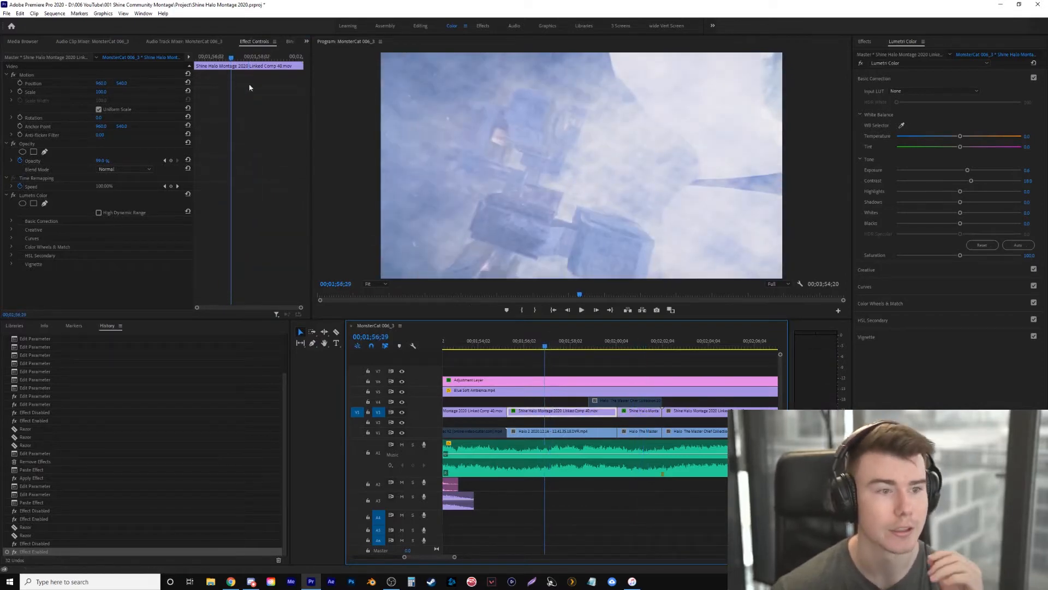
left_click(305, 42)
left_click(344, 66)
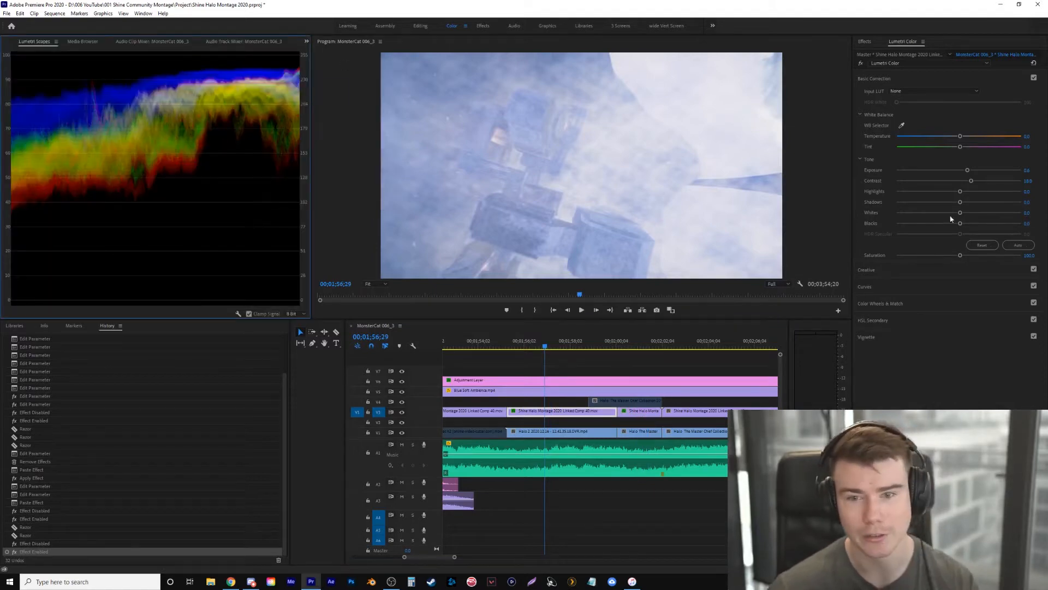
left_click_drag(519, 354, 626, 375)
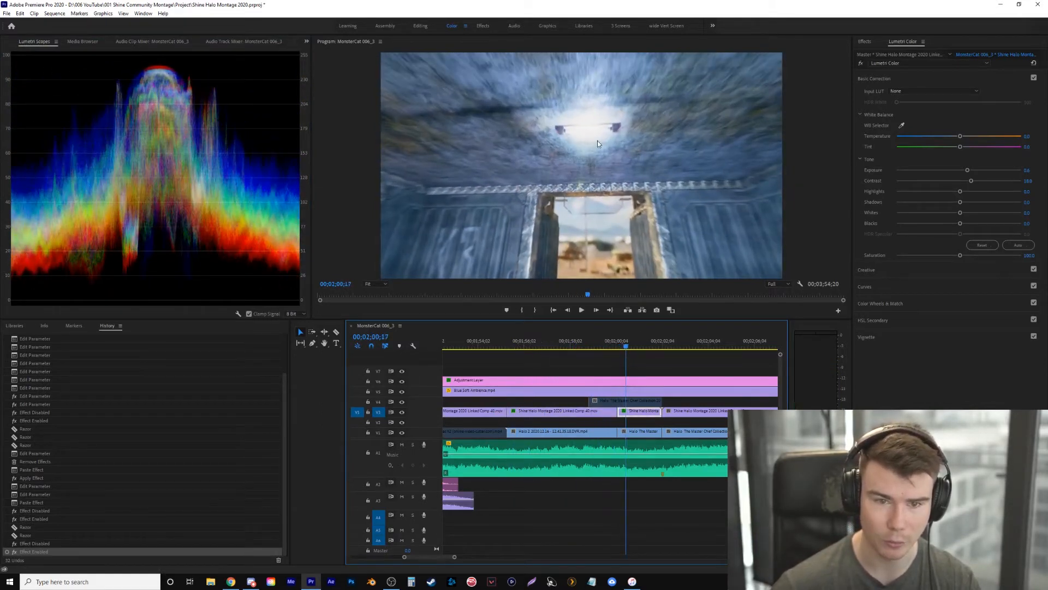
left_click_drag(592, 344, 570, 376)
key("space")
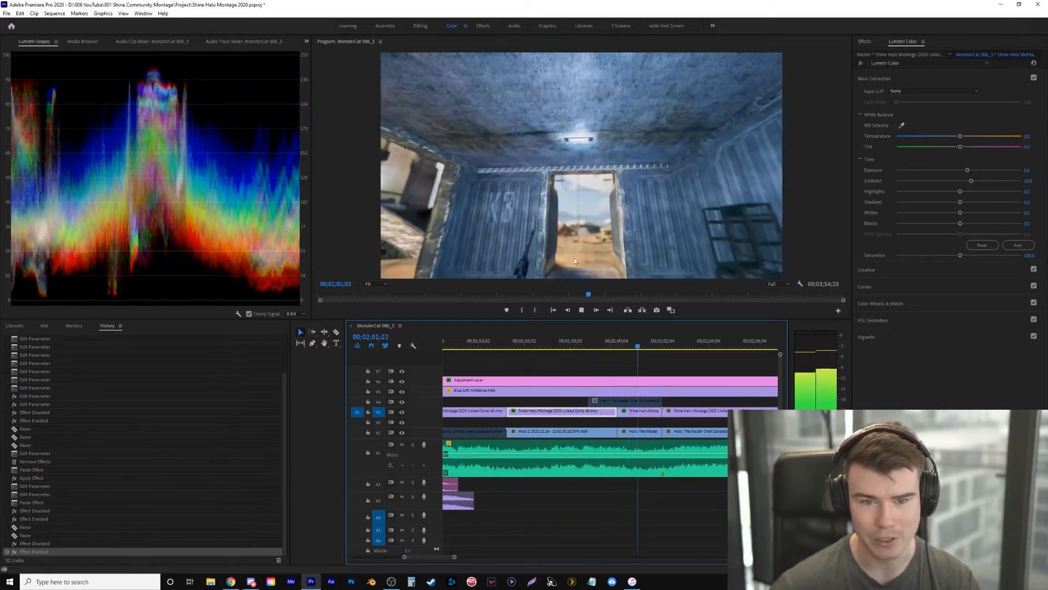
Lower the Shadows and Blacks of the bright snowy V3 clip around 00;01;56;15, and play it back from just before its start
left_click_drag(627, 341, 545, 406)
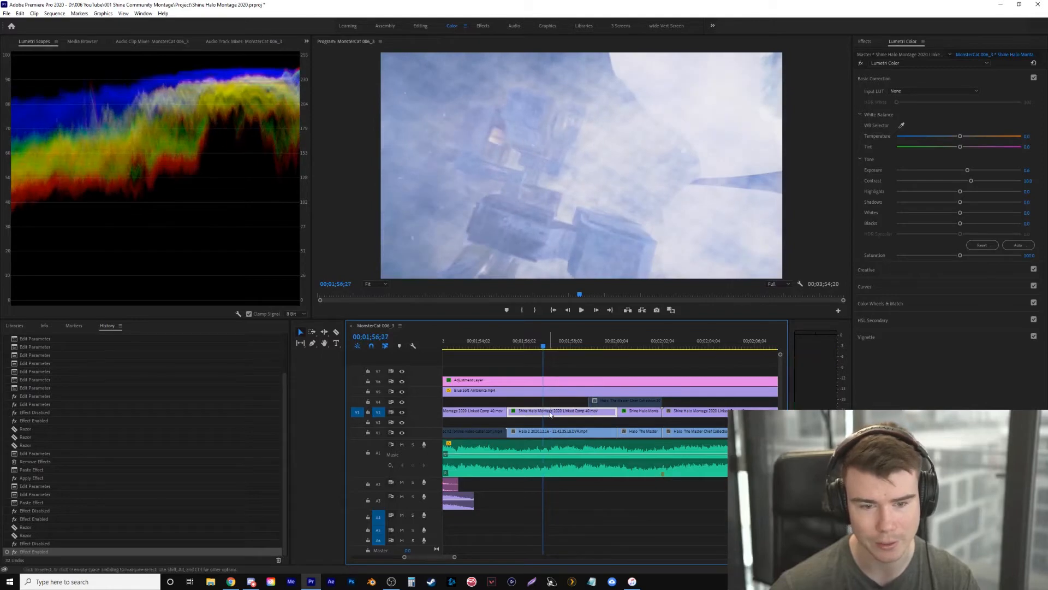
left_click_drag(513, 353, 535, 354)
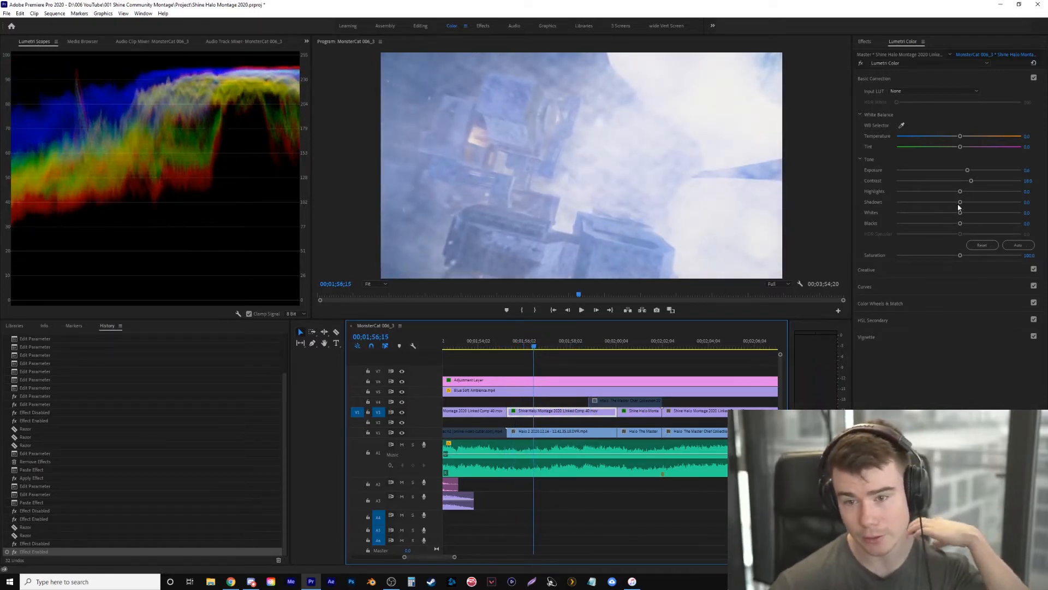
left_click_drag(958, 206, 927, 226)
left_click_drag(614, 339, 502, 355)
key("space")
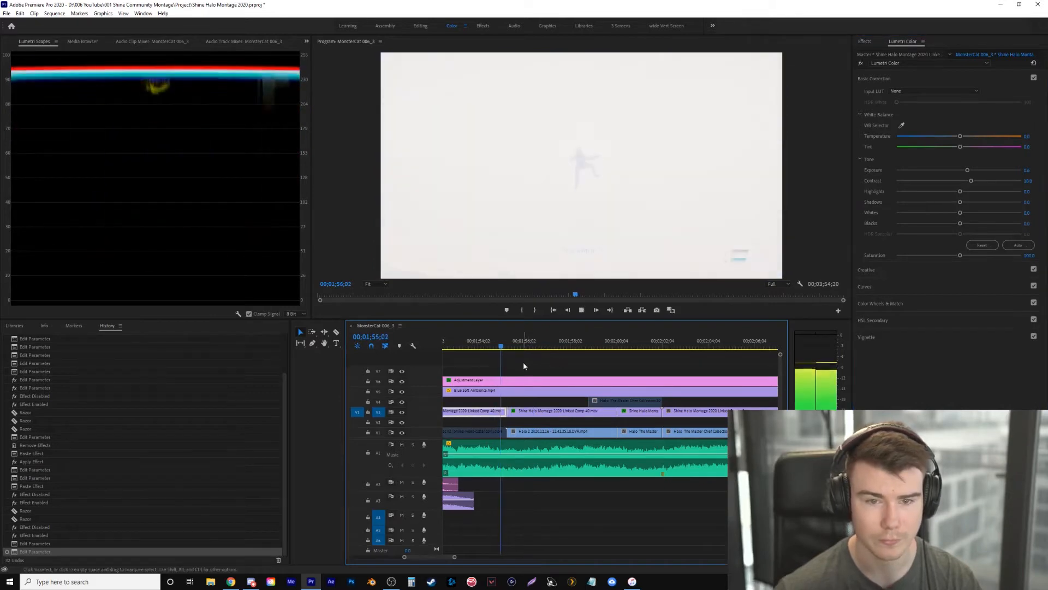
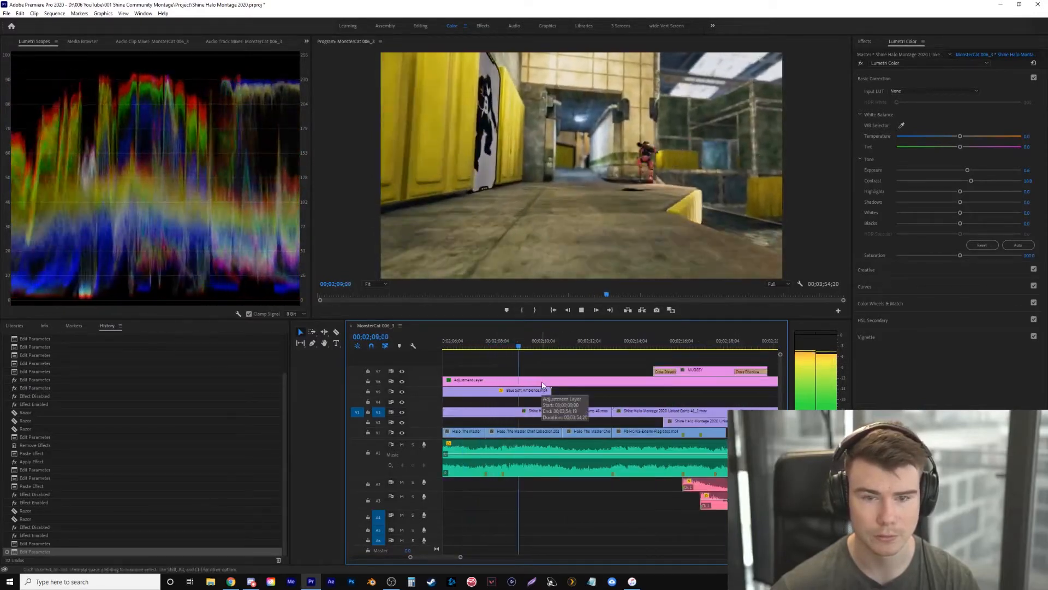
Review the following gameplay and cinematic shots from 00;02;09;11 through 00;02;39;04, checking picture levels against the scopes
key("space")
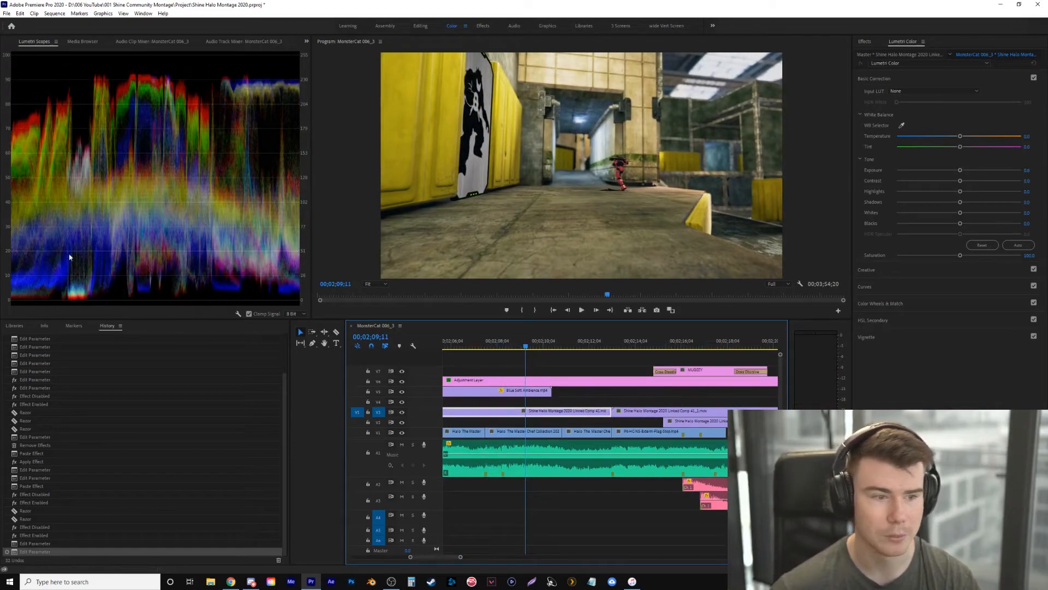
key("space")
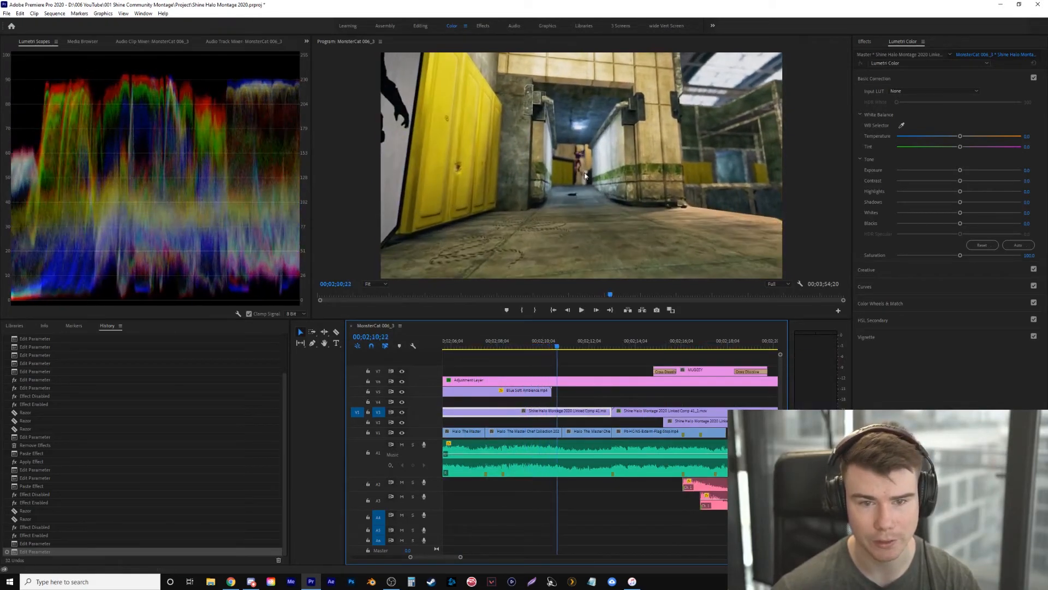
key("space")
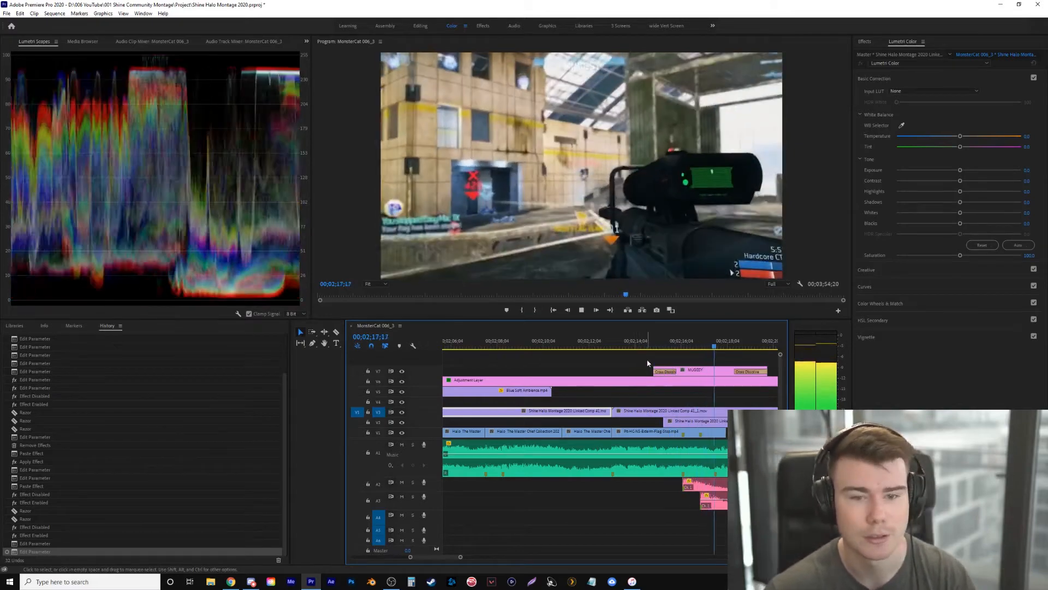
left_click(663, 346)
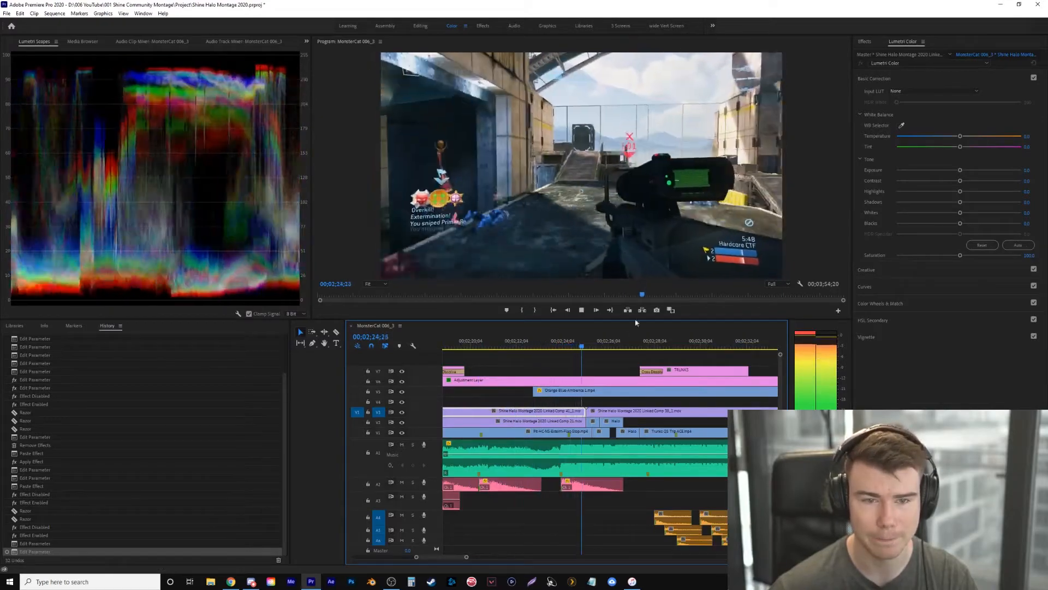
key("space")
left_click_drag(561, 343, 643, 371)
key("space")
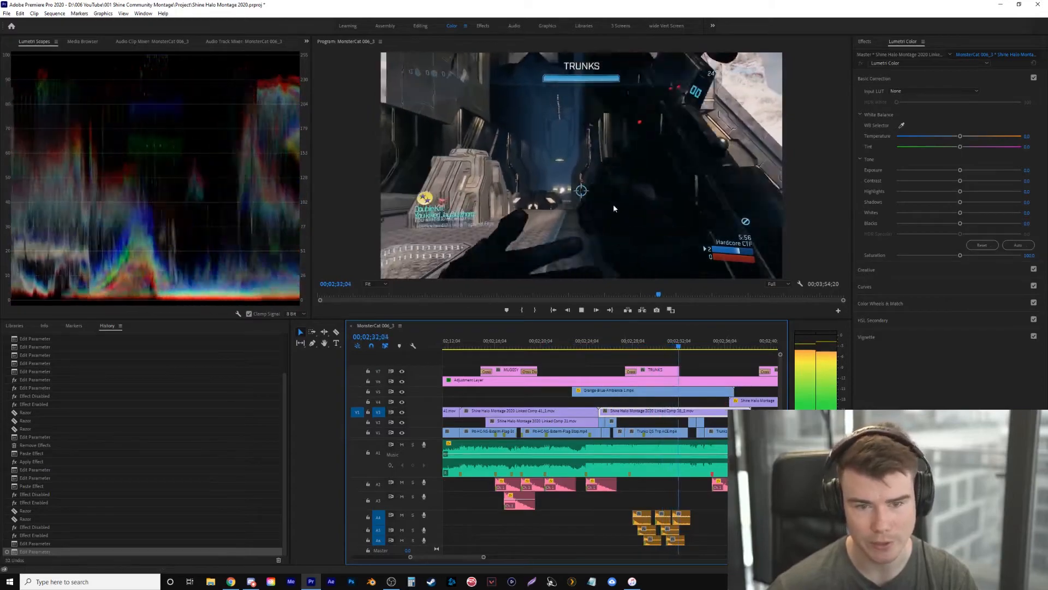
left_click_drag(709, 348, 688, 357)
key("space")
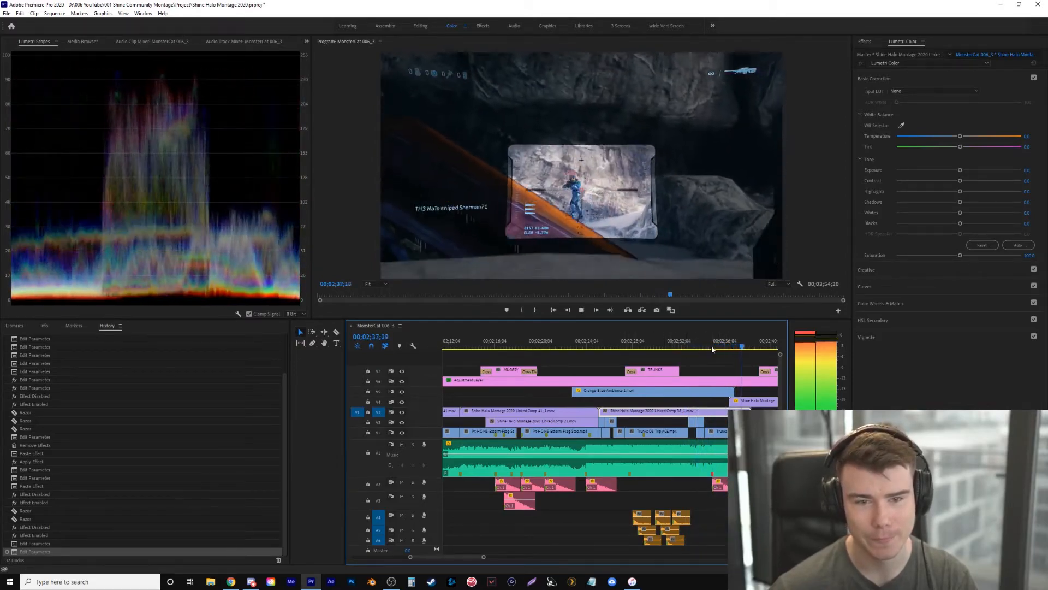
key("space")
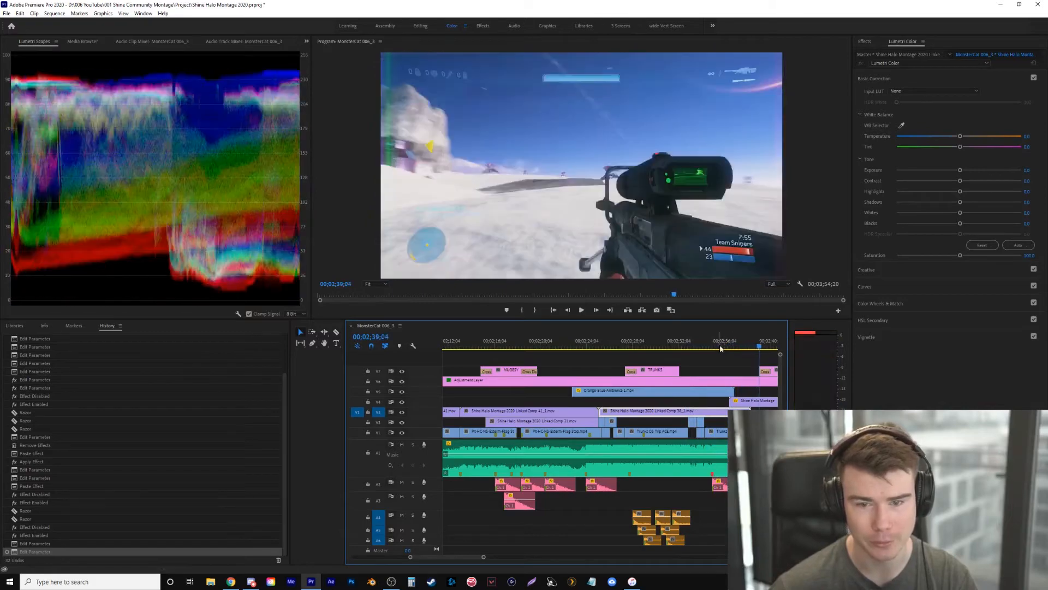
left_click_drag(730, 348, 733, 347)
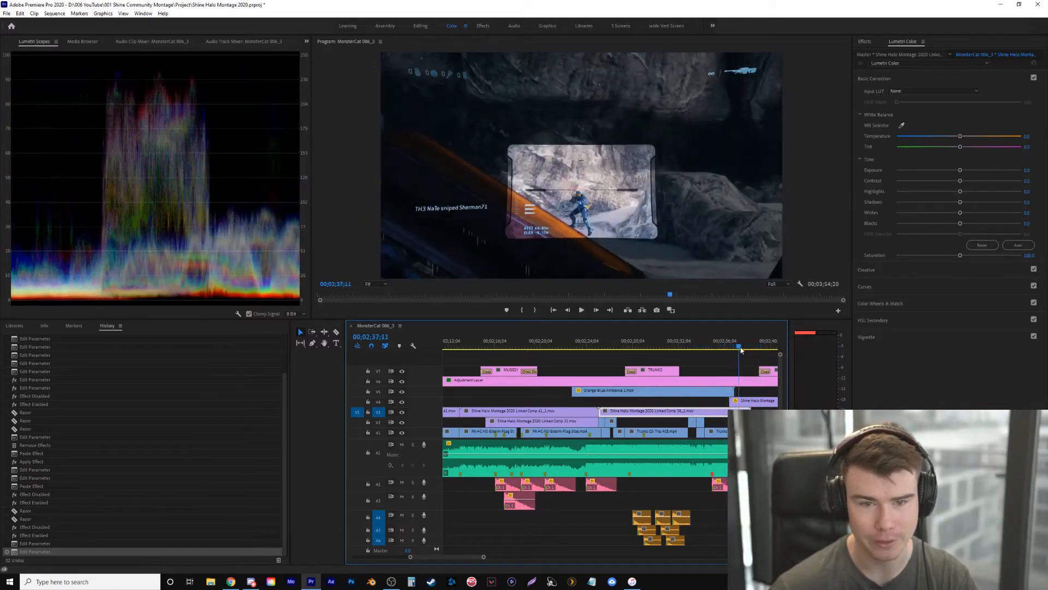
key("equal")
key("space")
key("space")
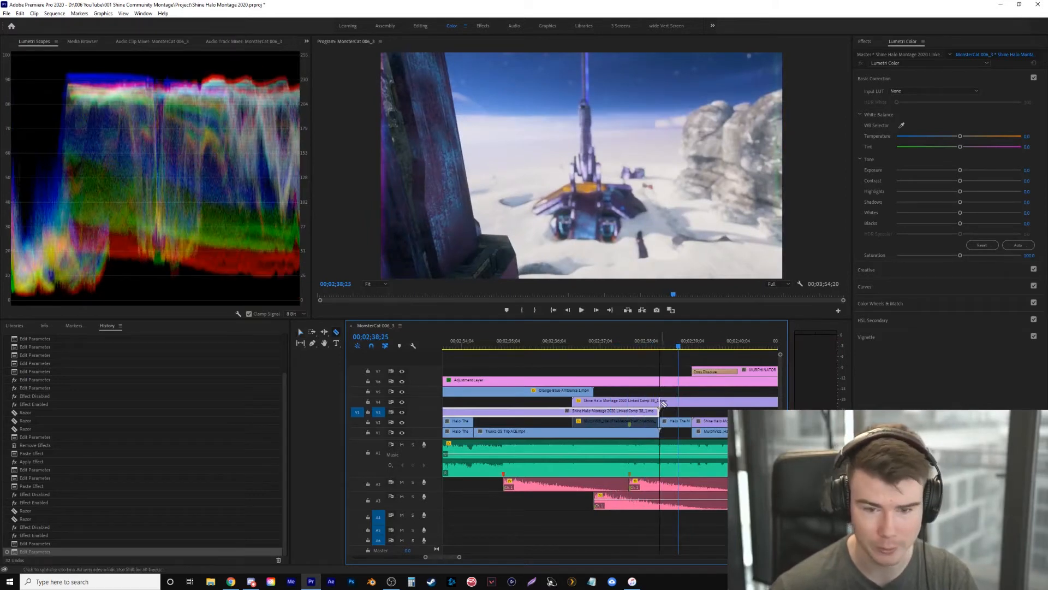
left_click(661, 348)
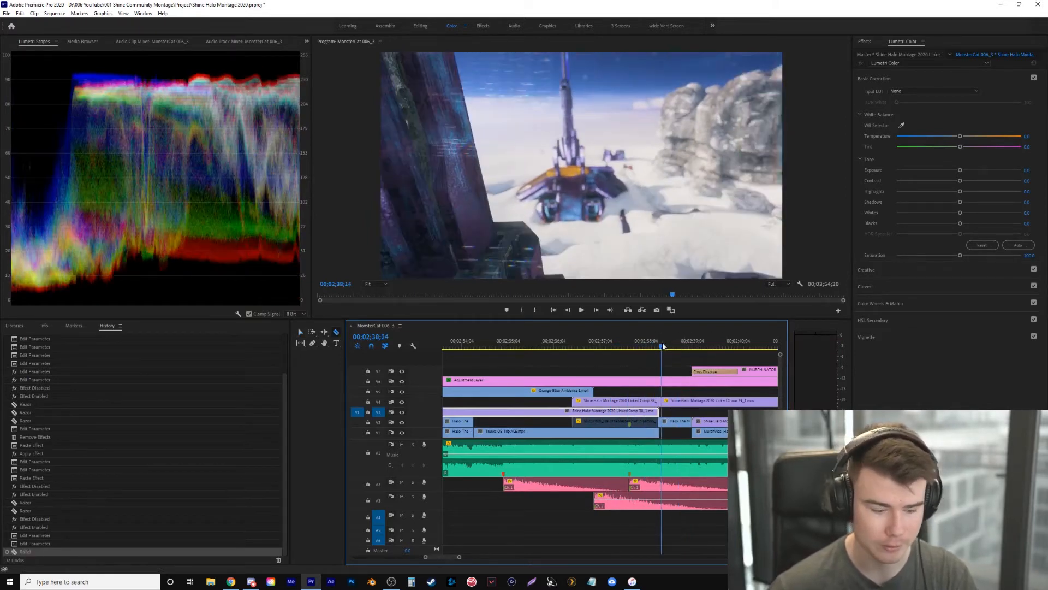
key("ctrl+z")
Split the V4 clip at 00;02;38;13, where the underlying snowy footage starts, and again at 00;02;39;04, where the next gameplay begins
key("equal")
key("equal")
left_click(606, 343)
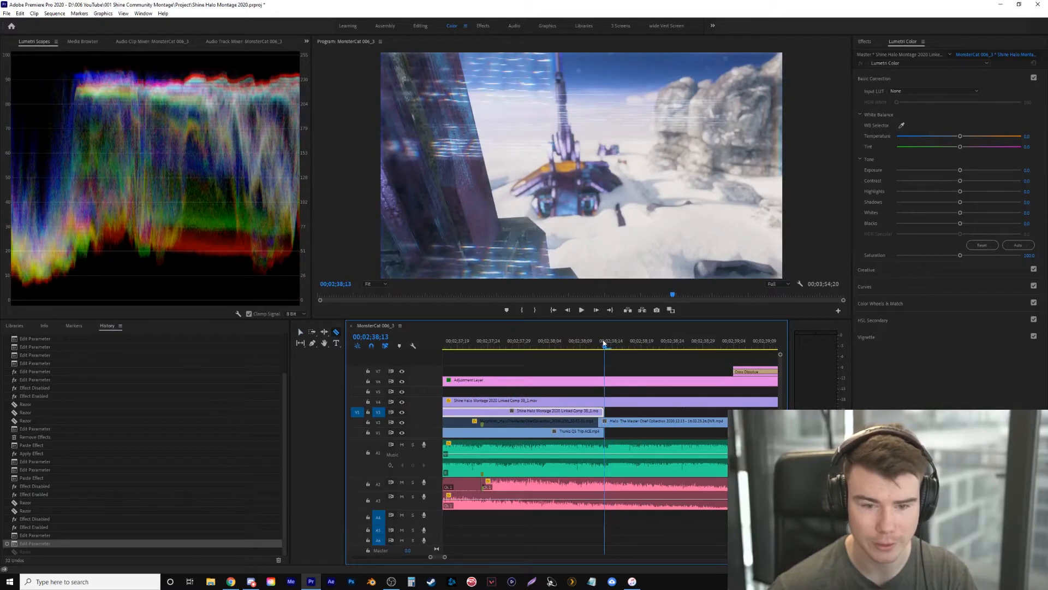
left_click_drag(604, 343, 599, 343)
key("Right")
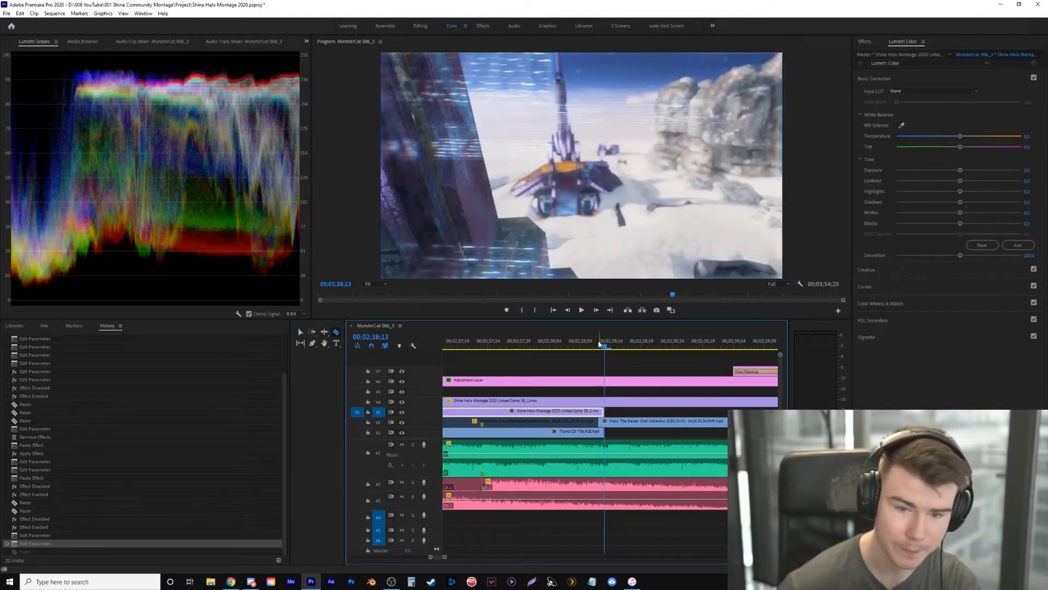
left_click(607, 404)
left_click_drag(679, 346, 732, 350)
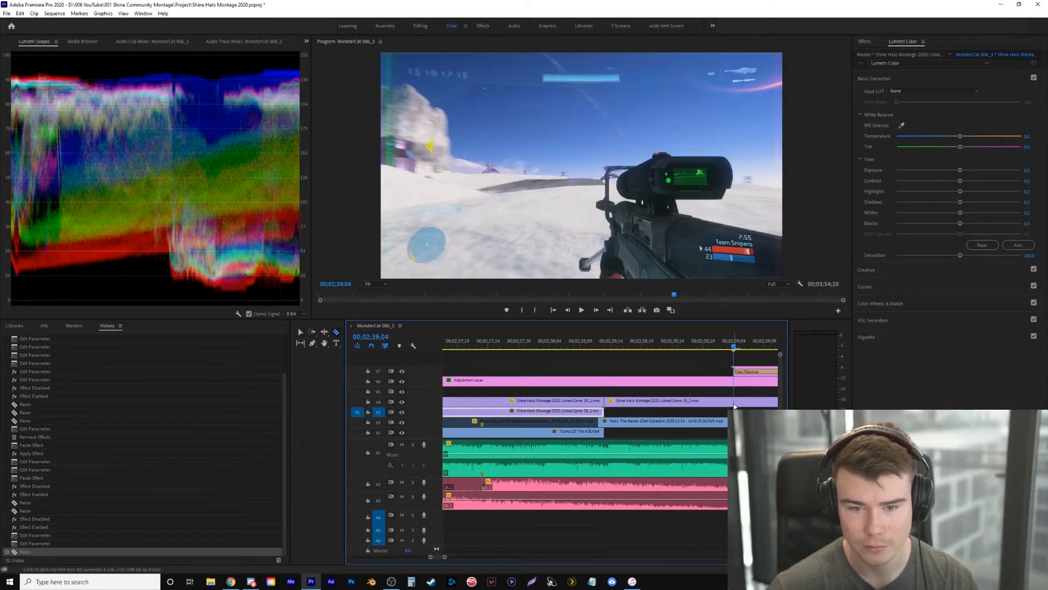
On the new V4 segment, lower Highlights to about -28, Shadows to about -28 and Blacks to about -4
left_click_drag(627, 348, 643, 350)
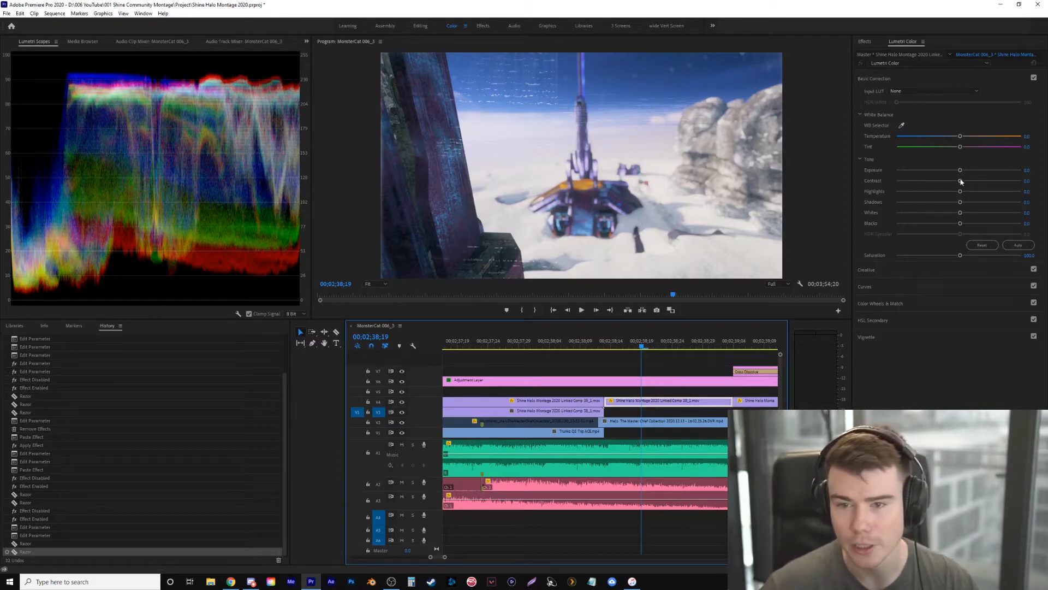
left_click_drag(961, 193, 937, 206)
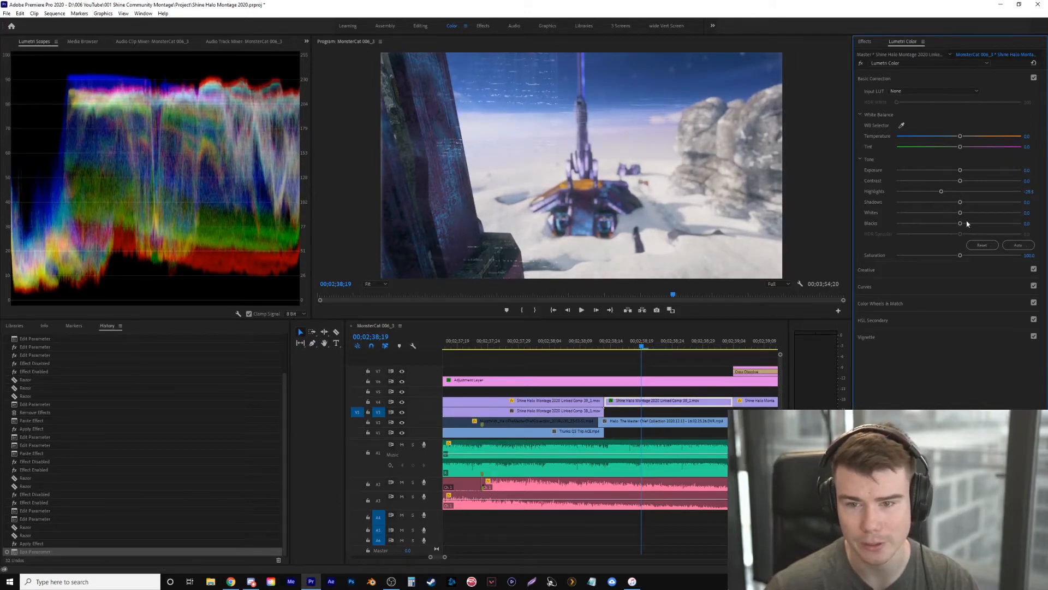
mouse_move(956, 207)
left_mouse_down()
mouse_move(944, 211)
mouse_move(958, 225)
left_mouse_up()
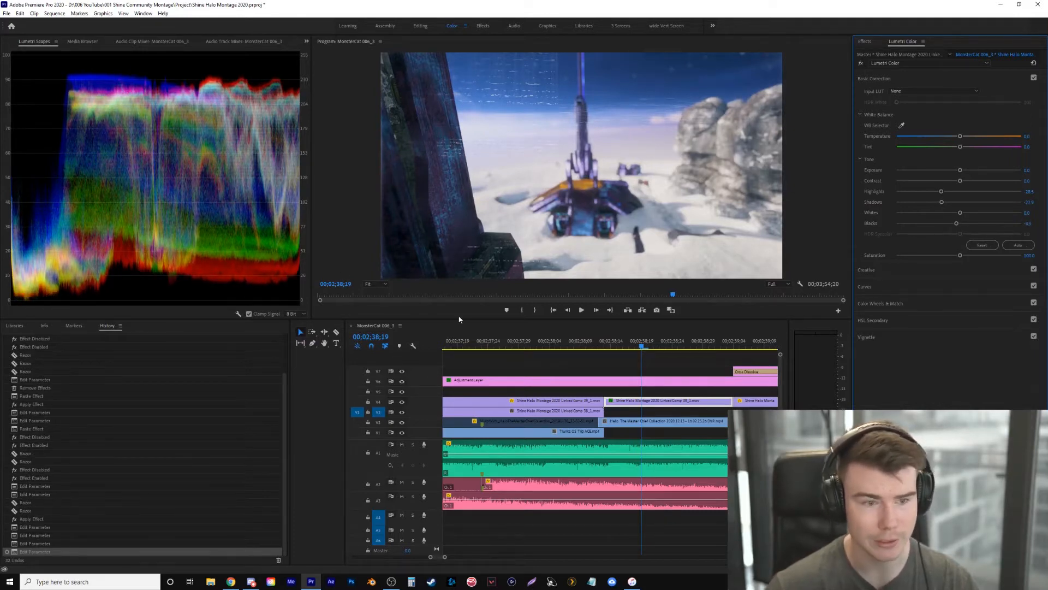
Show the V4 segment's effect settings and compare the shot with Lumetri Color off and on at 00;02;38;19
left_click(306, 42)
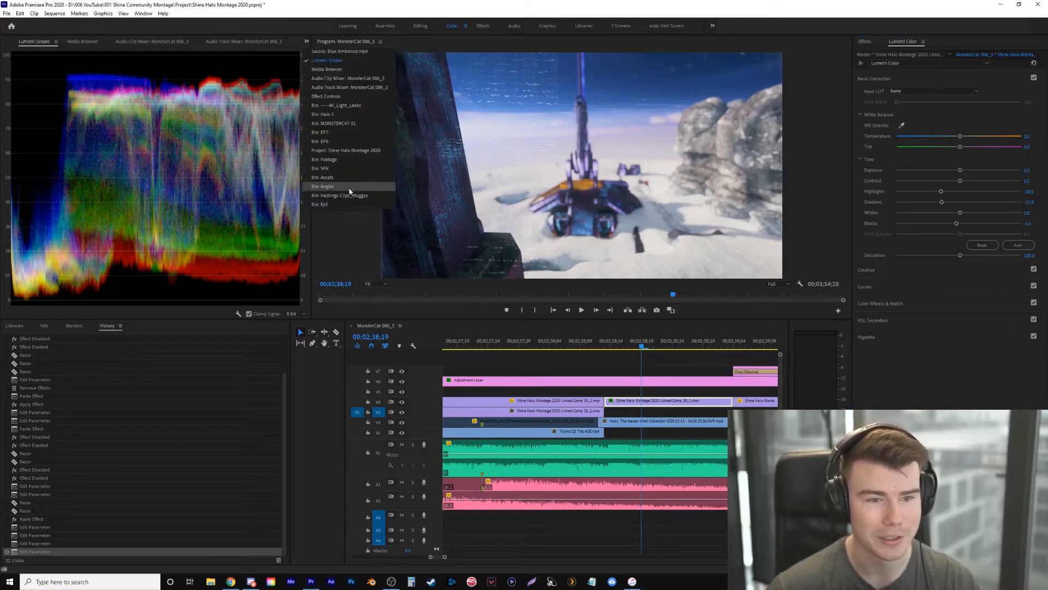
left_click(348, 104)
left_click(12, 196)
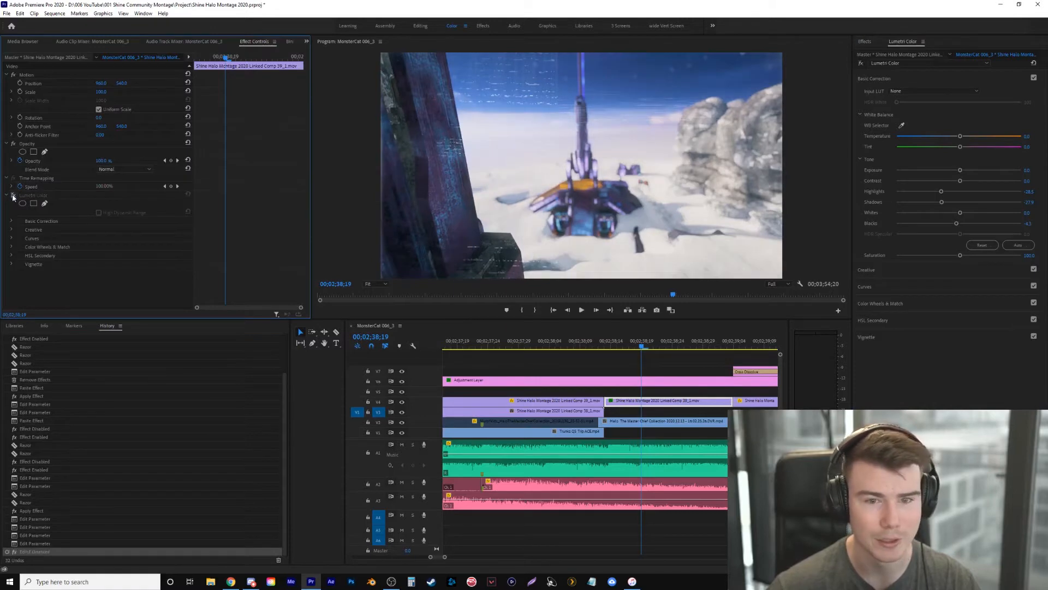
left_click(12, 196)
left_click(13, 195)
left_click(12, 196)
left_click(12, 195)
Ease the V4 segment's Highlights to about -16 and compare Lumetri Color on and off again, leaving it off
left_click(13, 196)
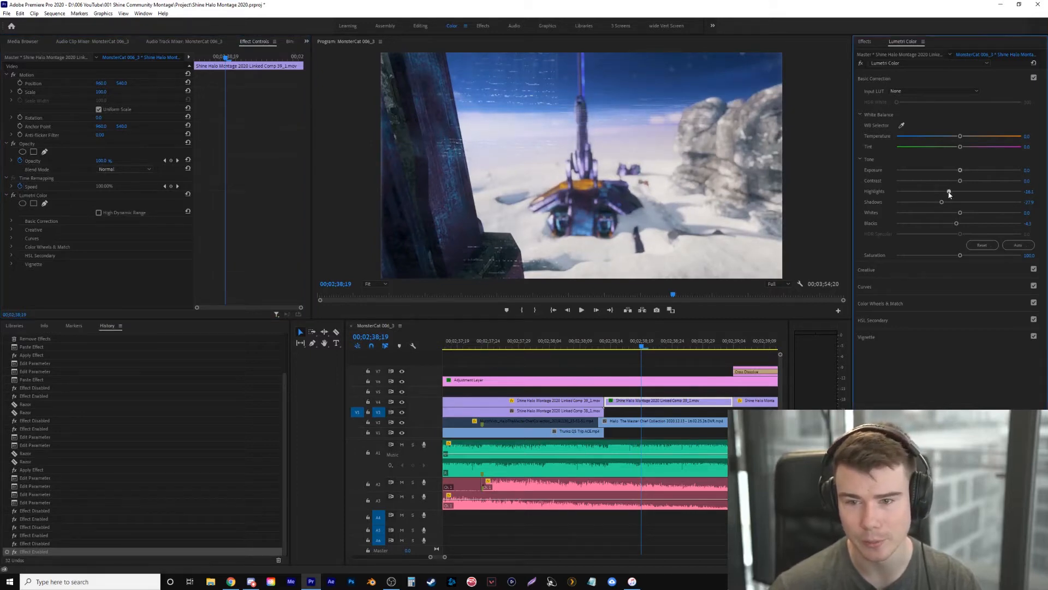
left_click(13, 196)
left_click(13, 196)
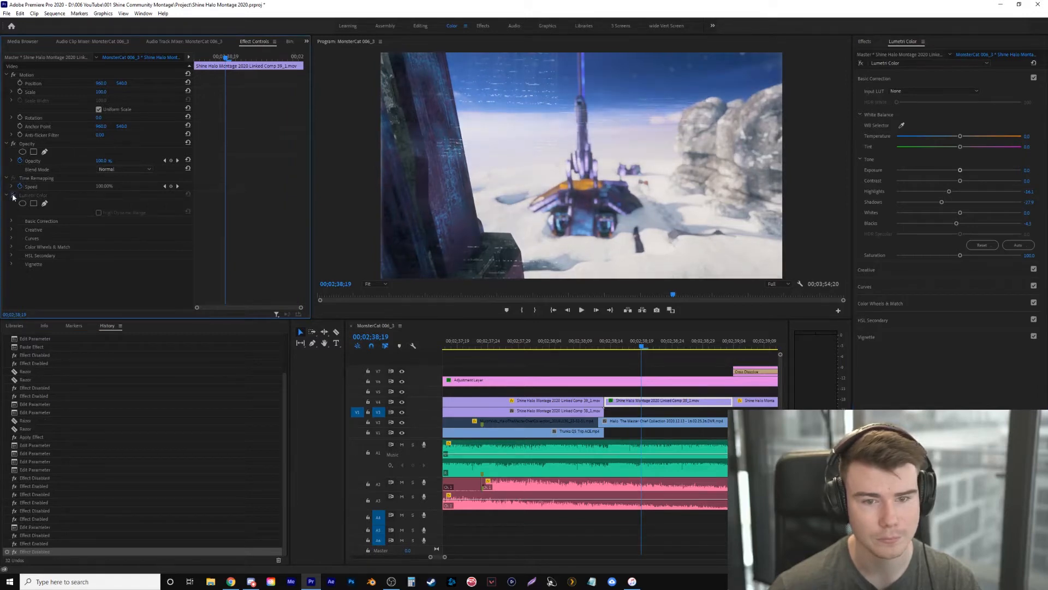
left_click(12, 198)
left_click(13, 197)
Play on past the segment through the snowy sniper gameplay, pausing at 00;02;39;19 and 00;02;44;27
key("space")
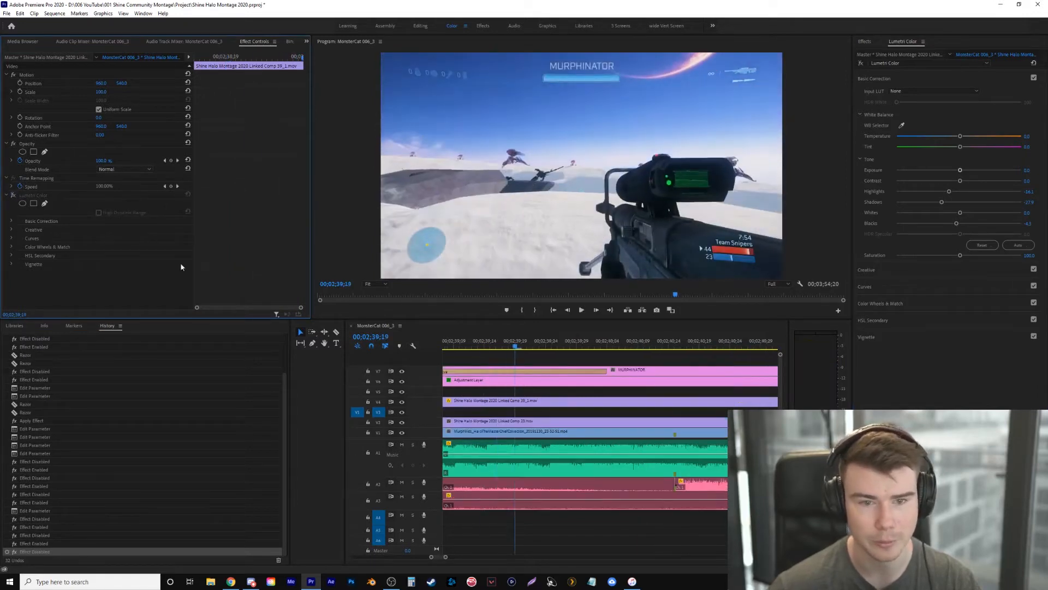
left_click(515, 342)
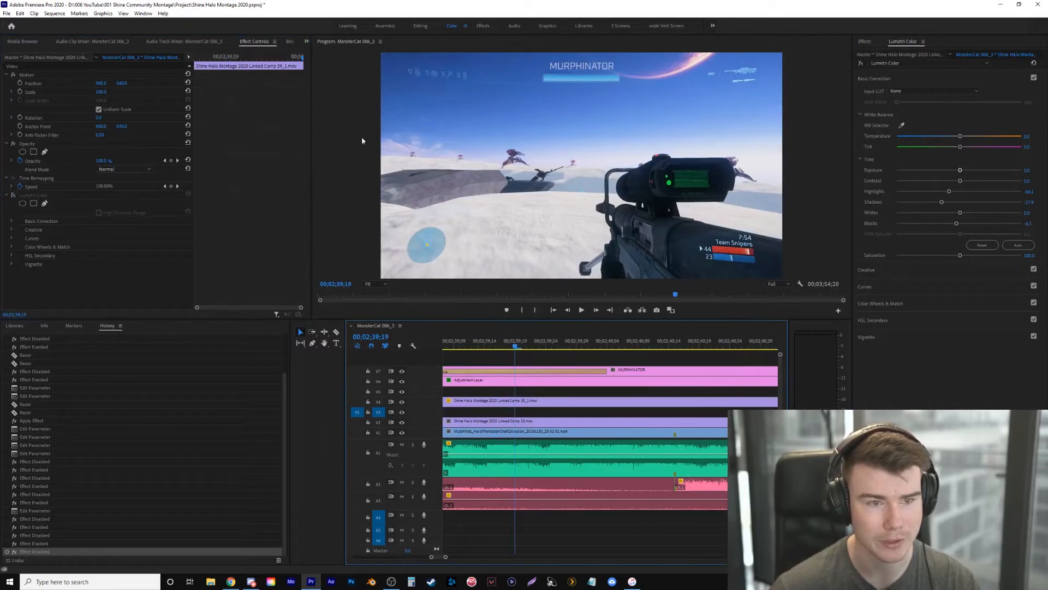
key("space")
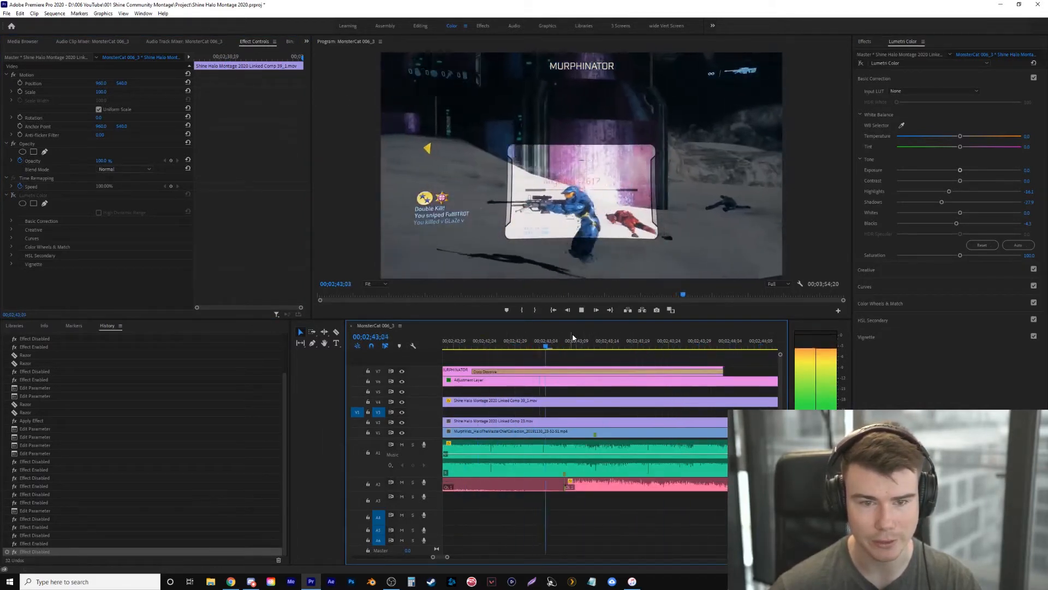
key("space")
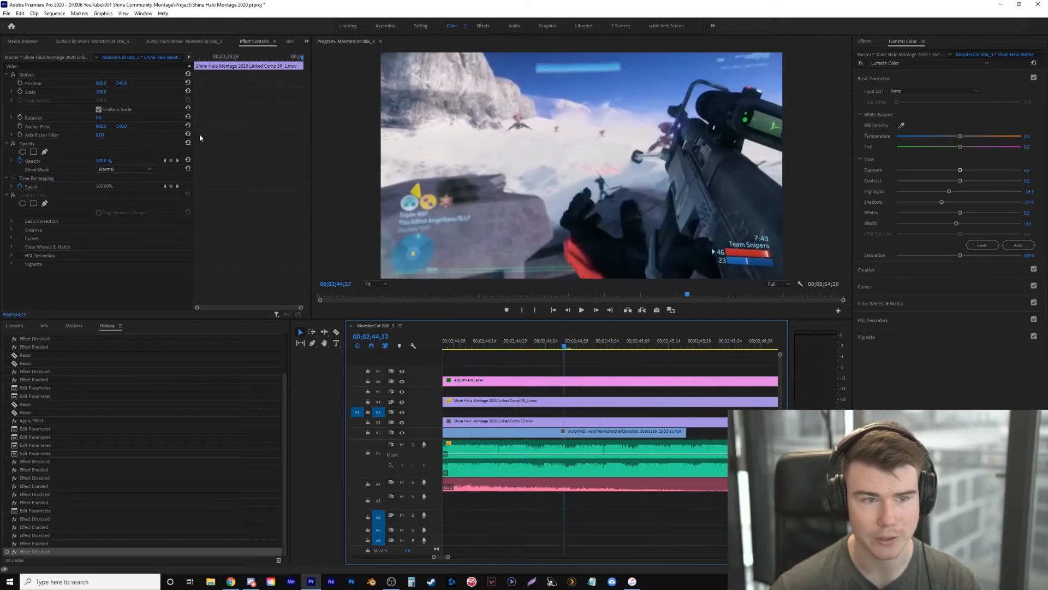
Show the Lumetri Scopes again and check the levels of the snowy footage while playing on to 00;02;49;13
left_click(304, 43)
left_click(345, 58)
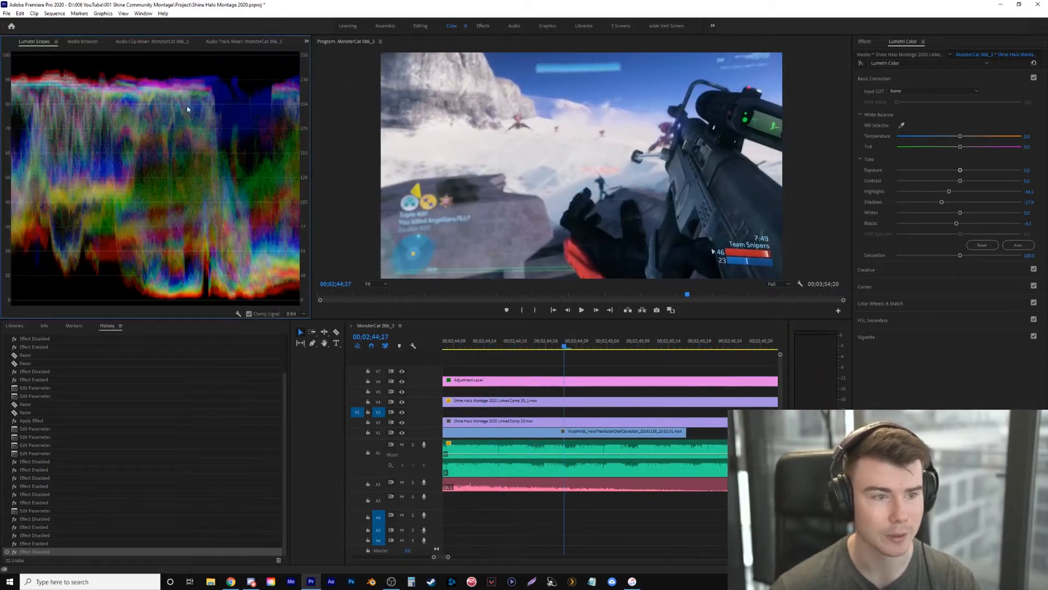
key("space")
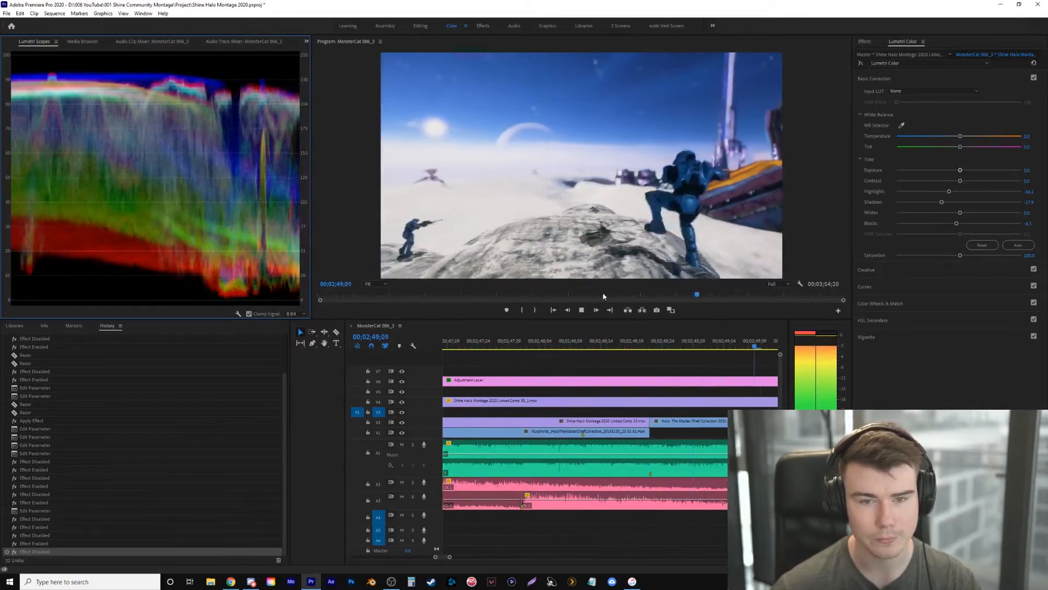
key("space")
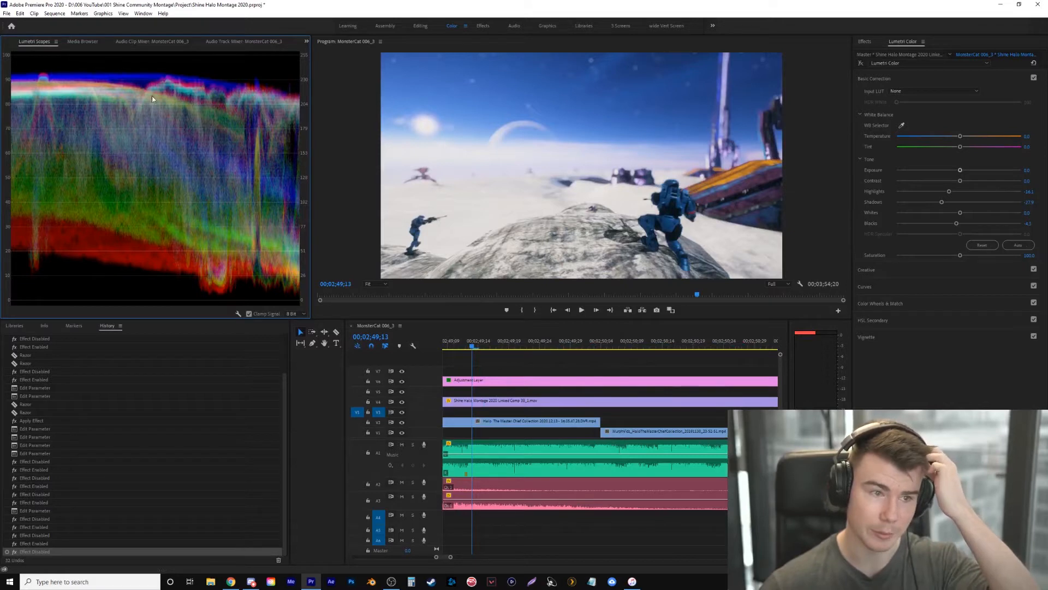
Split the V4 clip at the start of the snowy third-person clip on V2, near 00;02;48;21, and at that clip's end
key("minus")
left_click(477, 347)
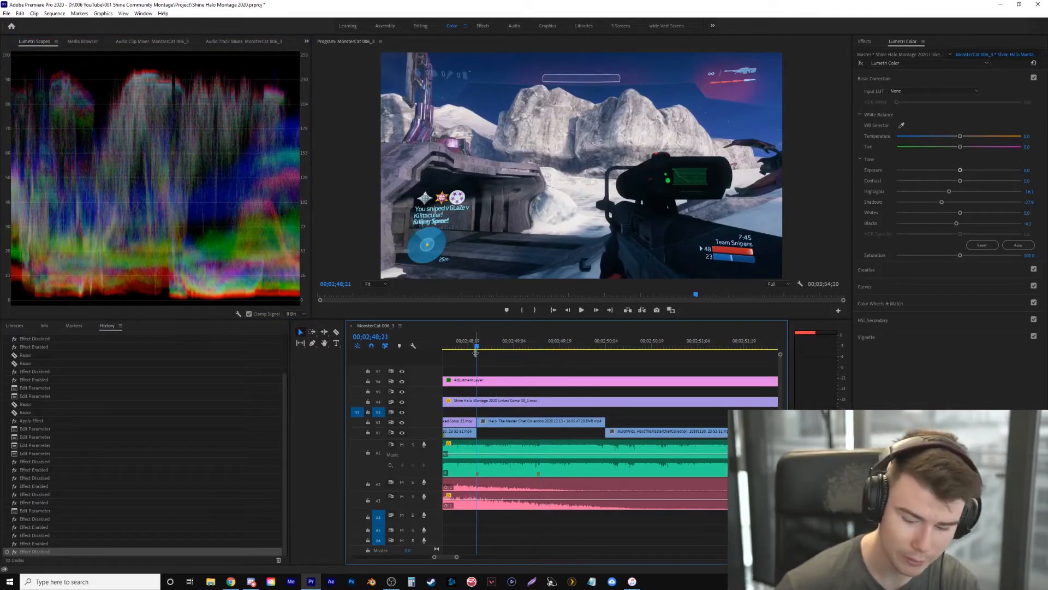
key("Right")
left_click(478, 403)
key("v")
key("space")
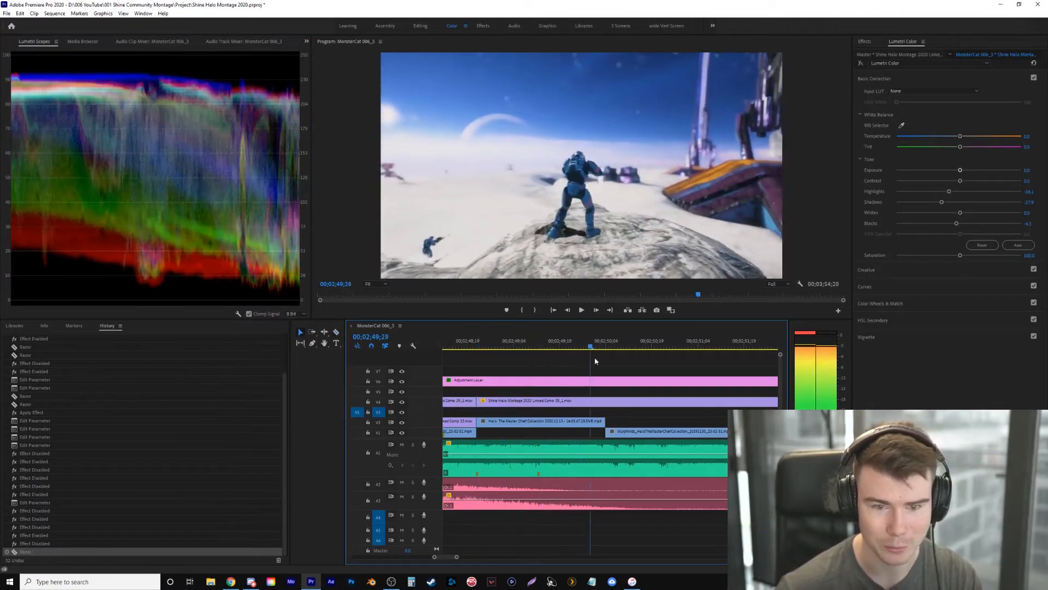
key("space")
key("c")
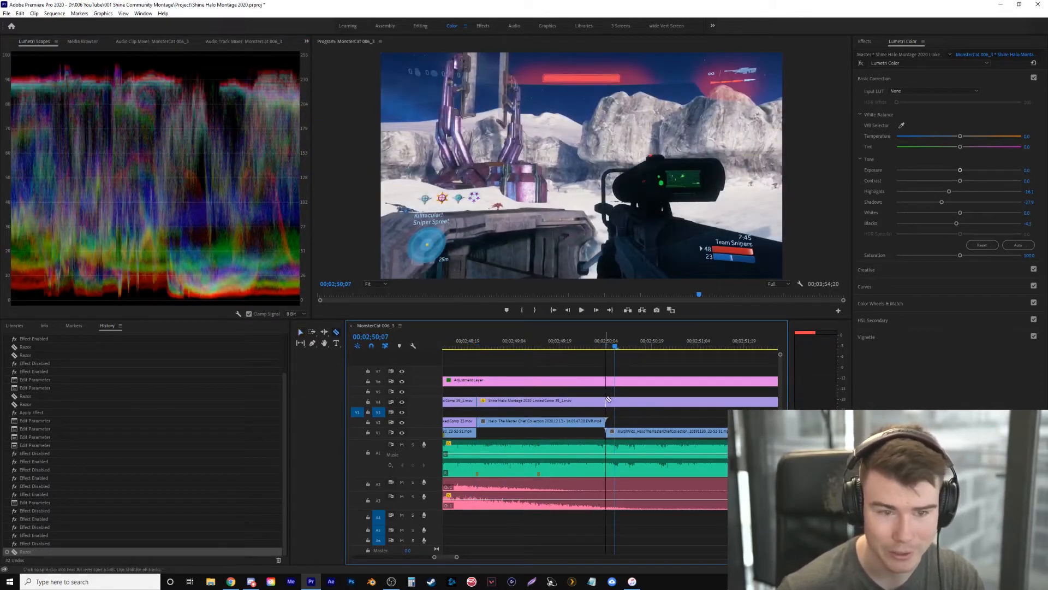
left_click(610, 404)
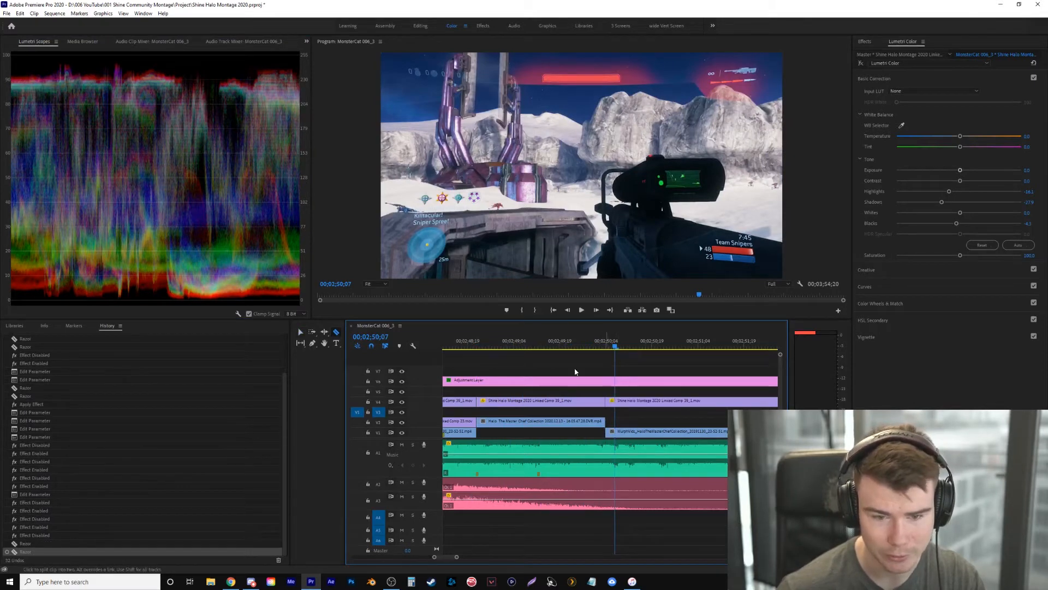
key("v")
Set the new V4 segment's Highlights to about -12 and Blacks to about -4, and lower its Shadows slightly
left_click(509, 346)
left_click_drag(509, 346, 539, 350)
left_click(557, 403)
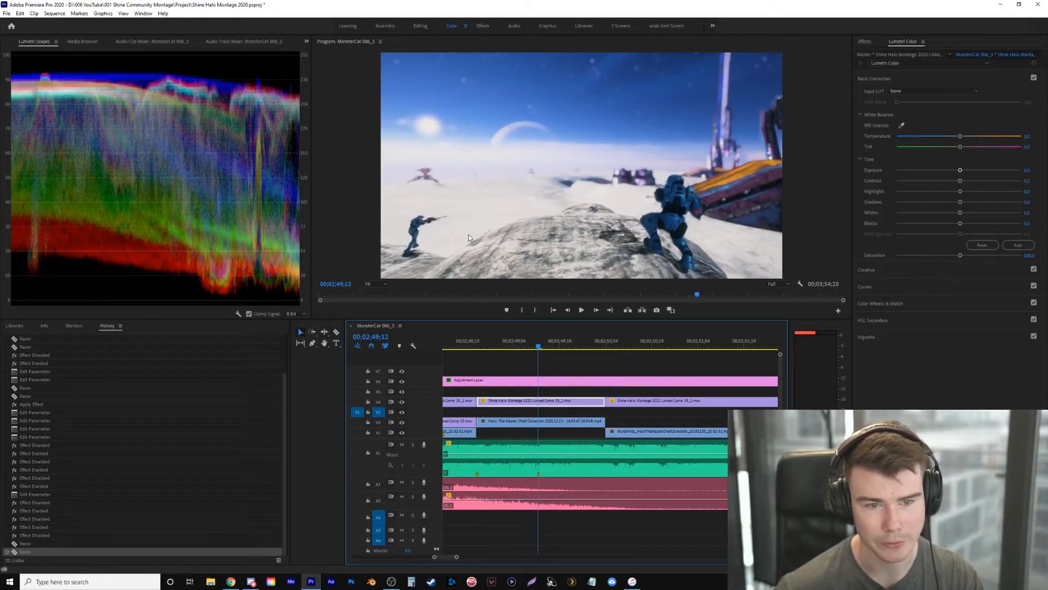
left_click_drag(961, 170, 955, 209)
key("ctrl+z")
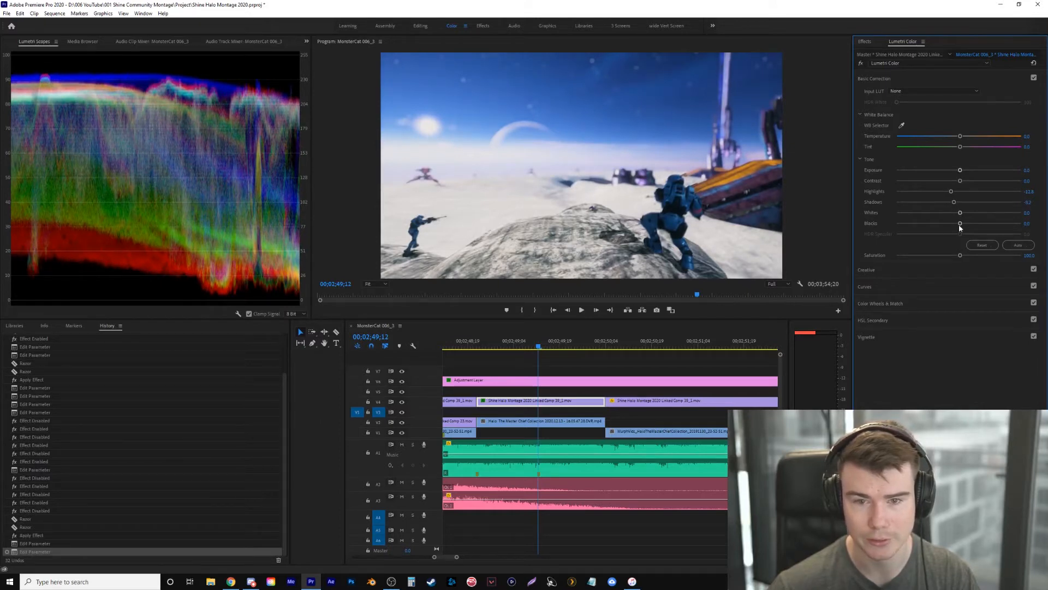
left_click_drag(955, 227, 956, 226)
Play back the graded segment and the following snowy footage, replaying around 00;02;52 and stopping near 00;02;55;28
left_click(458, 344)
key("space")
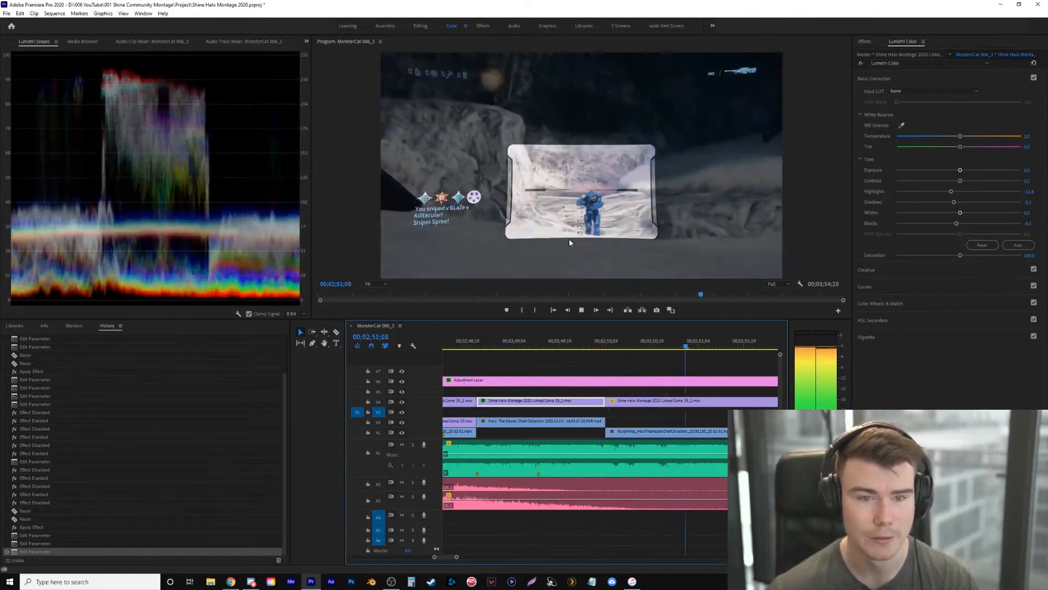
key("space")
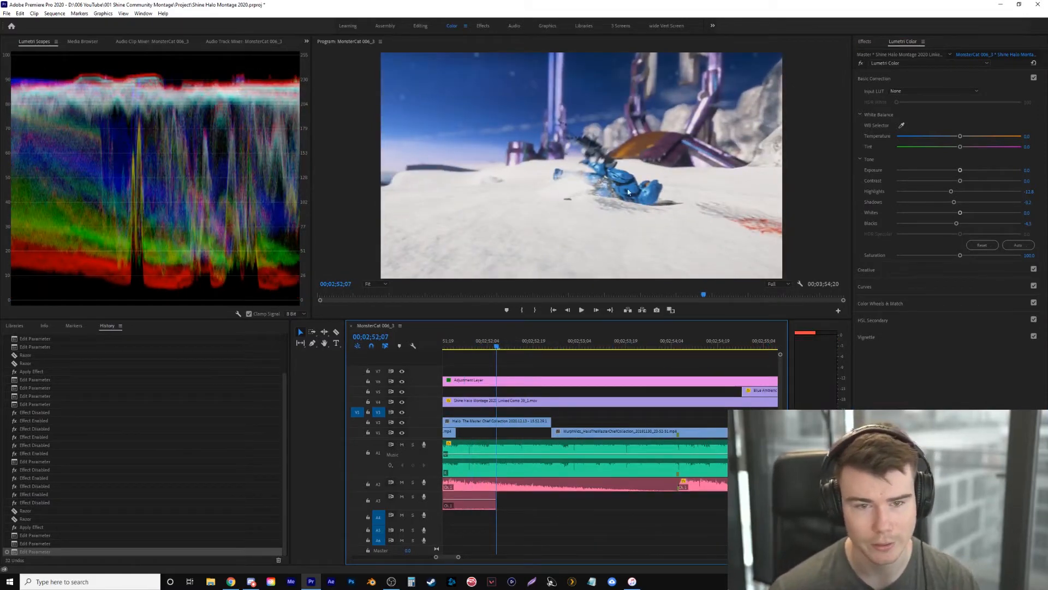
left_click(462, 345)
key("space")
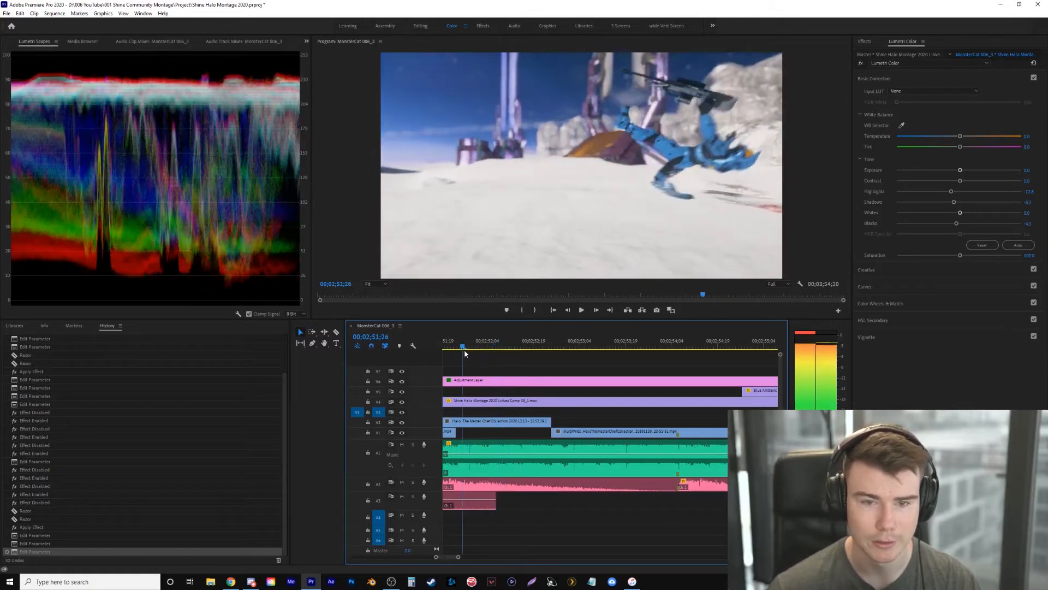
left_click_drag(496, 346, 437, 377)
key("space")
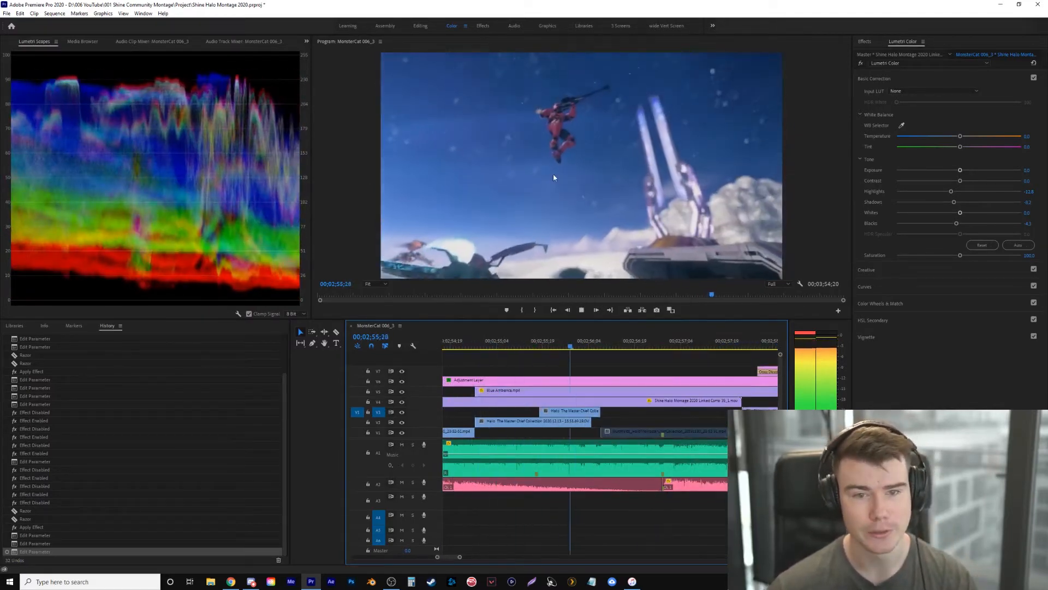
key("space")
Split the V4 clip at 00;02;54;27, where the red Spartan shot begins, and at 00;02;56;08, where gameplay resumes
left_click_drag(542, 345, 475, 353)
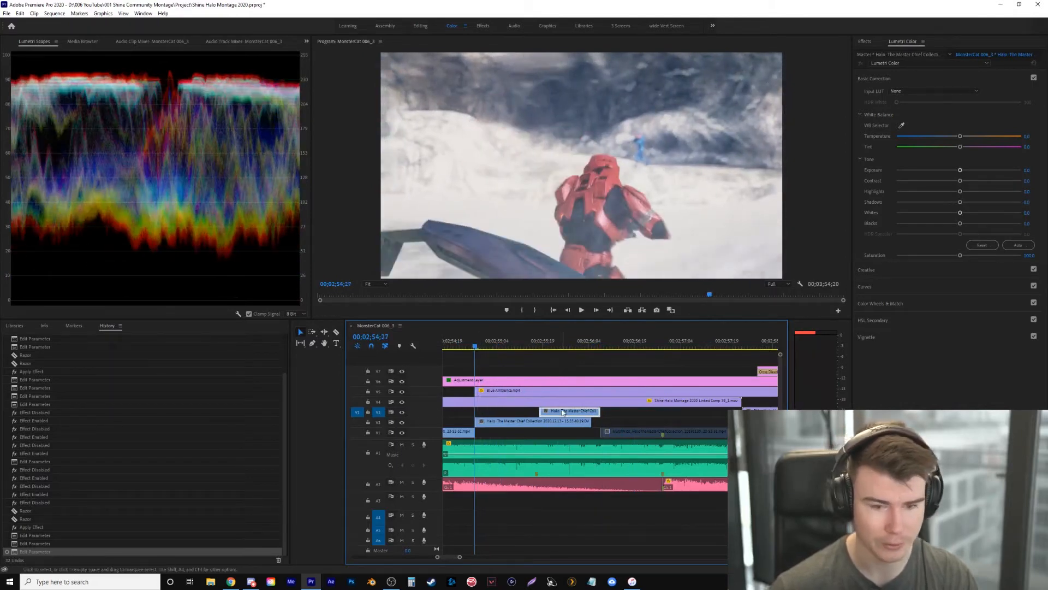
key("c")
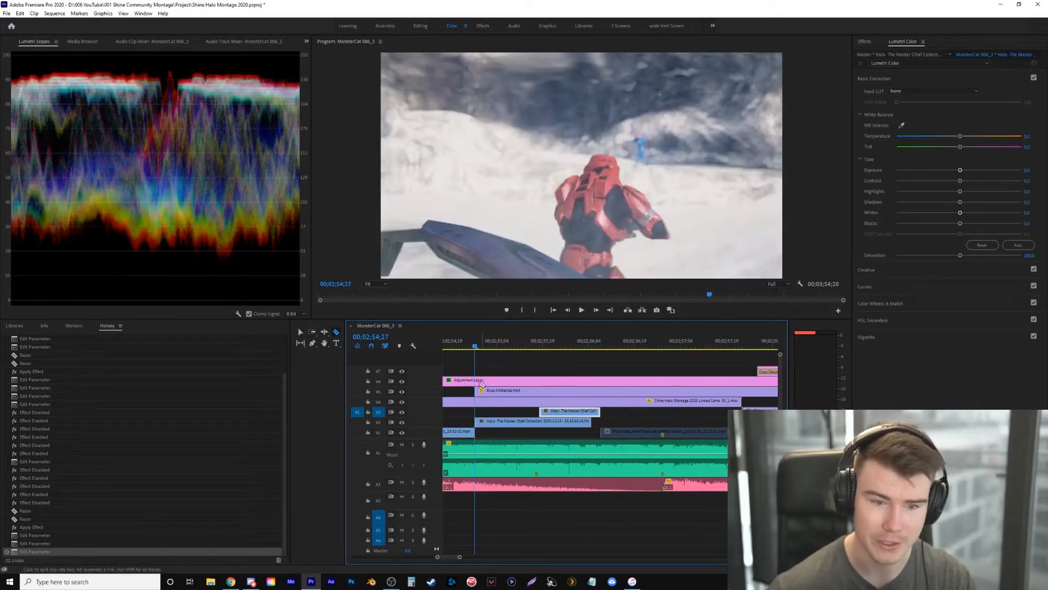
left_click(476, 402)
left_click_drag(579, 352, 599, 354)
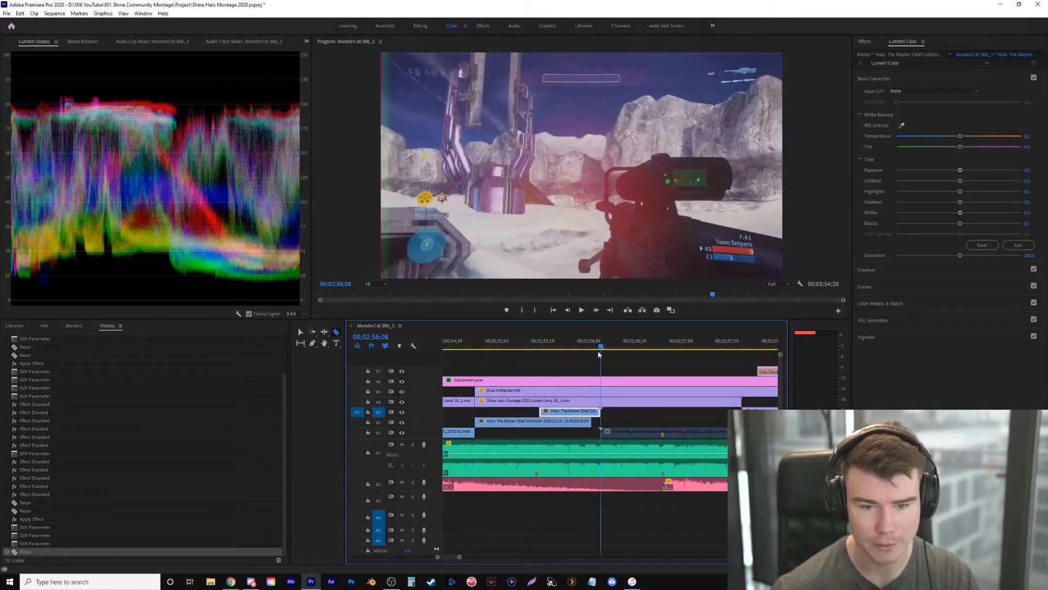
left_click(605, 403)
key("v")
Split the V4 clip at 00;02;55;18, where the shot of the leaping red sniper begins on V3
key("Left")
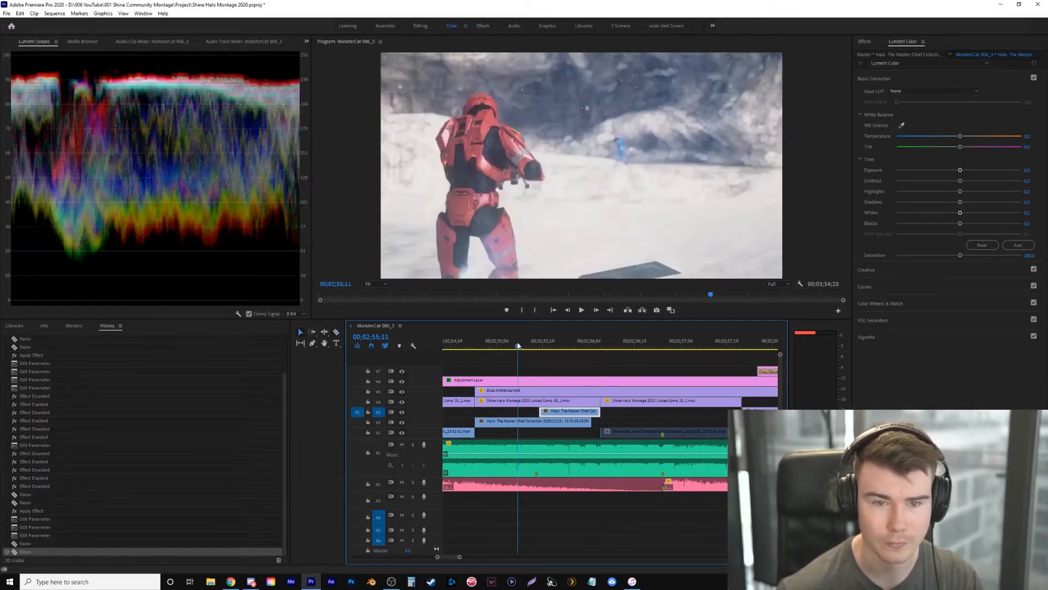
key("Down")
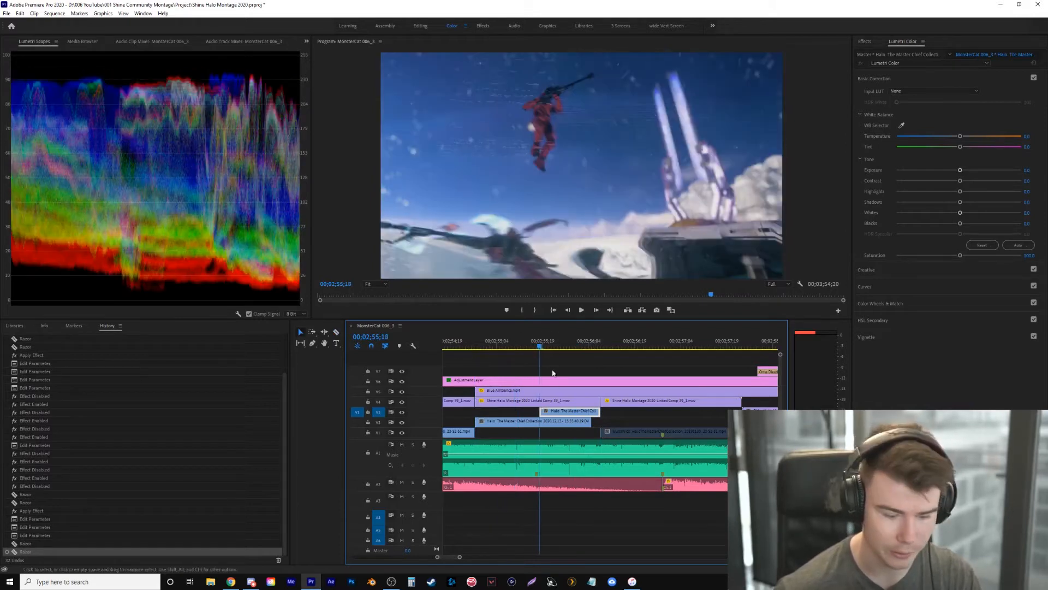
key("c")
left_click(541, 403)
key("v")
Set the red Spartan segment's Contrast to about 15, Shadows to about -75 and Blacks to about -7.5
key("Up")
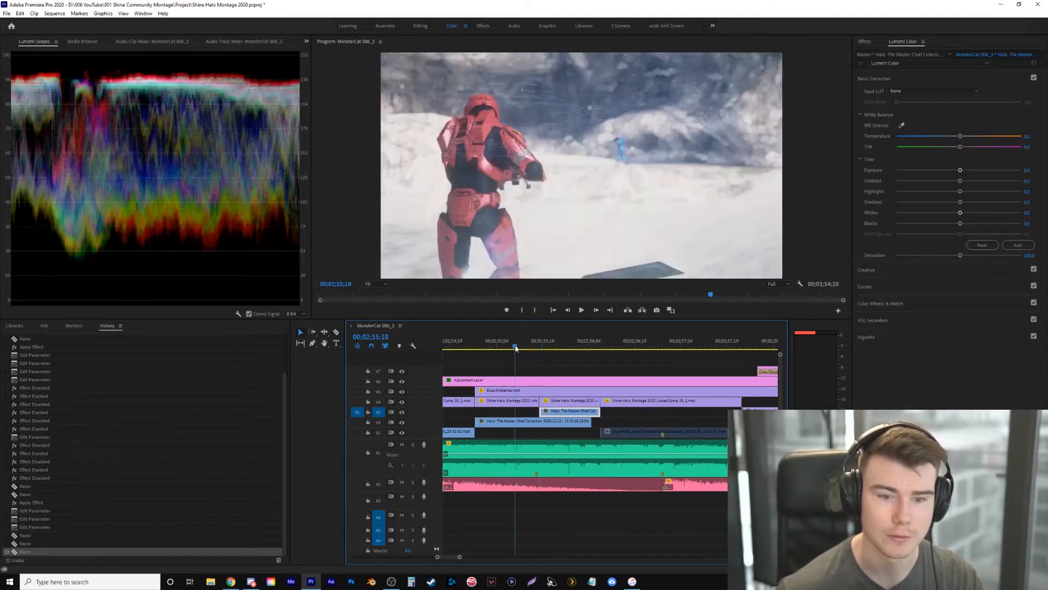
left_click(502, 403)
left_click_drag(961, 183, 955, 223)
Play back the transition from sniper gameplay into the graded red Spartan shot, starting from about 00;02;54;20
left_click(467, 345)
key("space")
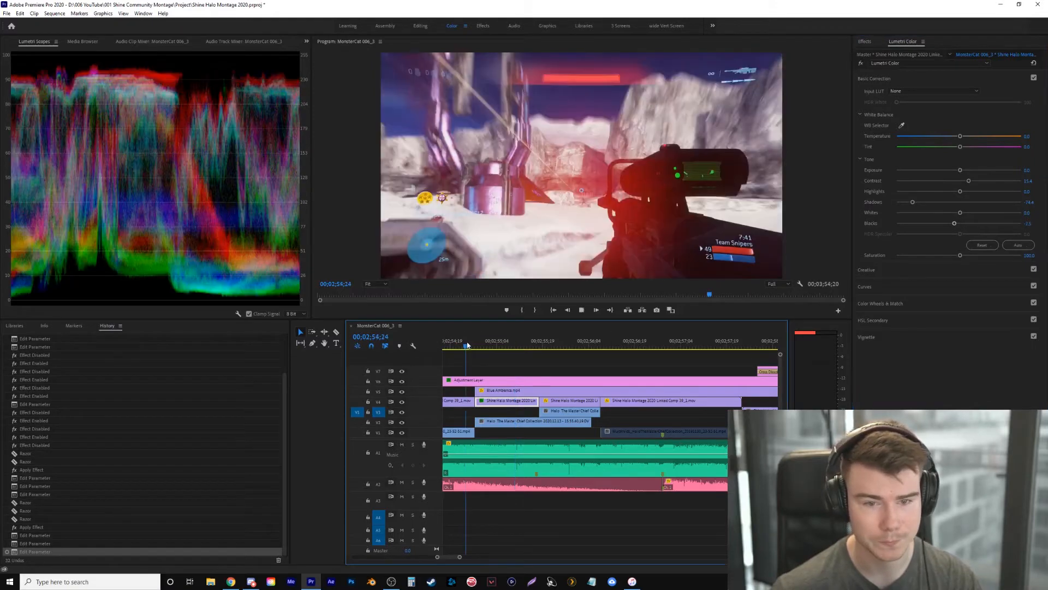
key("space")
left_click(454, 345)
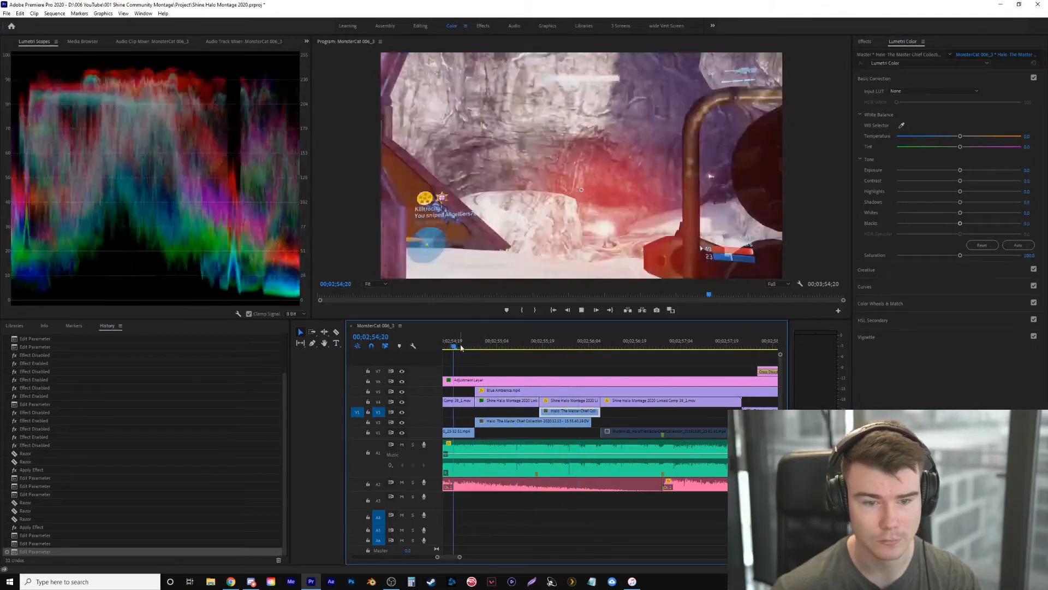
key("space")
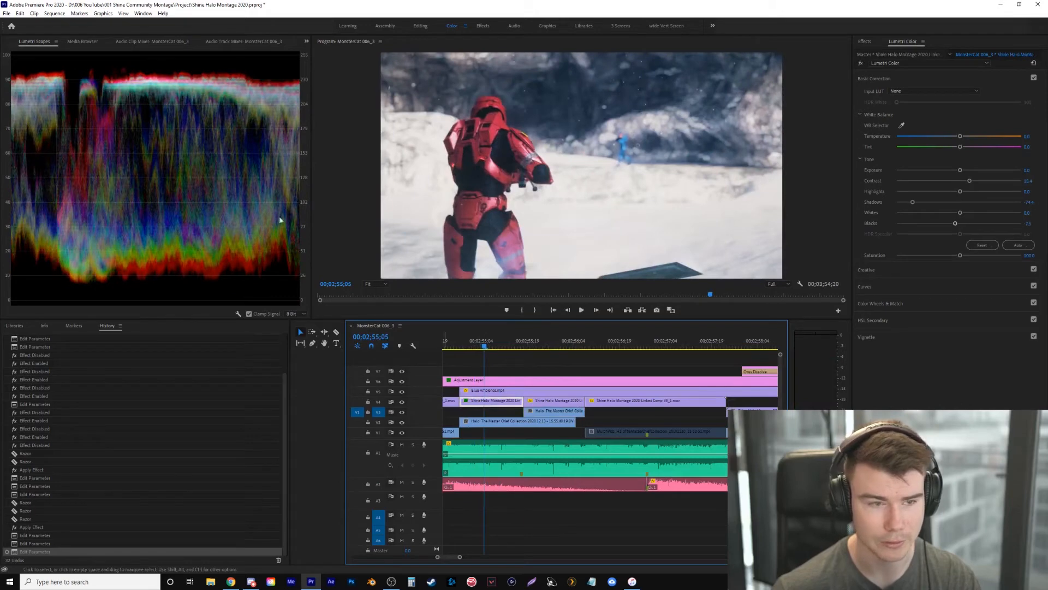
Show the red Spartan segment's effect settings and compare the shot with Lumetri Color off and on
left_click(306, 41)
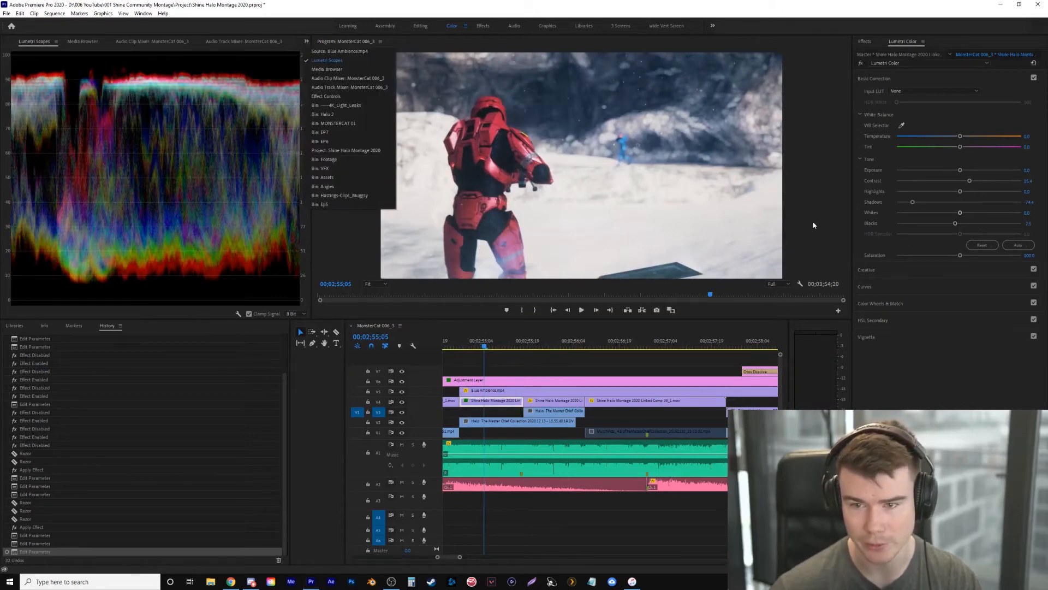
left_click(350, 106)
left_click(307, 41)
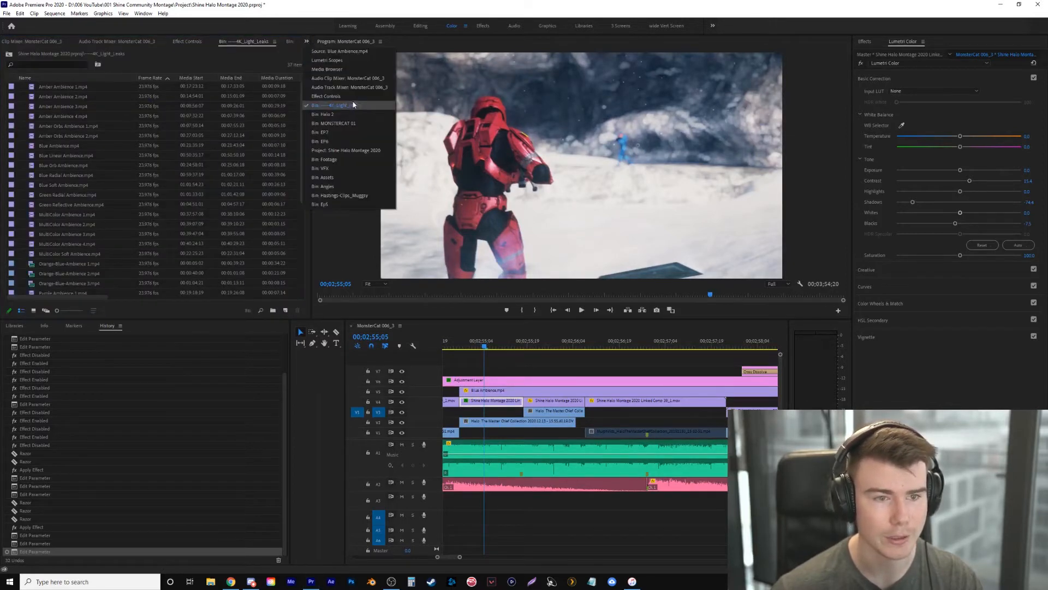
left_click(322, 96)
left_click(14, 195)
left_click(13, 195)
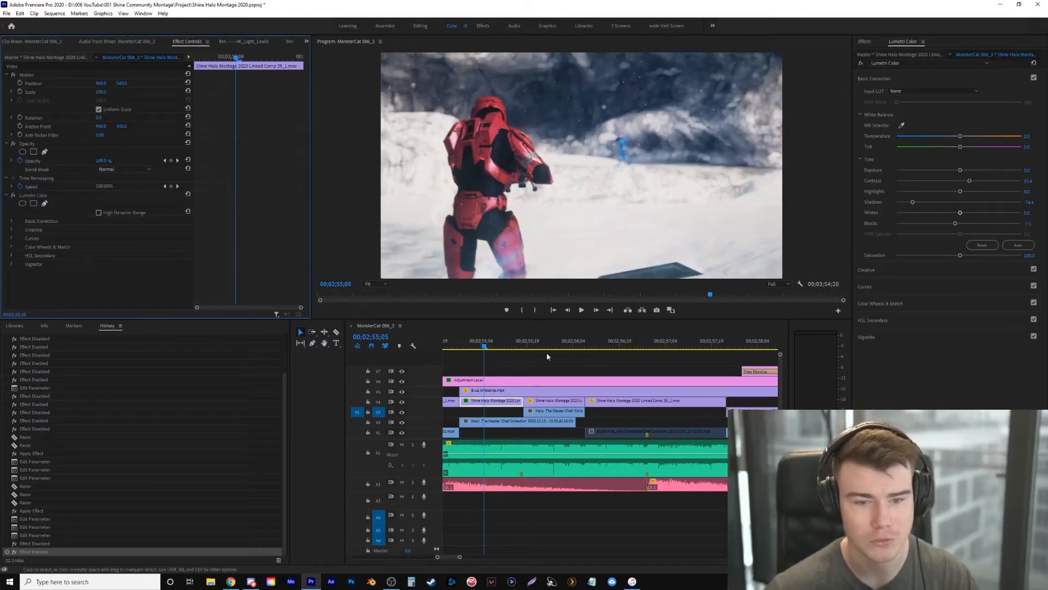
Select the V4 segment over the leaping red sniper at 00;02;55;25 and show the Lumetri Scopes
left_click(509, 352)
left_click_drag(509, 352, 545, 352)
left_click(551, 401)
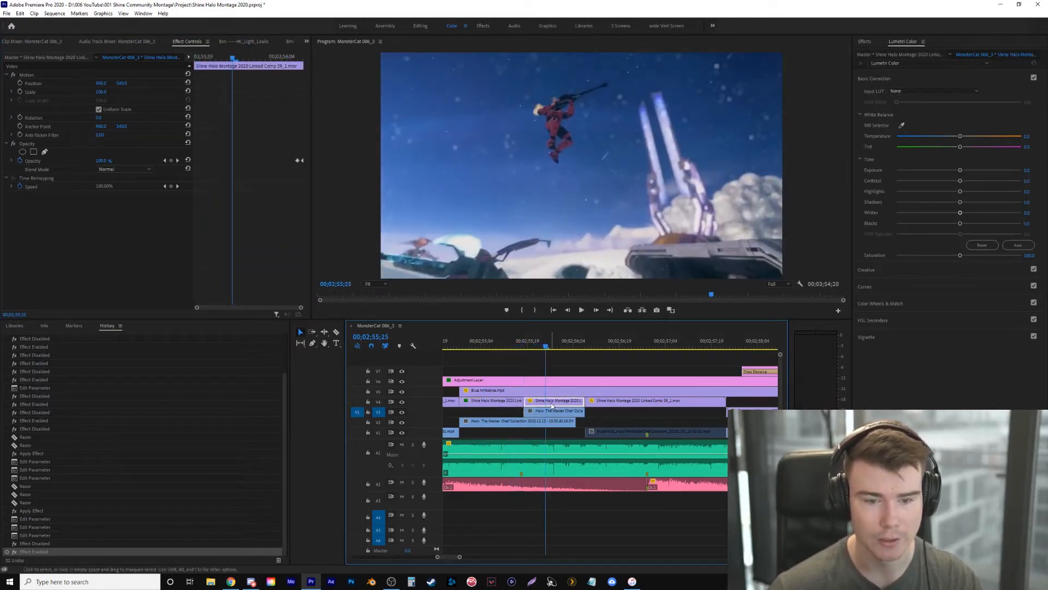
left_click(306, 41)
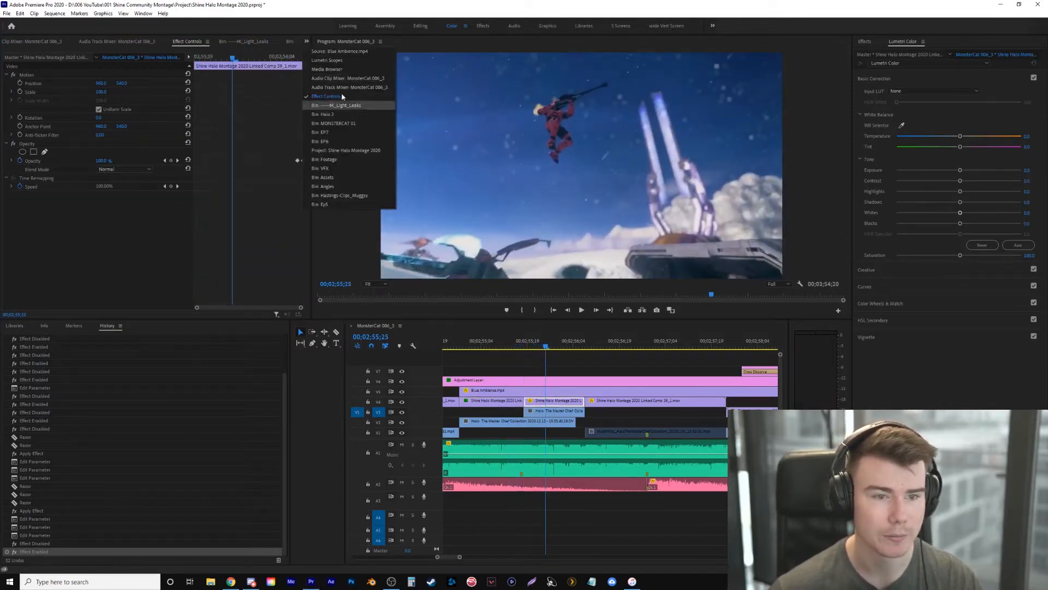
left_click(330, 60)
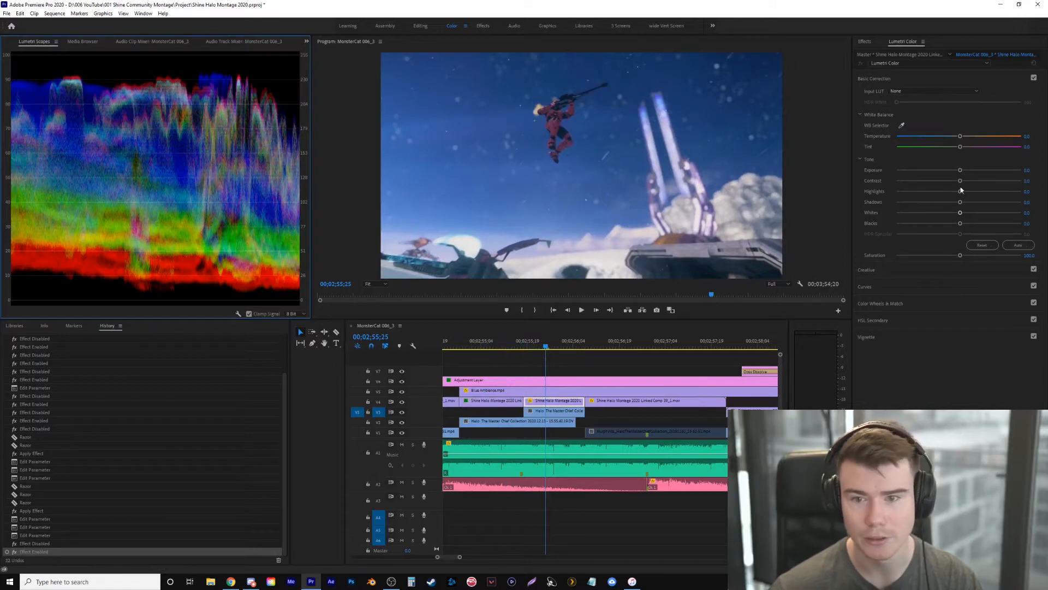
Set the leaping sniper segment's Contrast to about 17 and try lowering its Shadows
left_click_drag(960, 181, 970, 182)
left_click_drag(552, 343, 566, 346)
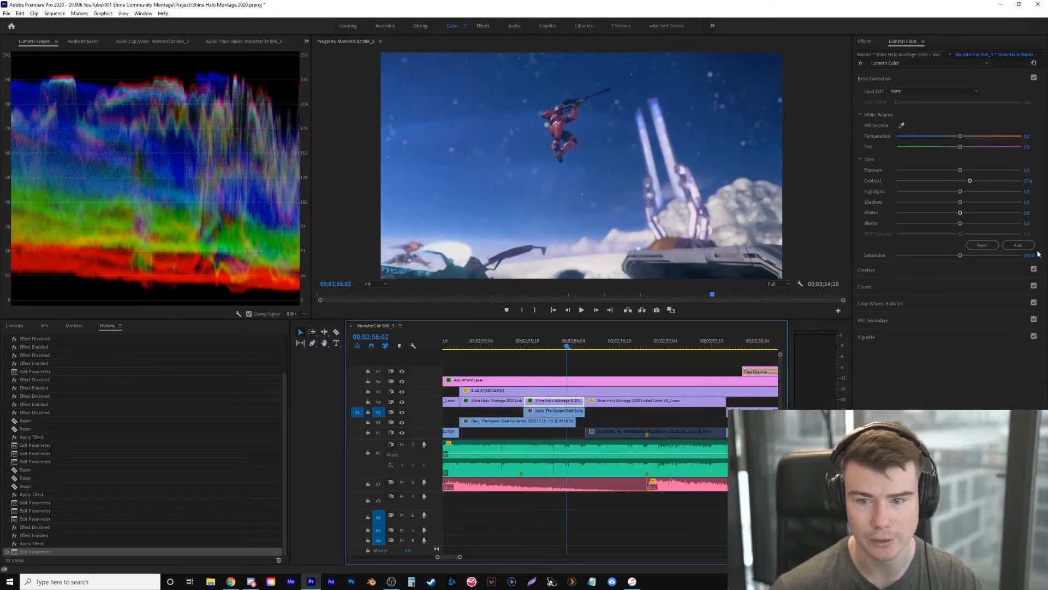
left_click(960, 208)
left_click_drag(956, 205, 936, 206)
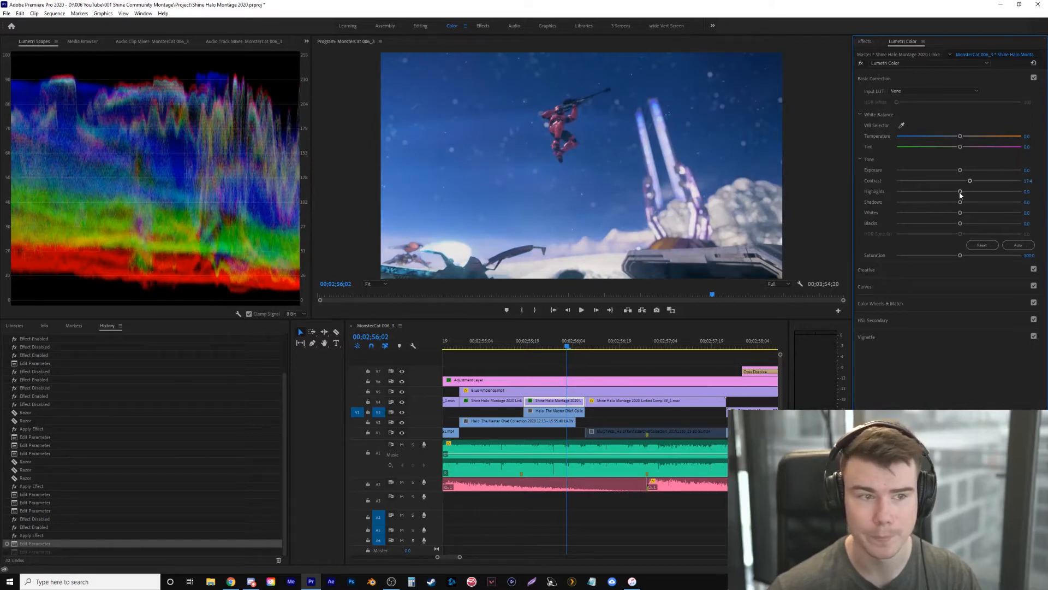
Play from the leaping sniper segment on into the DELTA gameplay, stopping around 00;02;58;16
left_click_drag(540, 342, 597, 354)
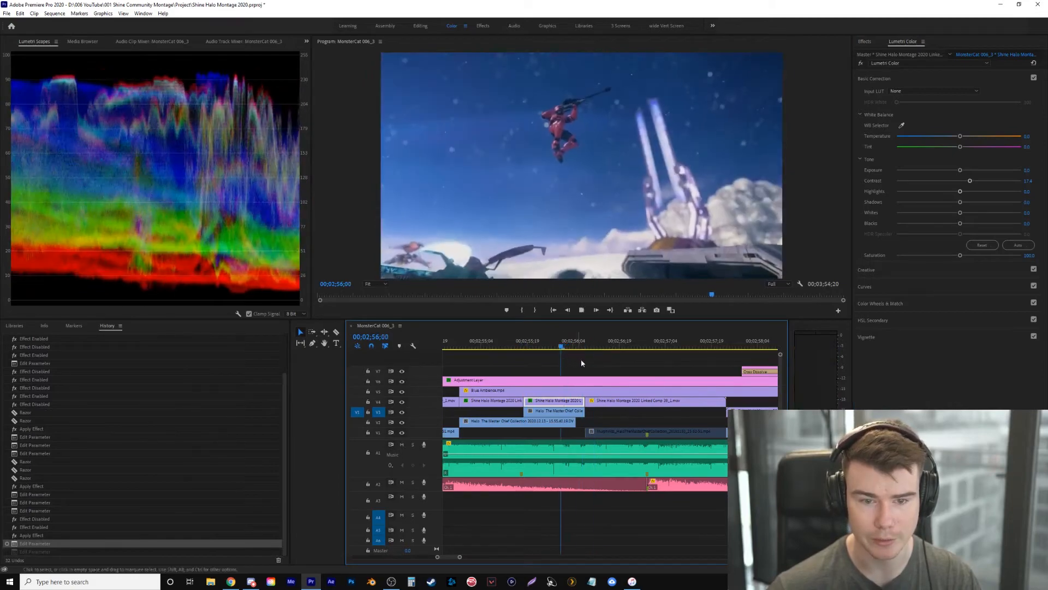
key("space")
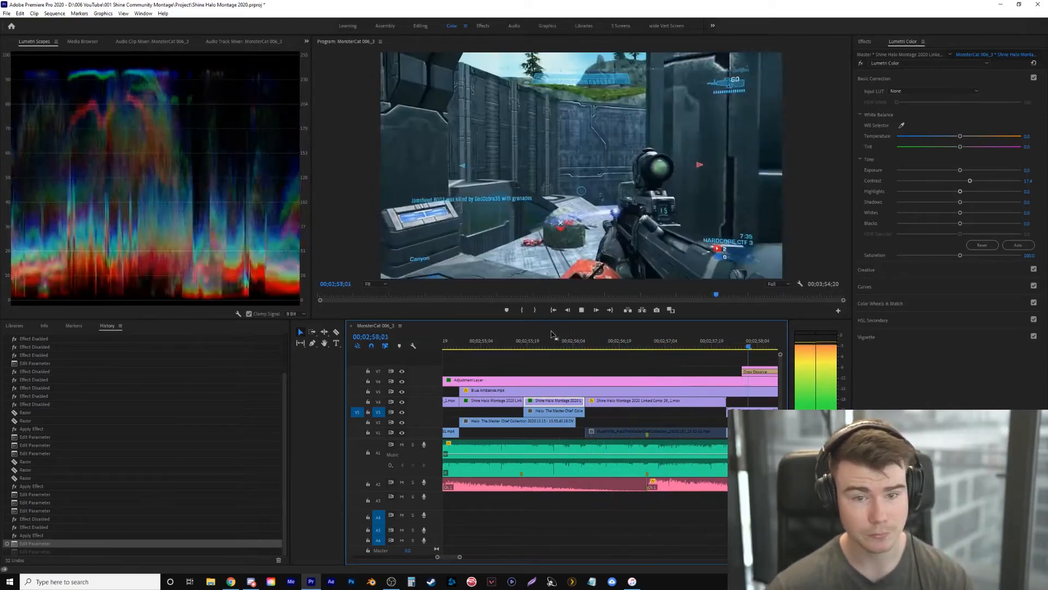
key("space")
Check the levels at the start of the DELTA footage at 00;02;57;24 and scrub ahead to 00;03;01;09
scroll(497, 377, "up", 3)
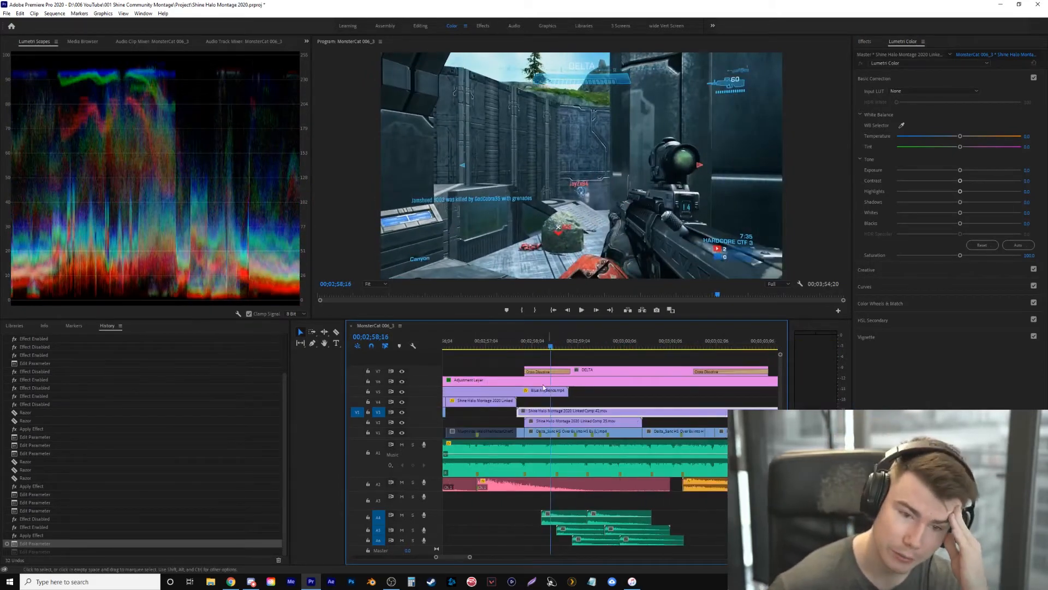
left_click(514, 346)
left_click_drag(515, 346, 516, 348)
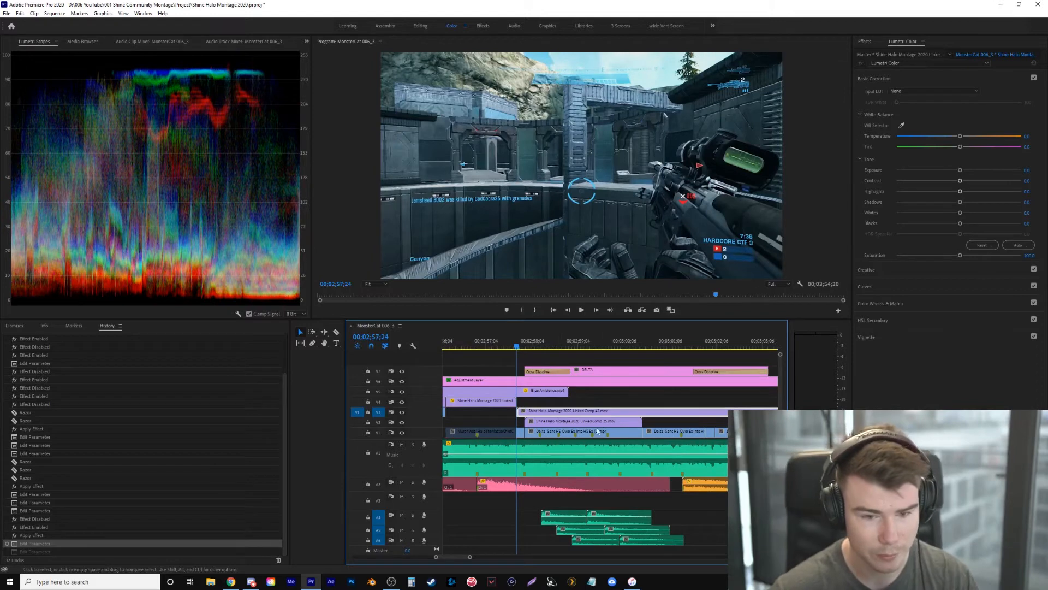
scroll(596, 407, "down", 2, "alt")
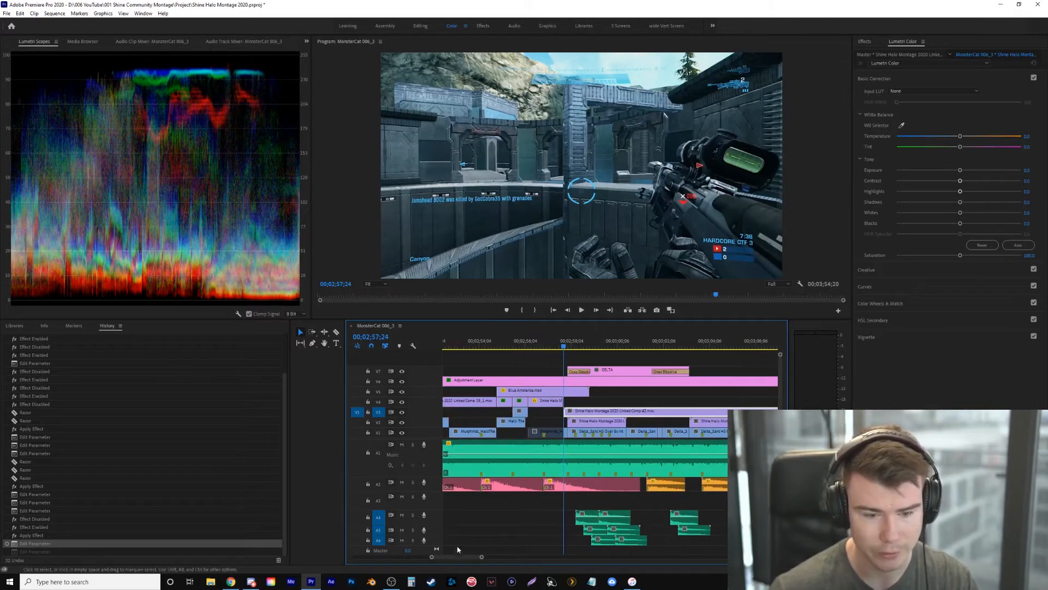
scroll(460, 554, "down", 2)
left_click_drag(488, 347, 539, 398)
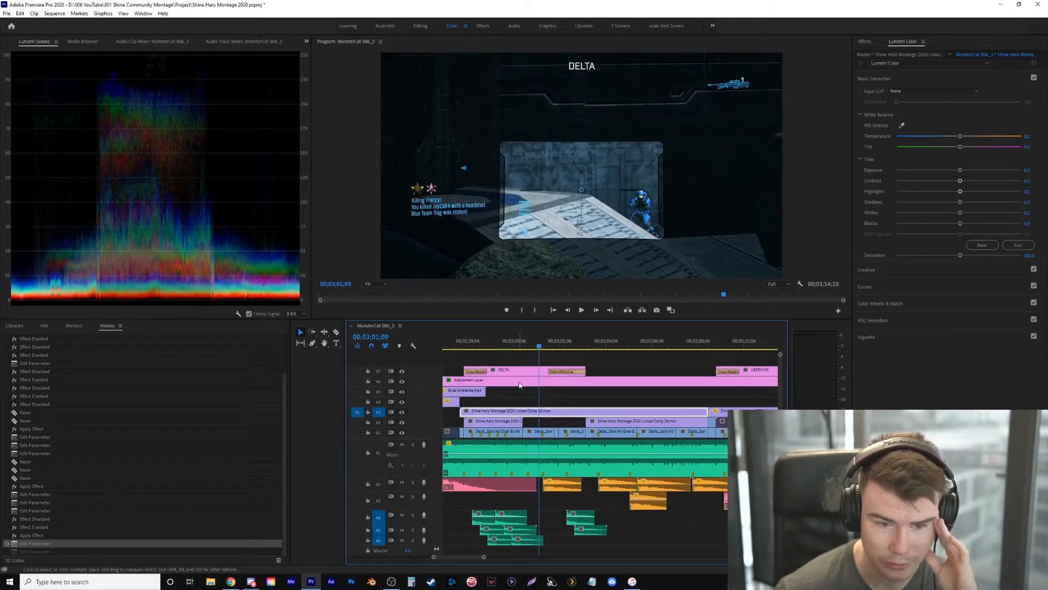
Play on to 00;03;02;13 and switch to the Editing workspace
key("space")
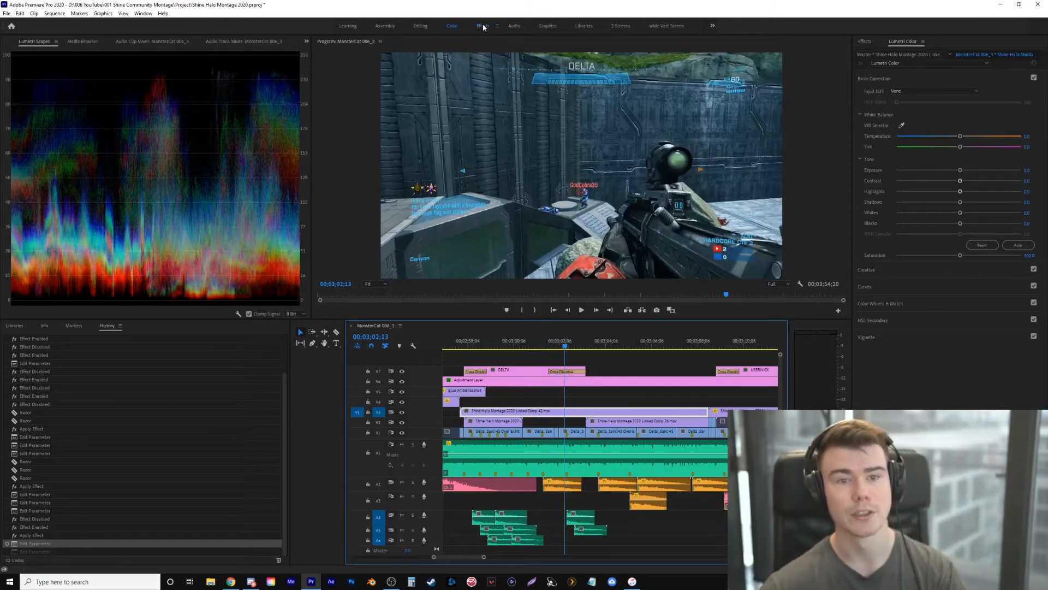
left_click(416, 27)
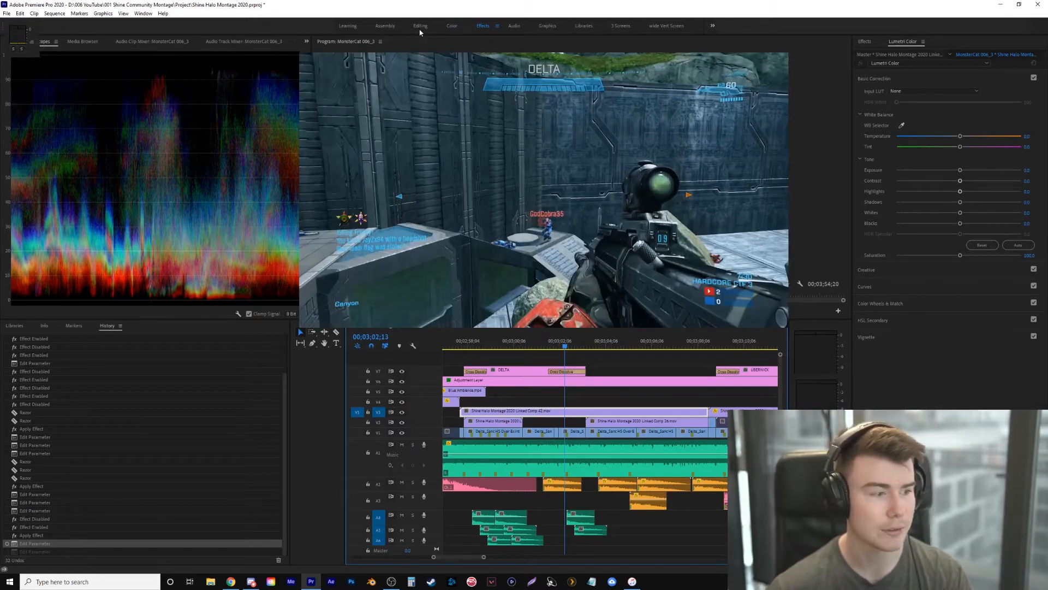
Apply the Looks effect to the selected DELTA gameplay clip on V3 and open its look editor
left_click(420, 30)
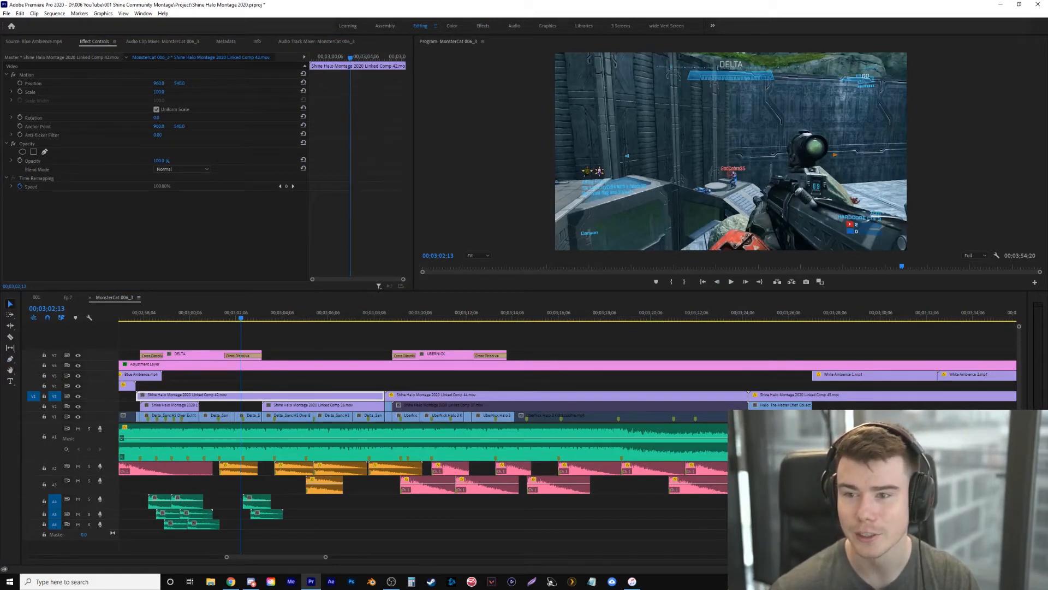
left_click_drag(300, 388, 259, 397)
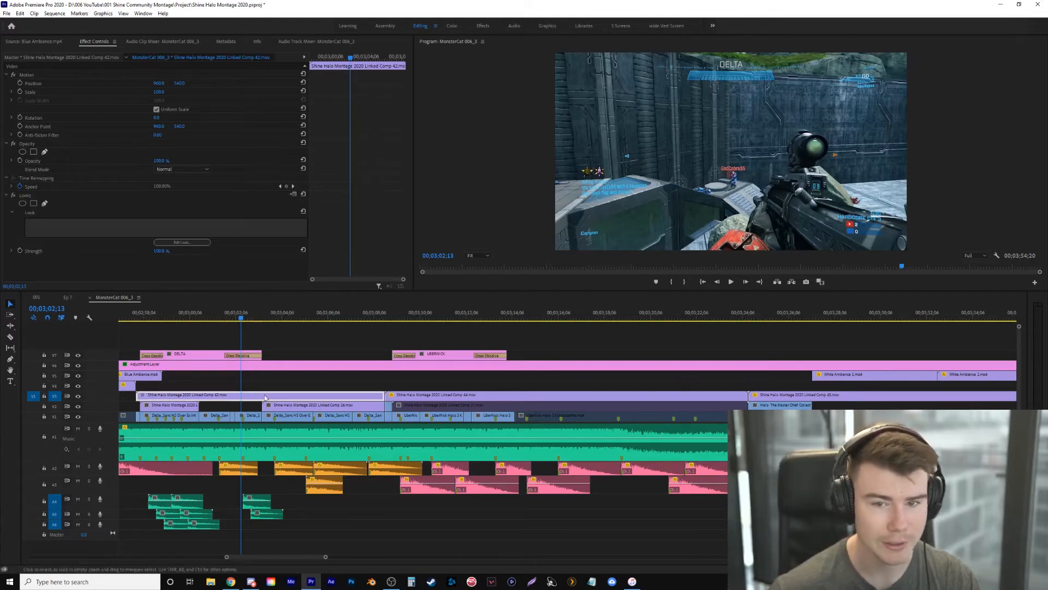
left_click(204, 242)
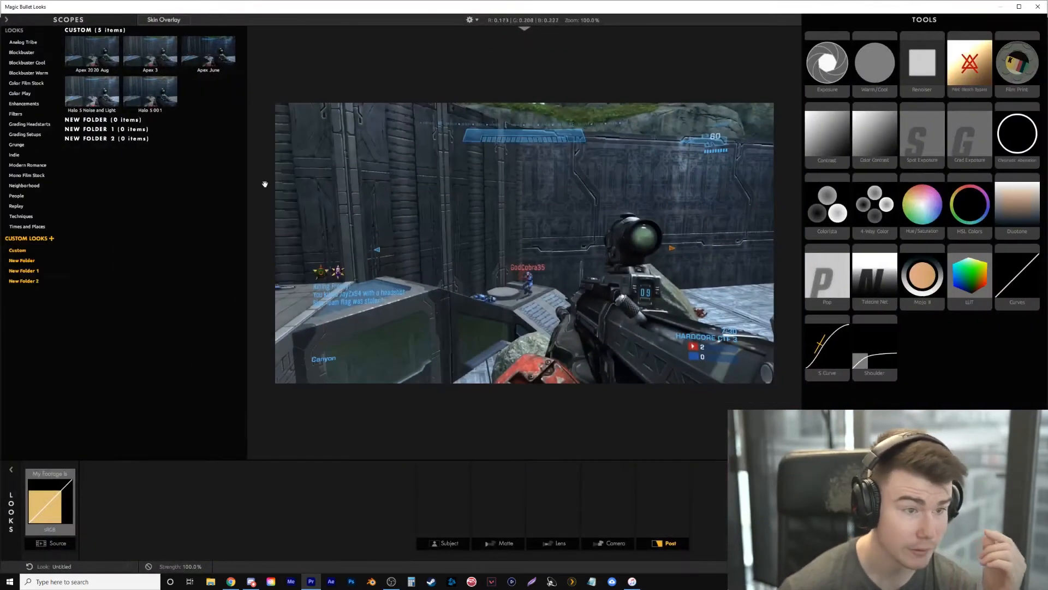
Try the custom looks Halo 5 001, Halo 5 Noise and Light and Apex 2020 Aug on the DELTA clip
left_click(163, 89)
left_click(98, 91)
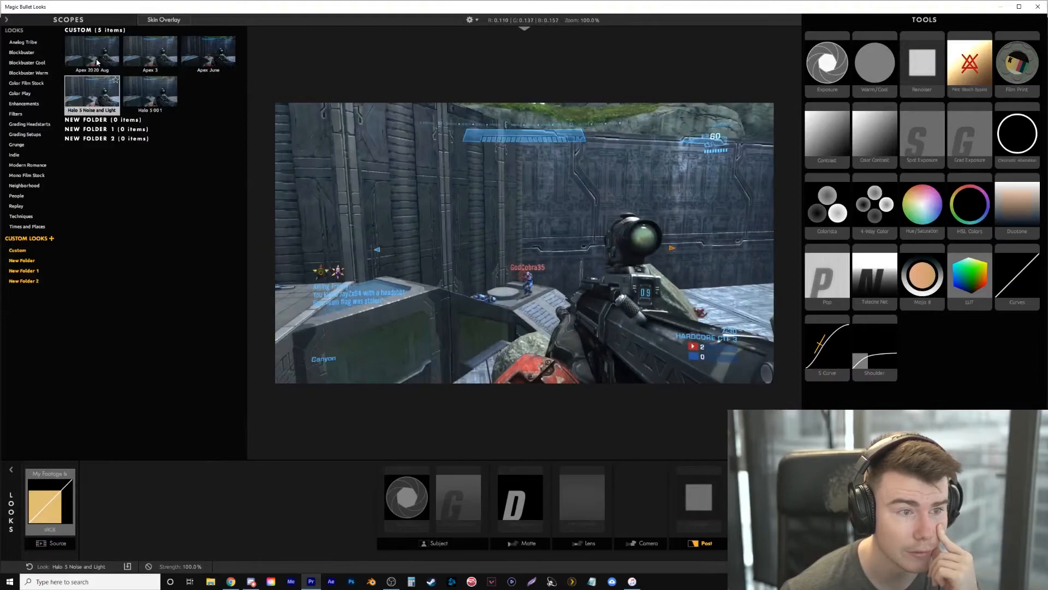
left_click(96, 63)
left_click(97, 63)
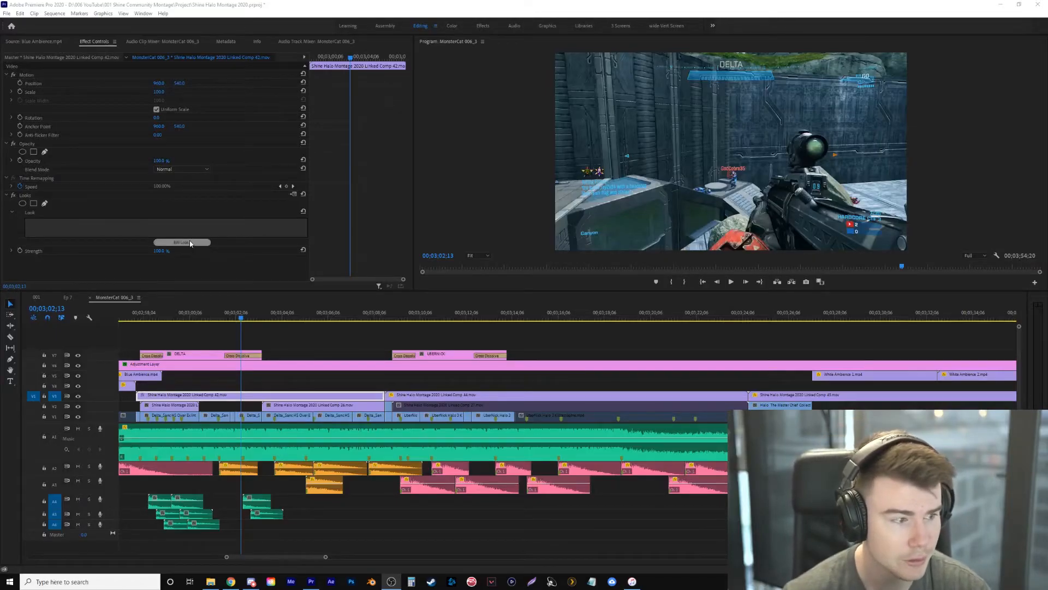
Reopen the look editor, compare several Looks Presets on the DELTA clip and choose Denial CC 001
left_click(189, 242)
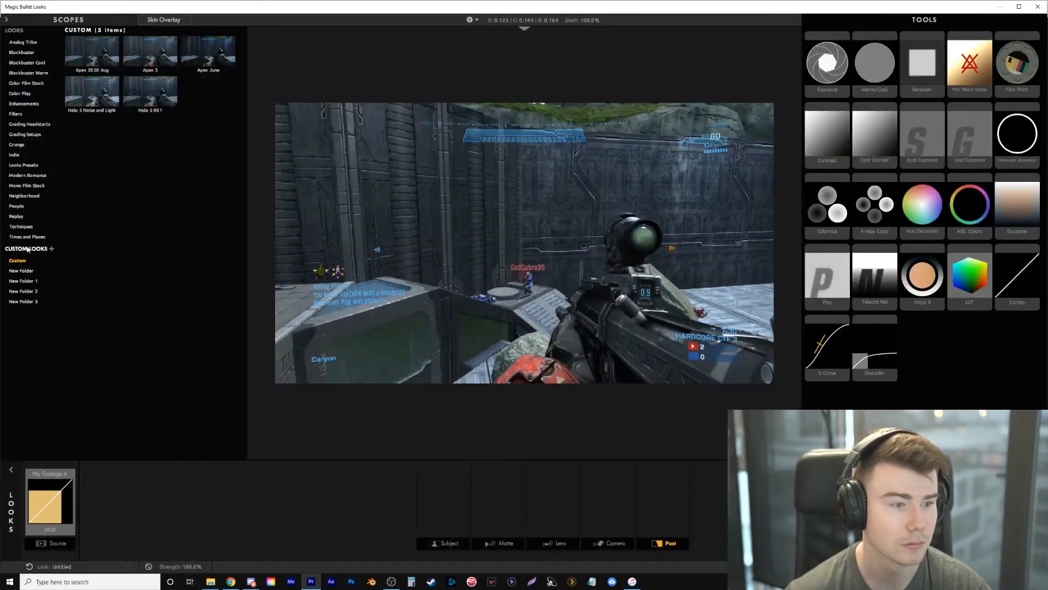
left_click(23, 166)
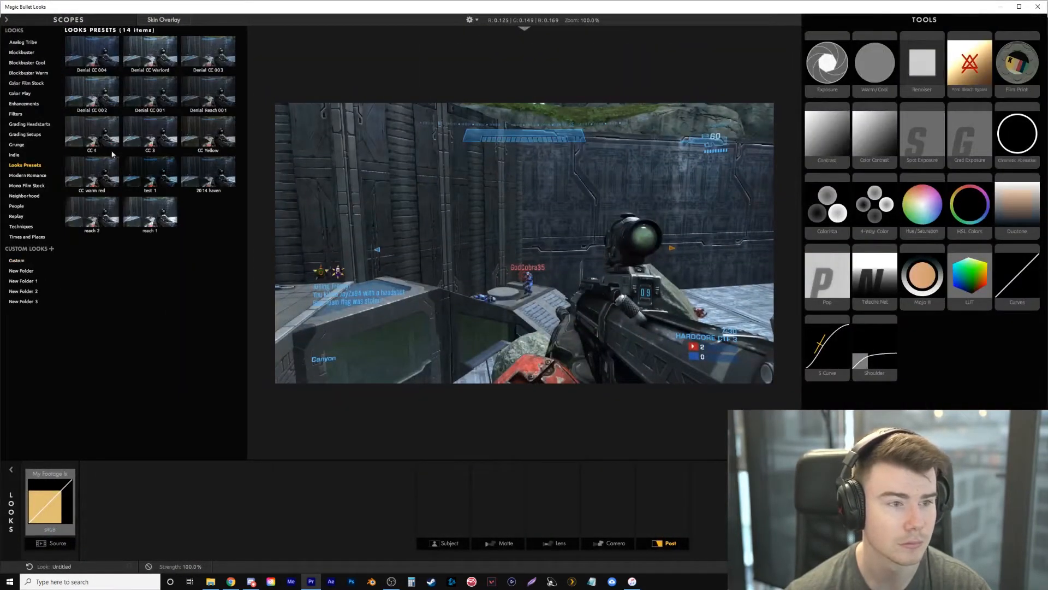
left_click(91, 54)
left_click(137, 53)
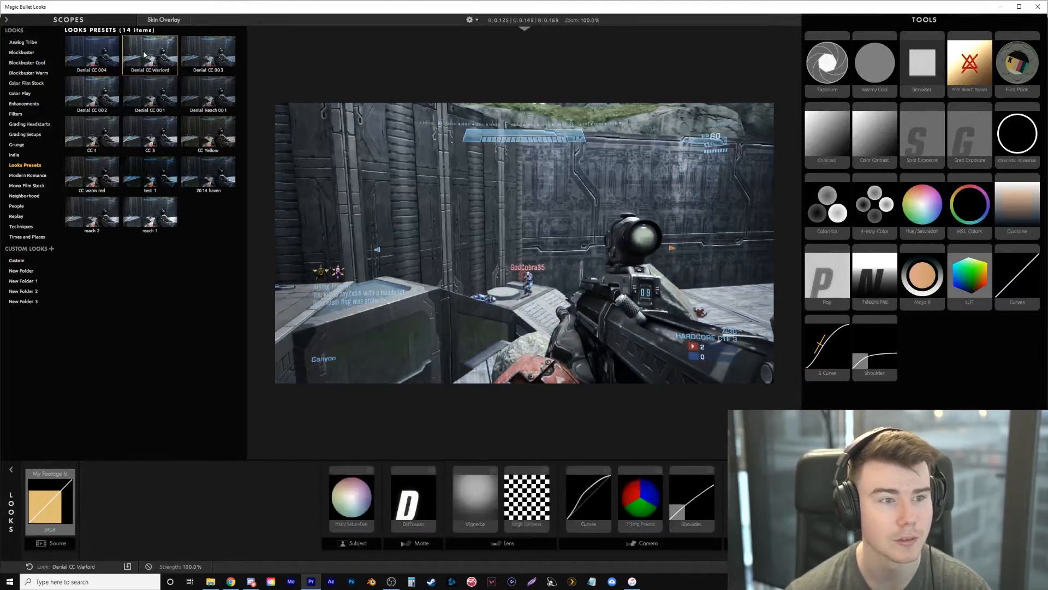
left_click(205, 53)
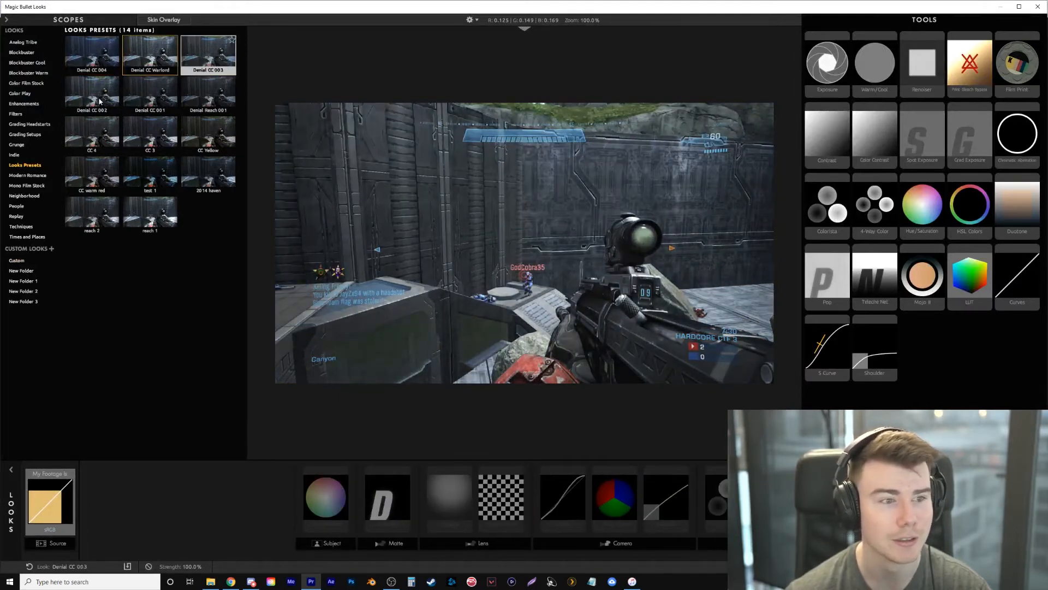
left_click(145, 104)
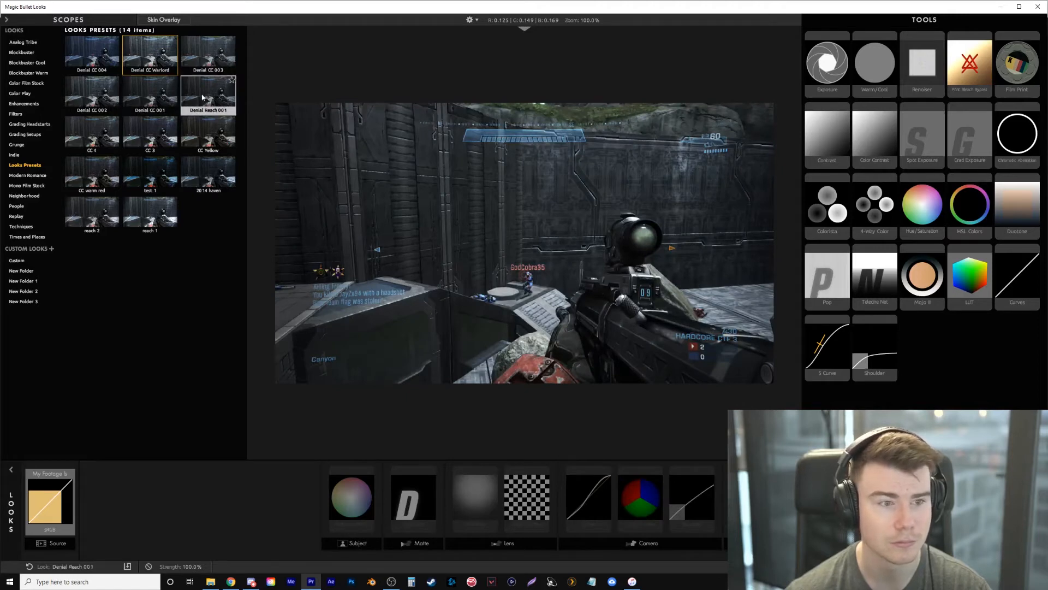
left_click(166, 144)
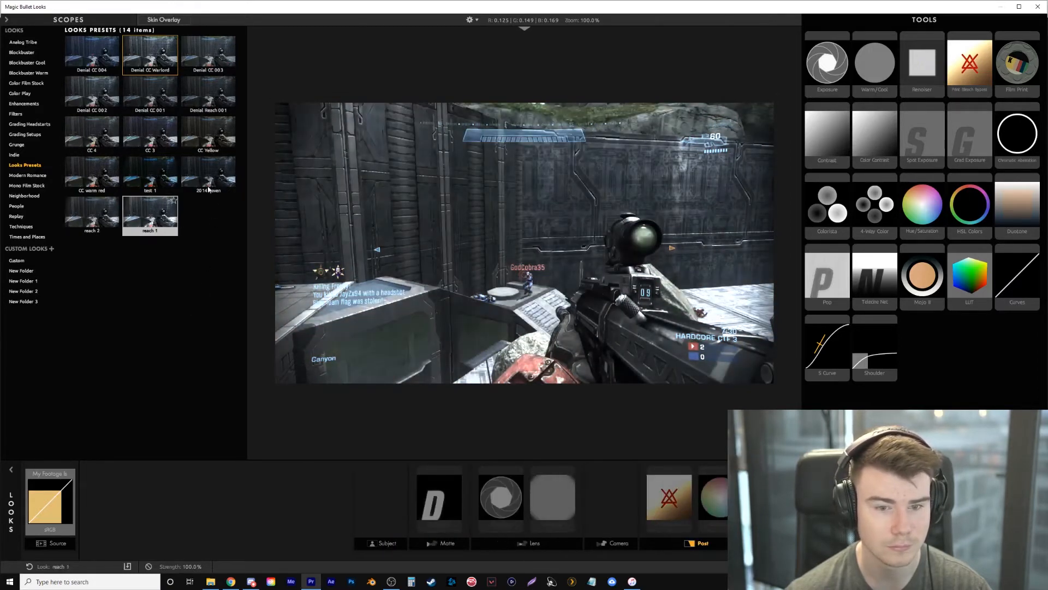
left_click(154, 108)
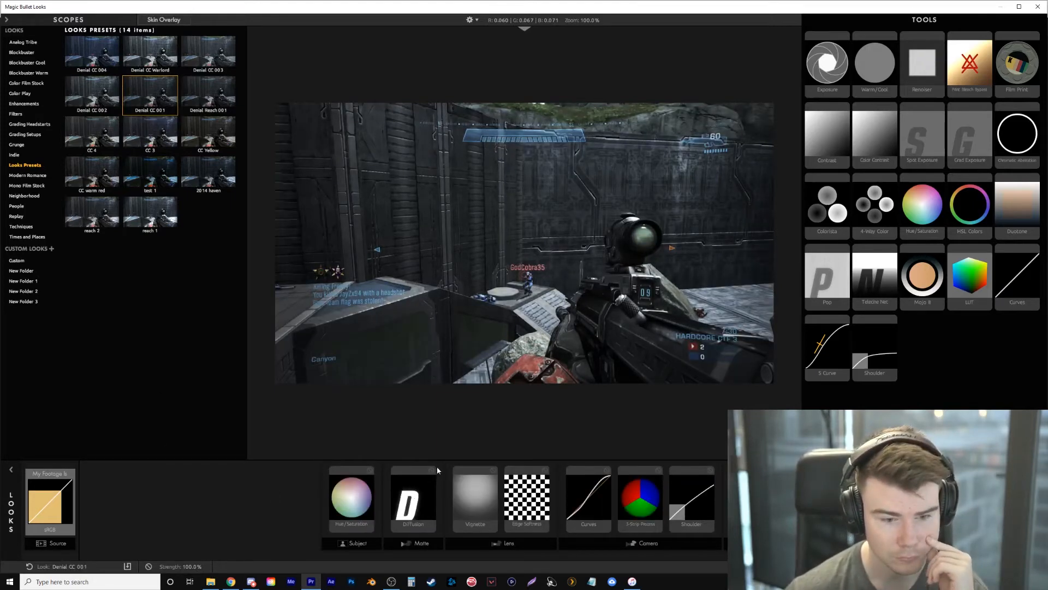
Check the look's Diffusion and Vignette effects, then set the vignette's Radius to about 1.26 and adjust its Strength
left_click(433, 471)
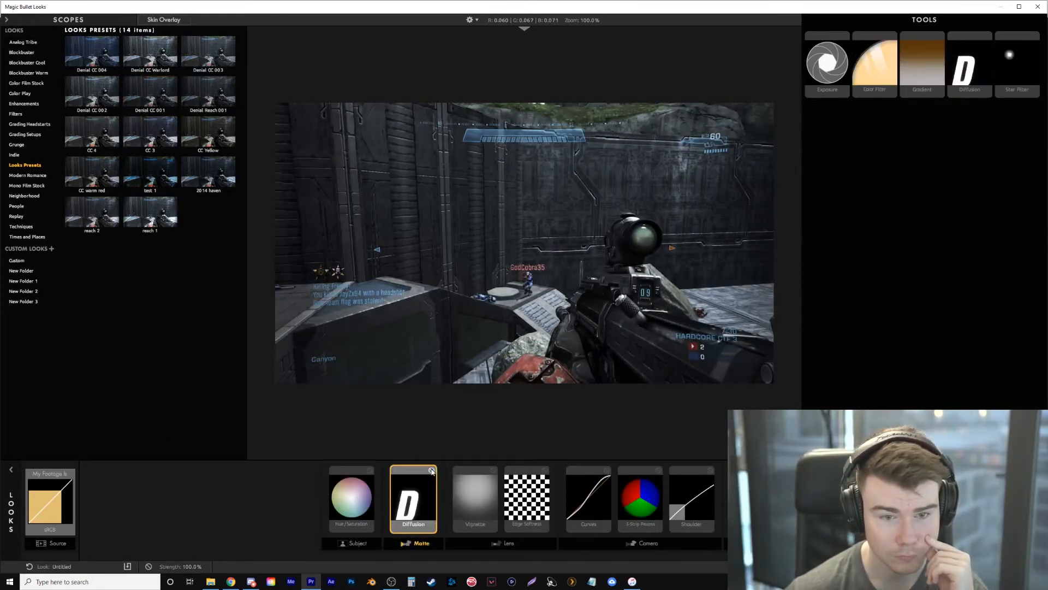
left_click(480, 509)
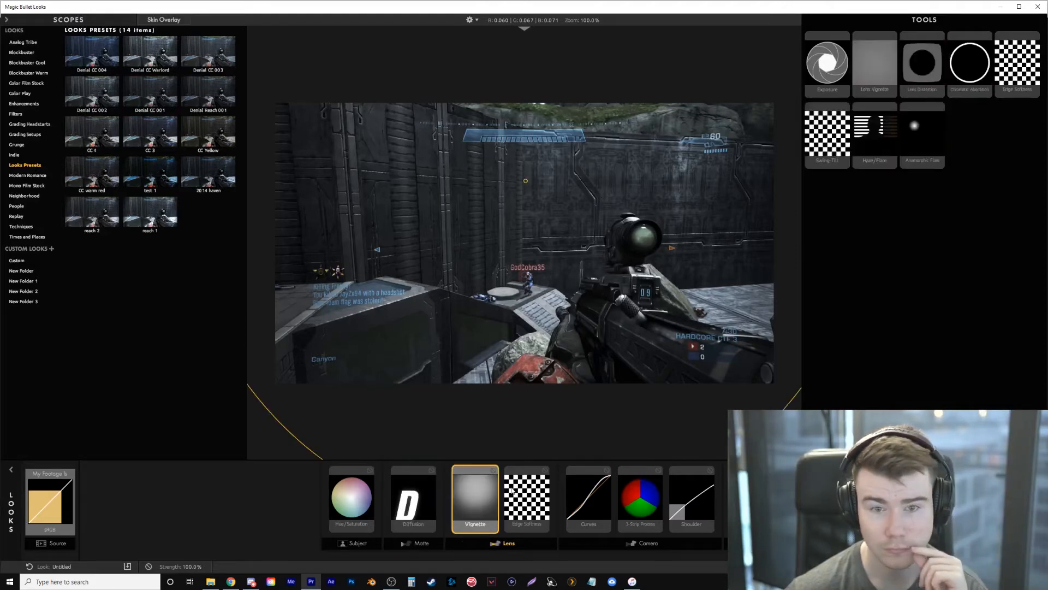
left_click(493, 470)
left_click(494, 470)
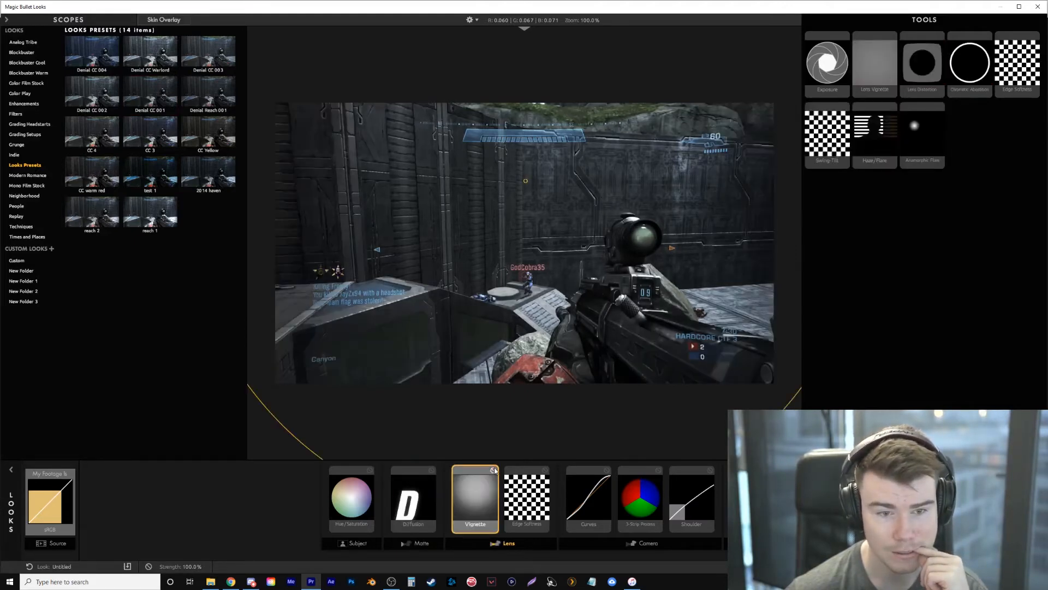
left_click(1037, 511)
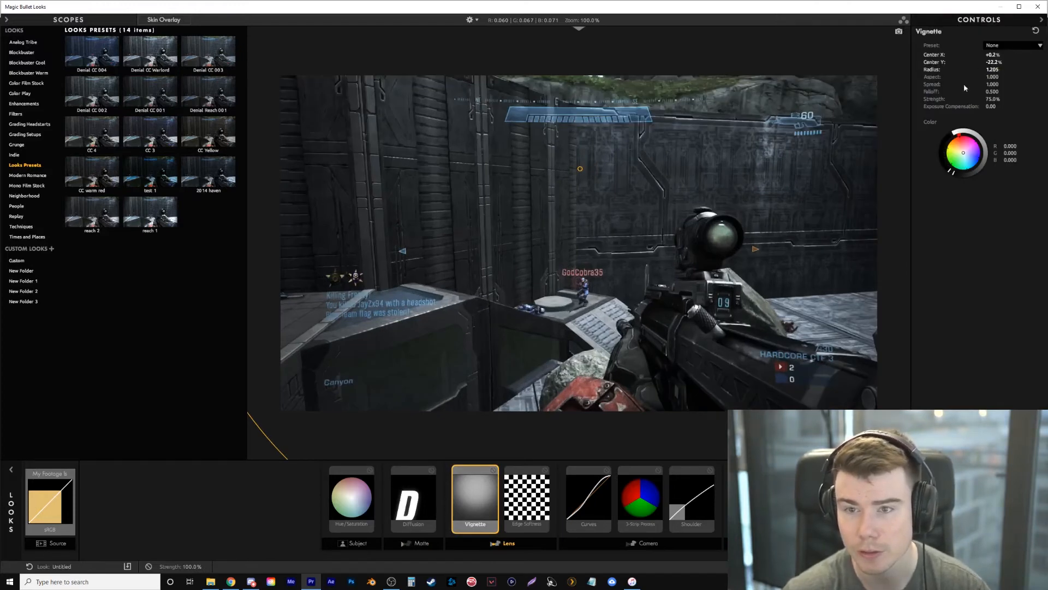
left_click_drag(994, 70, 997, 69)
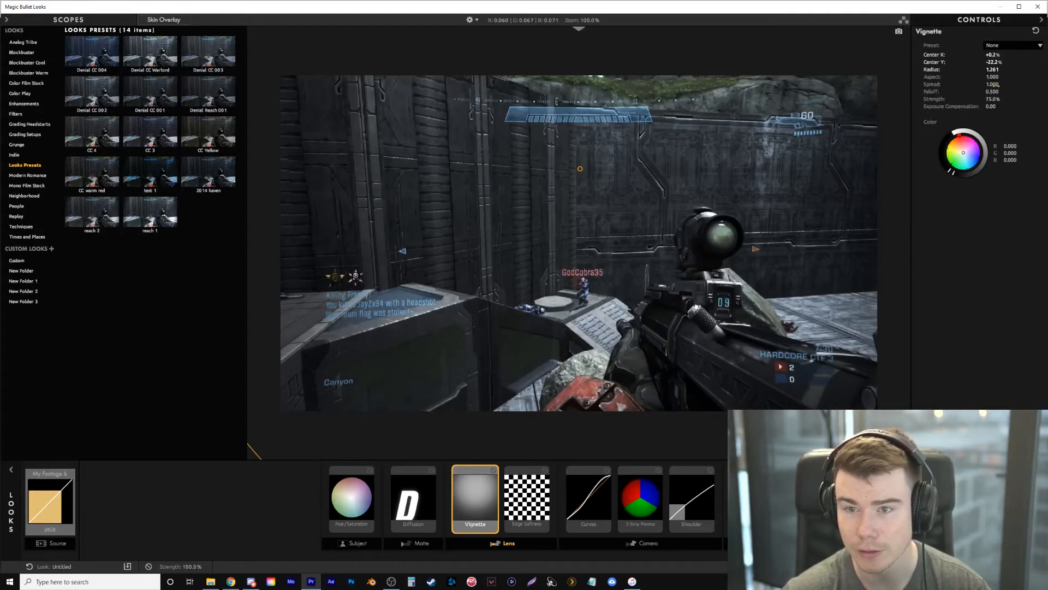
left_click_drag(990, 99, 989, 99)
Compare the look with and without Curves, leave Curves disabled, and check the 3-Strip Process on and off
left_click(610, 471)
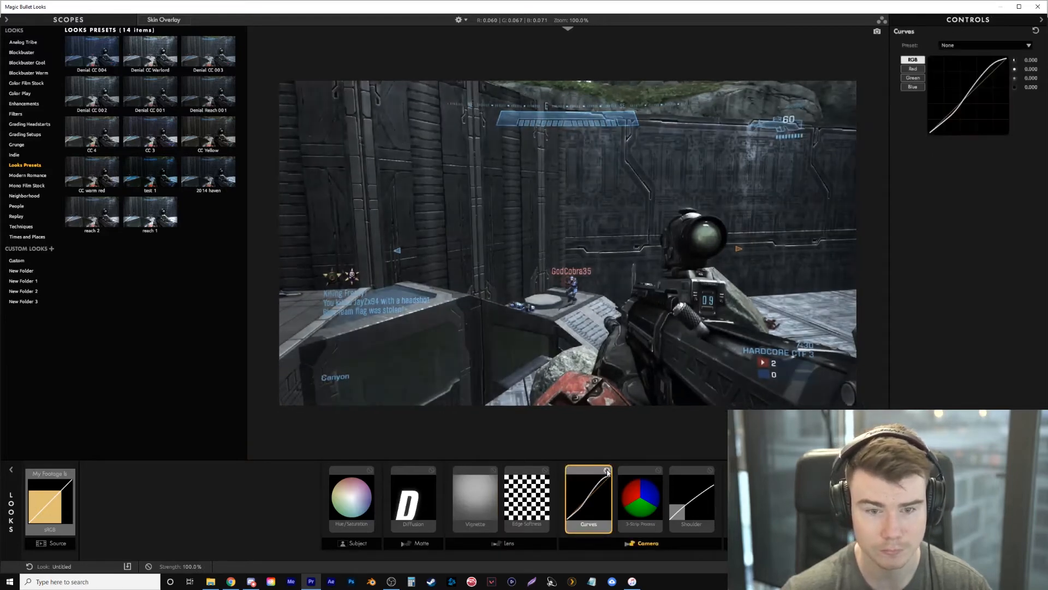
left_click(608, 471)
left_click(608, 471)
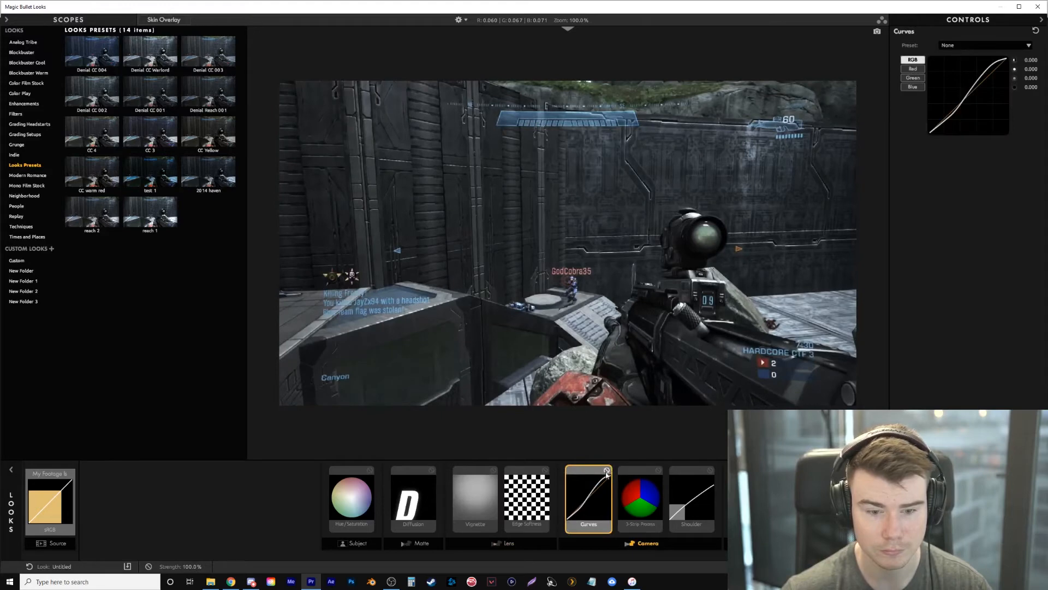
left_click(608, 471)
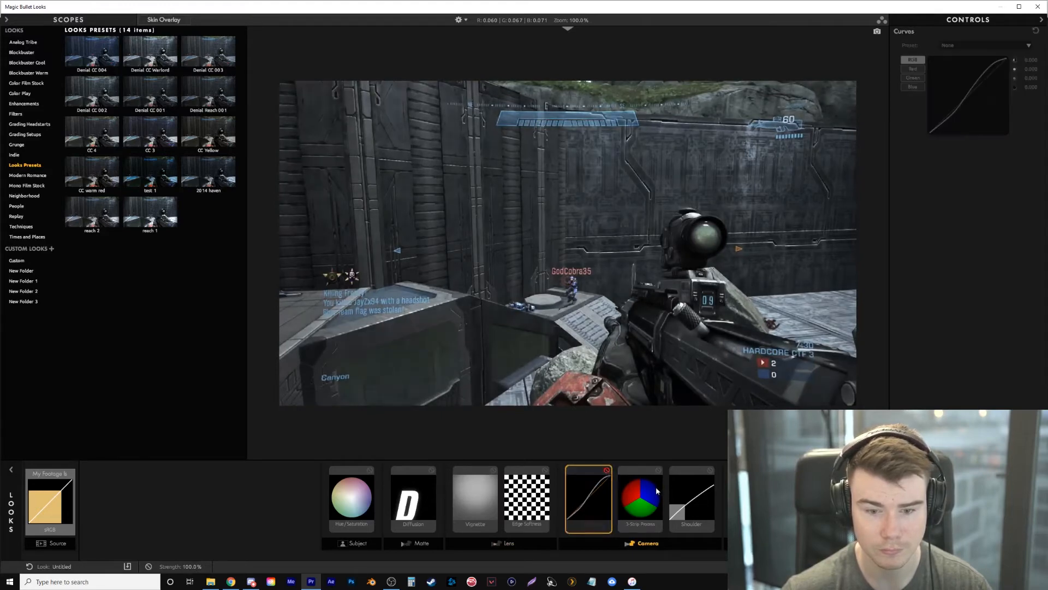
left_click(661, 472)
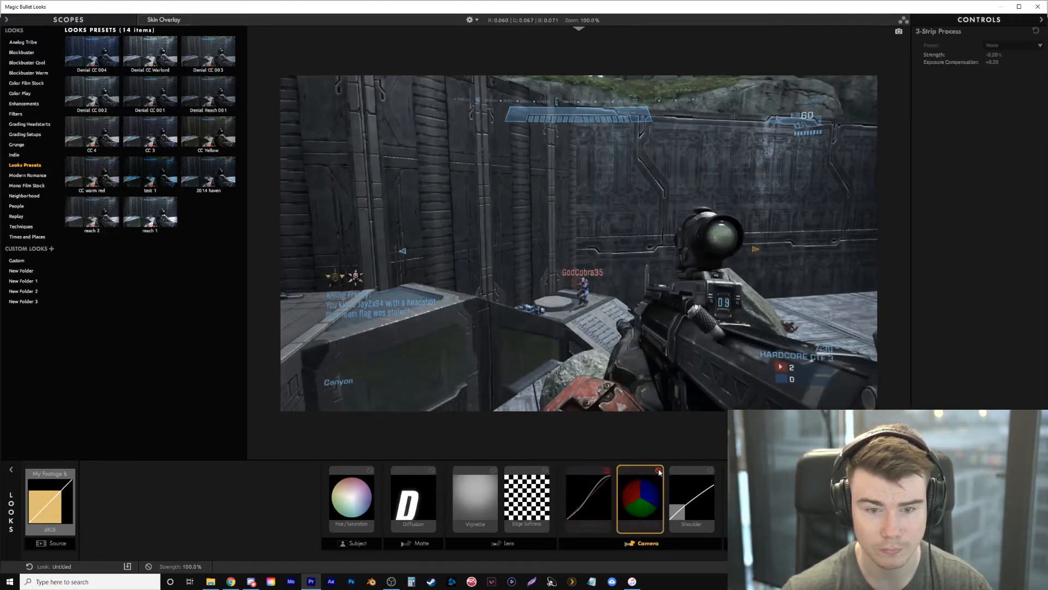
left_click(772, 471)
left_click(772, 471)
Set the Shoulder tool's Strength to about 69%, review Diffusion and Hue/Saturation, and accept the edited look
left_click(708, 473)
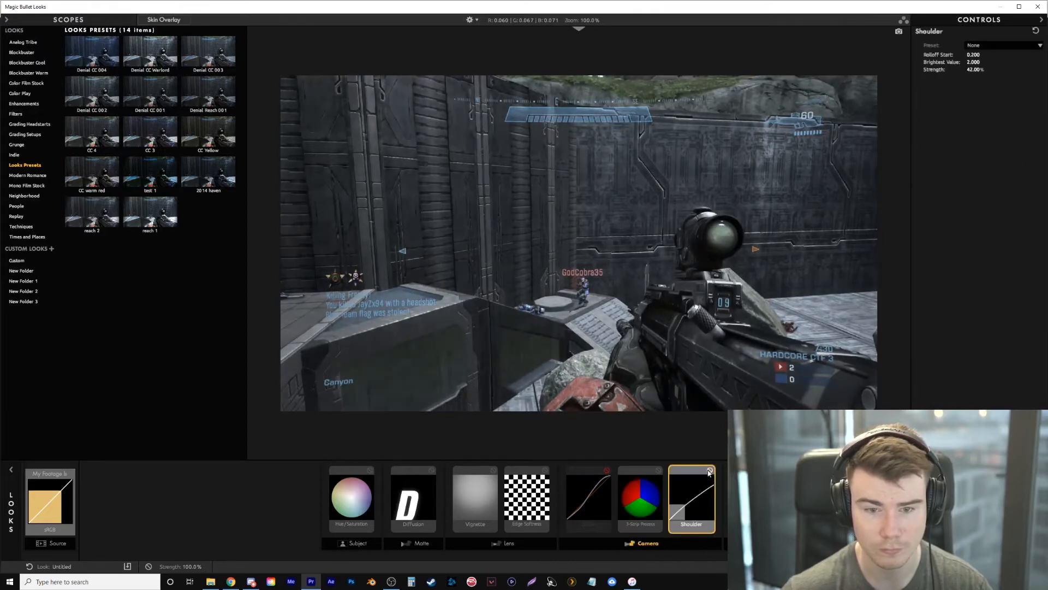
left_click_drag(975, 70, 984, 70)
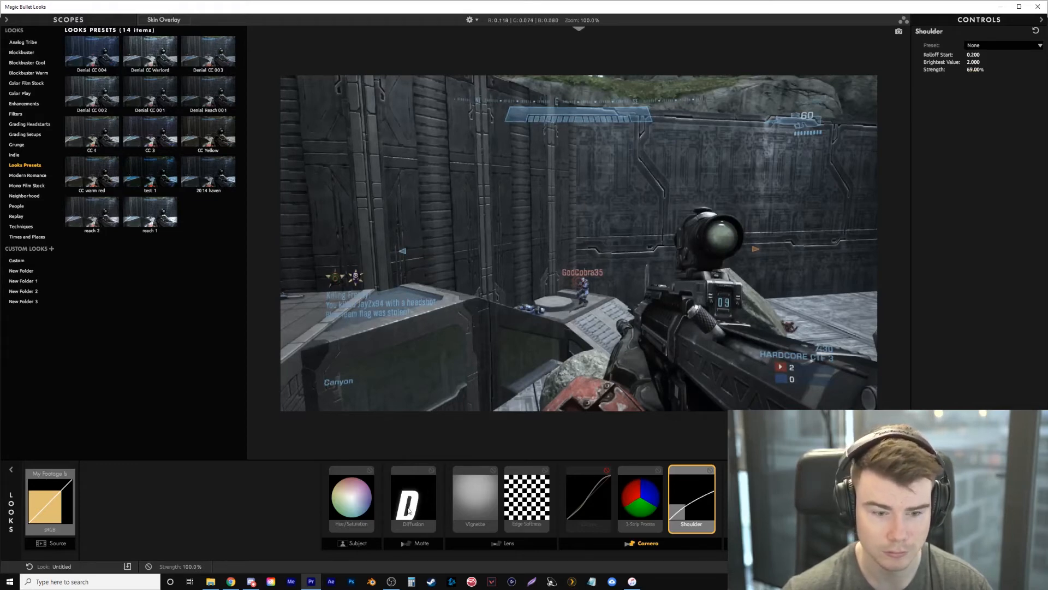
left_click(409, 510)
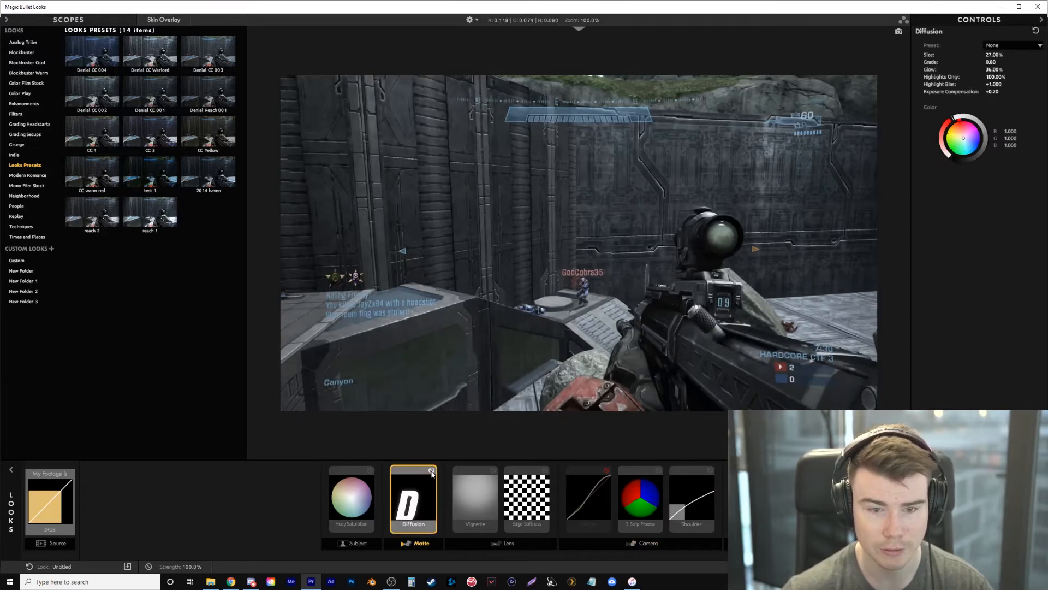
left_click(352, 505)
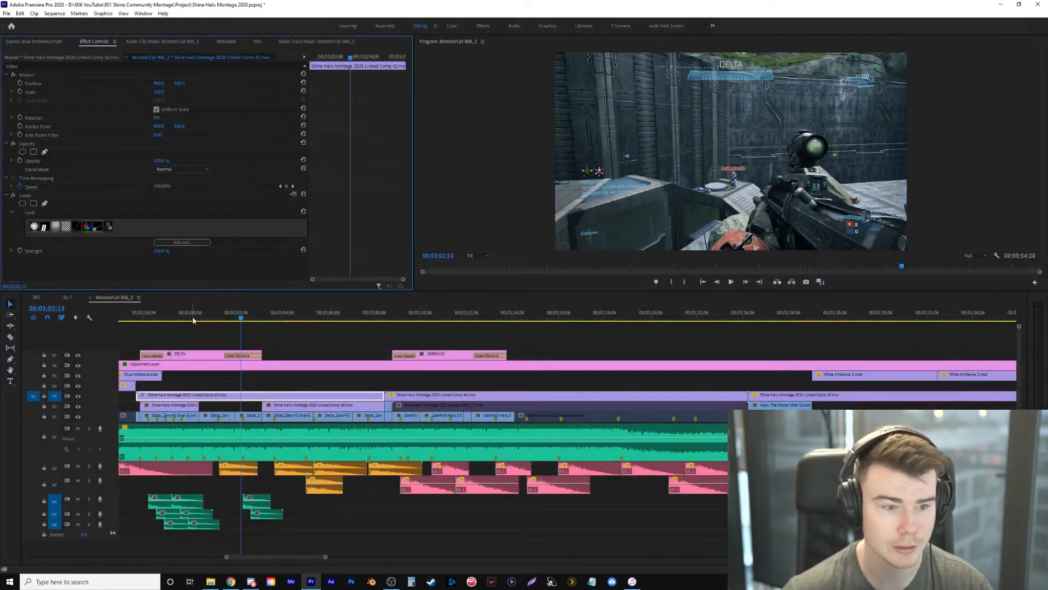
Play the DELTA footage up to 00;03;06;02 and compare the shot with the Looks effect off and on
left_click_drag(189, 317, 145, 319)
key("minus")
left_click(289, 315)
key("space")
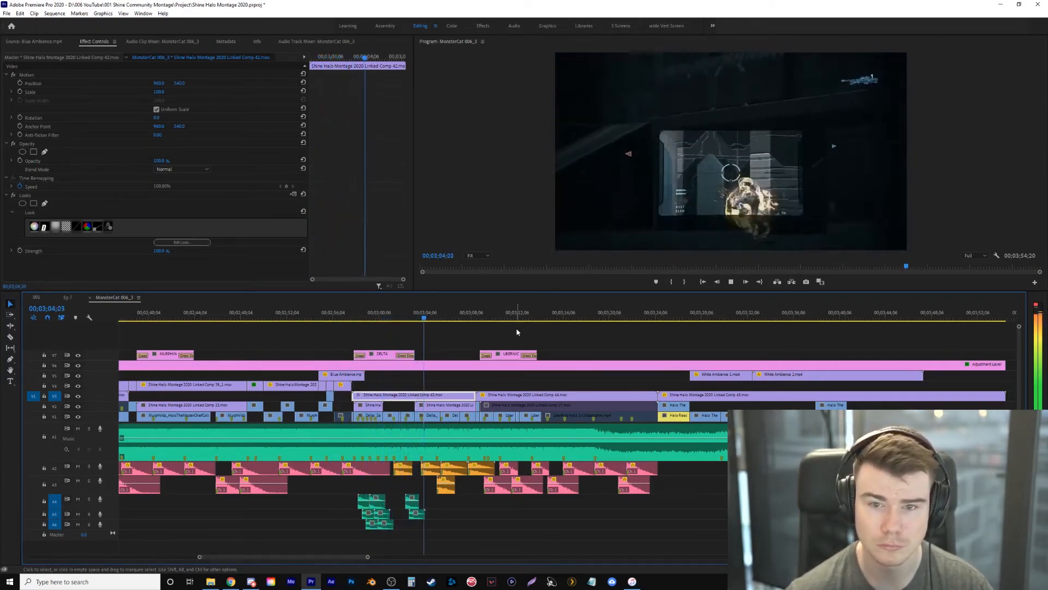
key("space")
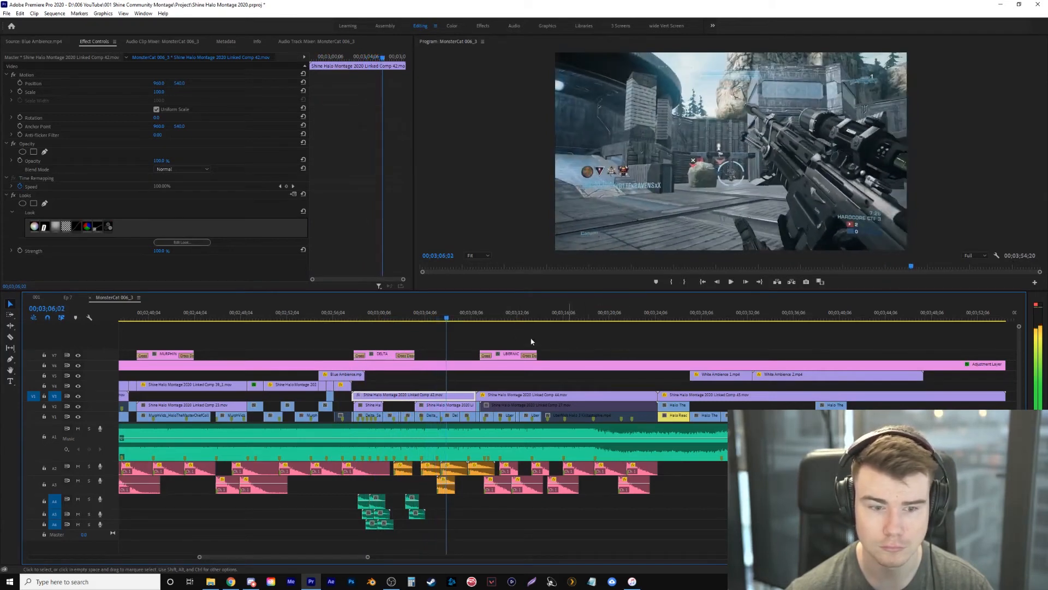
left_click(12, 195)
left_click(12, 196)
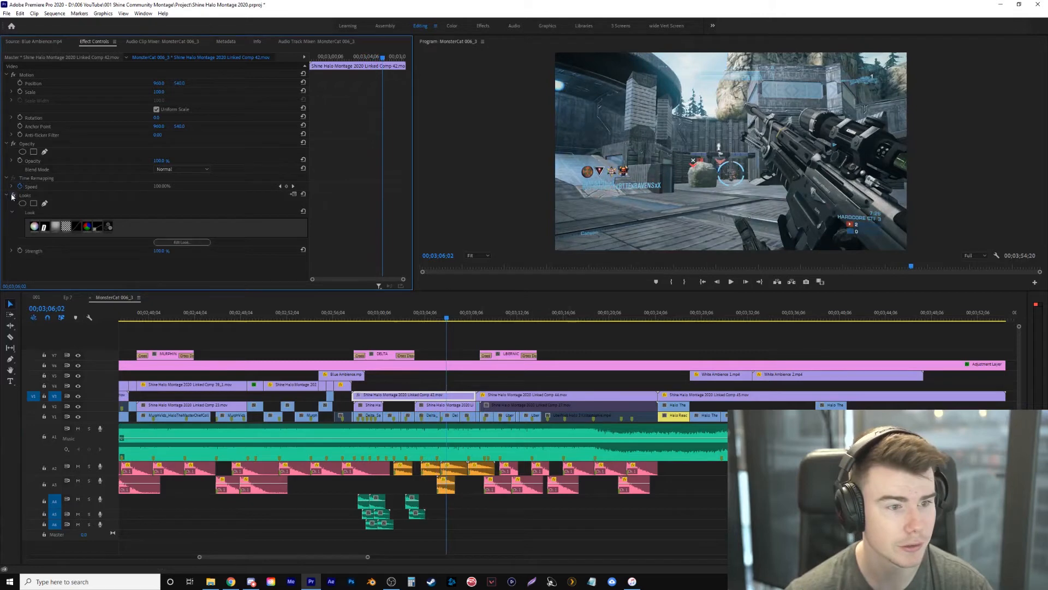
Replay the DELTA footage from about 00;03;03;27 to 00;03;04;23 and compare the Looks effect off and on there
key("space")
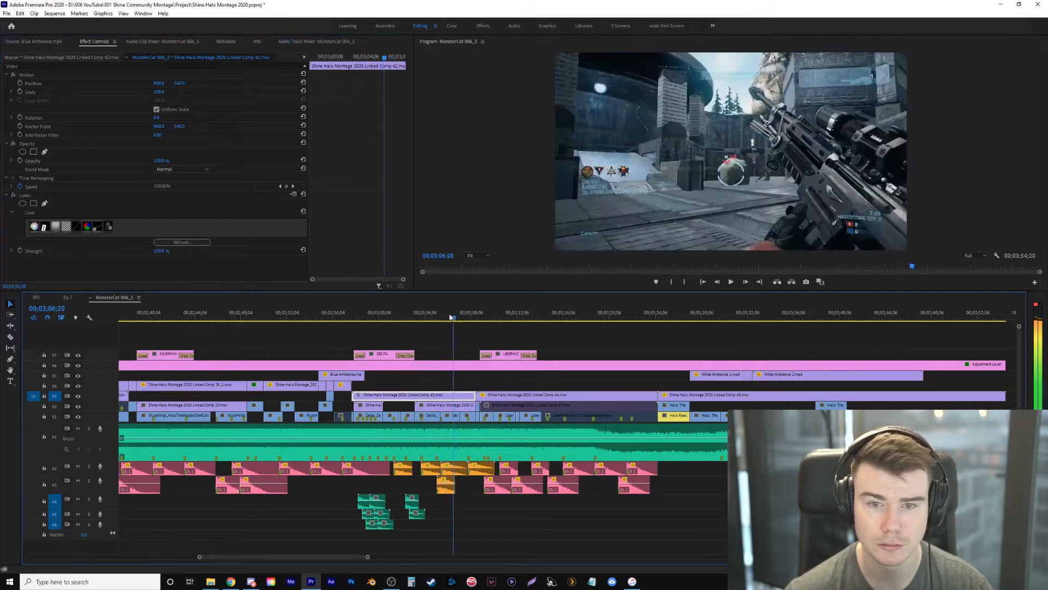
left_click(440, 317)
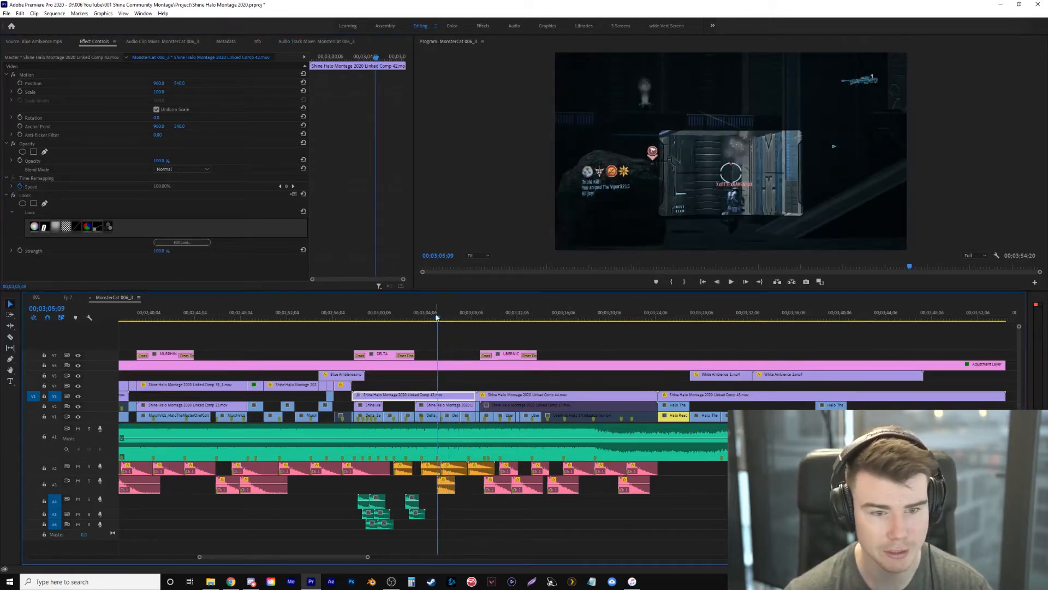
left_click_drag(436, 317, 422, 315)
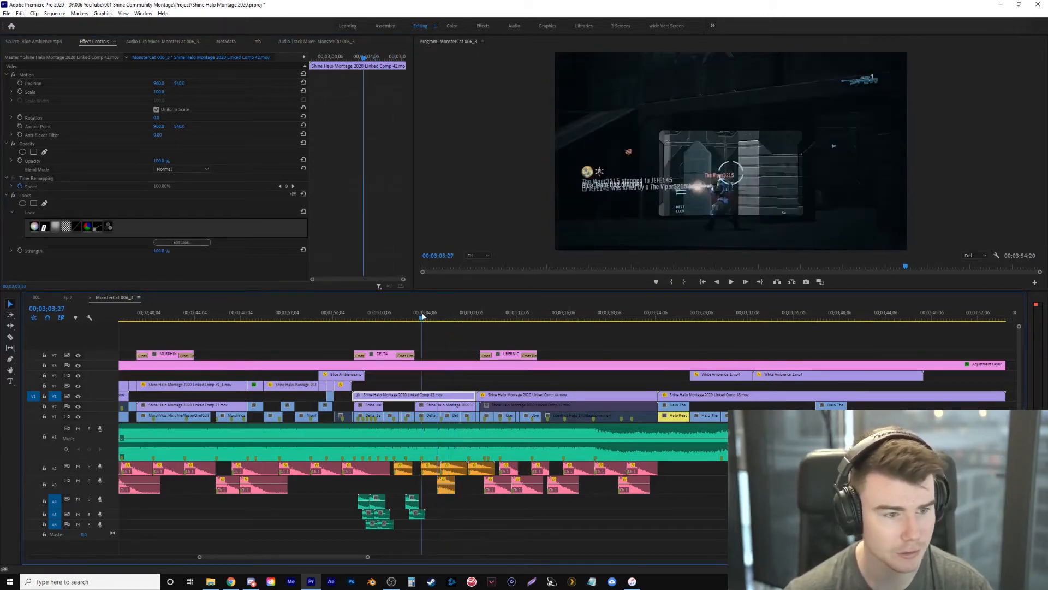
key("space")
left_click(15, 197)
left_click(14, 197)
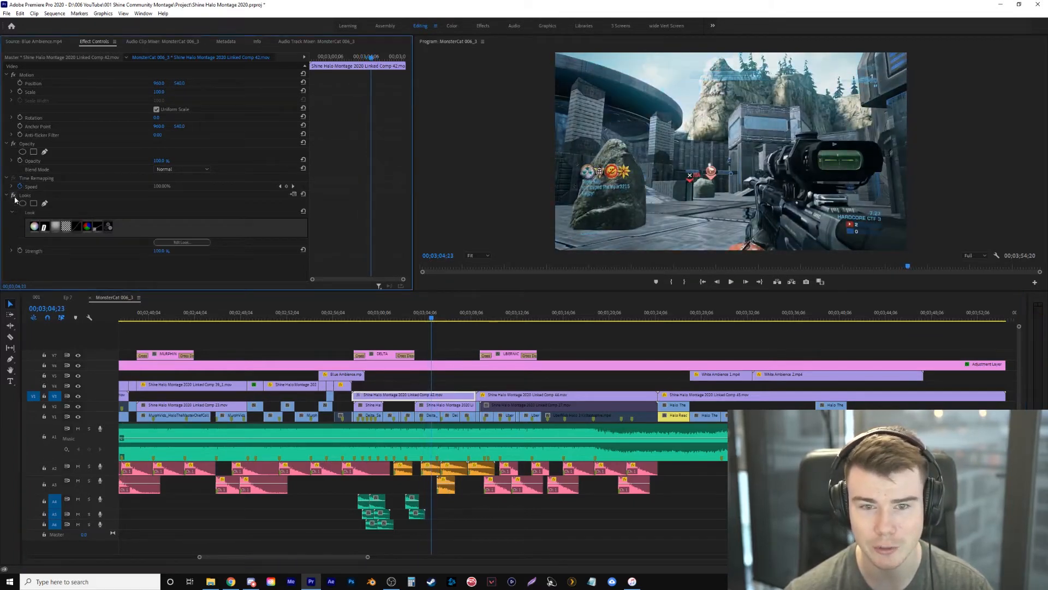
Reopen the DELTA clip's look for editing and compare the image with the Diffusion tool on and off
left_click(182, 242)
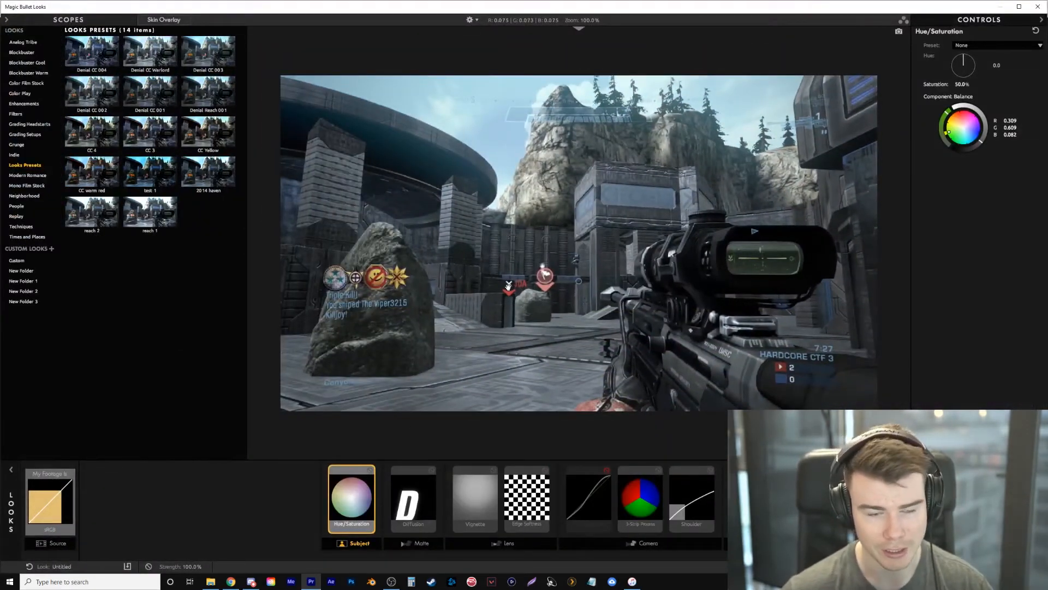
left_click(410, 490)
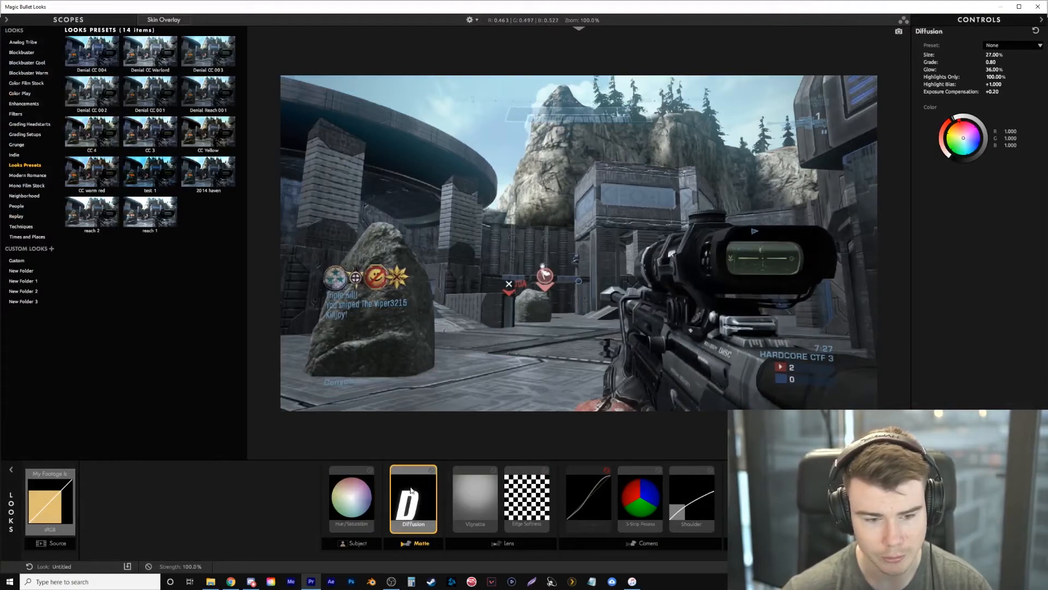
left_click(433, 471)
left_click(432, 472)
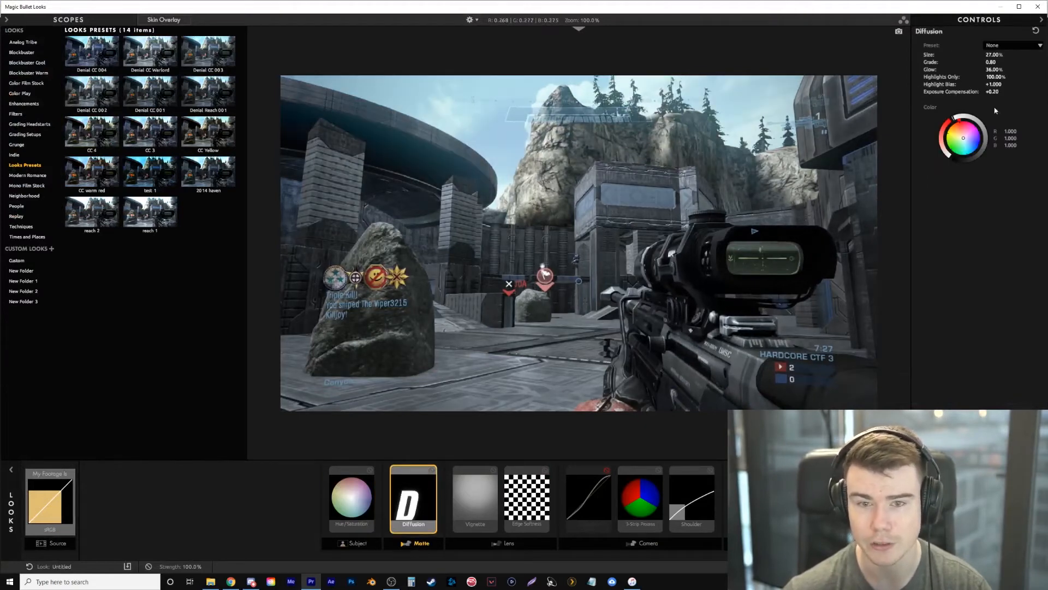
Compare the image with the Vignette tool on and off and examine how far the vignette reaches around the frame
left_click(476, 494)
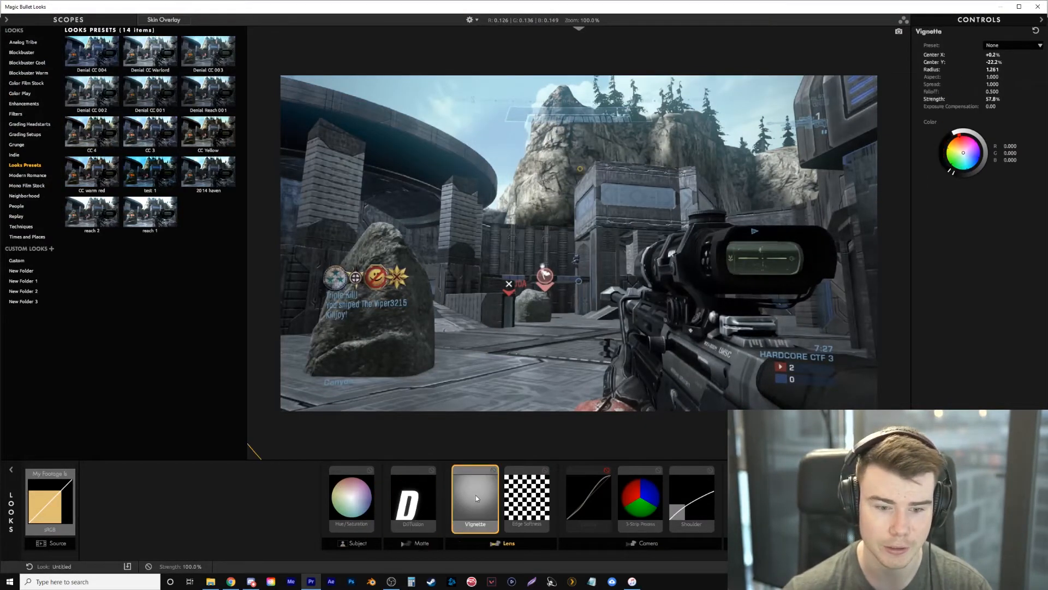
left_click(493, 470)
left_click(494, 471)
left_click(493, 470)
left_click(493, 470)
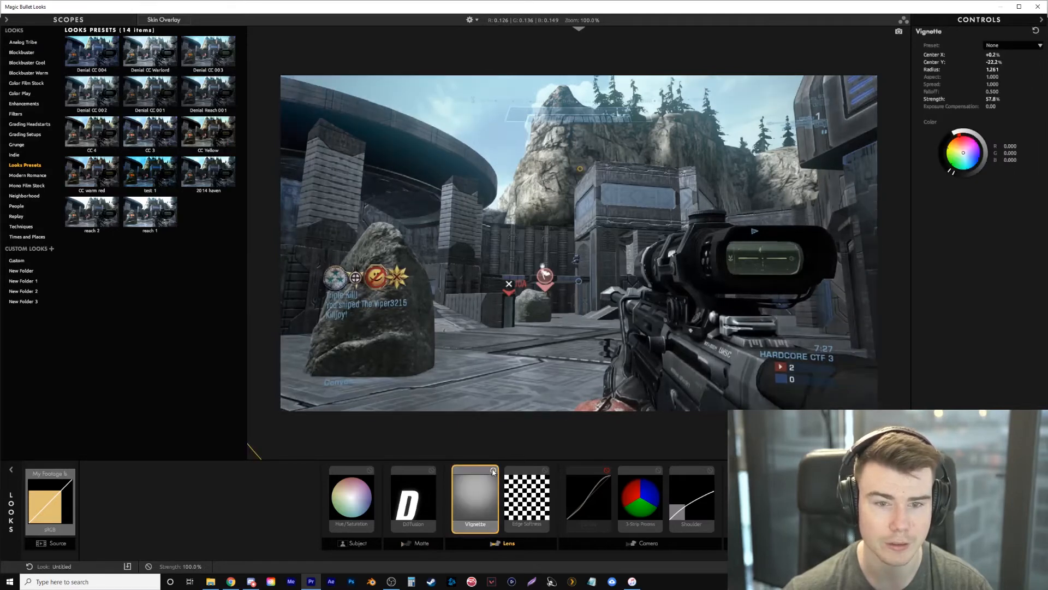
scroll(535, 336, "down", 6)
scroll(534, 336, "up", 5)
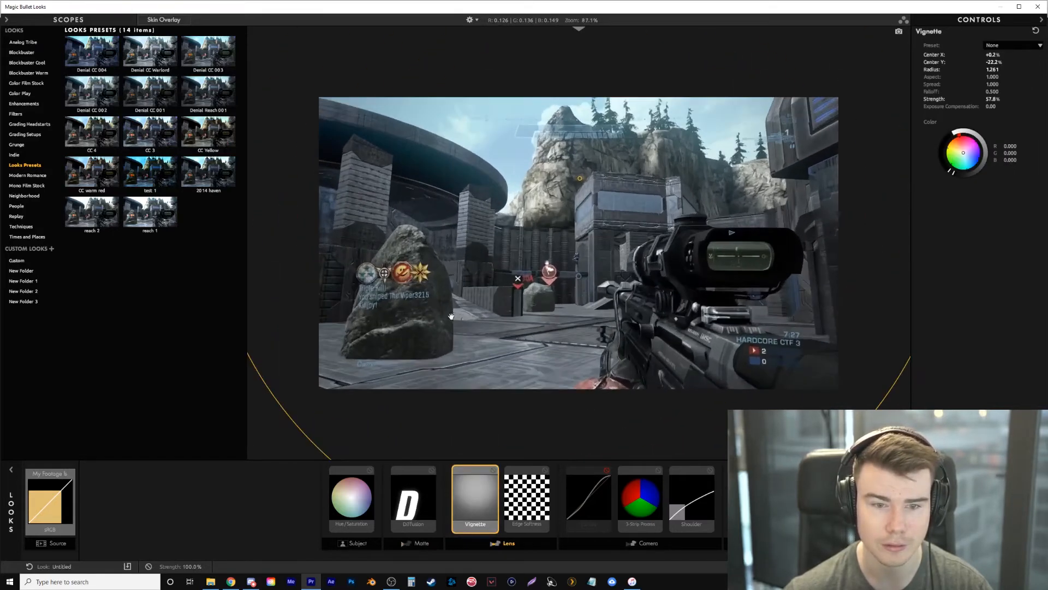
Disable Edge Softness in the look, and compare the image with Curves on and off, leaving Curves disabled
left_click(529, 500)
left_click(545, 470)
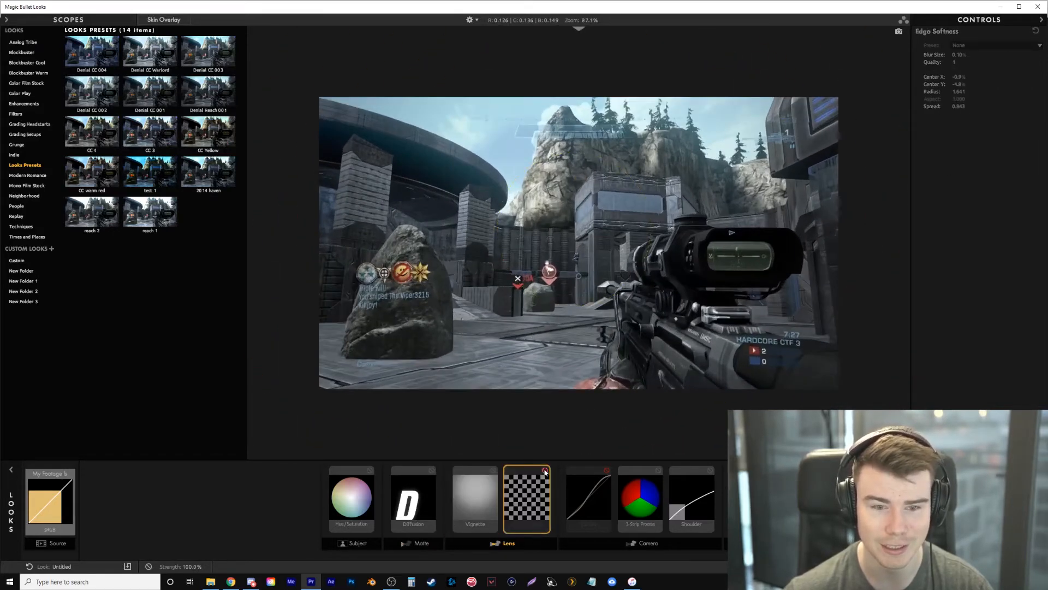
left_click(604, 475)
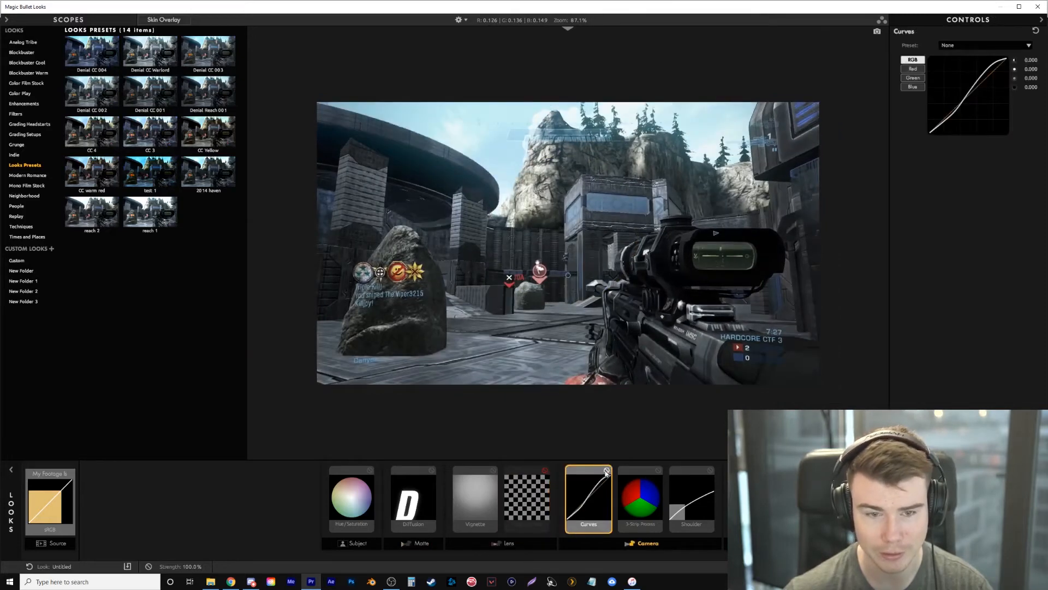
left_click(609, 471)
left_click(608, 470)
Compare the image with the 3-Strip Process and the Shoulder tool each switched off and on, leaving both enabled
left_click(648, 496)
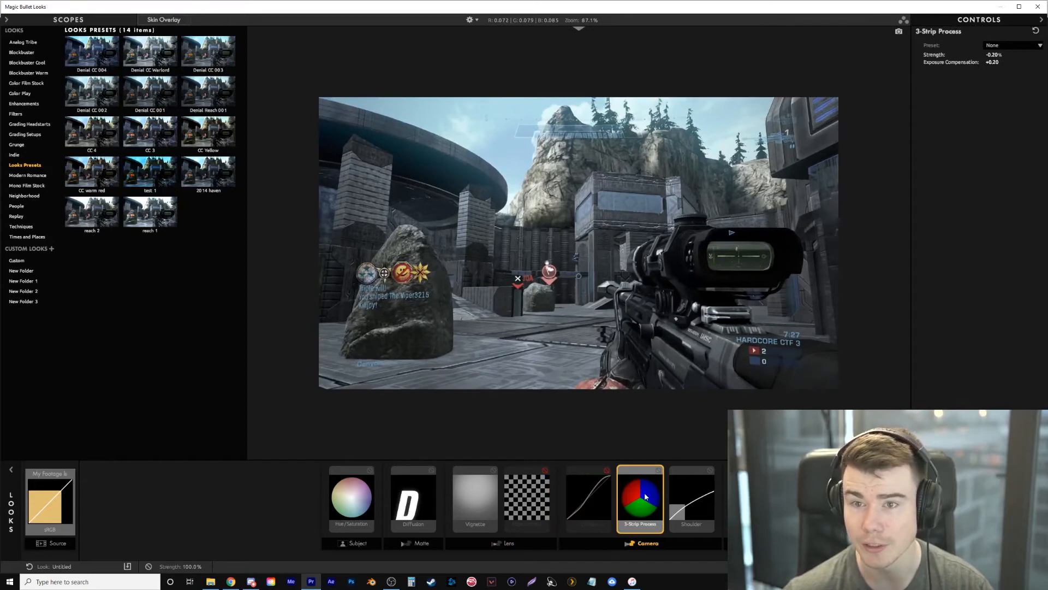
left_click(661, 470)
left_click(661, 470)
left_click(661, 470)
left_click(661, 471)
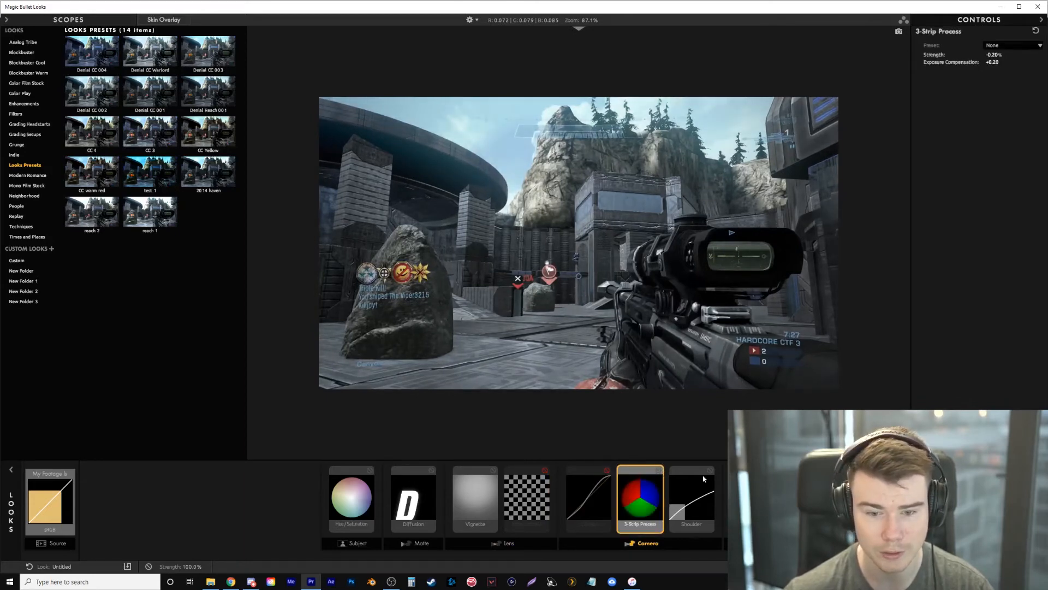
left_click(709, 478)
left_click(711, 471)
left_click(710, 472)
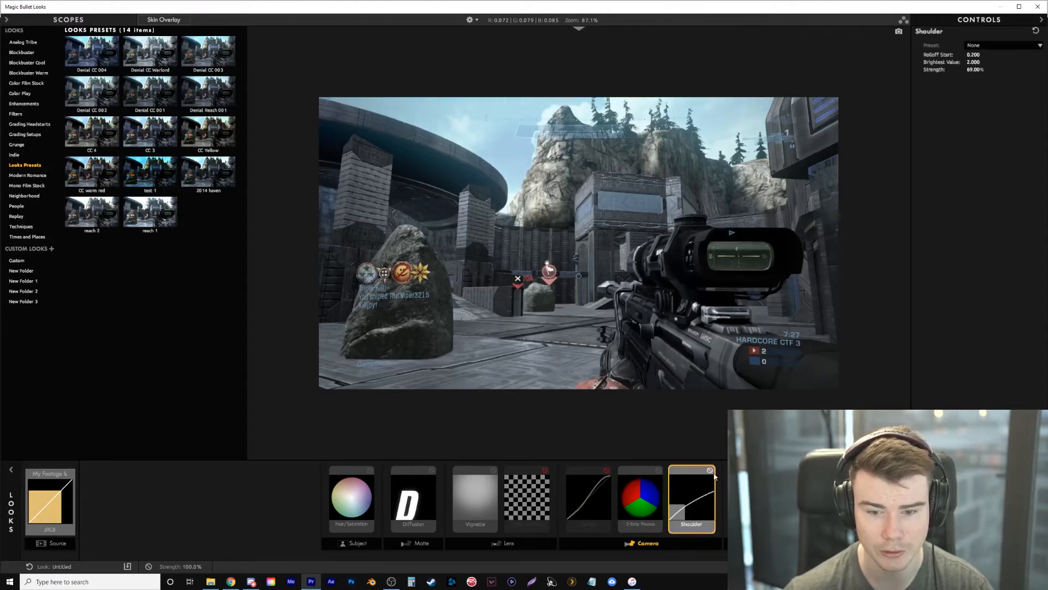
Compare the image with Colorista 3-Way on and off, leave it disabled, and accept the edited look
left_click(772, 471)
left_click(772, 470)
left_click(772, 471)
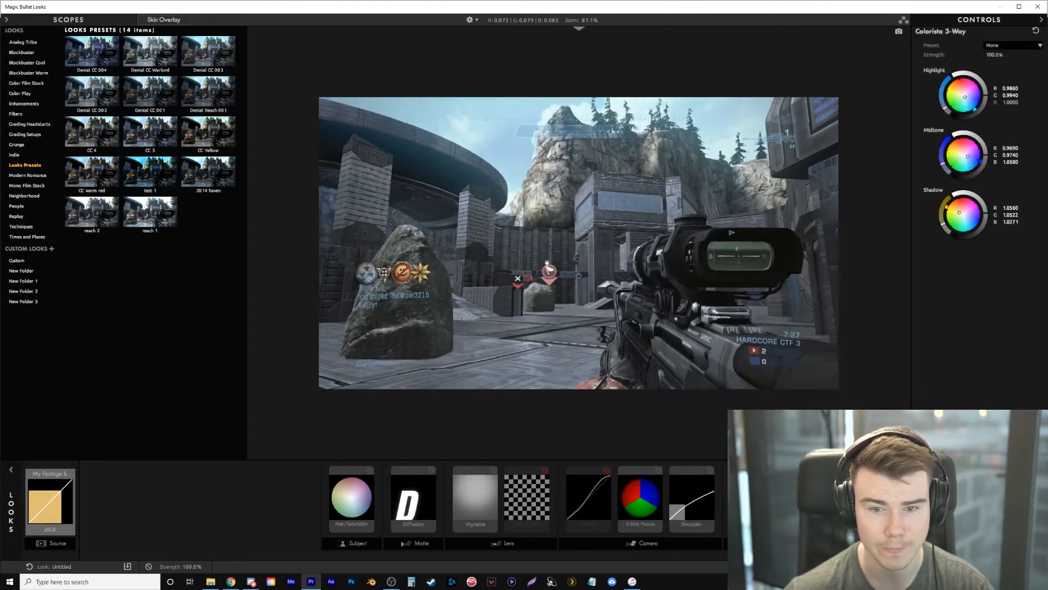
left_click(772, 470)
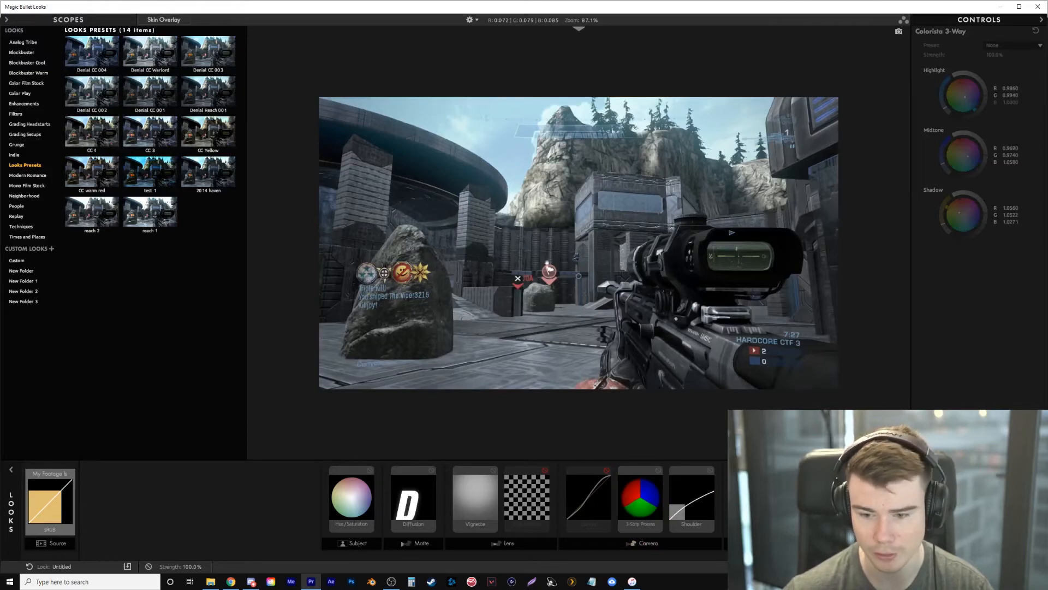
left_click(1027, 566)
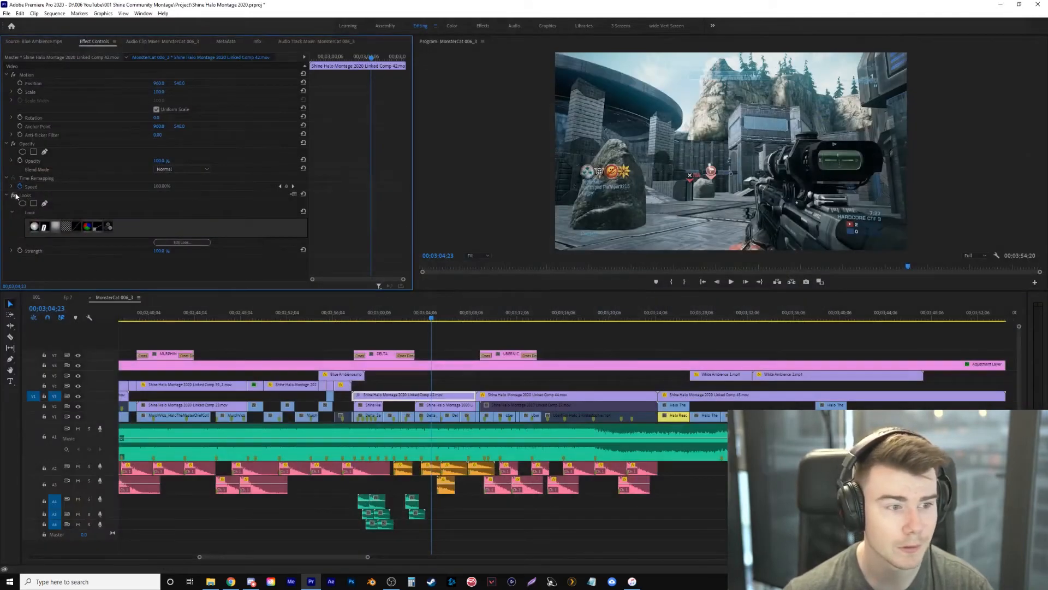
Play the rest of the DELTA footage from 00;03;04;23 into the clip that follows it
key("space")
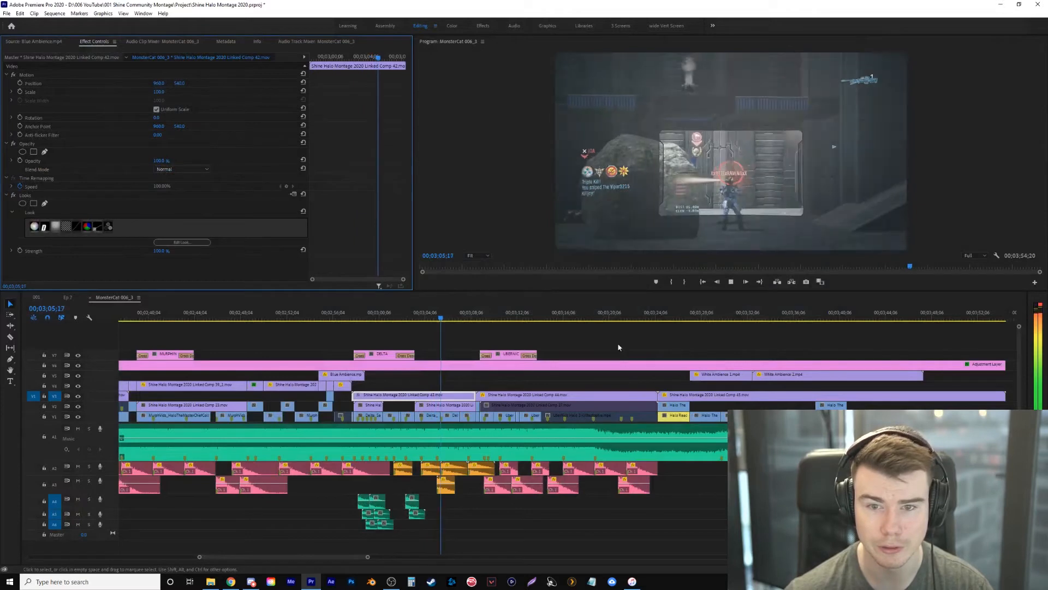
key("space")
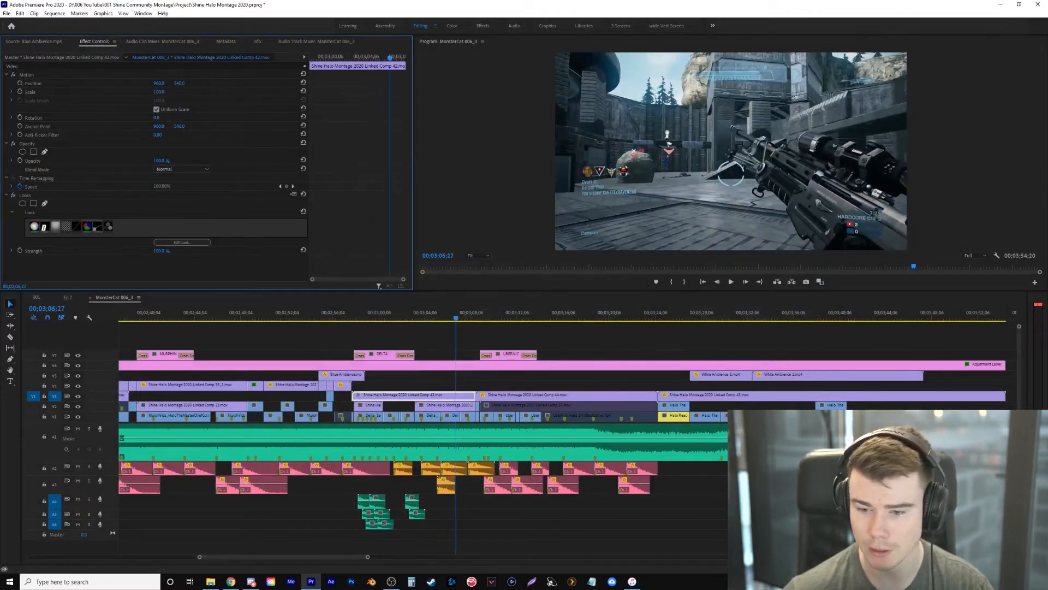
left_click(483, 326)
key("space")
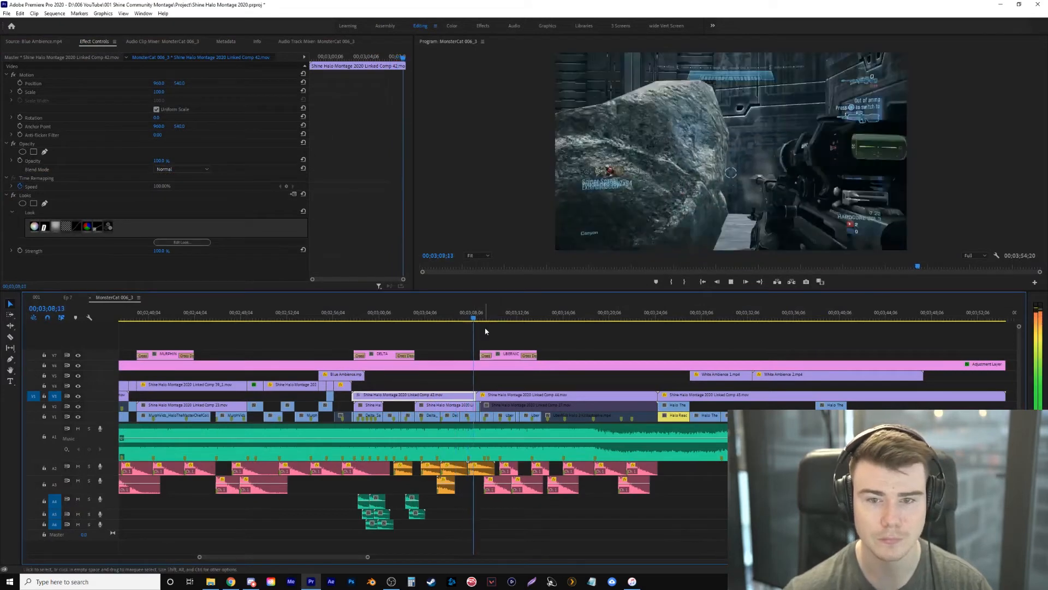
key("space")
Split the upper clip after DELTA where the short cinematic shot ends, separating that shot starting at 00;03;08;21
mouse_move(485, 317)
left_mouse_down()
mouse_move(500, 317)
mouse_move(477, 322)
left_mouse_up()
key("=")
key("=")
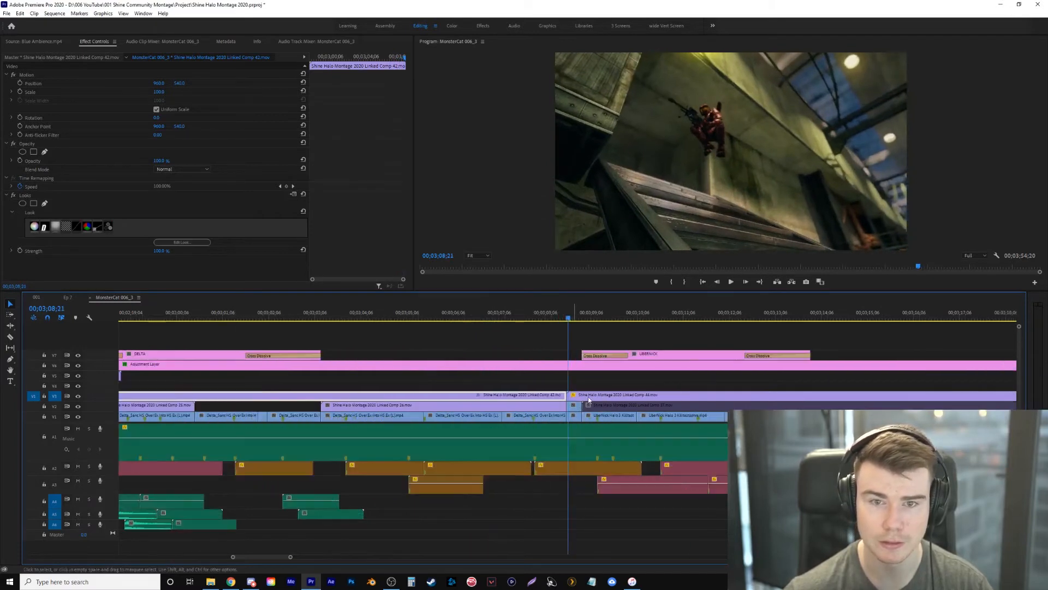
key("c")
key("v")
key("=")
At 00;03;08;24, raise the cinematic shot's Exposure slightly and its Shadows to about 22 in Lumetri Color, and open the Curves section
left_click(575, 315)
left_click(576, 315)
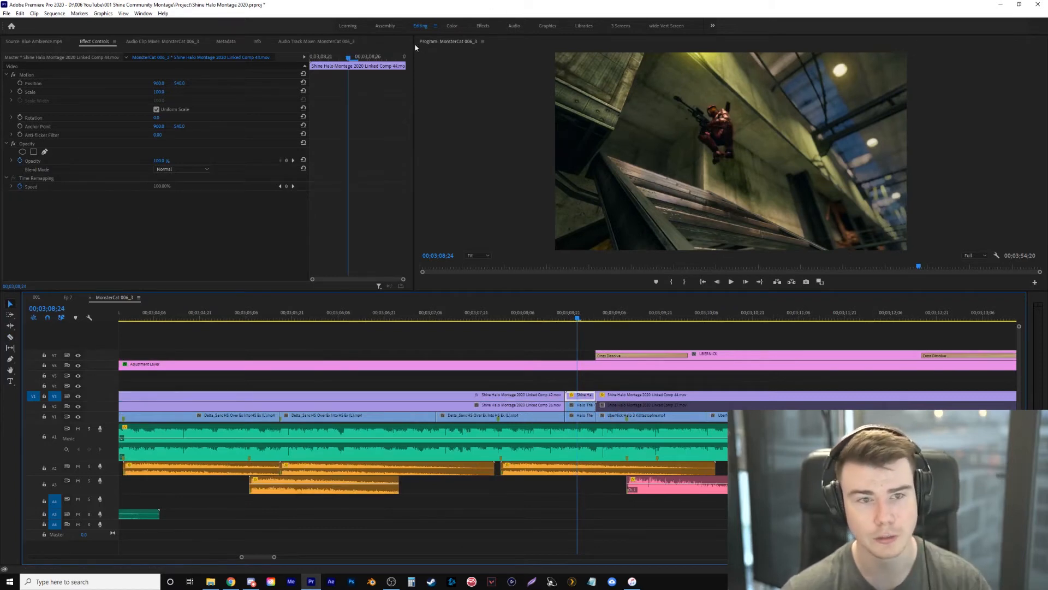
left_click(452, 27)
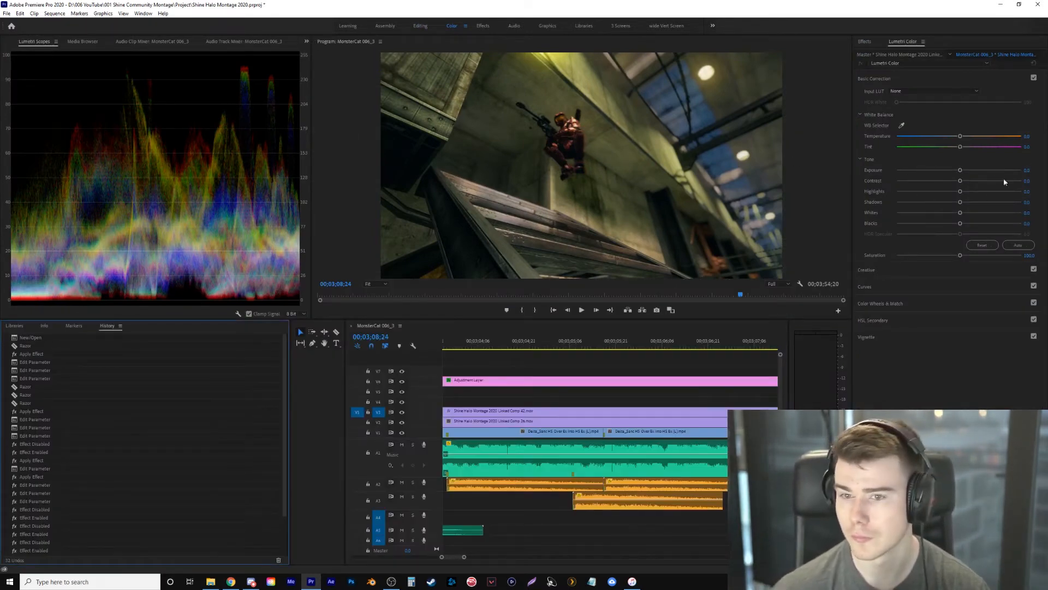
left_click_drag(962, 171, 973, 209)
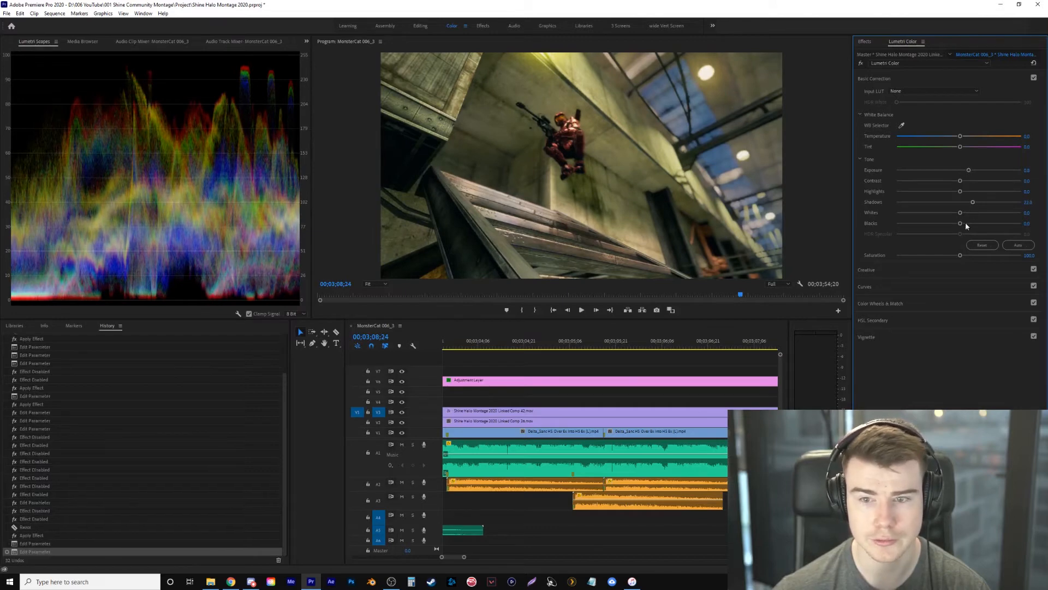
left_click(895, 287)
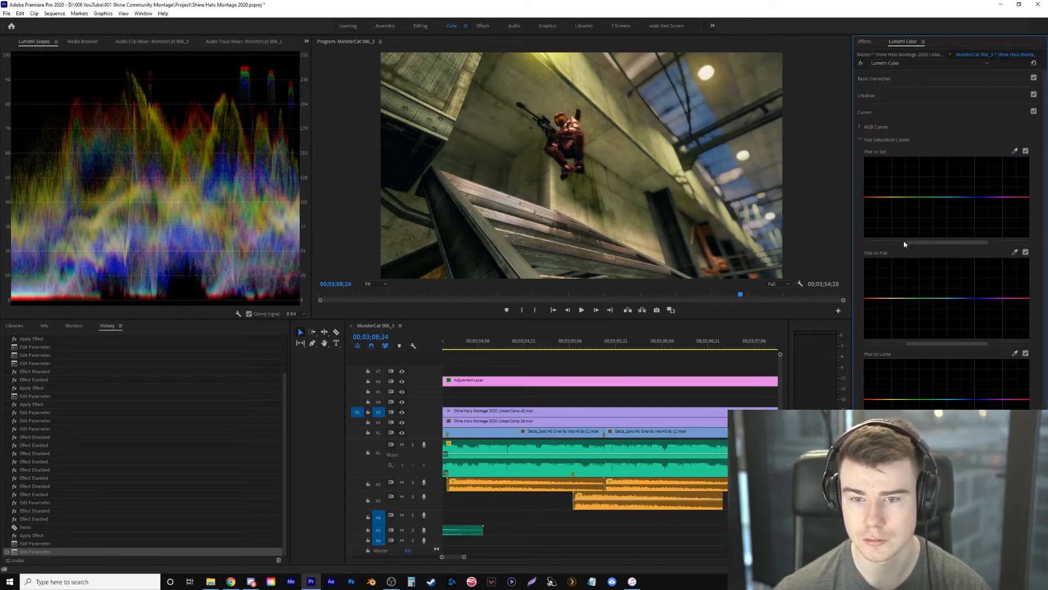
left_click(875, 198)
left_click(889, 198)
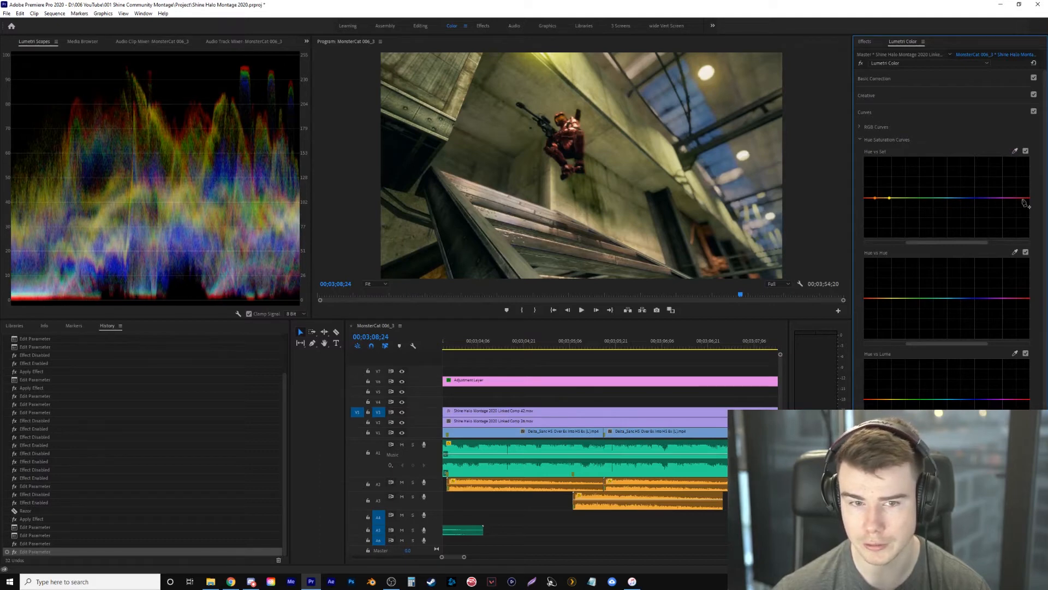
key("ctrl+z")
key("ctrl+z")
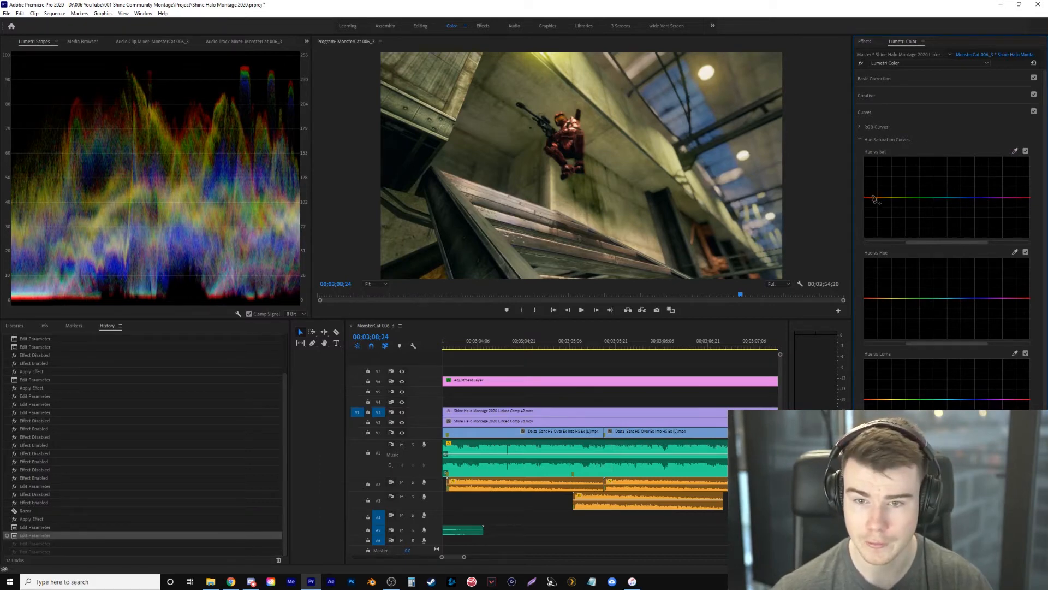
Lower the yellow saturation slightly with three Hue vs Sat curve points and compare the shot with Curves off and on
left_click(874, 198)
left_click(885, 197)
left_click(914, 198)
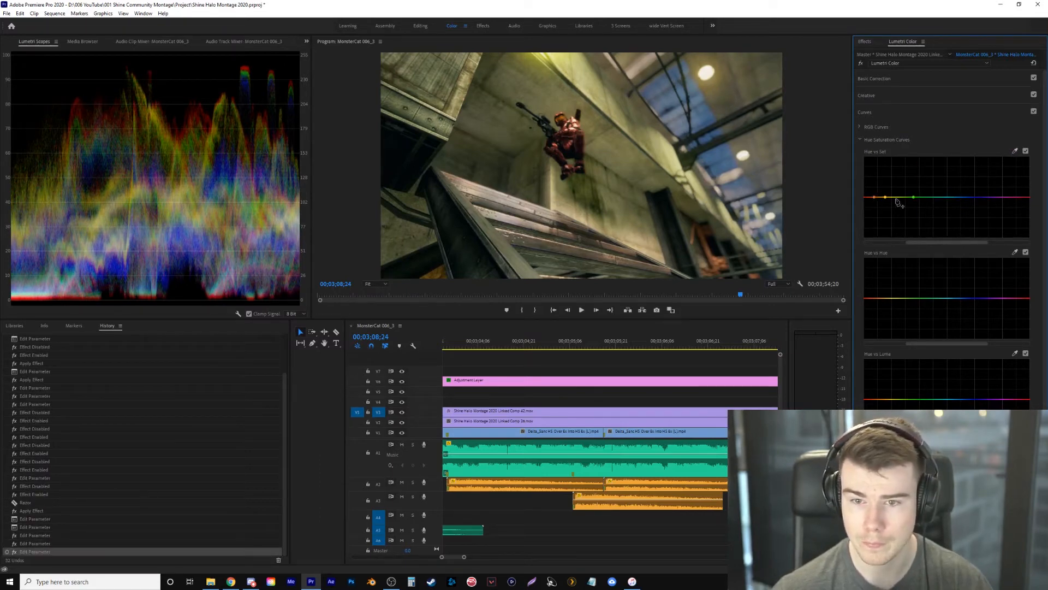
left_click_drag(885, 198, 886, 206)
left_click(1033, 112)
left_click(1033, 112)
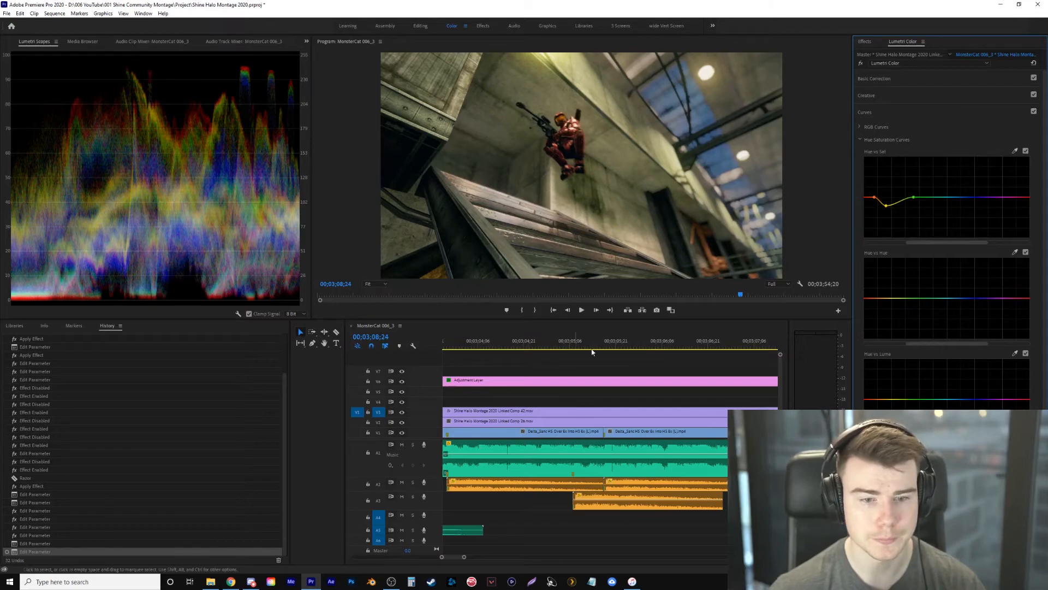
Play the end of the DELTA footage from about 00;03;06 through the graded cinematic shot into the next player's segment
left_click(662, 342)
key("minus")
key("space")
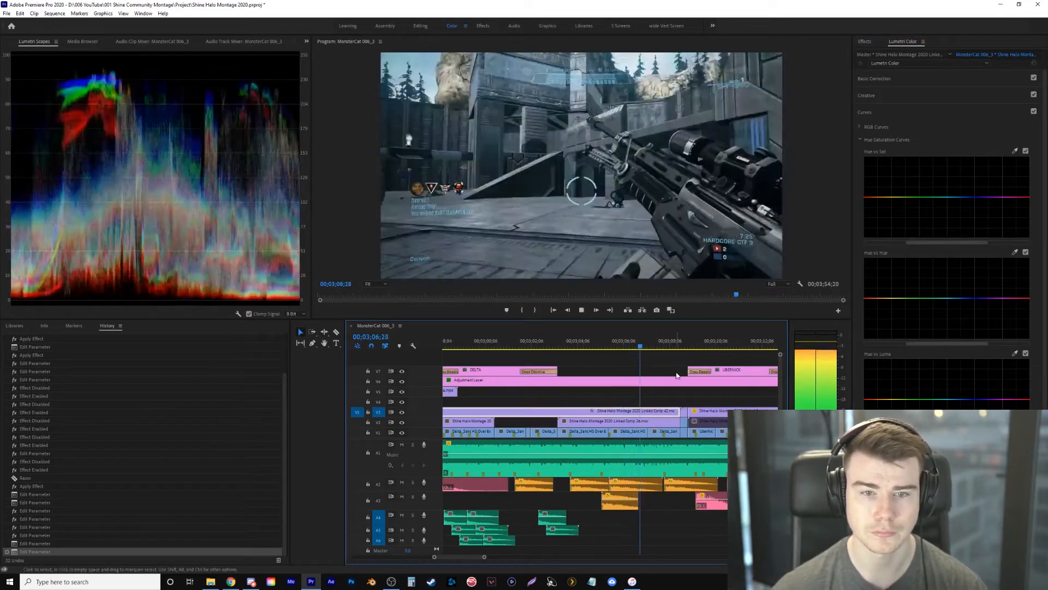
key("space")
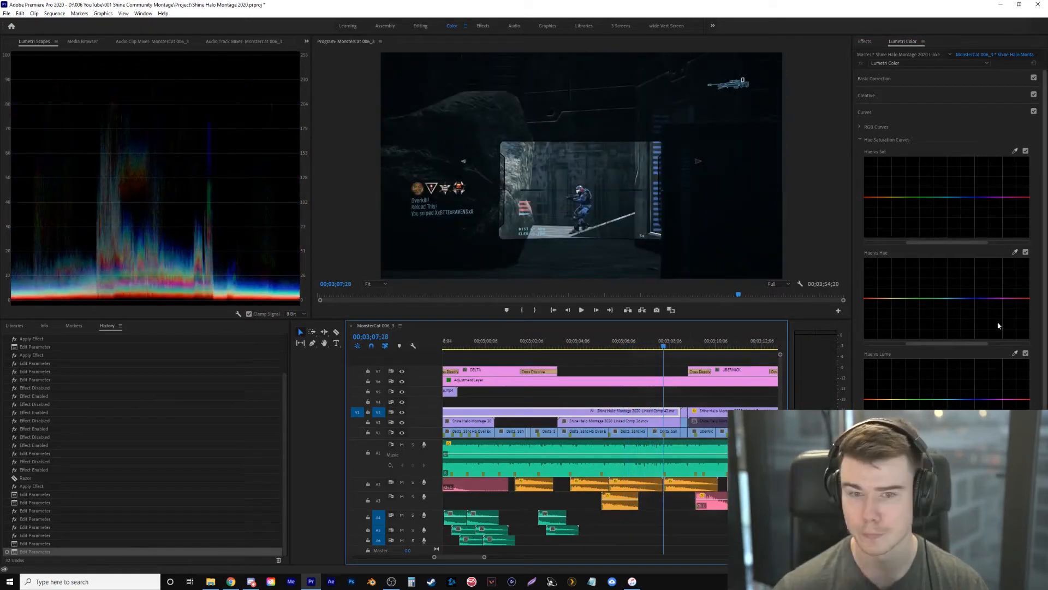
key("space")
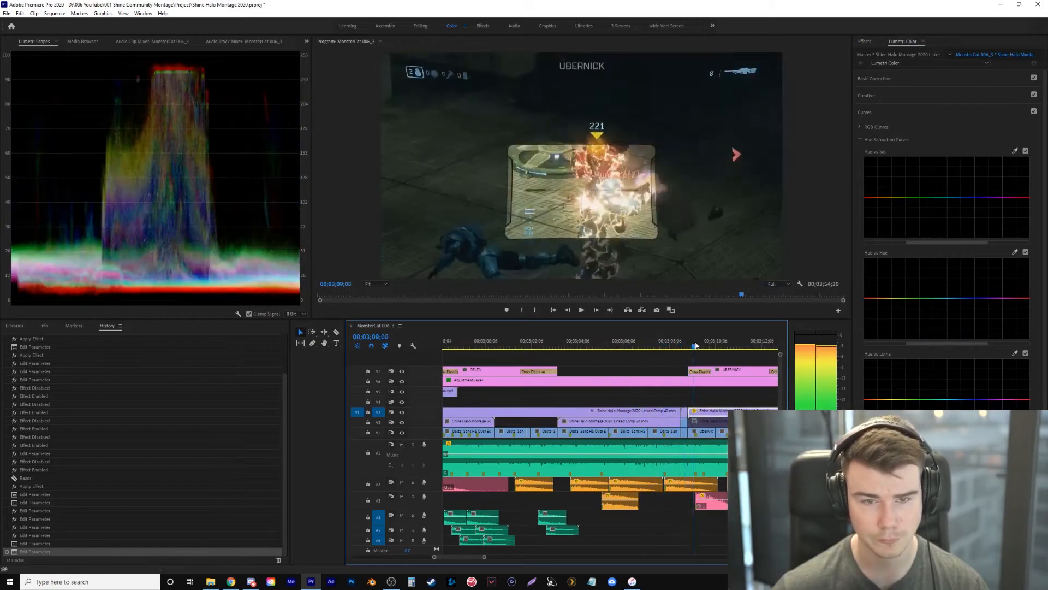
Play the following gameplay up to 00;03;29;09 and compare the frame with the White Ambience clip's track hidden and shown
left_click_drag(705, 347, 751, 350)
key("space")
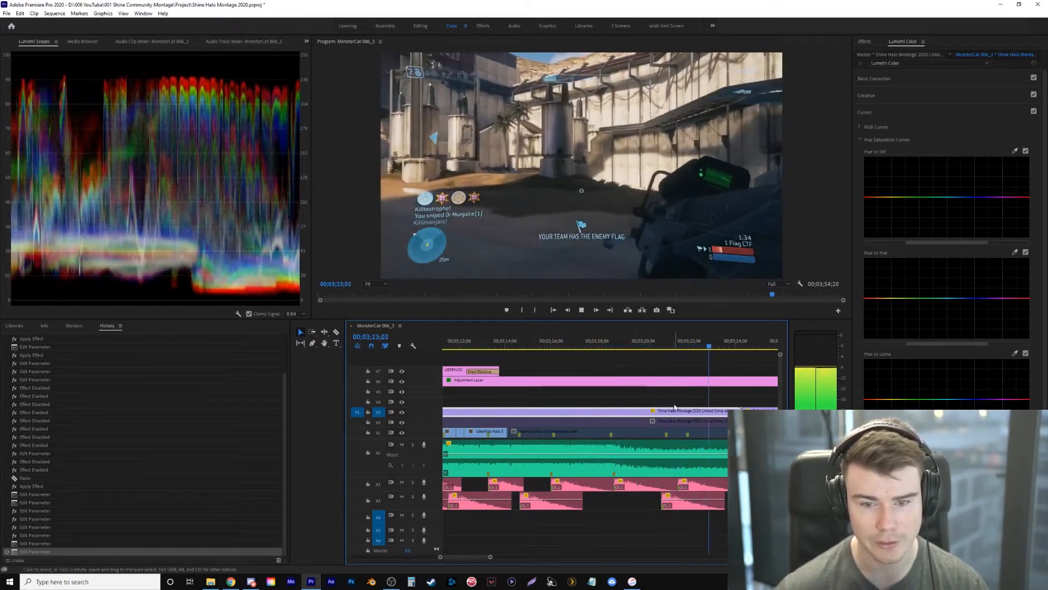
key("minus")
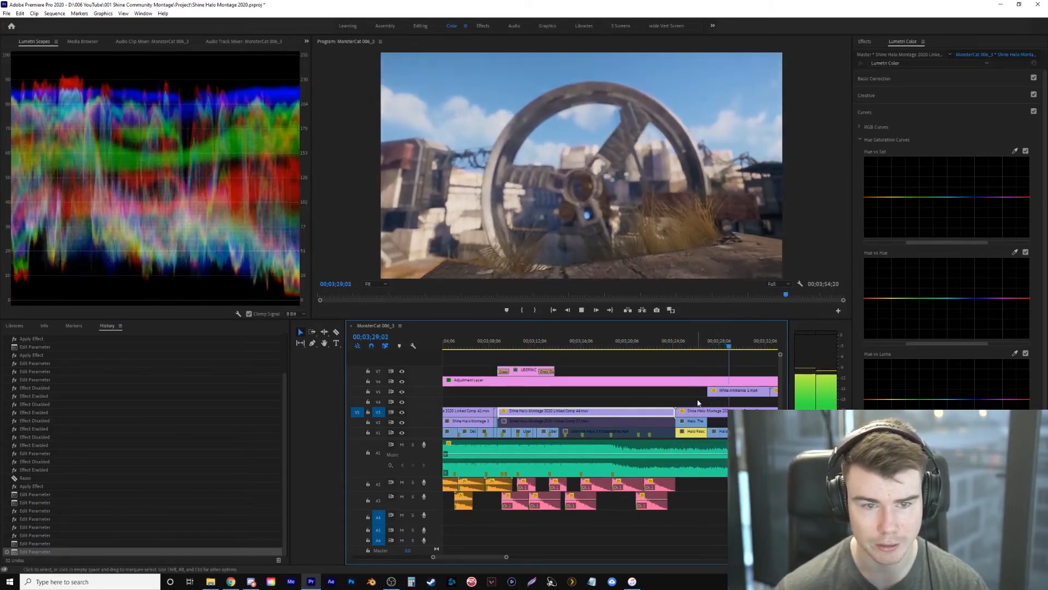
key("space")
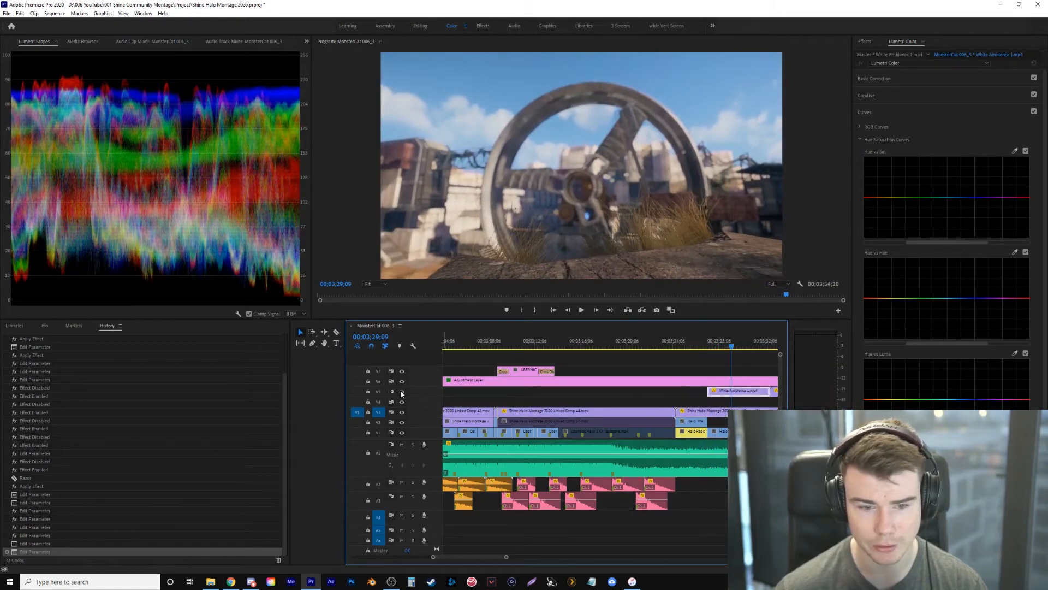
left_click(402, 392)
left_click(402, 392)
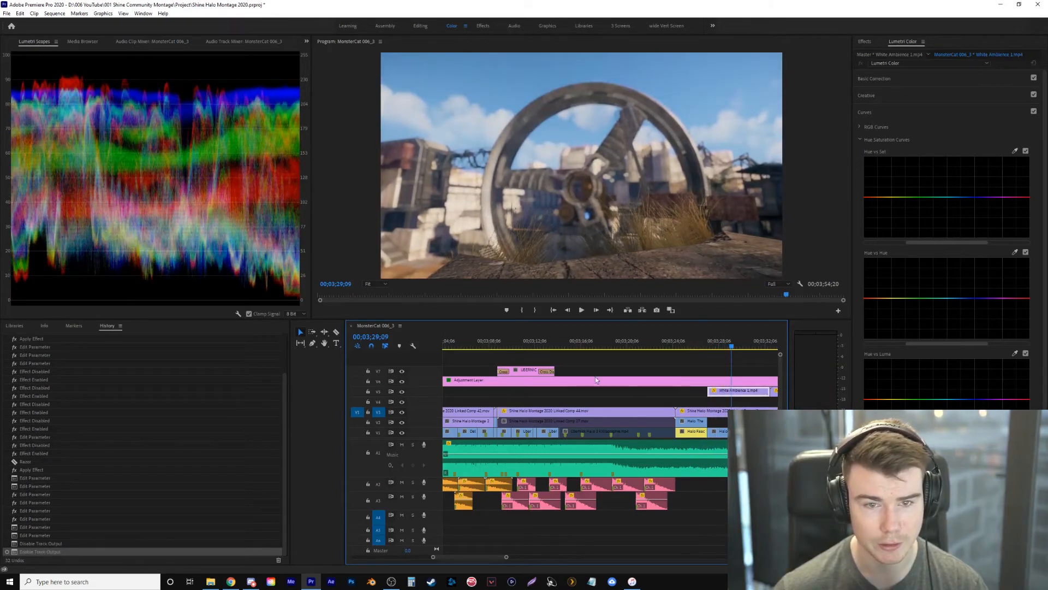
Replay the lead-in to the first White Ambience clip and stop near its start at 00;03;27;09
left_click(698, 341)
key("space")
key("=")
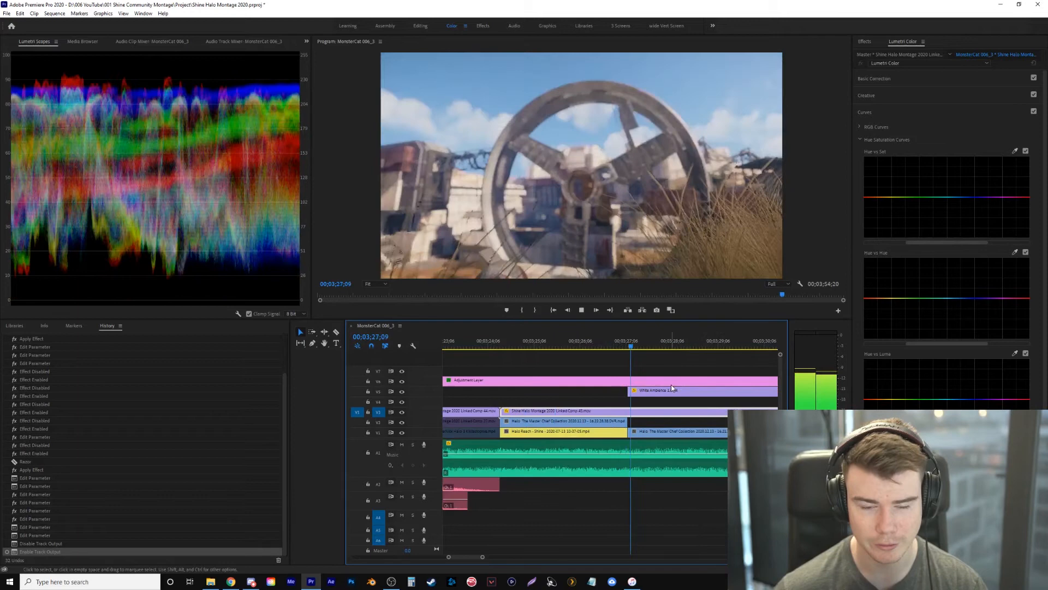
key("space")
key("=")
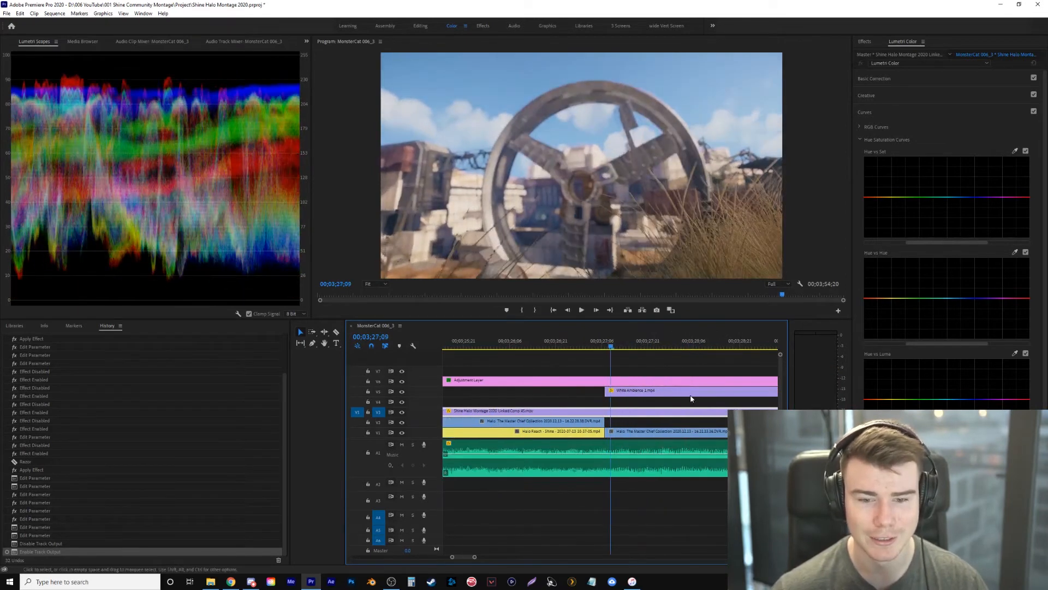
Compare the frame with the first White Ambience clip's track hidden and shown, and play through to the green shot at 00;03;31;25
left_click(657, 393)
left_click(403, 392)
left_click(403, 391)
key("space")
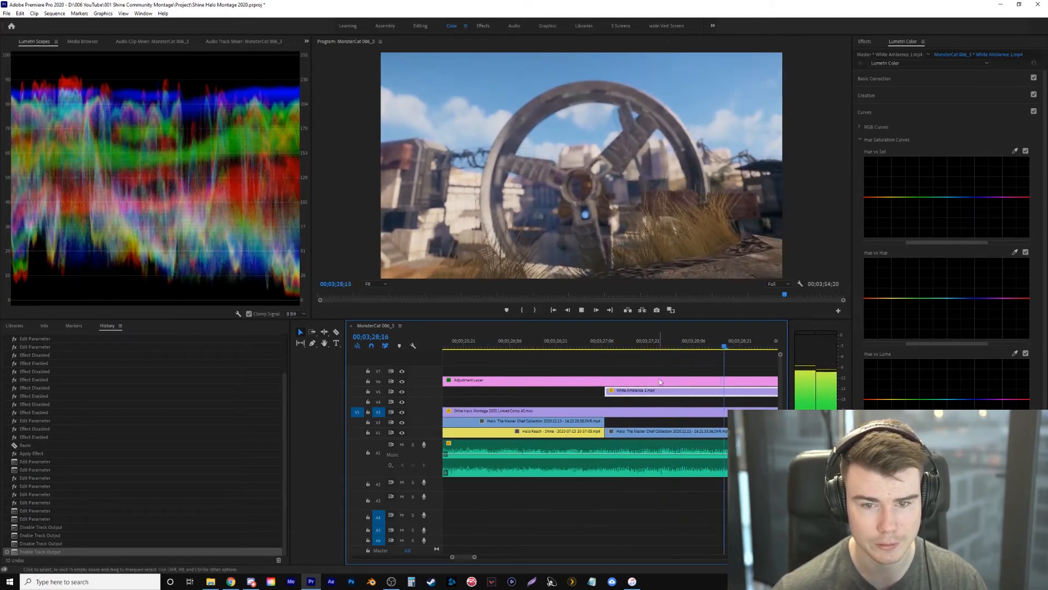
key("space")
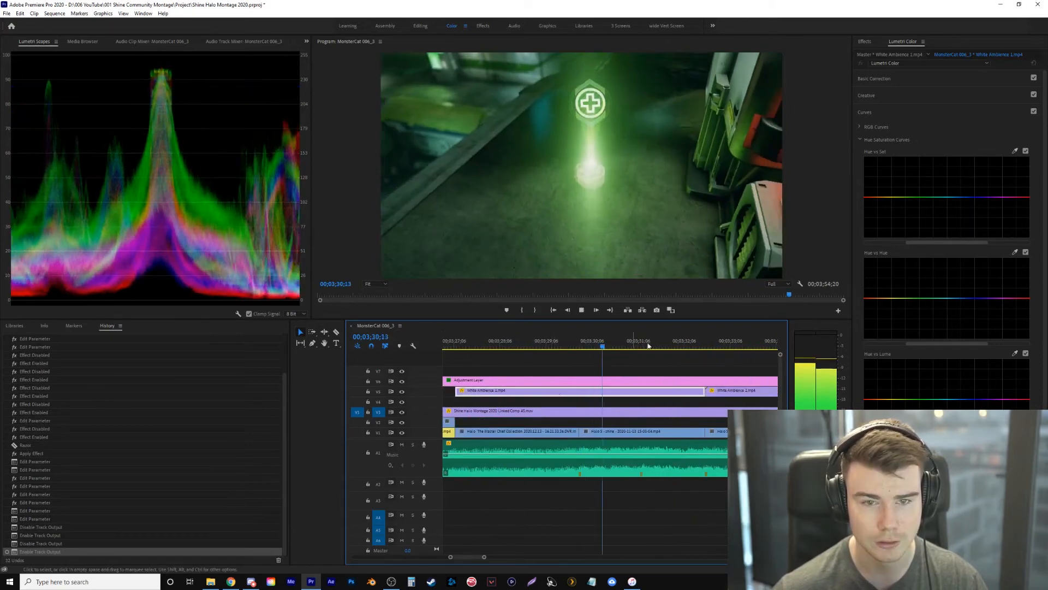
left_click_drag(606, 346, 667, 346)
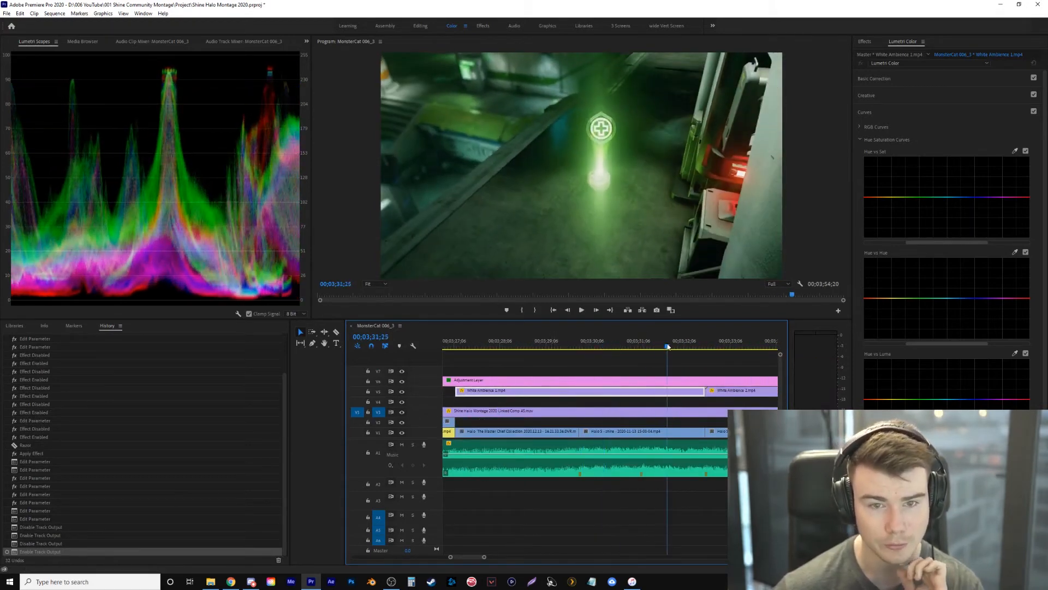
Return to the opening section and play the green cinematic shot before the first gameplay clip, stopping at 00;00;18;26
key("minus")
key("minus")
key("minus")
key("minus")
key("minus")
key("minus")
left_click(450, 343)
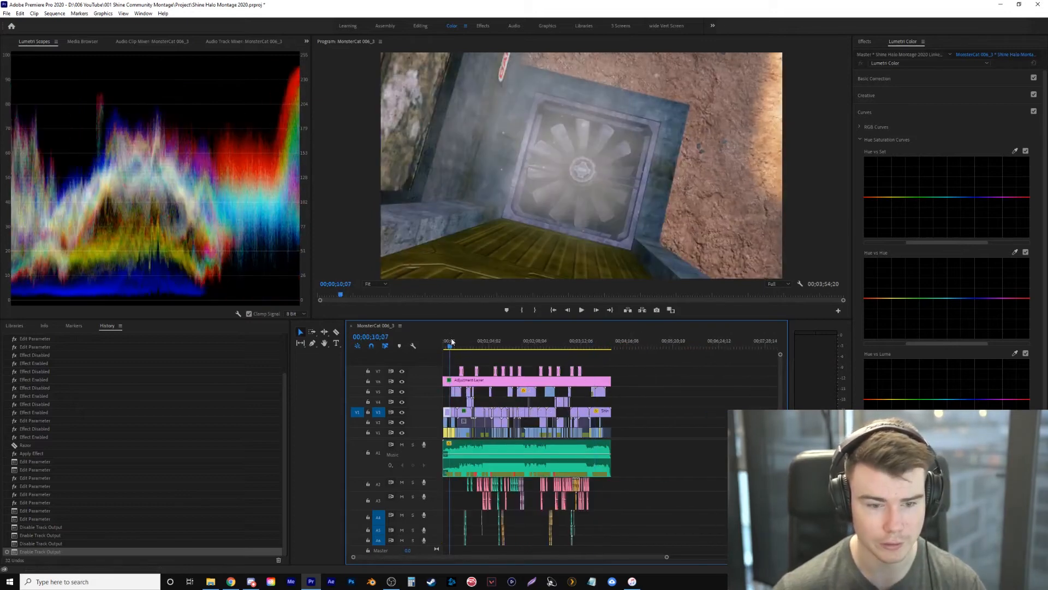
key("equal")
key("equal")
left_click(514, 412)
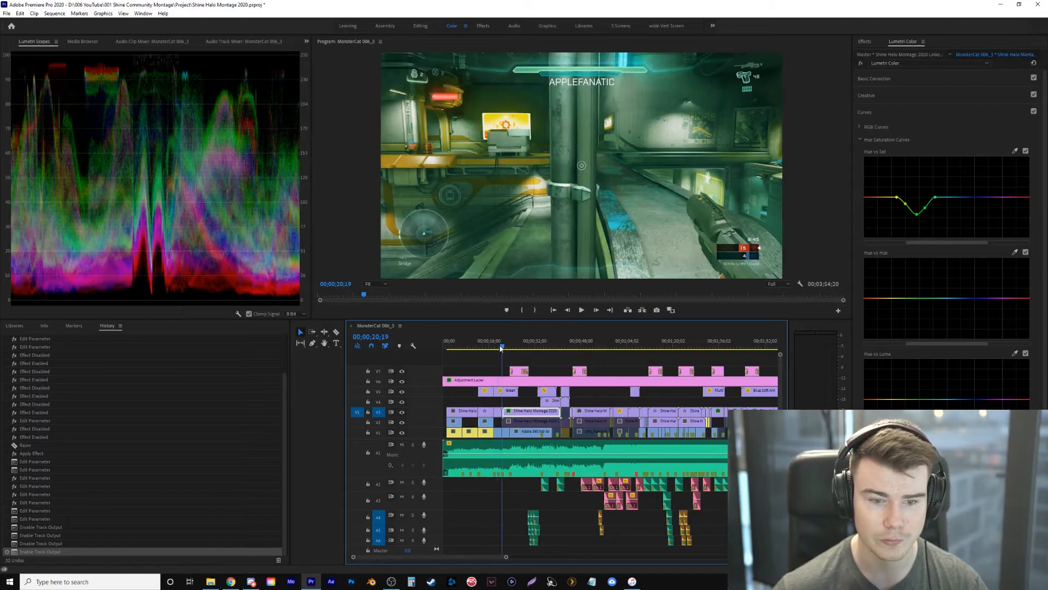
left_click(498, 347)
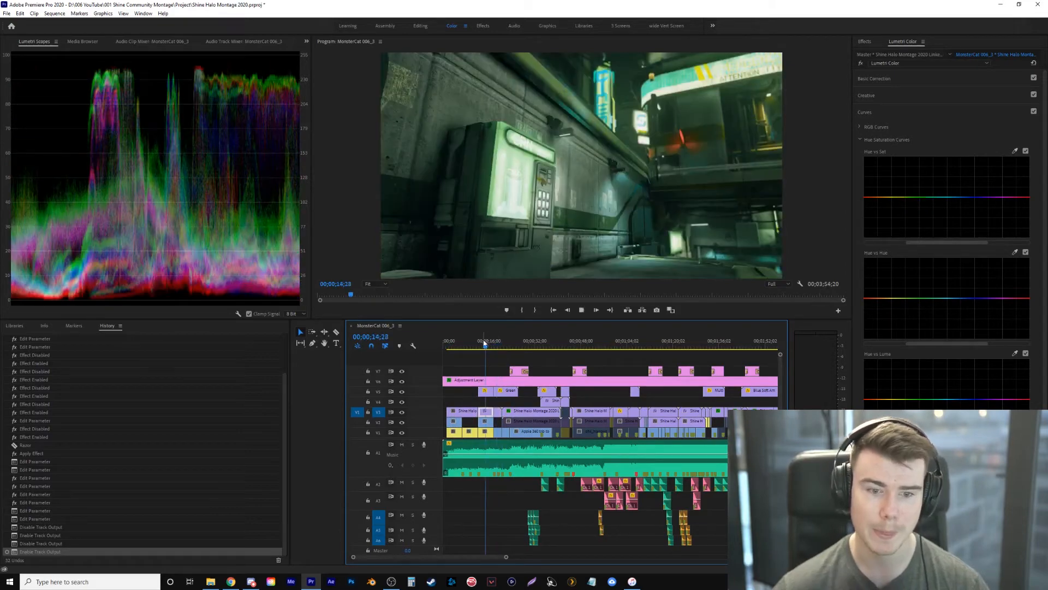
key("space")
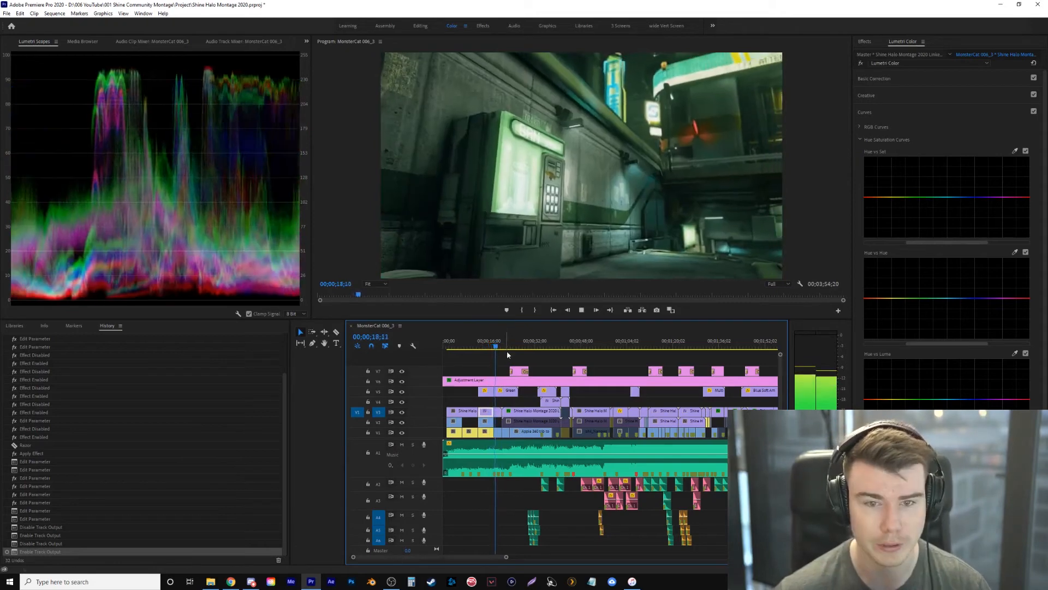
key("space")
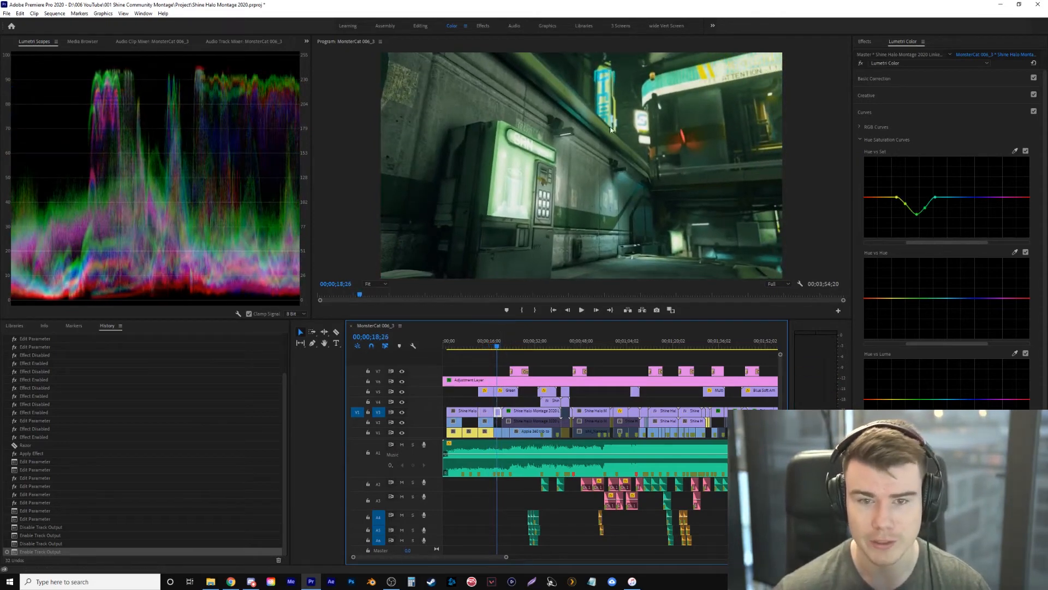
Soften the green desaturation dip in the Hue vs Sat curve at 00;00;18;26 and copy the clip's Lumetri Color effect
left_click(919, 218)
left_click_drag(919, 214, 929, 207)
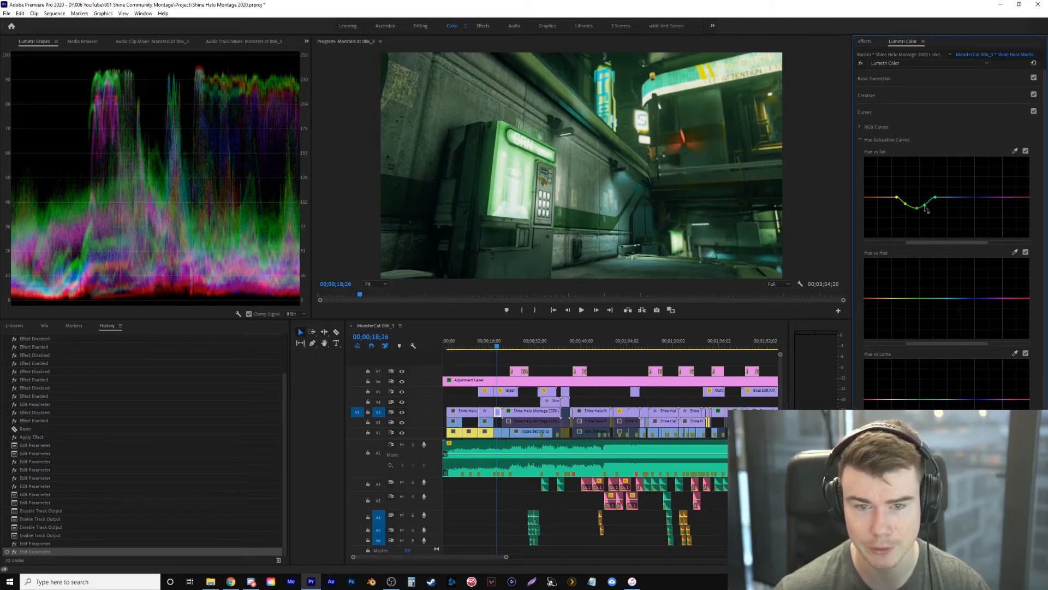
left_click(248, 41)
left_click(306, 42)
left_click(289, 42)
left_click(31, 195)
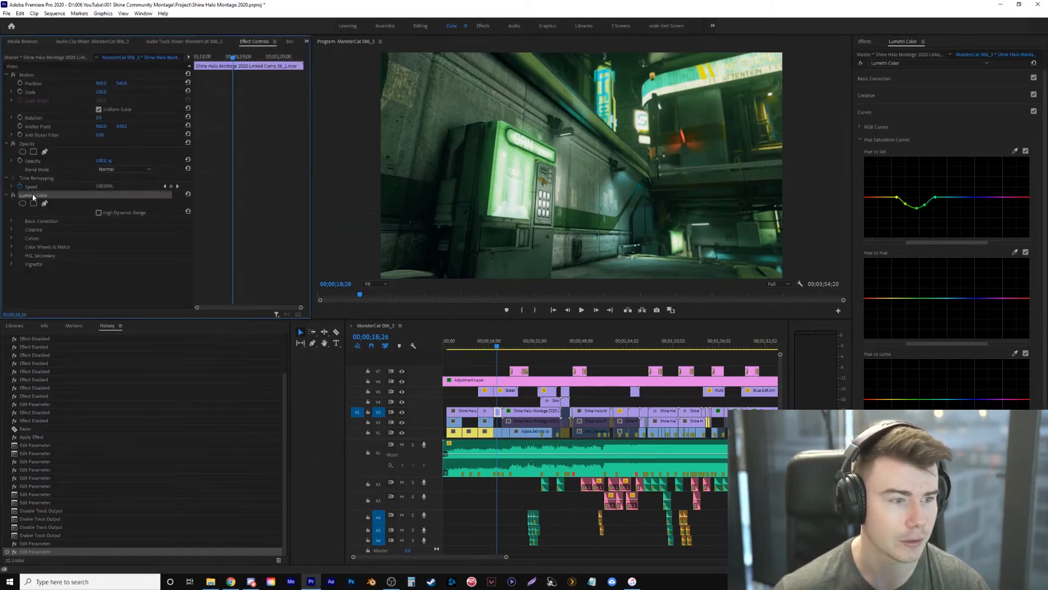
Replace the Lumetri Color effect on the following gameplay clip at 00;00;23;01 with the copied one
left_click_drag(501, 346, 508, 346)
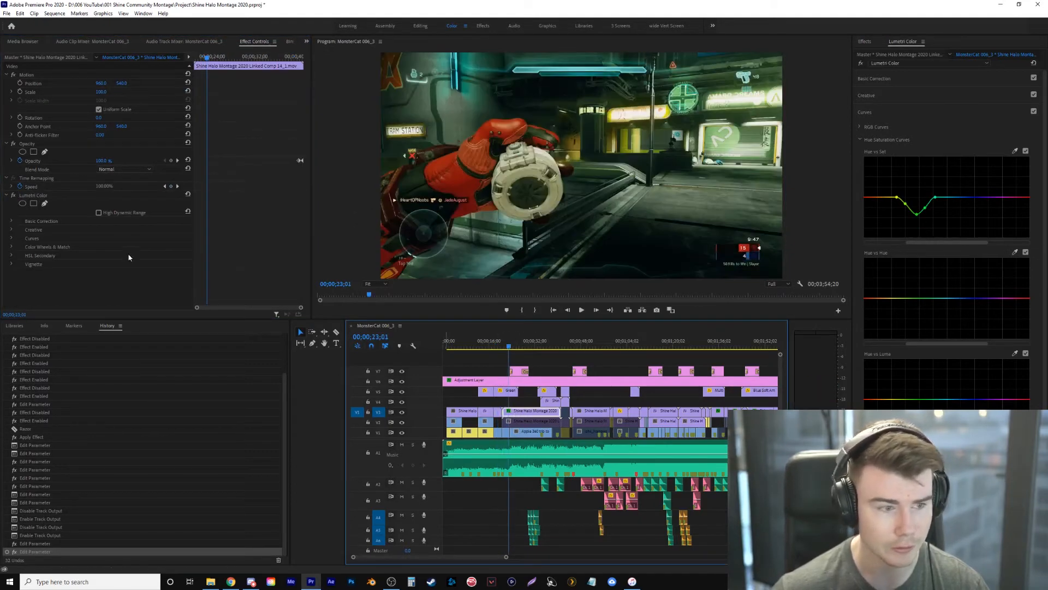
left_click(42, 195)
key("Delete")
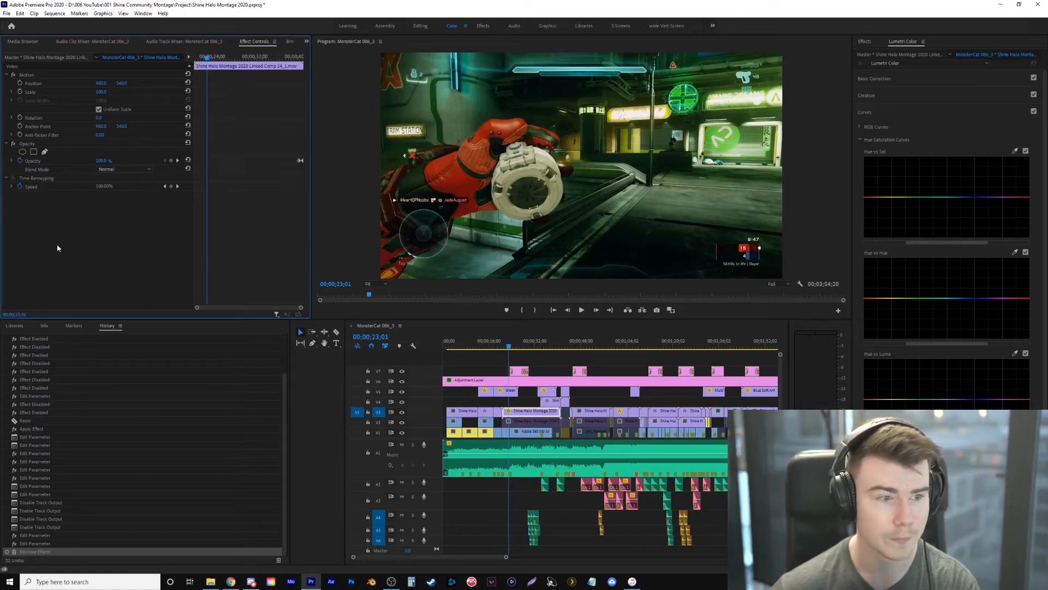
key("ctrl+v")
Isolate the green Halo 5 credits portion of the Linked Comp 45 clip on V3 with cuts at its start and end
left_click_drag(521, 347, 566, 354)
key("minus")
key("minus")
left_click(590, 347)
key("equal")
key("equal")
key("equal")
key("equal")
left_click_drag(633, 346, 684, 348)
key("equal")
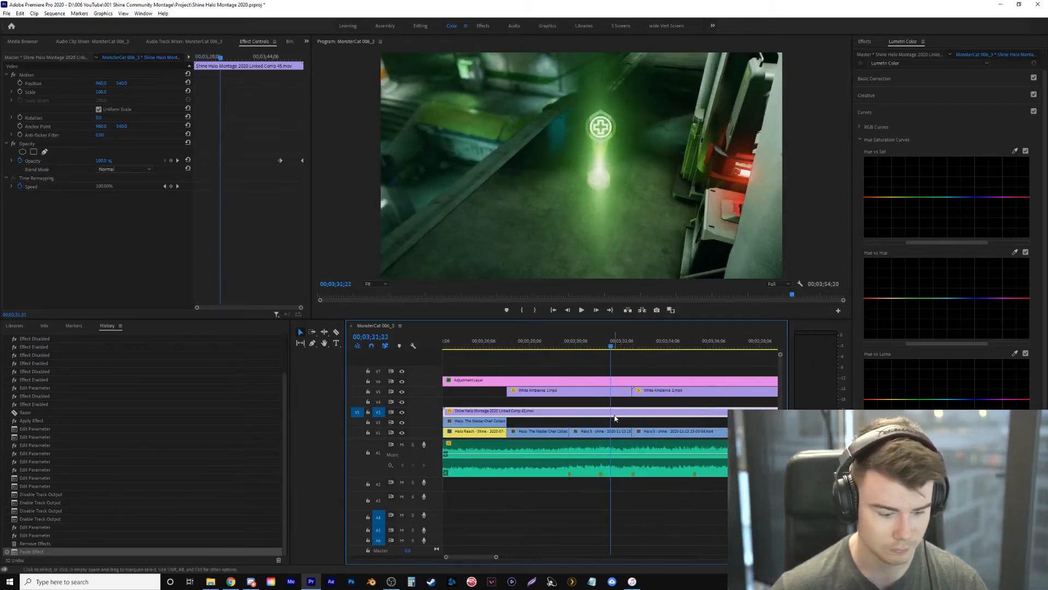
left_click(567, 414)
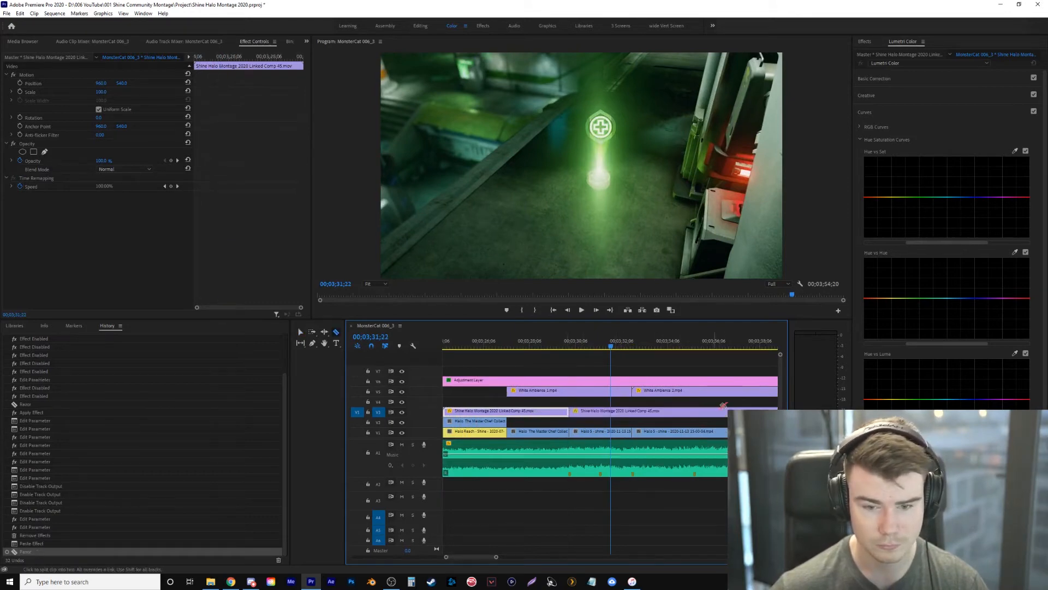
left_click(757, 410)
key("v")
Paste the copied Lumetri Color onto the isolated green credits section and compare the effect off and on during playback
left_click_drag(627, 343, 606, 353)
key("ctrl+v")
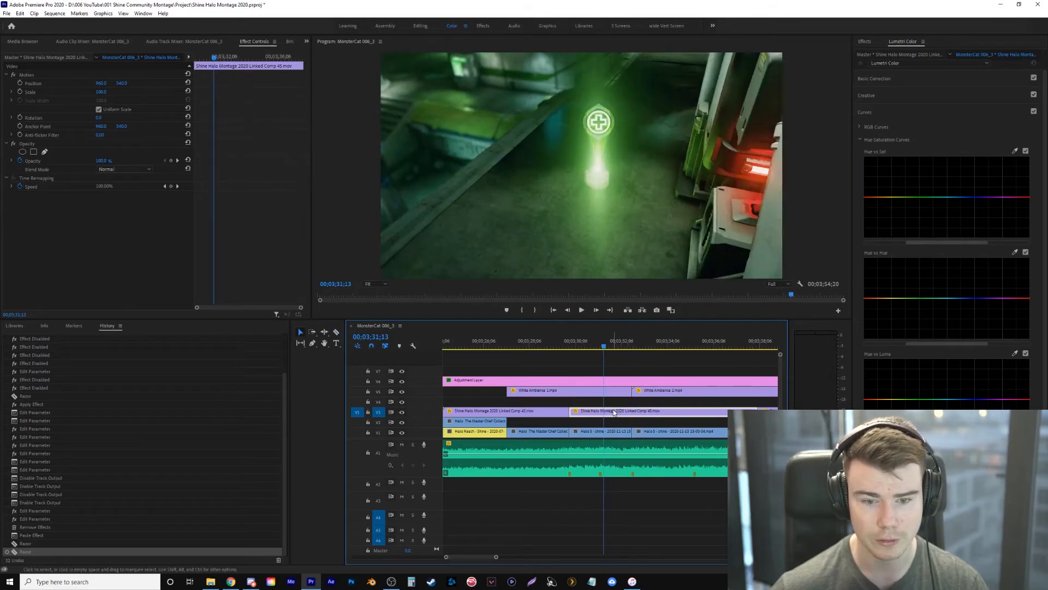
key("space")
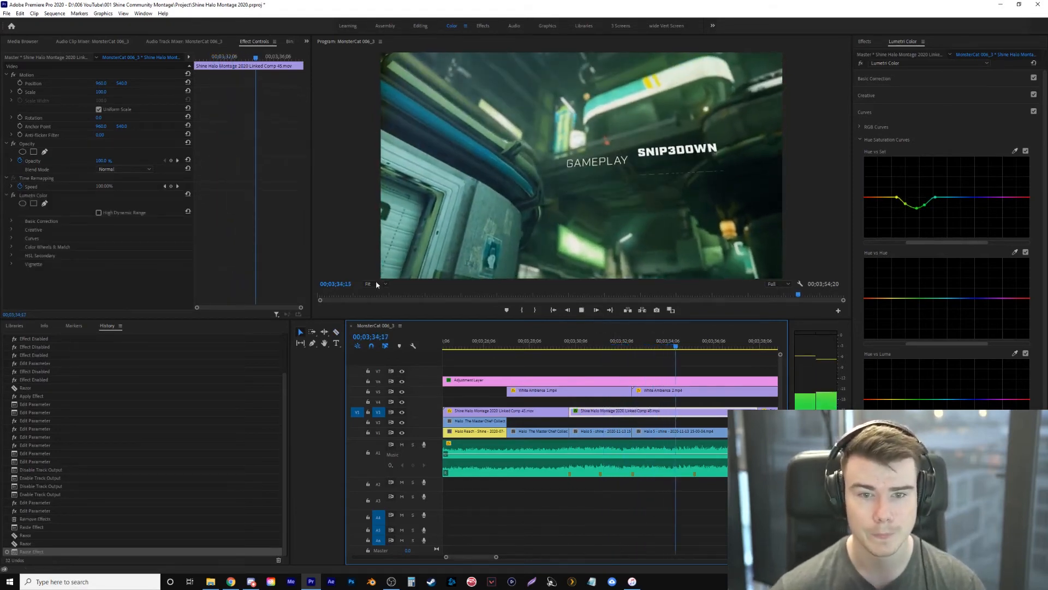
left_click(15, 196)
left_click(14, 196)
key("space")
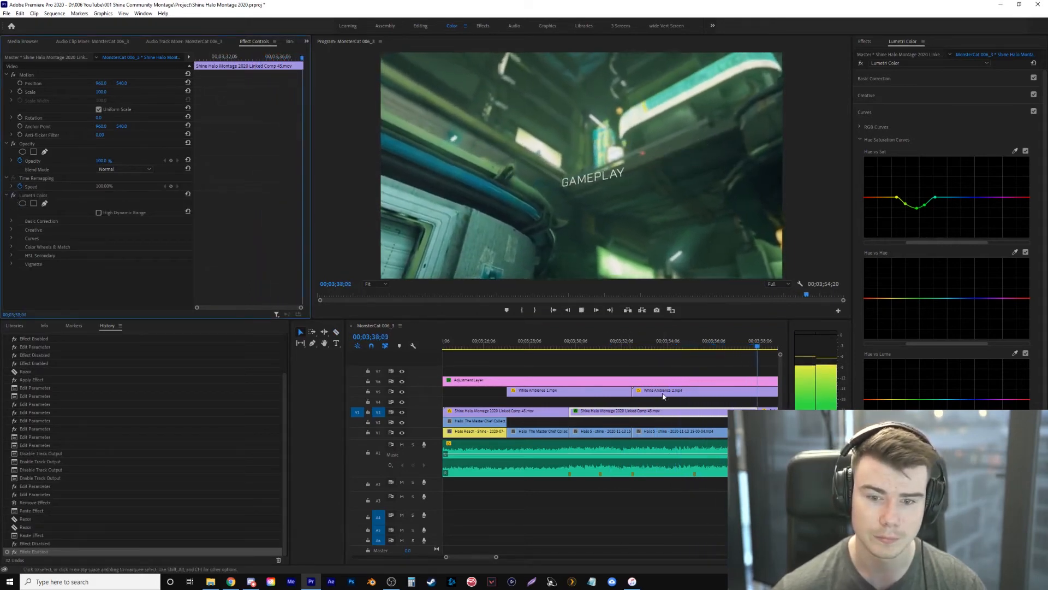
Cut the remaining Linked Comp 45 clip at both ends of the yellow-container editor credit shot around 00;03;41;10
left_click(528, 347)
key("space")
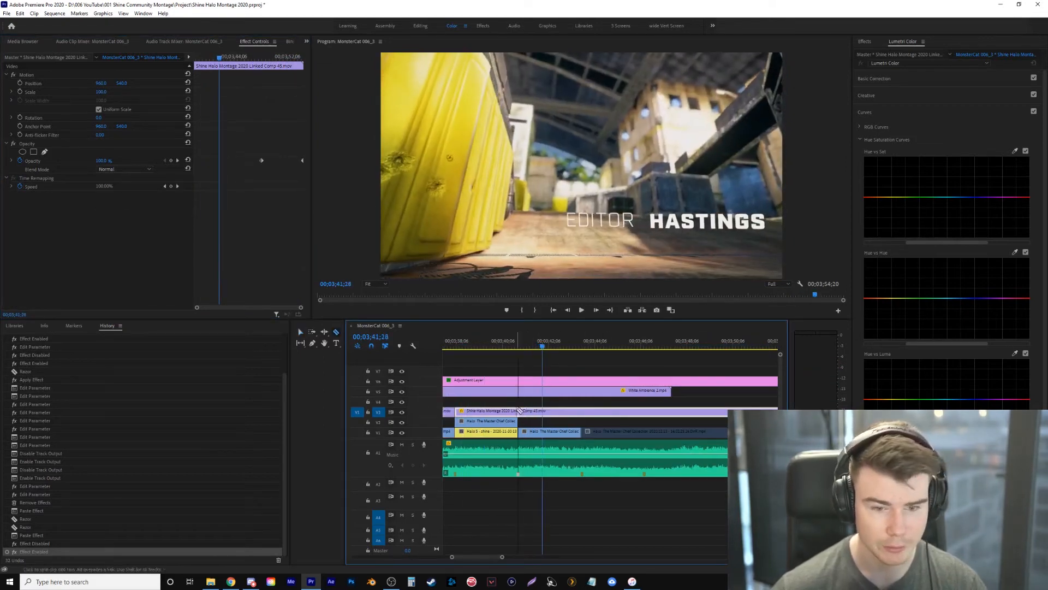
left_click(519, 410)
left_click(582, 411)
left_click_drag(536, 350, 528, 349)
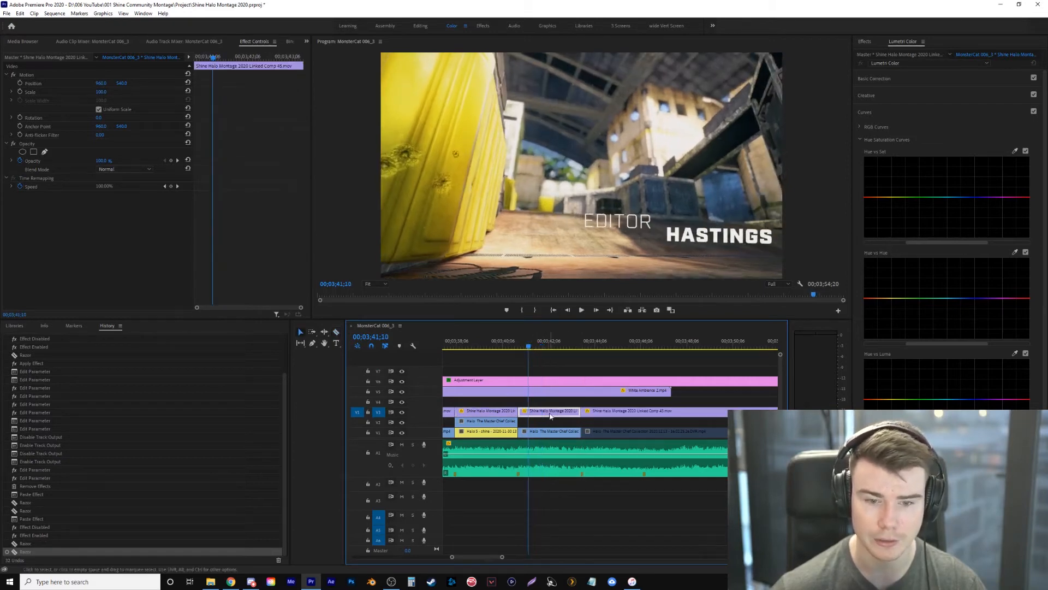
Lower the Highlights of the isolated editor credit section while checking the Lumetri Scopes, and play the result
left_click(306, 41)
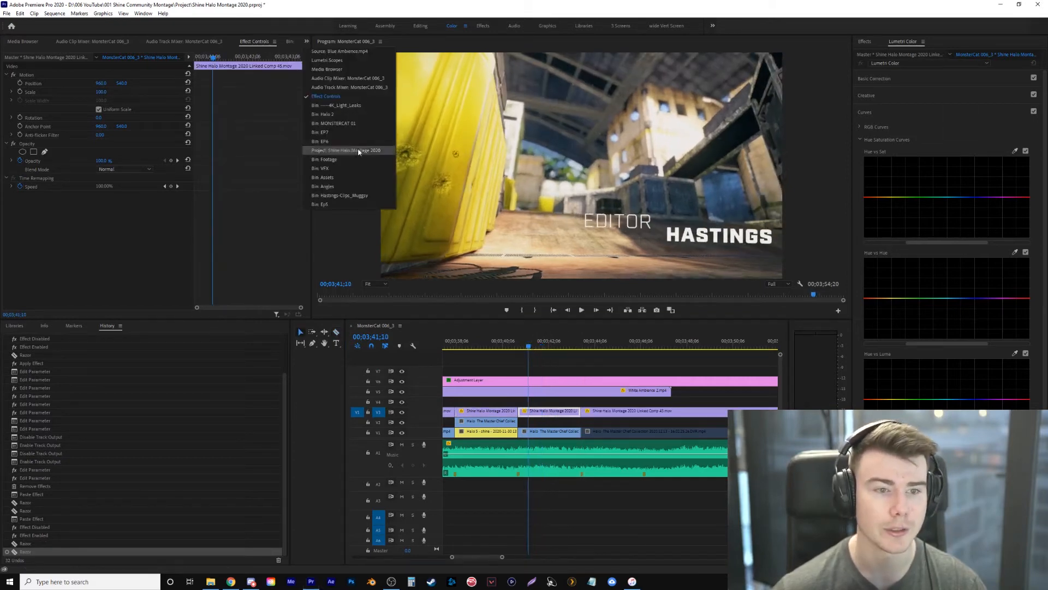
left_click(355, 60)
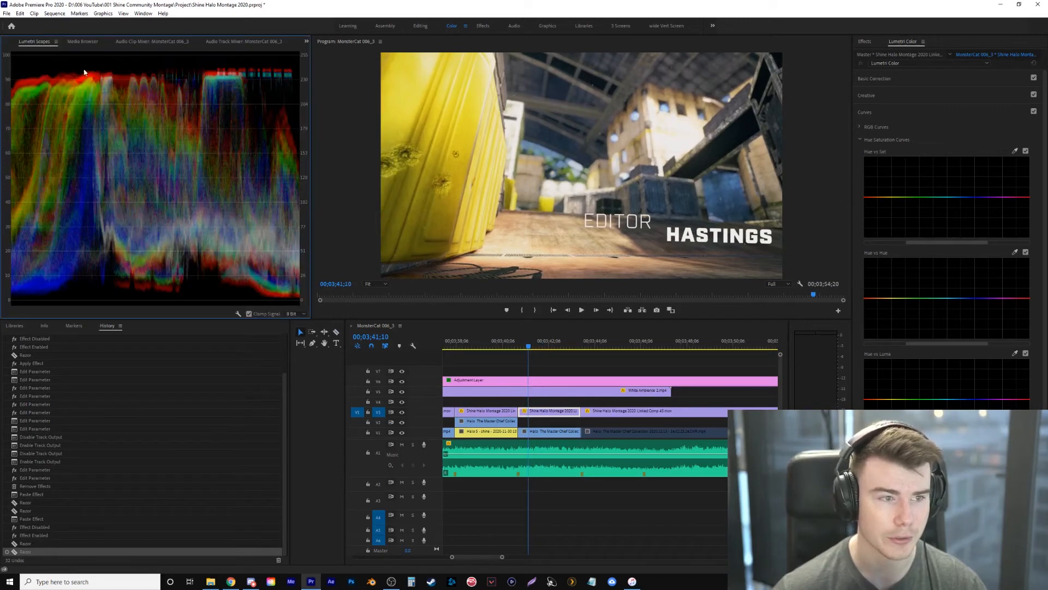
left_click(902, 81)
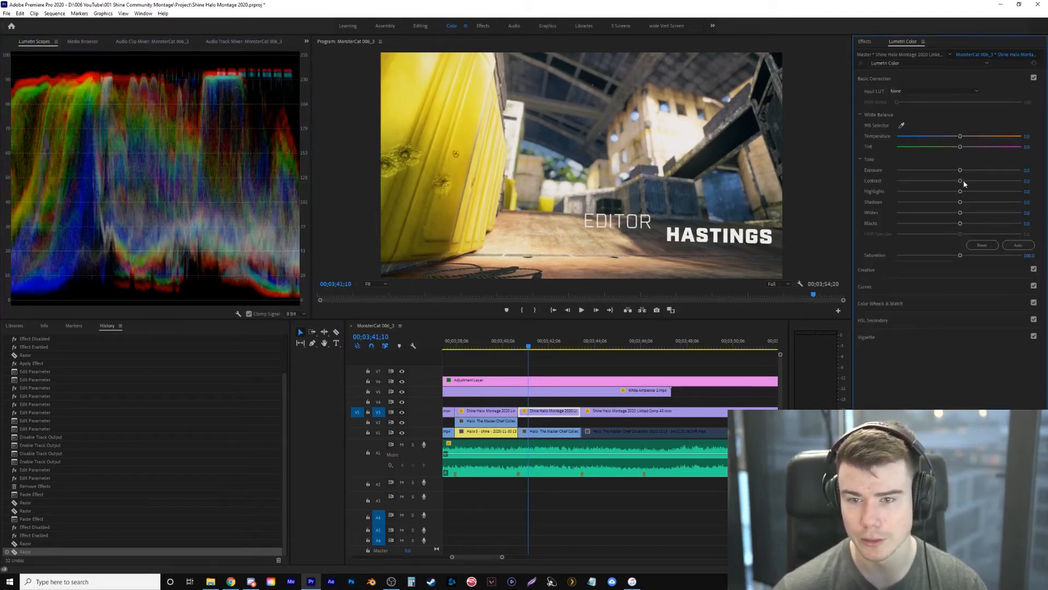
left_click_drag(961, 192, 918, 197)
left_click(513, 350)
key("space")
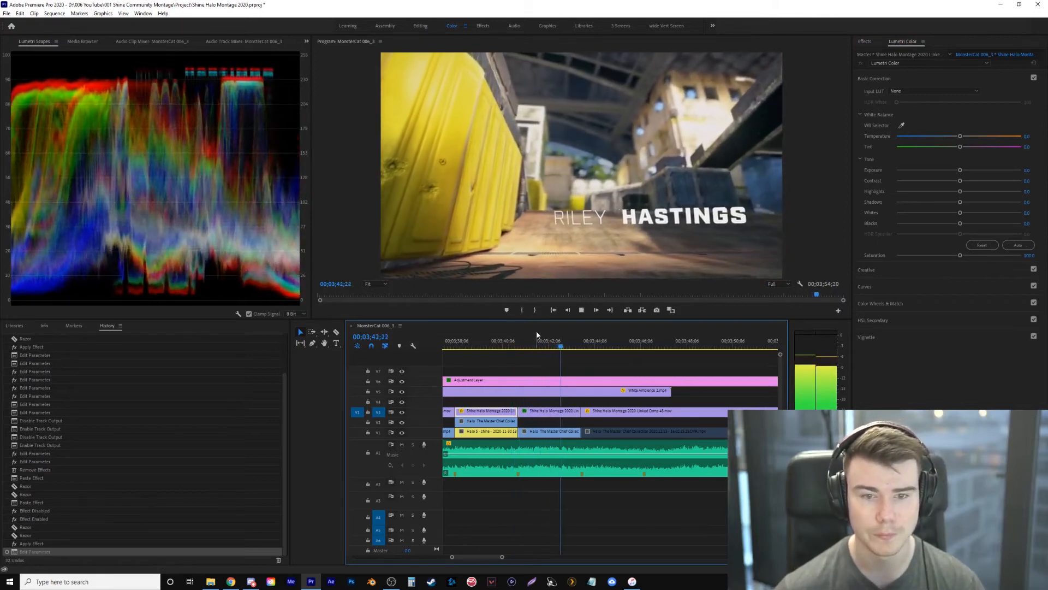
key("space")
Play the sequence from its start to 00;00;02;18 and compare the frame with the adjustment layer's track hidden and shown
key("minus")
key("minus")
left_click_drag(616, 351, 482, 347)
key("Home")
key("minus")
key("minus")
key("space")
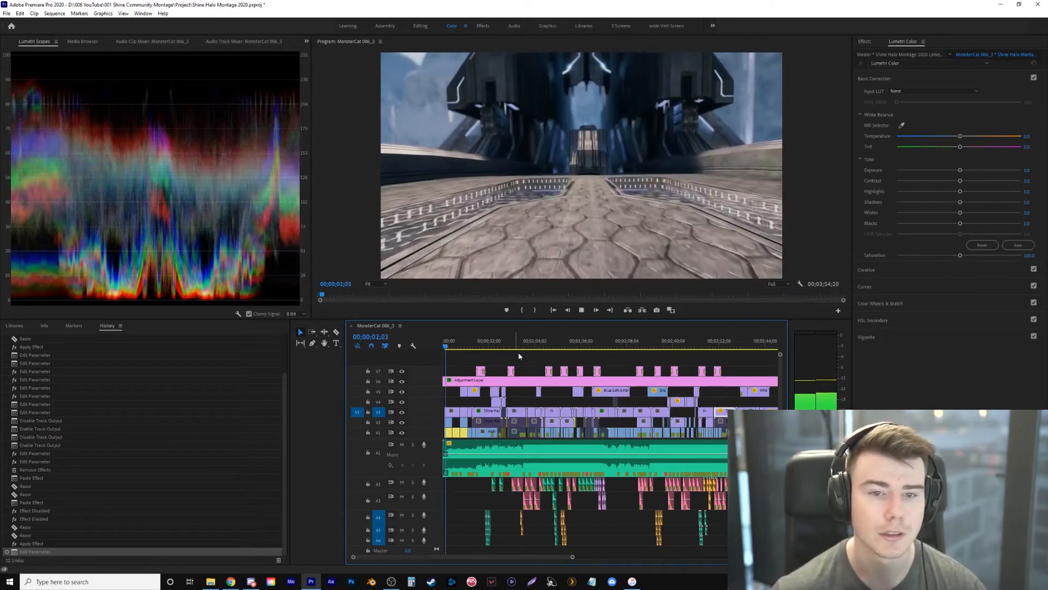
key("space")
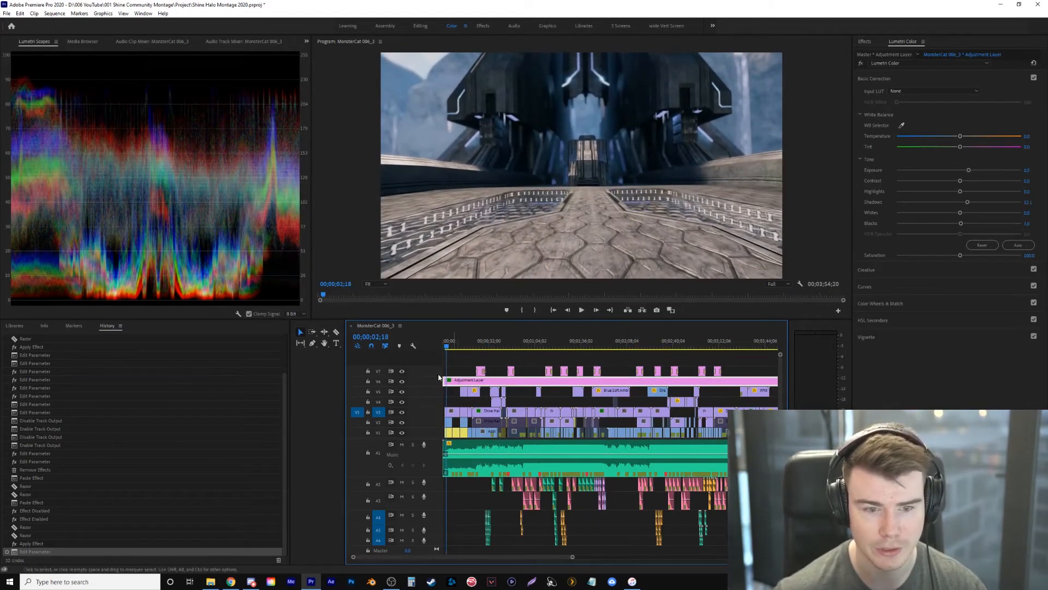
key("minus")
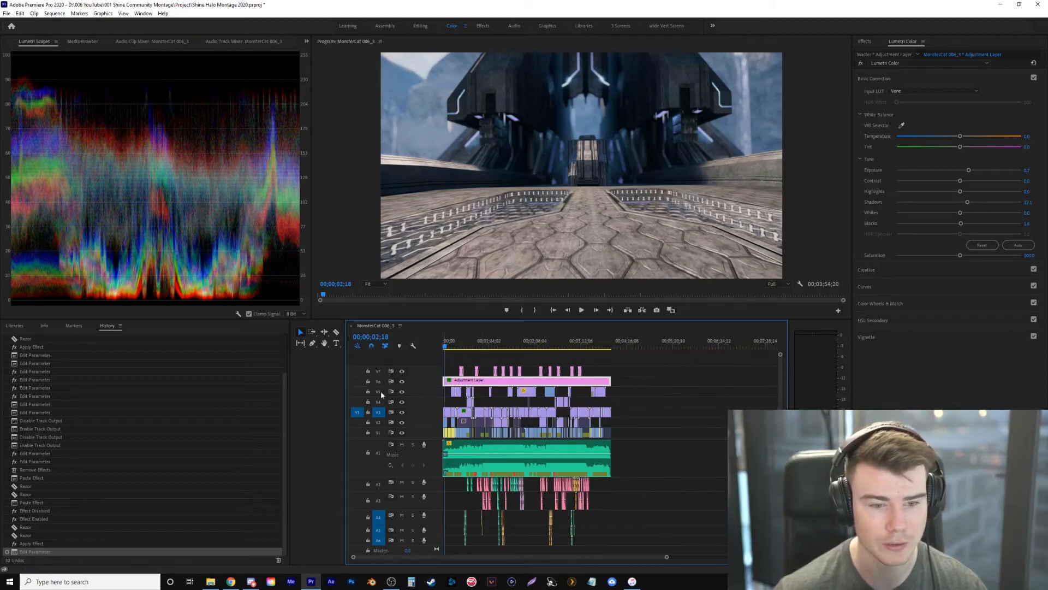
left_click(402, 382)
left_click(402, 381)
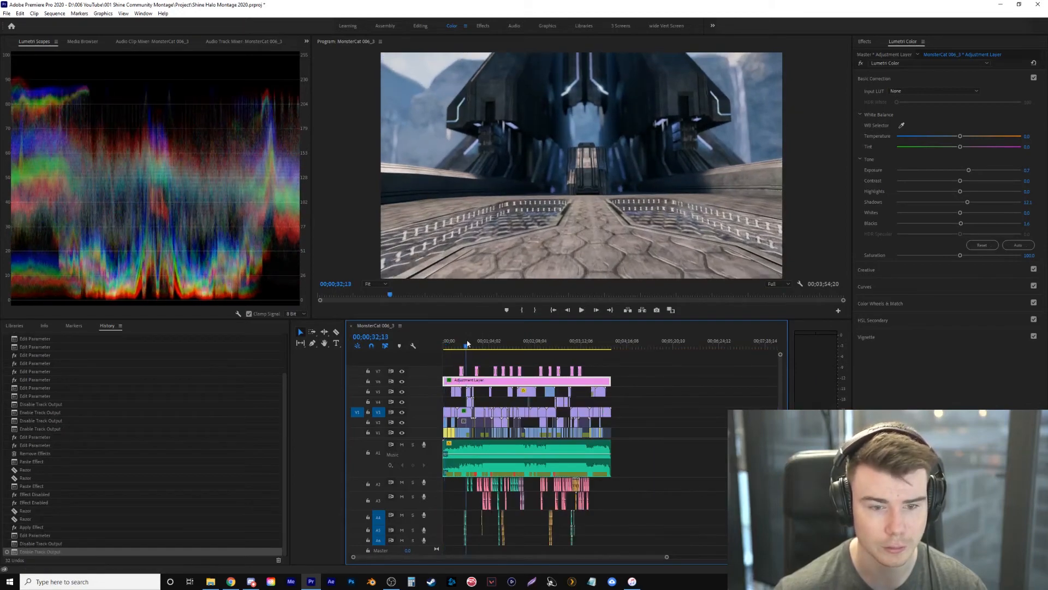
Compare the gameplay frame at 00;00;36;16 with the adjustment layer's track hidden and shown
left_click(469, 343)
key("space")
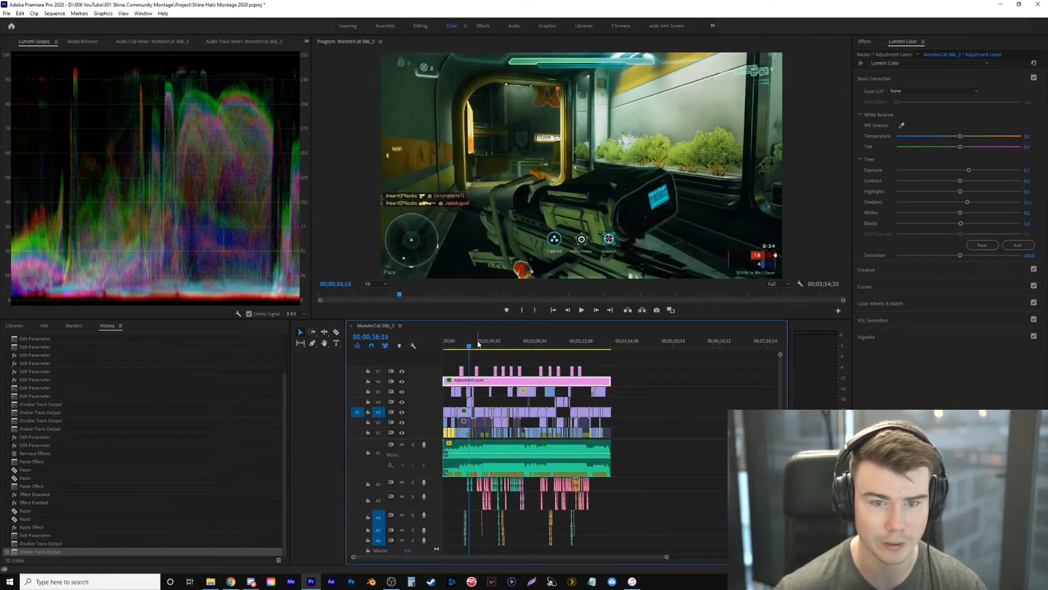
left_click(402, 382)
left_click(402, 382)
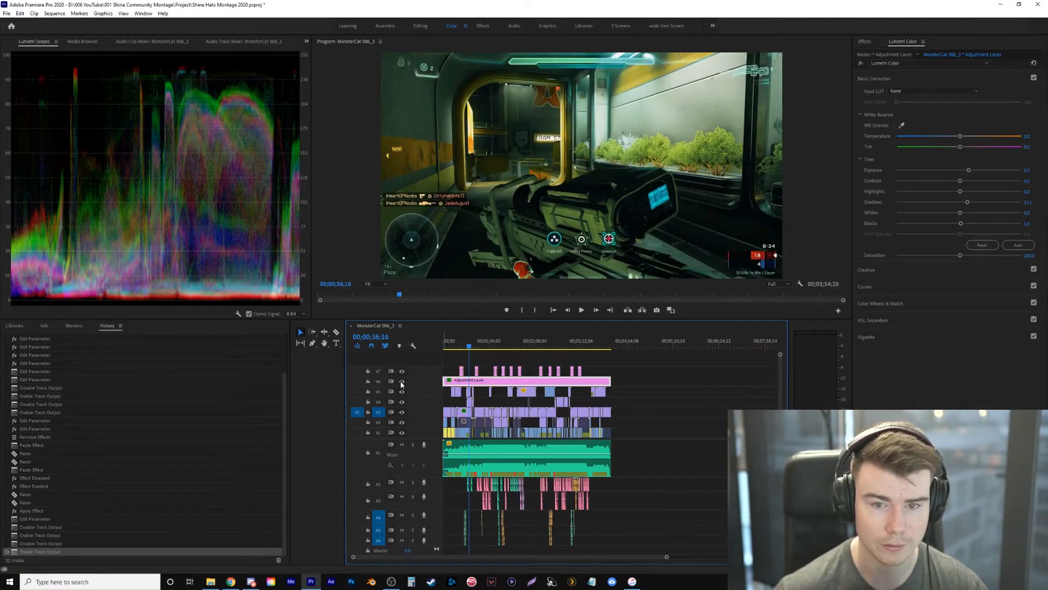
Open the adjustment layer's Magic Bullet Looks setup and raise the Renoiser's Grain Amount to 66.30%
key("equal")
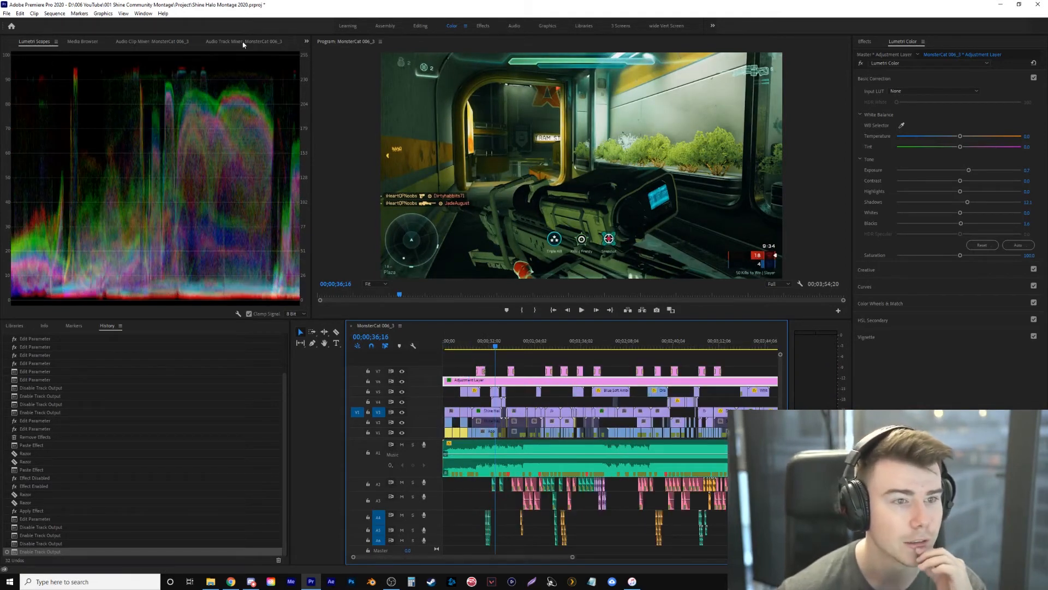
left_click(307, 42)
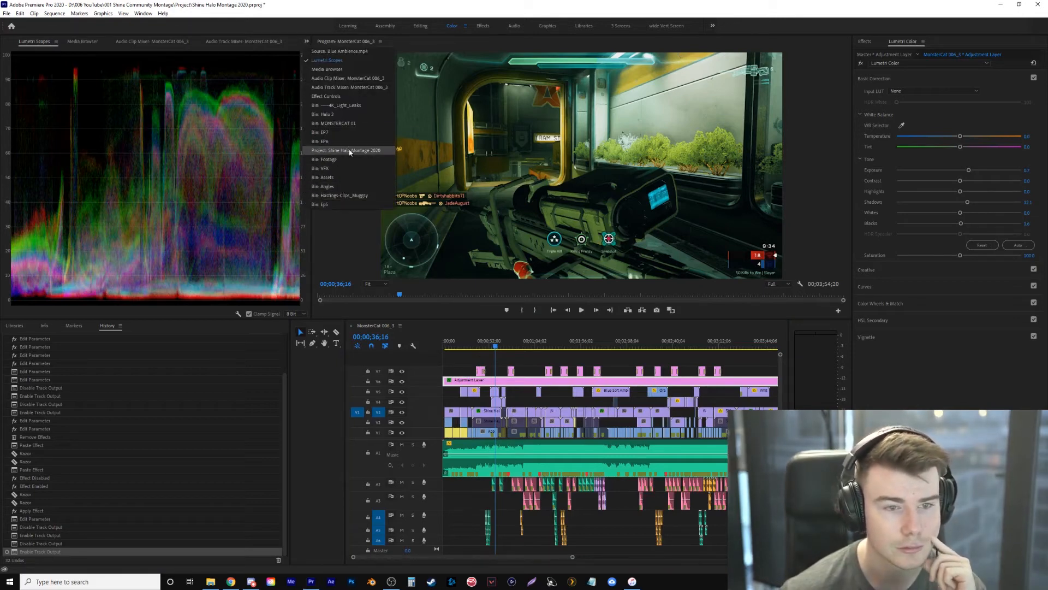
left_click(326, 96)
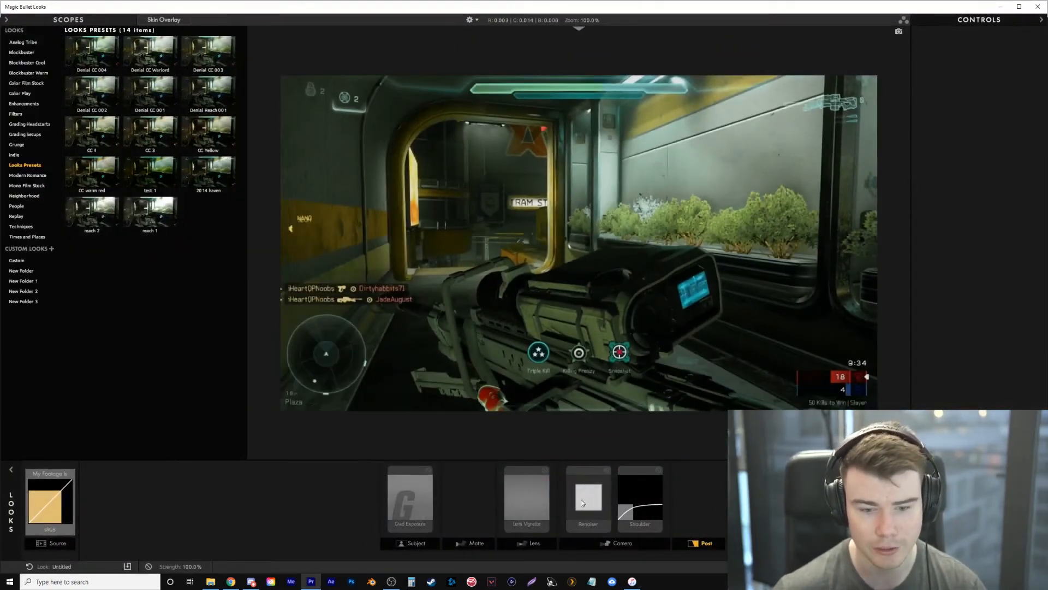
left_click(587, 501)
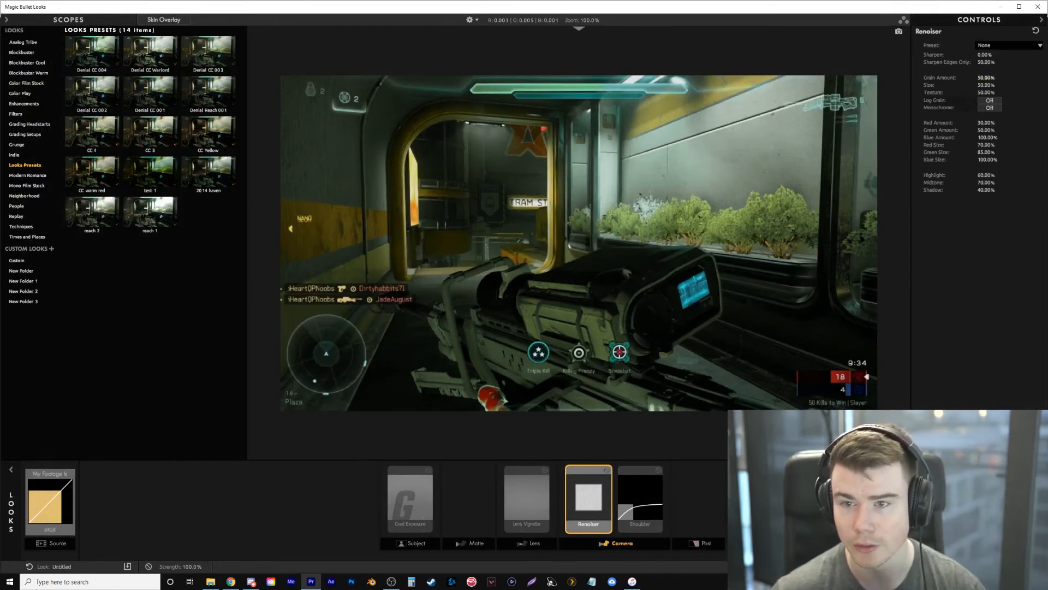
left_click_drag(986, 77, 1004, 77)
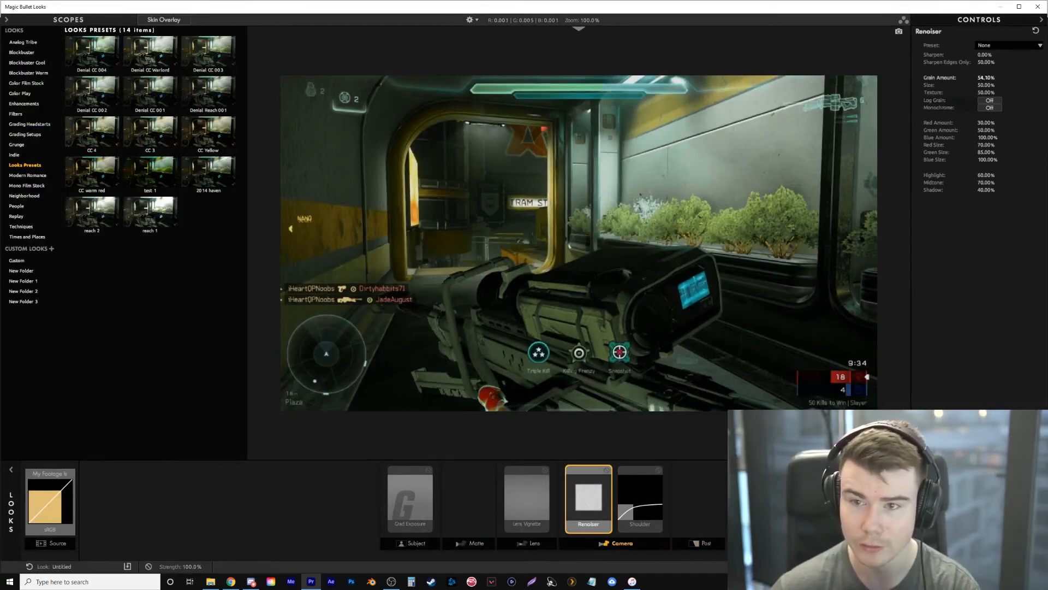
Compare the gameplay frame in Magic Bullet Looks with the Renoiser switched off and on
left_click(605, 471)
left_click(605, 471)
left_click(606, 471)
left_click(606, 473)
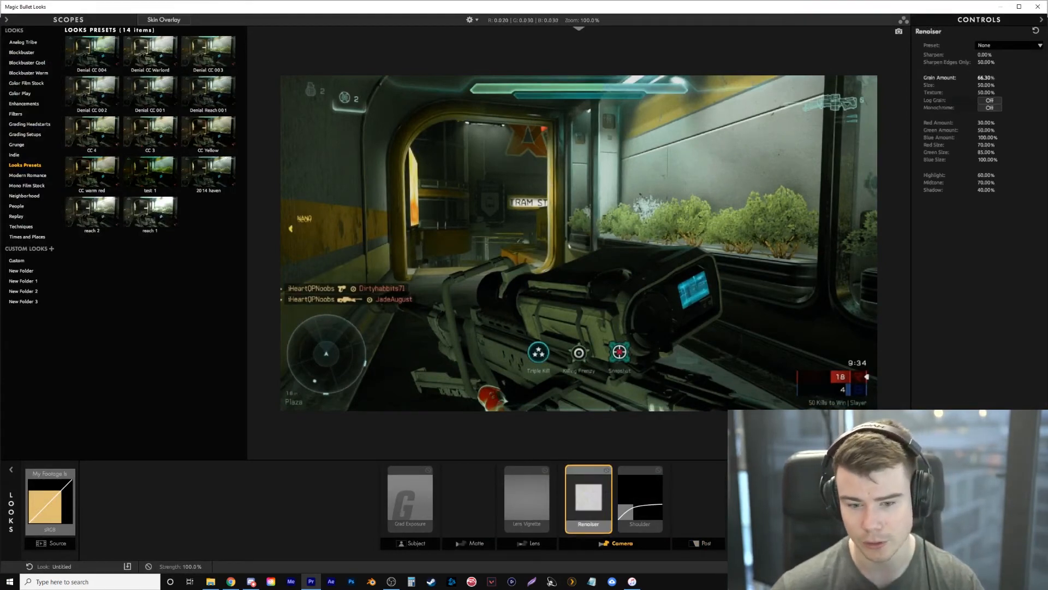
Lower the Shoulder tool's Strength to 50.00% and apply the updated look to the adjustment layer
left_click(637, 506)
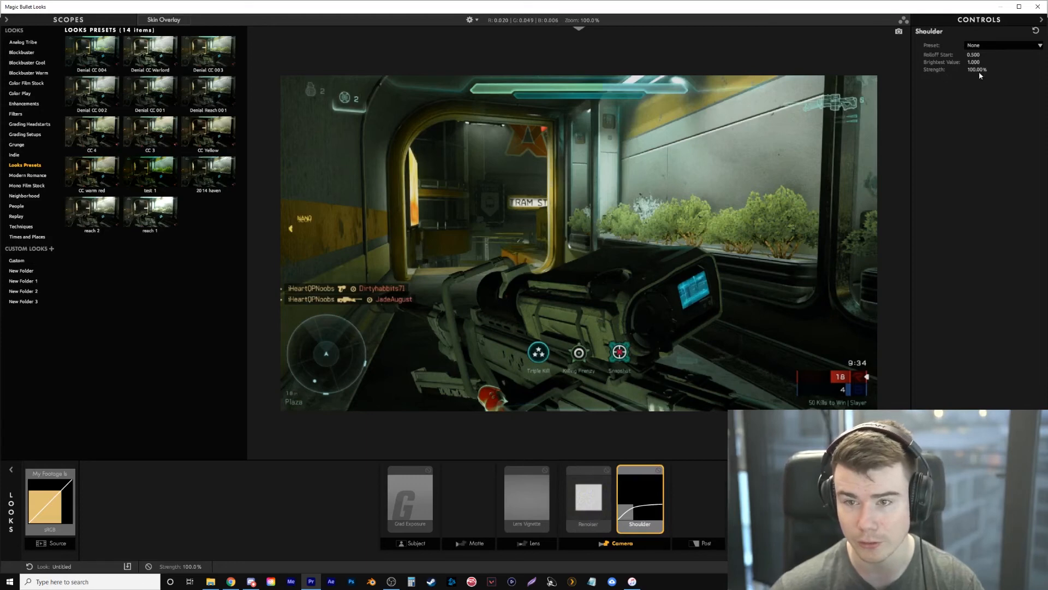
left_click_drag(976, 70, 967, 70)
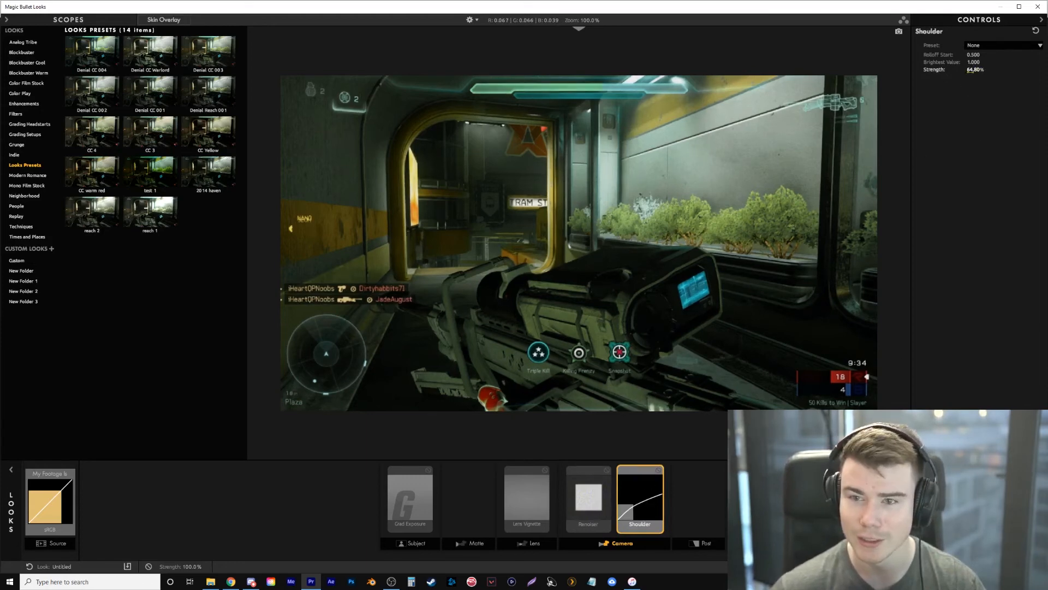
left_click_drag(975, 70, 967, 70)
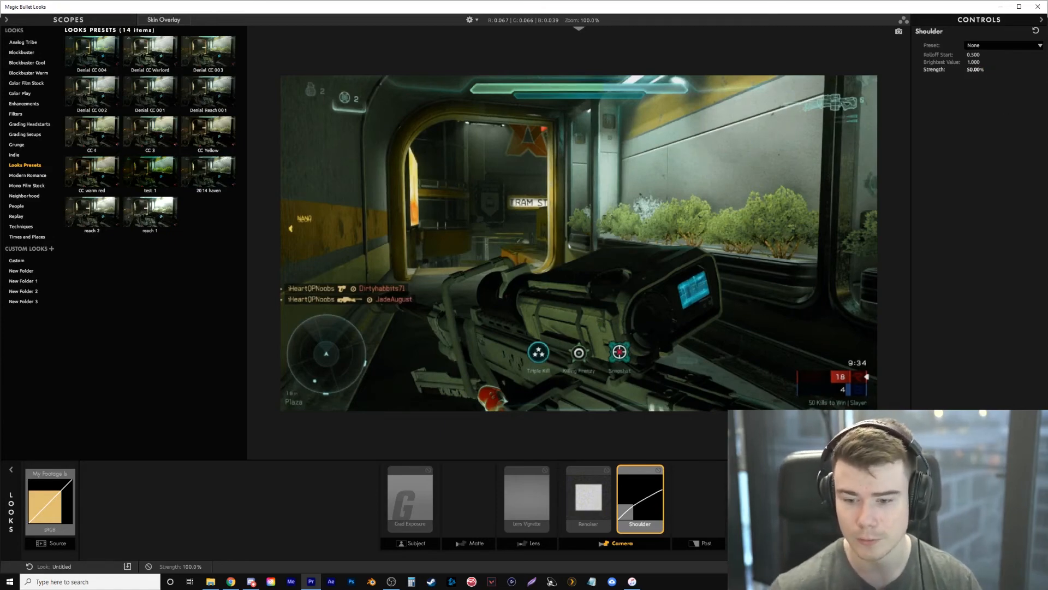
key("Return")
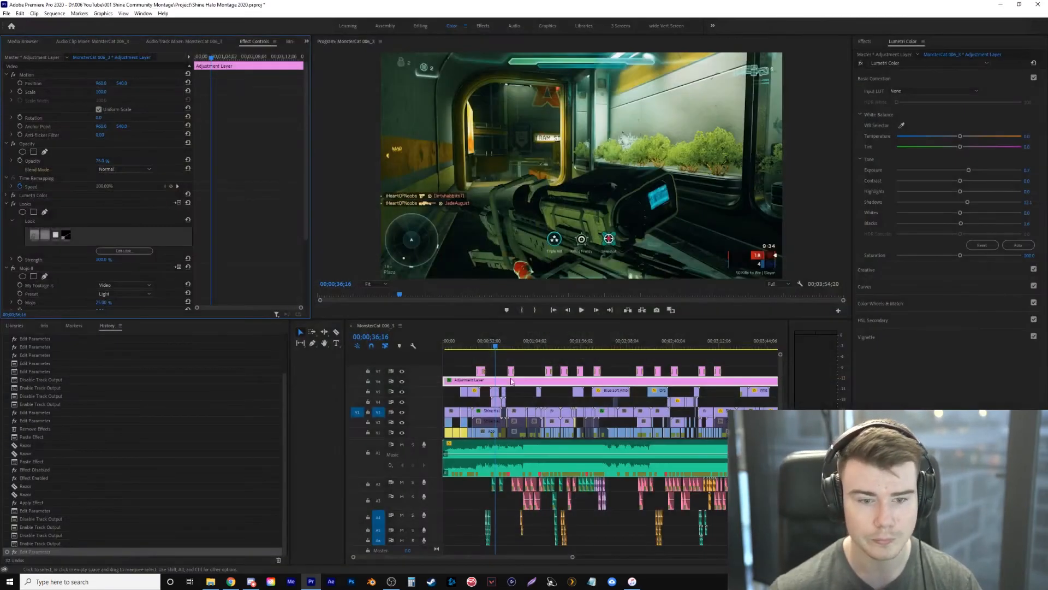
Play the opening structure shot from about 00;00;05;13 to check the updated look
left_click(462, 346)
left_click_drag(462, 346, 452, 347)
key("space")
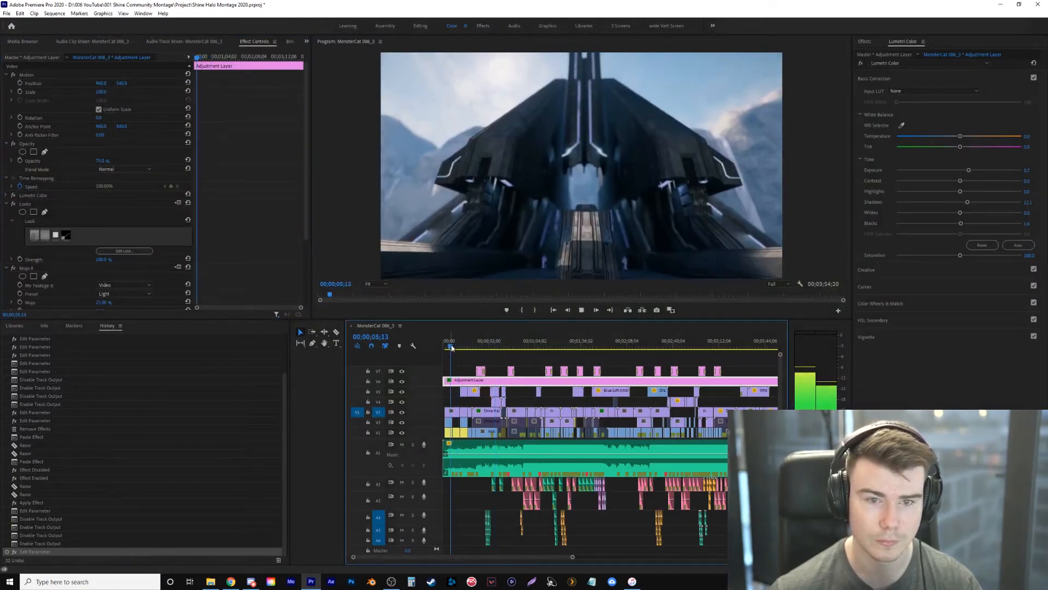
key("space")
key("space")
key("space")
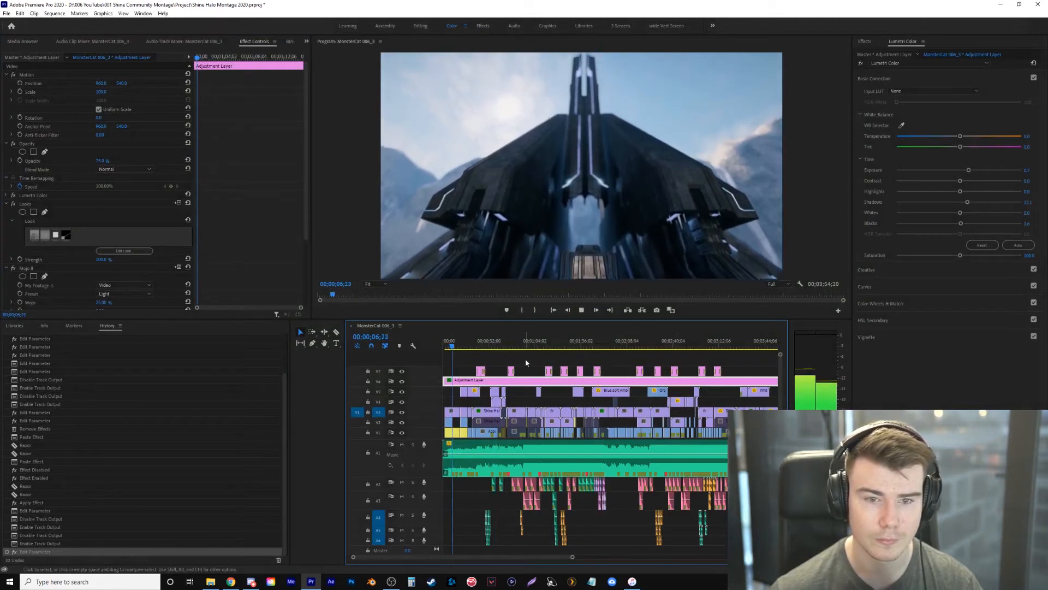
Display the Lumetri Scopes and resume playback from the fan shot at 00;00;06;28
left_click(306, 42)
left_click(390, 112)
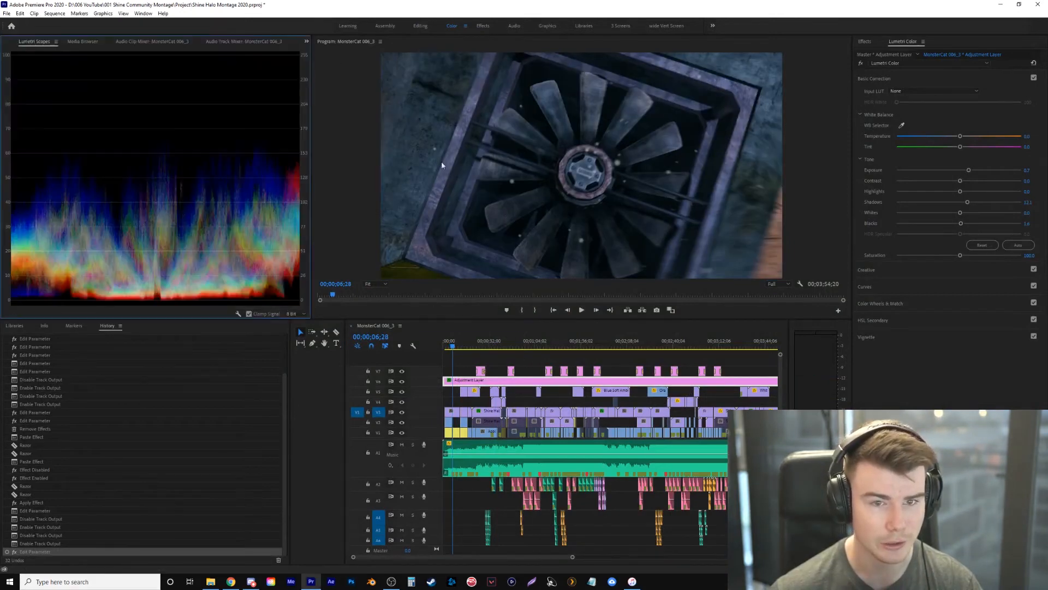
key("space")
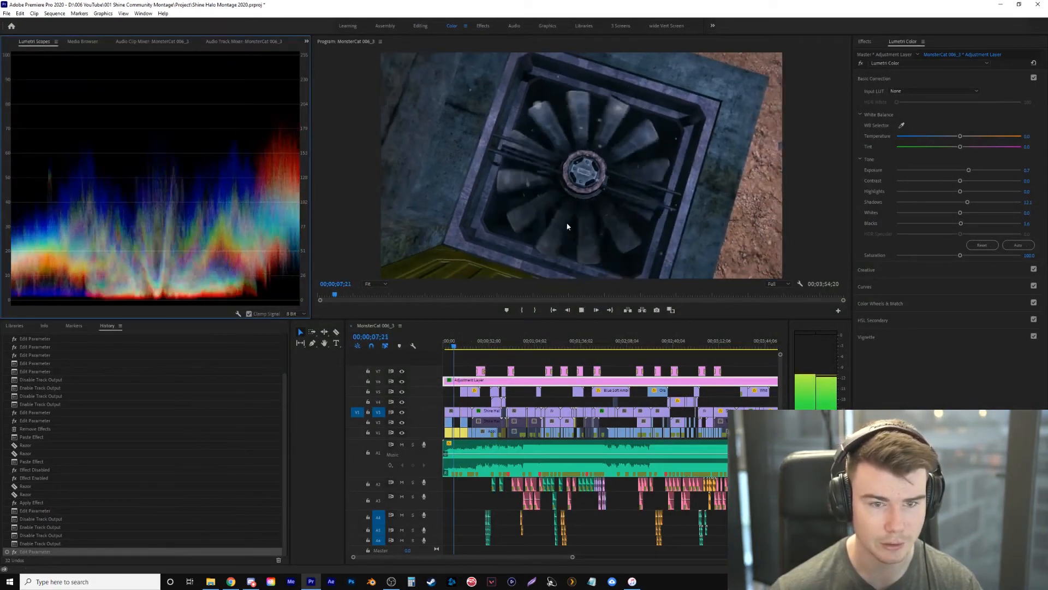
Review the ocean shot around 00;00;12;15, then replay the sequence from its start against the scopes
left_click(460, 346)
left_click_drag(461, 346, 463, 347)
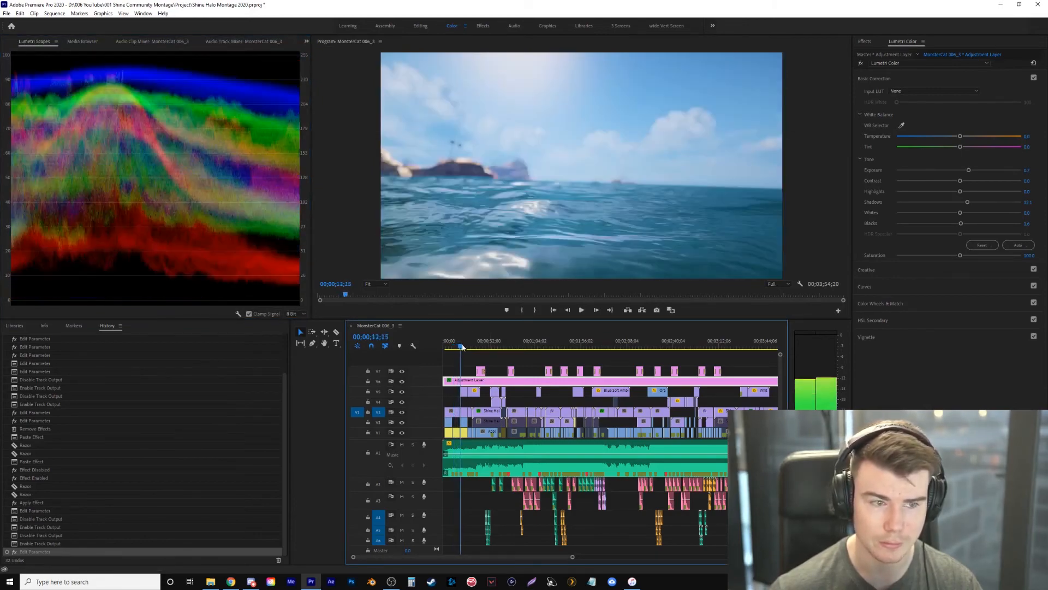
key("space")
left_click(445, 342)
key("space")
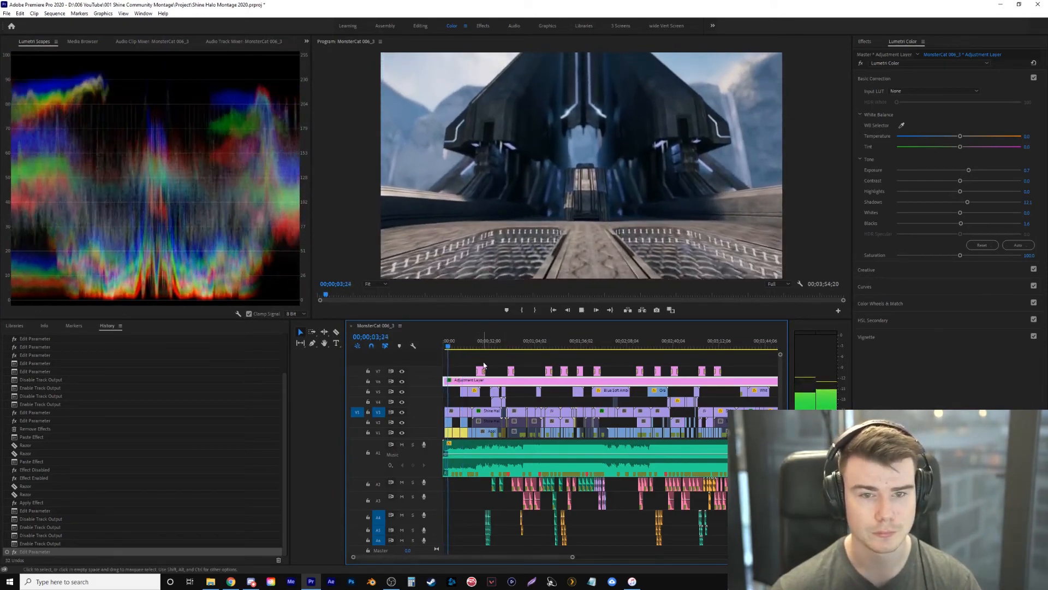
Scrub ahead and play the gameplay clips from about 00;01;35;28 to 00;02;08;26, checking the grade against the scopes
left_click(471, 343)
left_click_drag(473, 343, 581, 351)
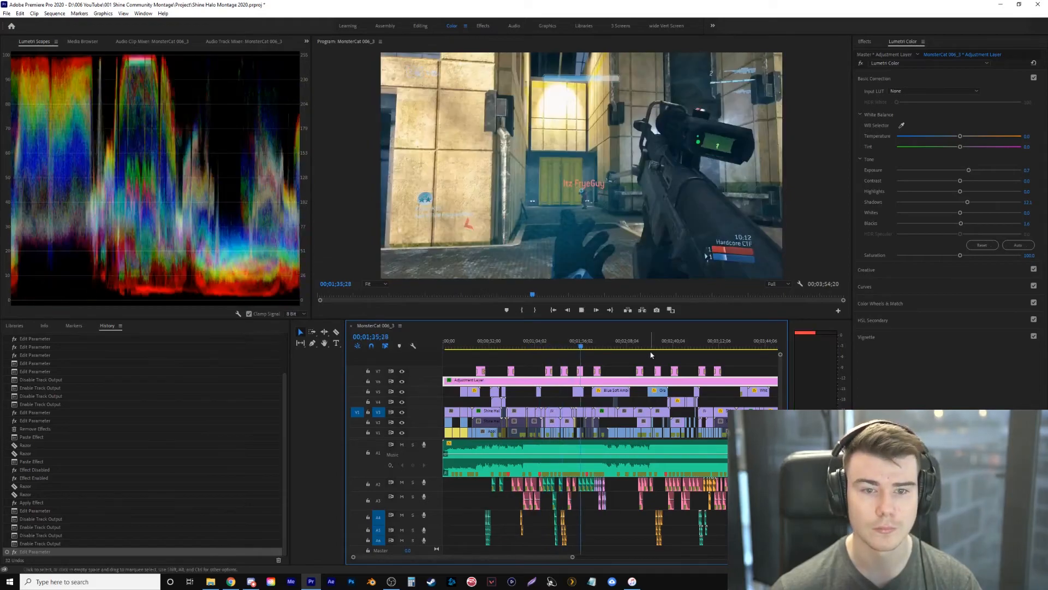
key("space")
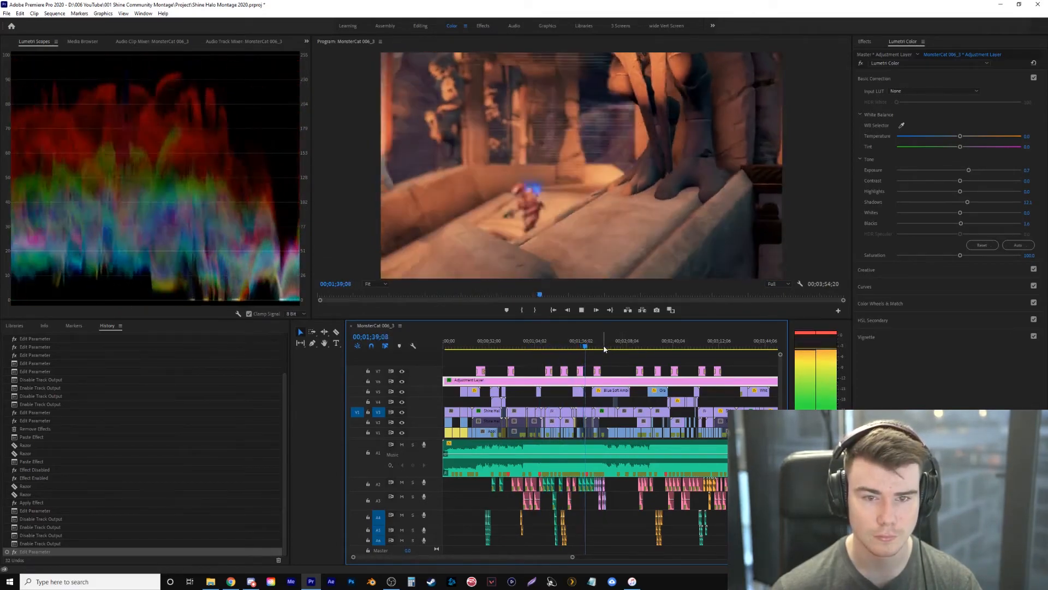
key("space")
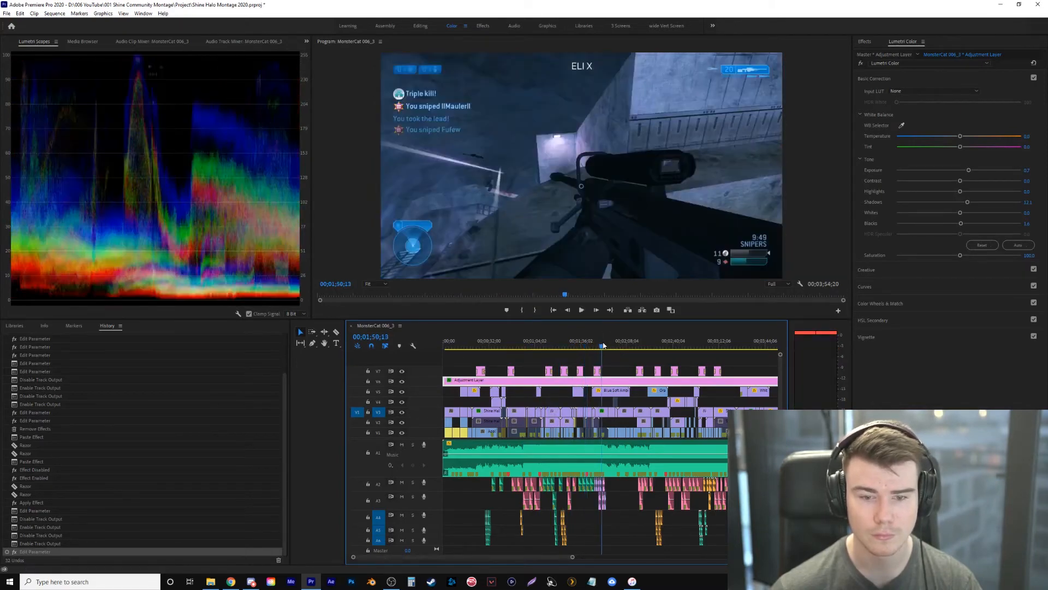
left_click_drag(607, 347, 613, 349)
key("space")
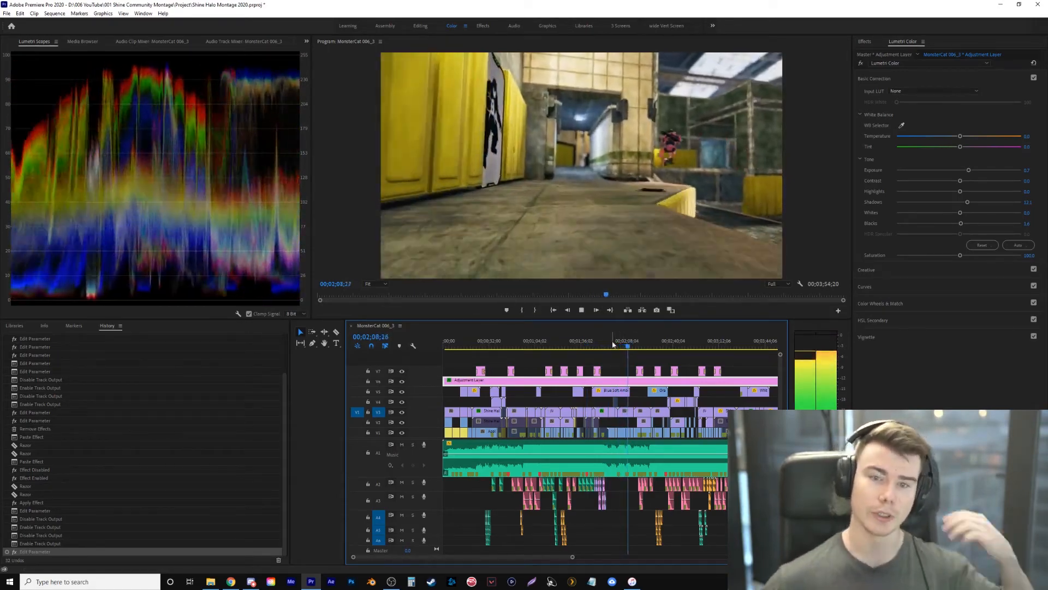
Compare the frame at 00;02;08;23 with the adjustment layer's track hidden and shown
key("space")
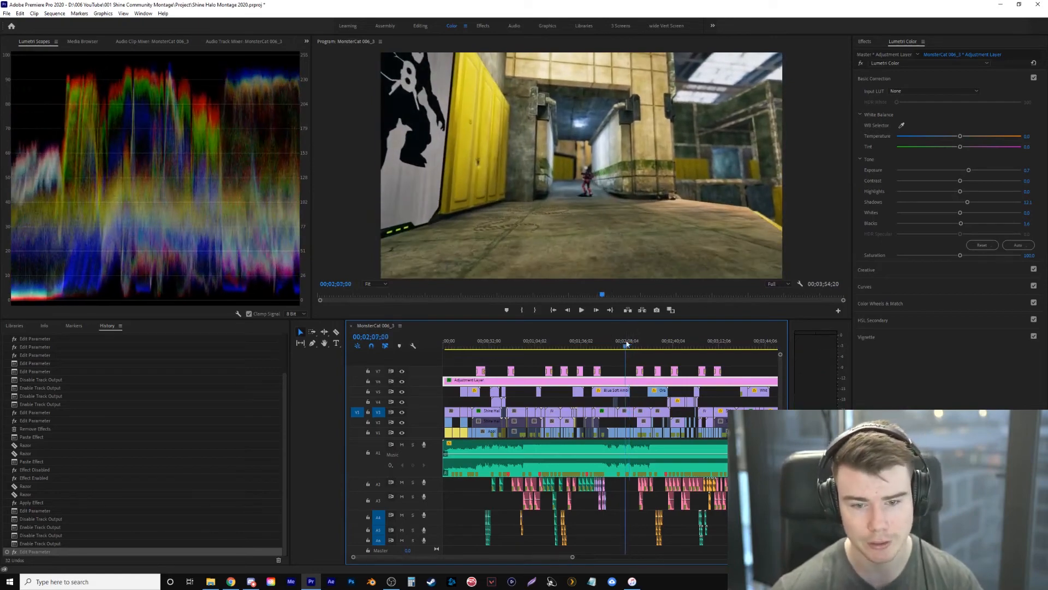
key("=")
left_click_drag(609, 346, 617, 347)
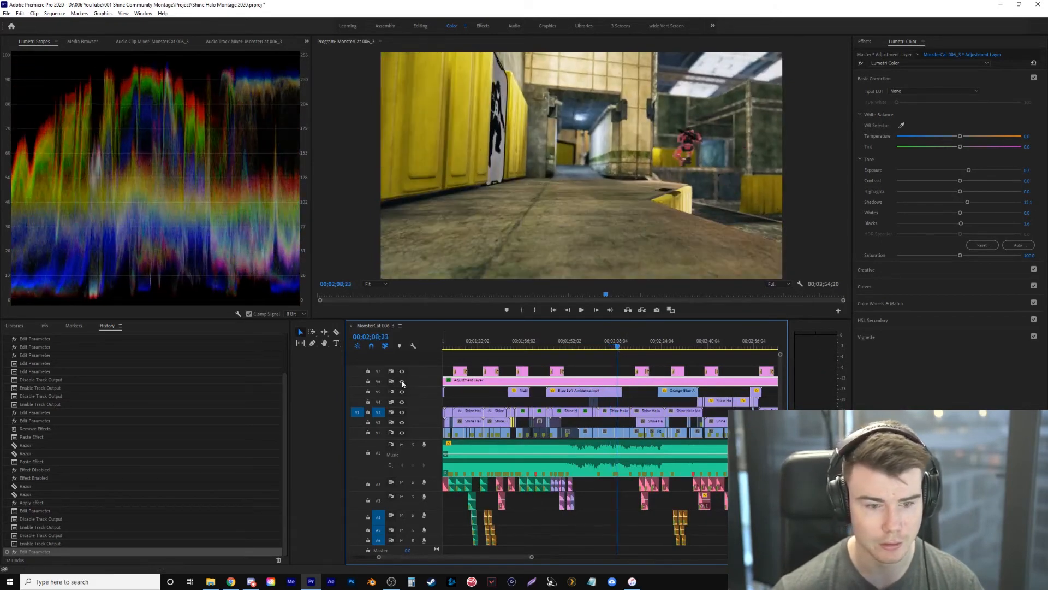
left_click(402, 382)
left_click(403, 383)
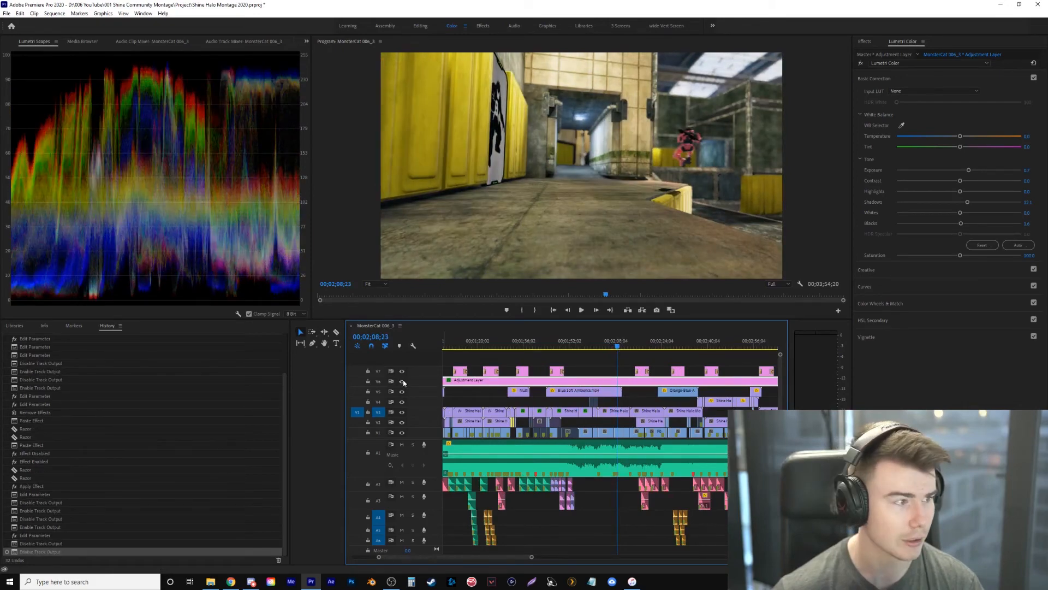
Play and scrub through the graded clips from 00;02;08;23 to about 00;02;32;21
key("space")
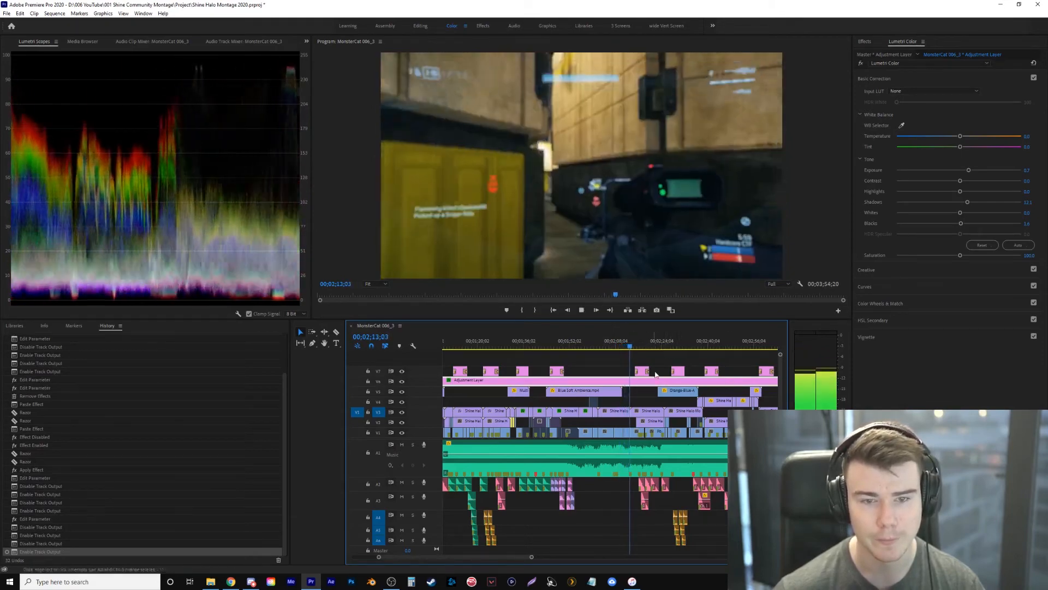
left_click(629, 347)
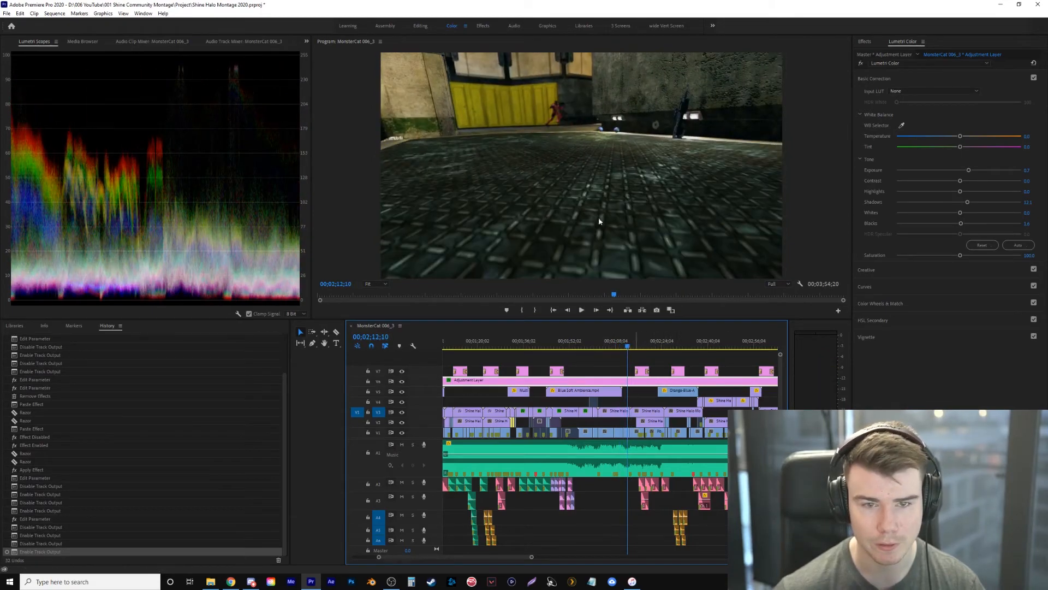
left_click(644, 346)
left_click_drag(644, 347, 672, 360)
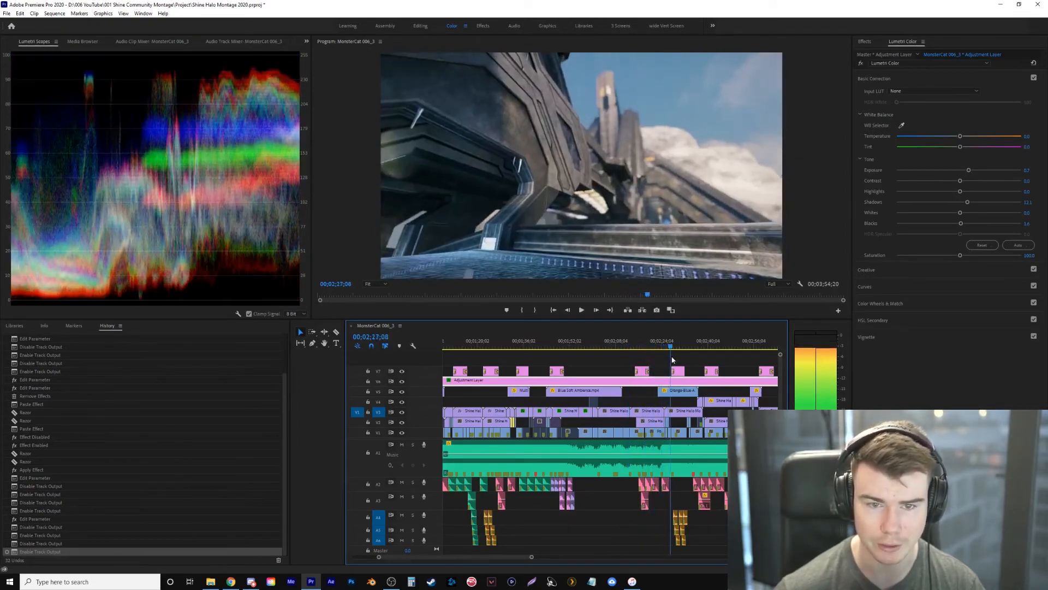
key("space")
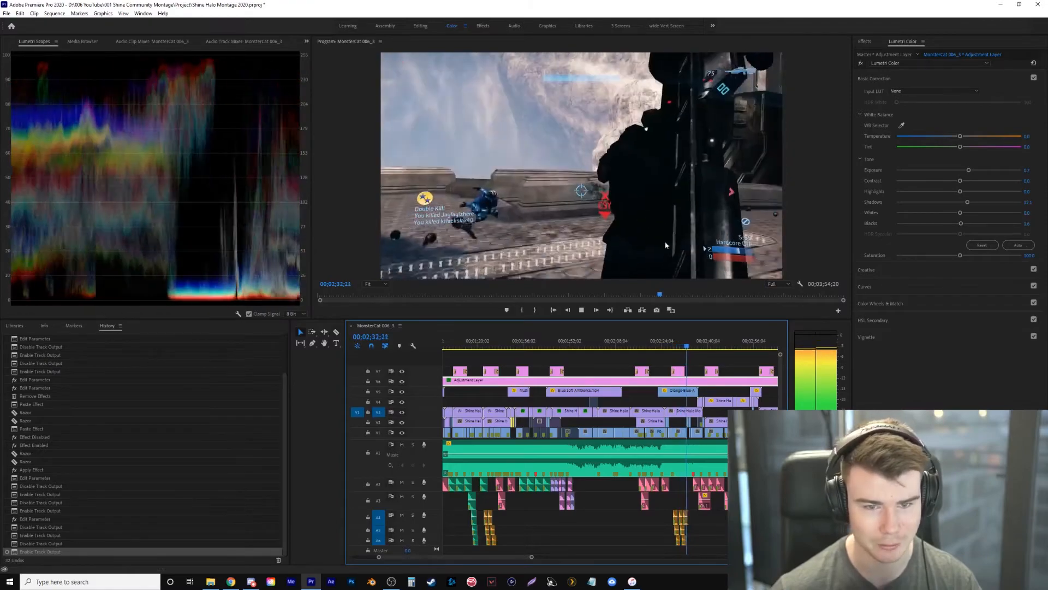
key("space")
Zoom in on the later timeline section and play the sniper gameplay from 00;02;47;15
left_click_drag(700, 345, 706, 352)
key("minus")
key("equal")
key("equal")
left_click_drag(631, 342, 661, 352)
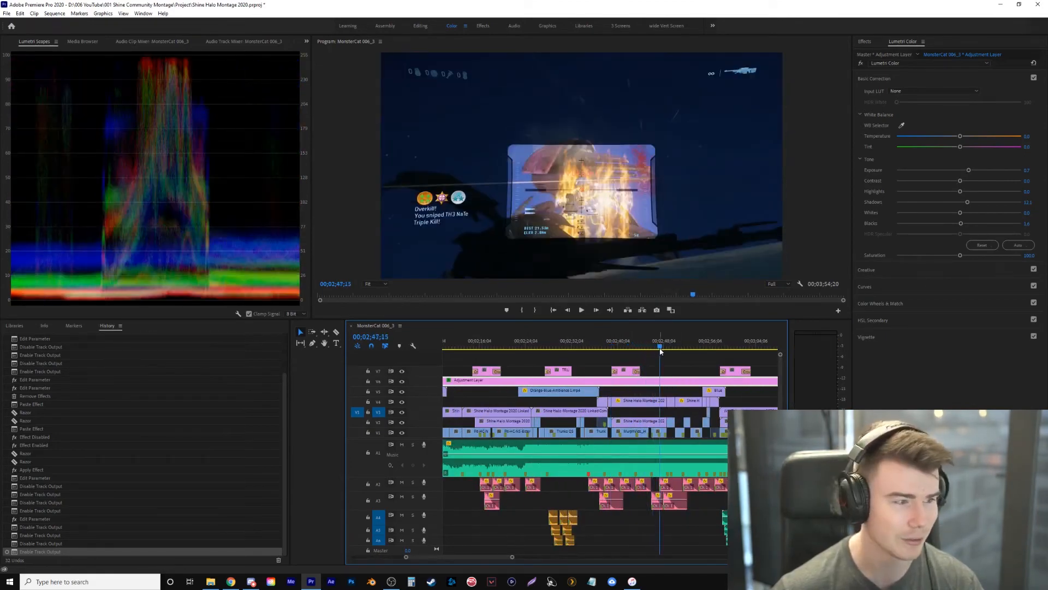
key("space")
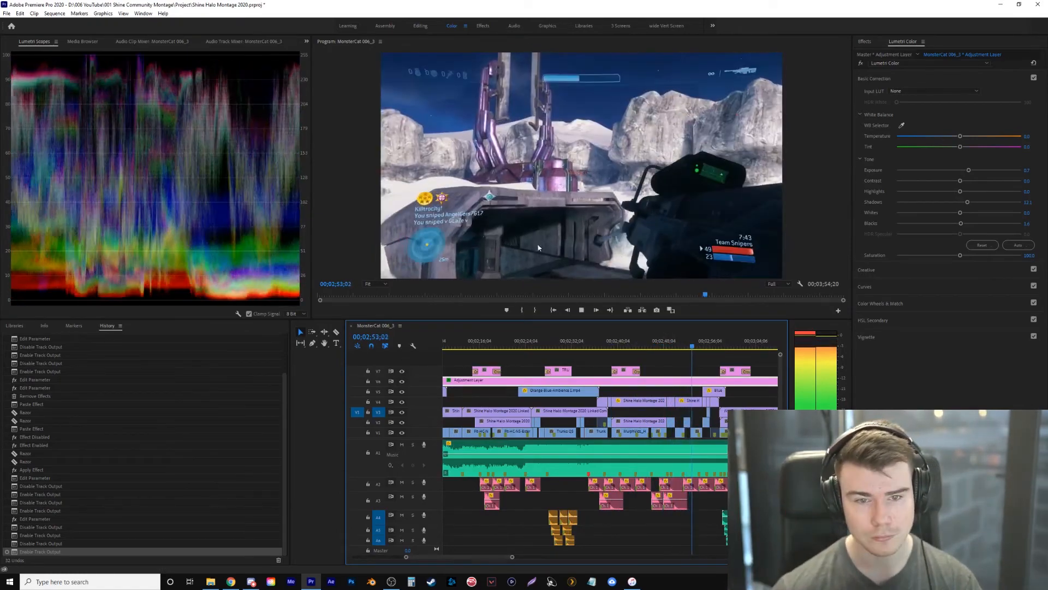
Review the snow-map shot around 00;02;55;18 and play on into the next gameplay clip
left_click(708, 348)
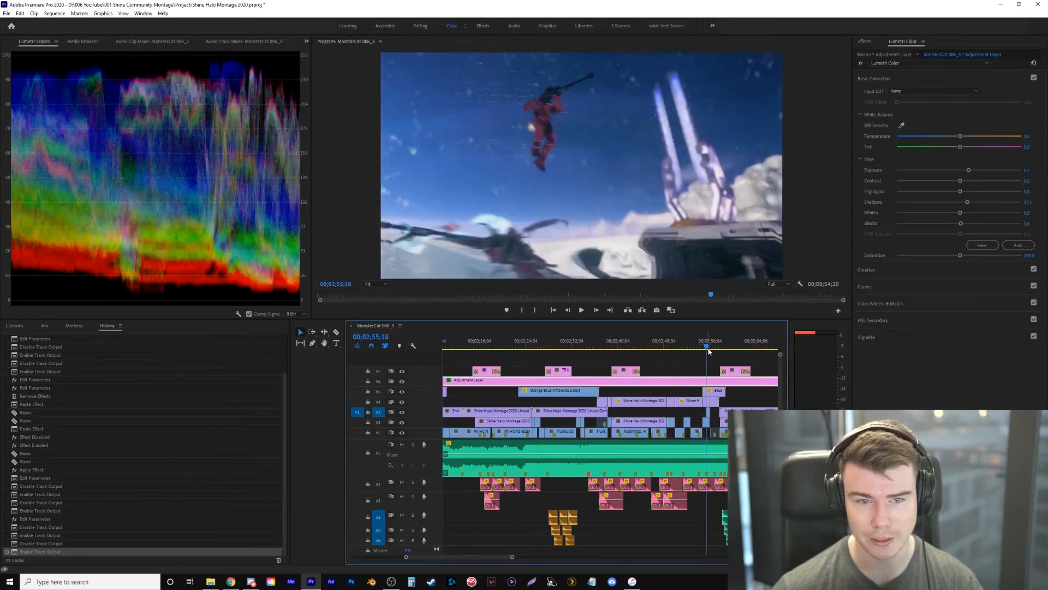
key("space")
left_click(703, 345)
key("space")
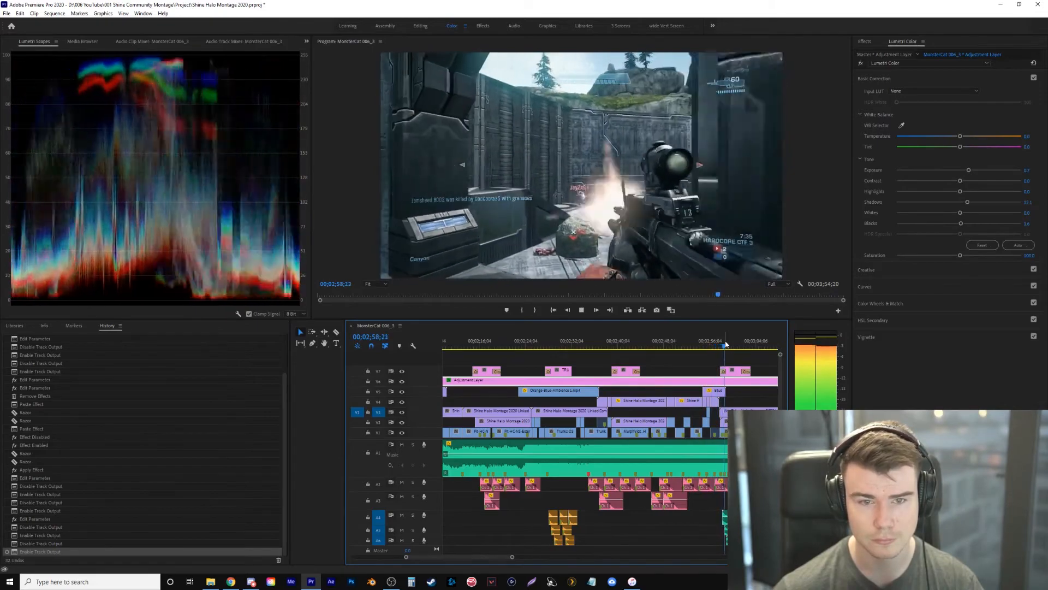
Replay the cut between the snow-map clip and the Hardcore CTF clip around 00;02;57;17
left_click(720, 346)
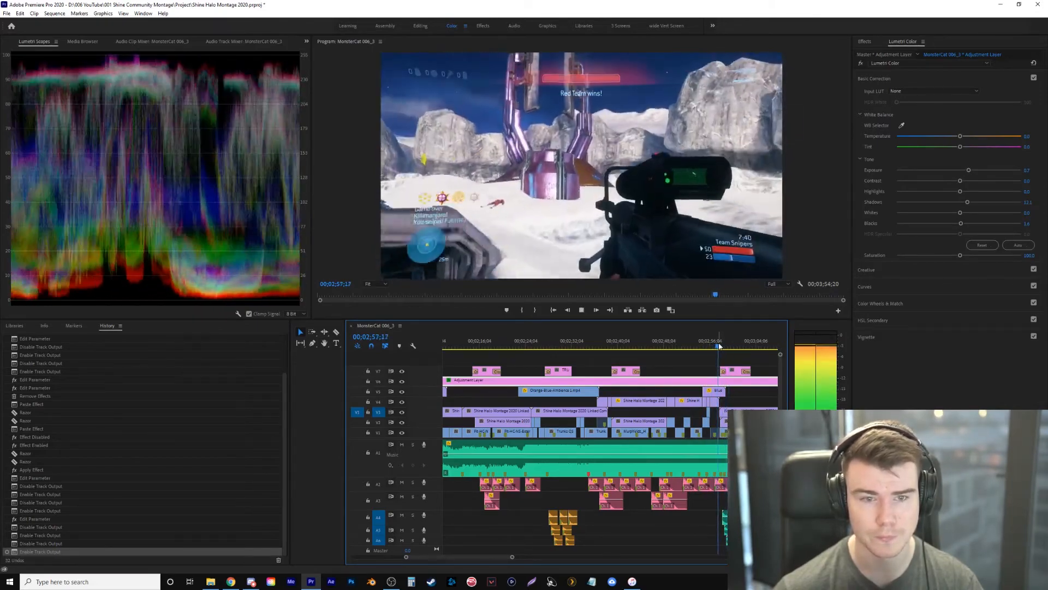
left_click(718, 346)
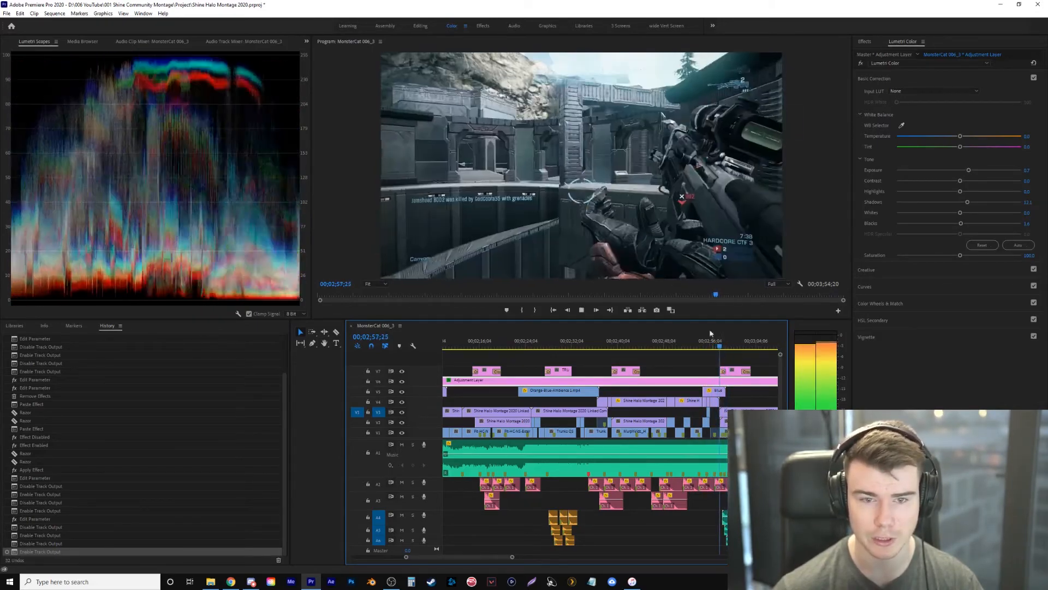
left_click(720, 345)
left_click_drag(719, 346, 721, 346)
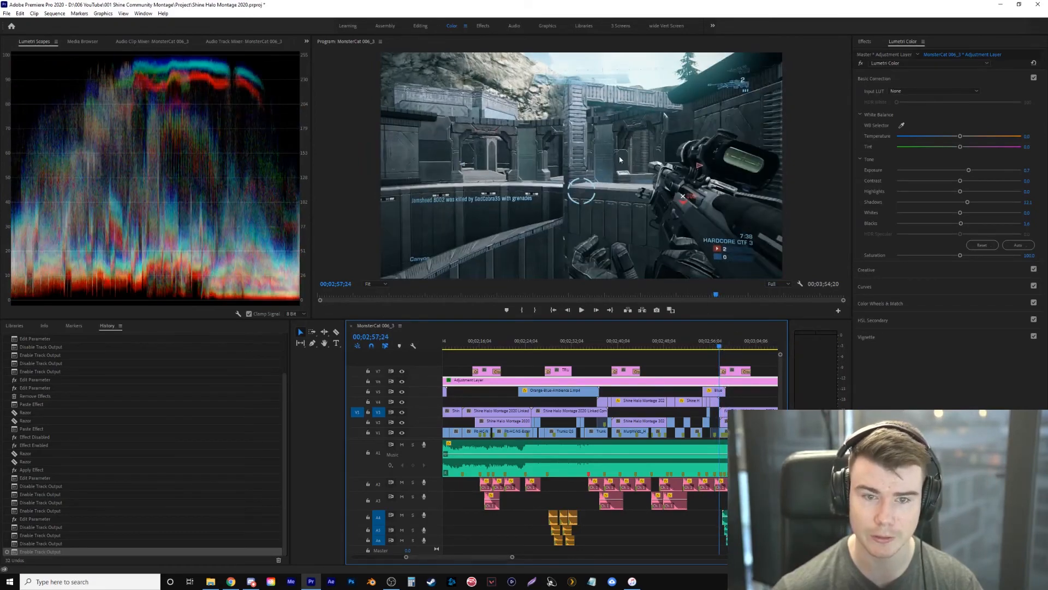
key("space")
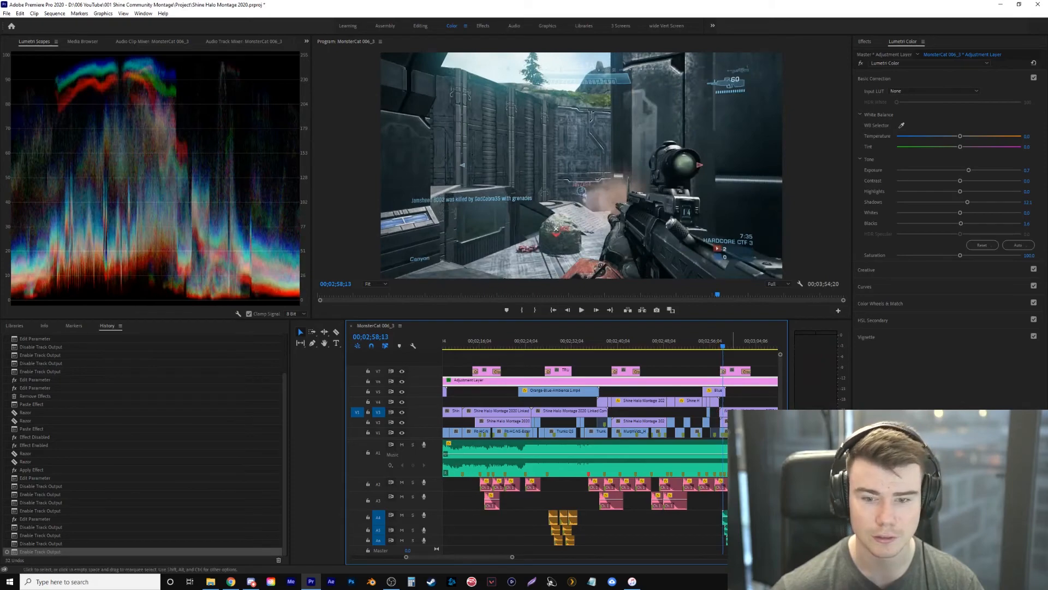
Zoom in on the timeline and play the gameplay from 00;02;58;13 past 00;03;07;23
key("=")
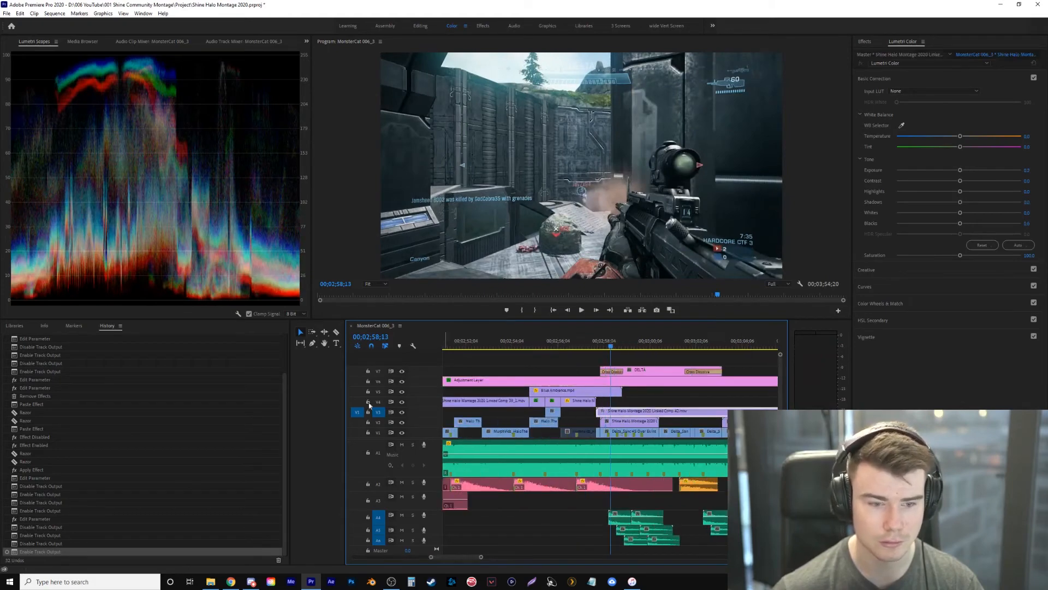
key("space")
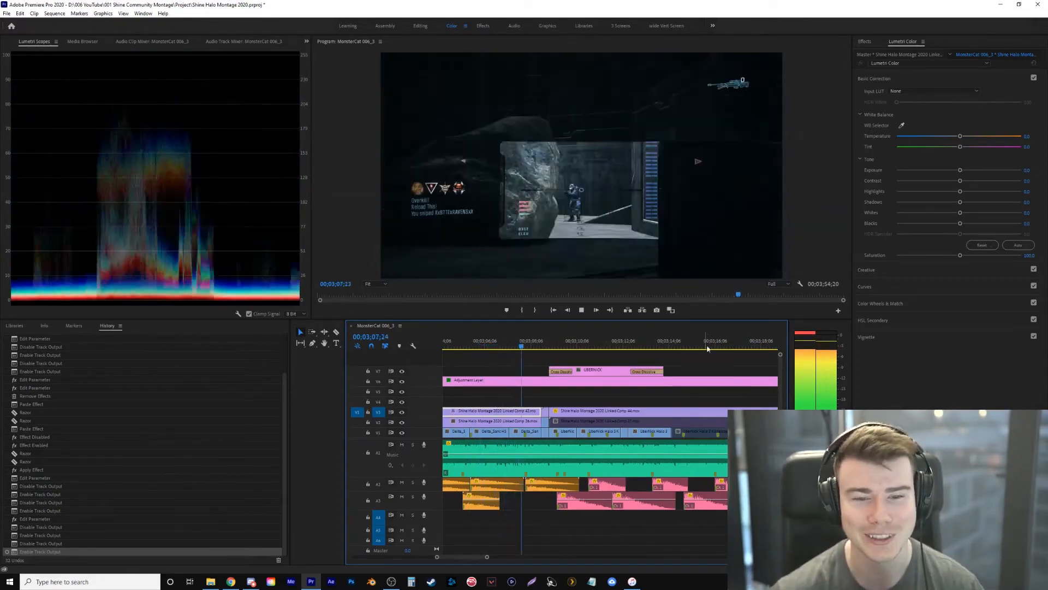
left_click(583, 310)
key("space")
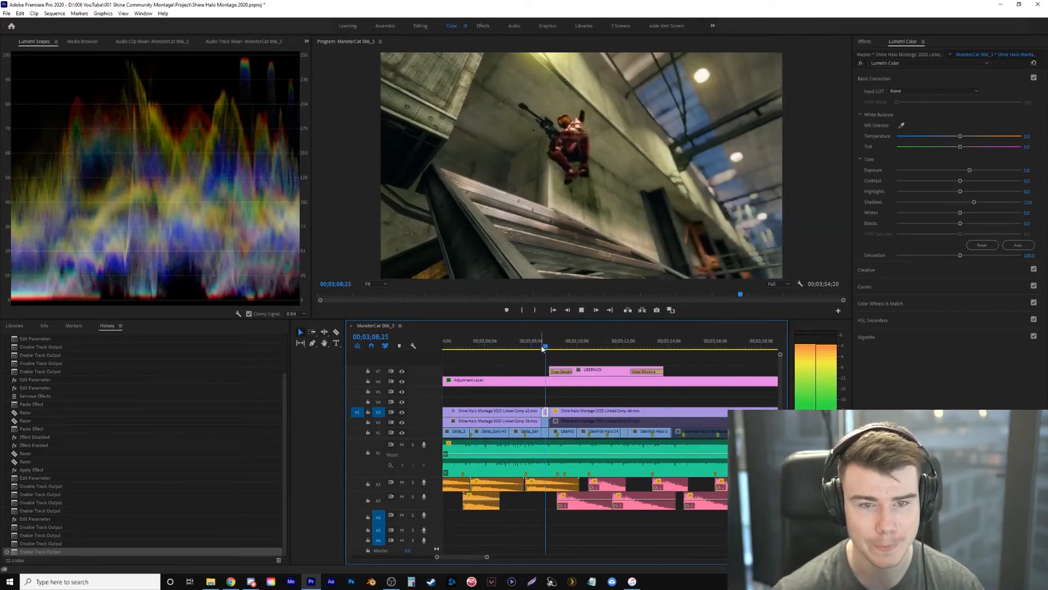
Scrub through the closing shots to 00;03;31;24 and show the whole sequence in the timeline
left_click_drag(542, 347, 706, 352)
key("minus")
key("minus")
key("minus")
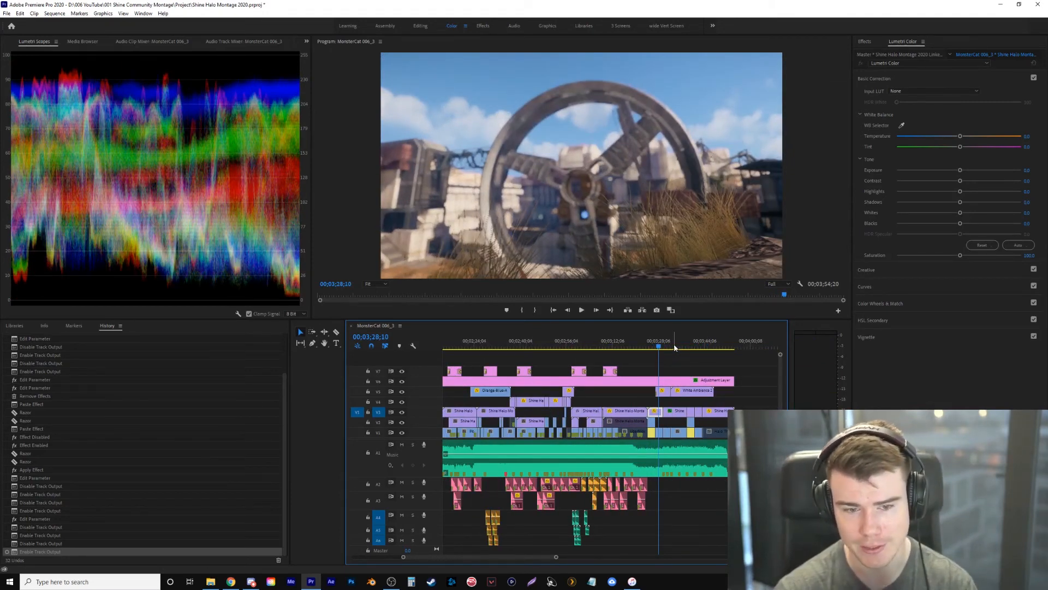
left_click_drag(664, 342, 670, 354)
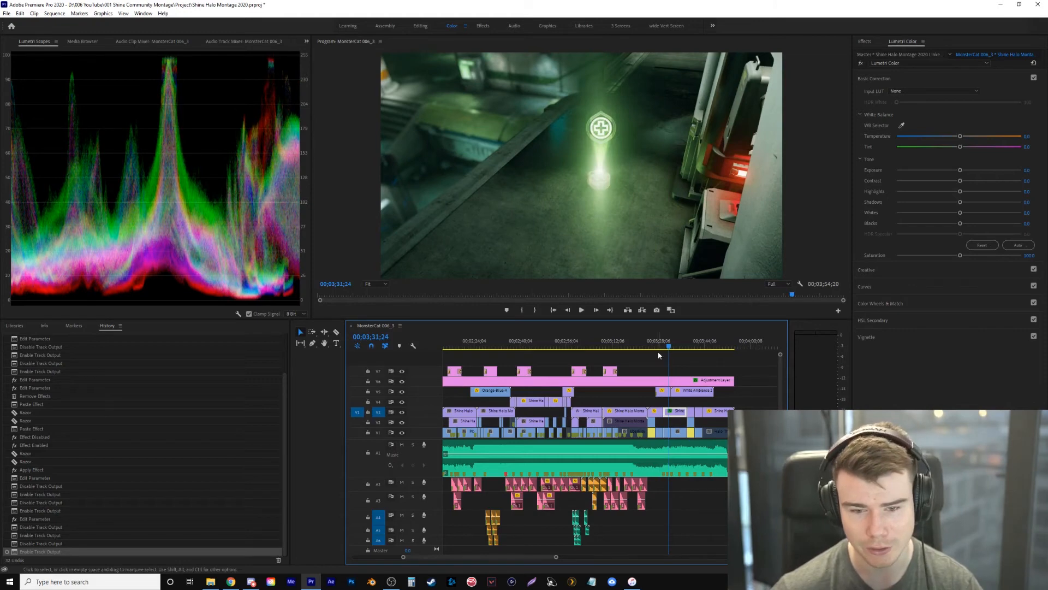
key("minus")
key("minus")
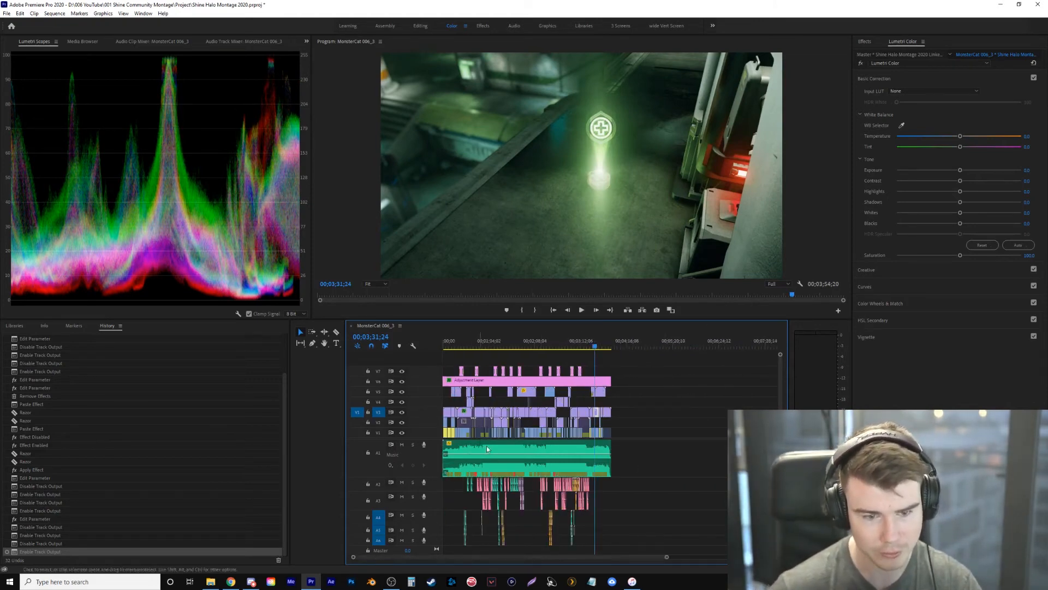
Jump back to the green corridor shot around 00;00;21;19, and play from the ocean shot at 00;00;15;28 into it
key("equal")
key("equal")
key("minus")
key("minus")
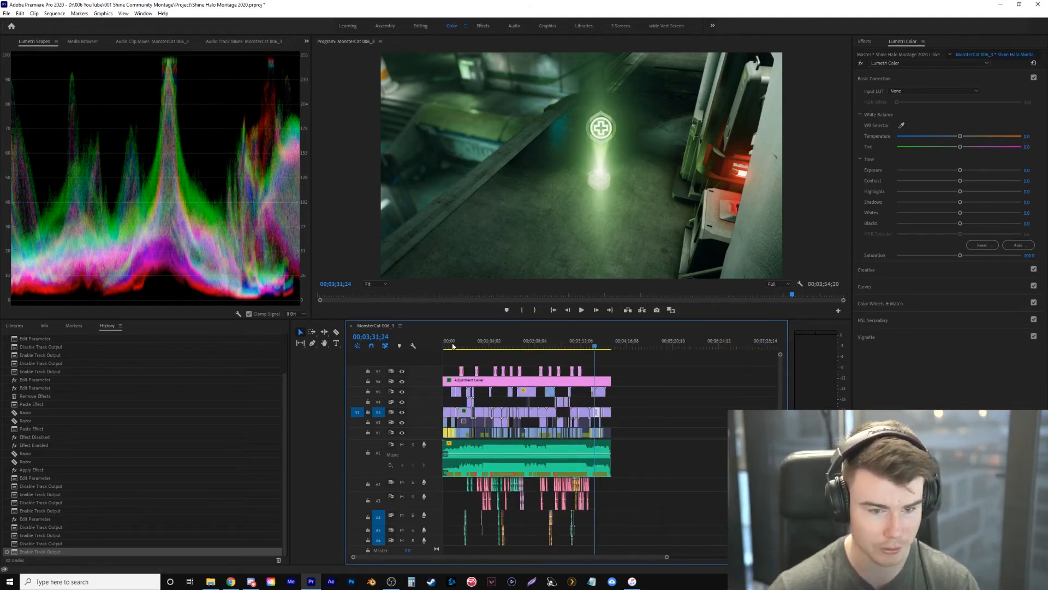
mouse_move(454, 344)
left_mouse_down()
mouse_move(418, 349)
mouse_move(460, 352)
left_mouse_up()
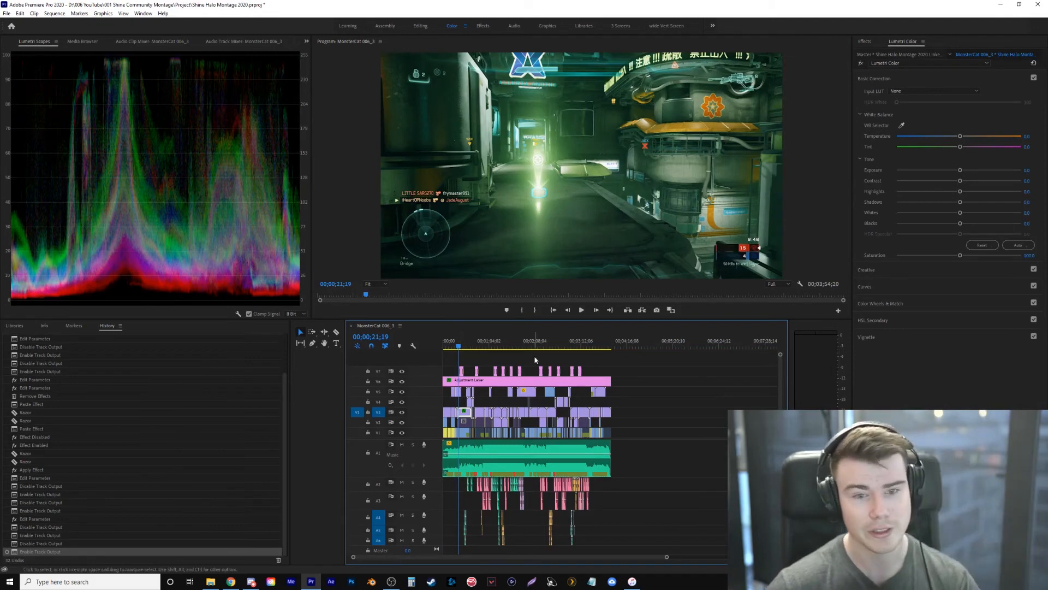
left_click(454, 347)
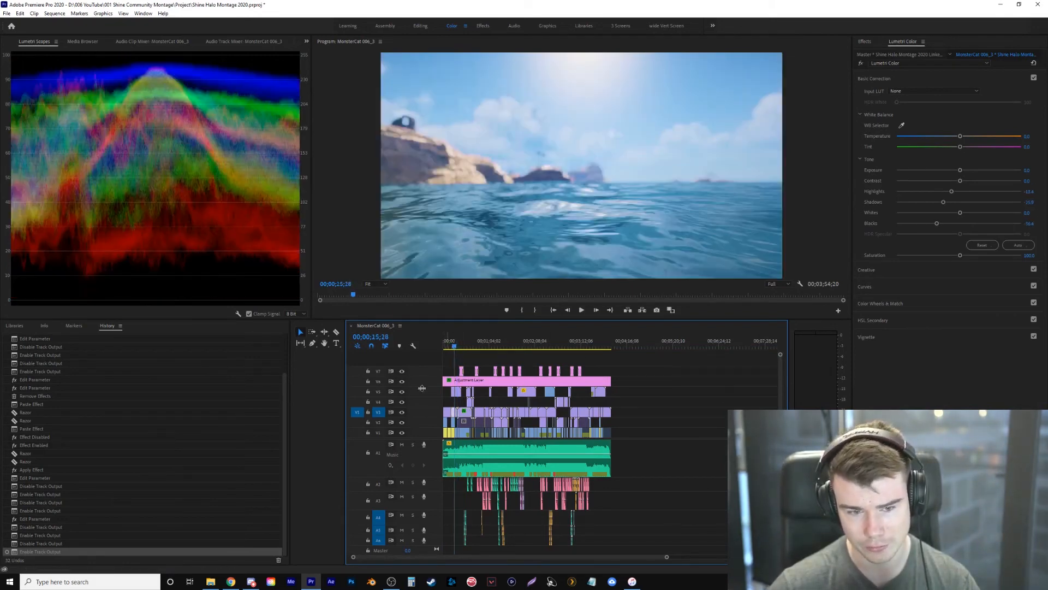
key("space")
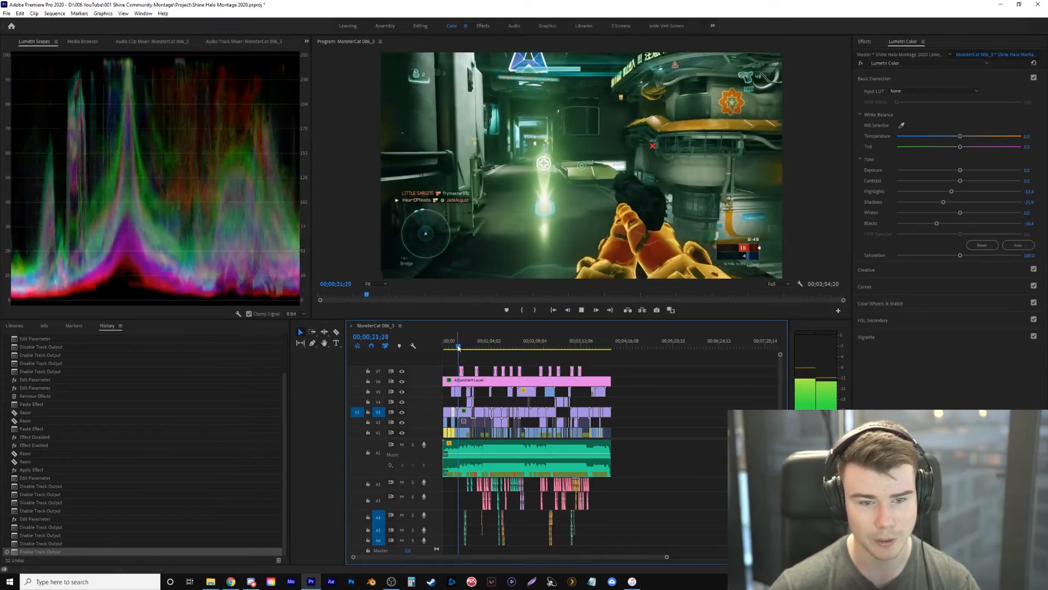
Replay the opening ocean shot around 00;00;12;22 and play the sniper rifle gameplay from 00;00;49;15
left_click_drag(459, 348, 449, 351)
key("space")
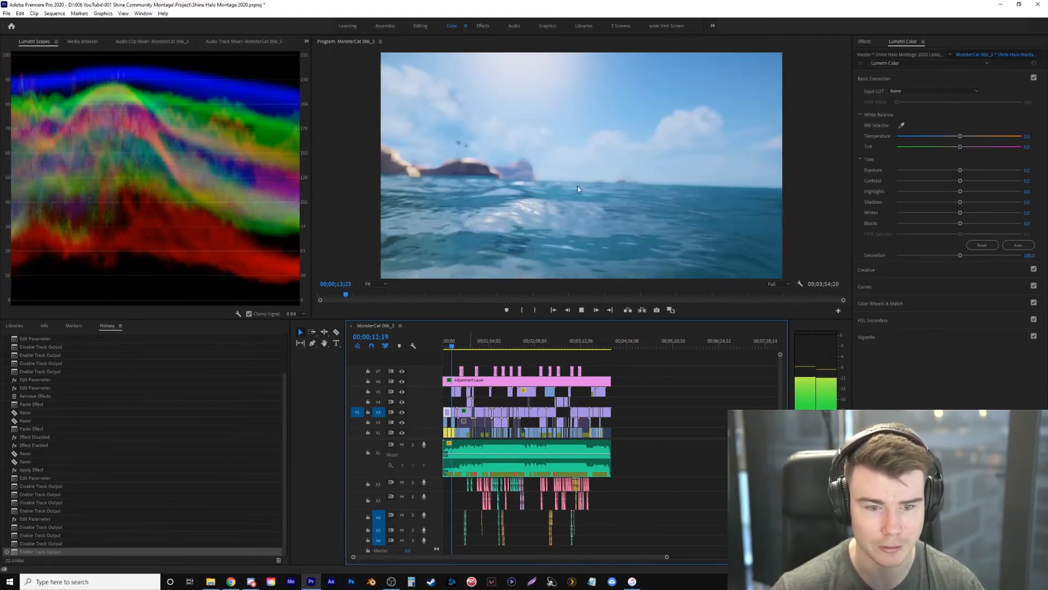
key("space")
left_click(478, 345)
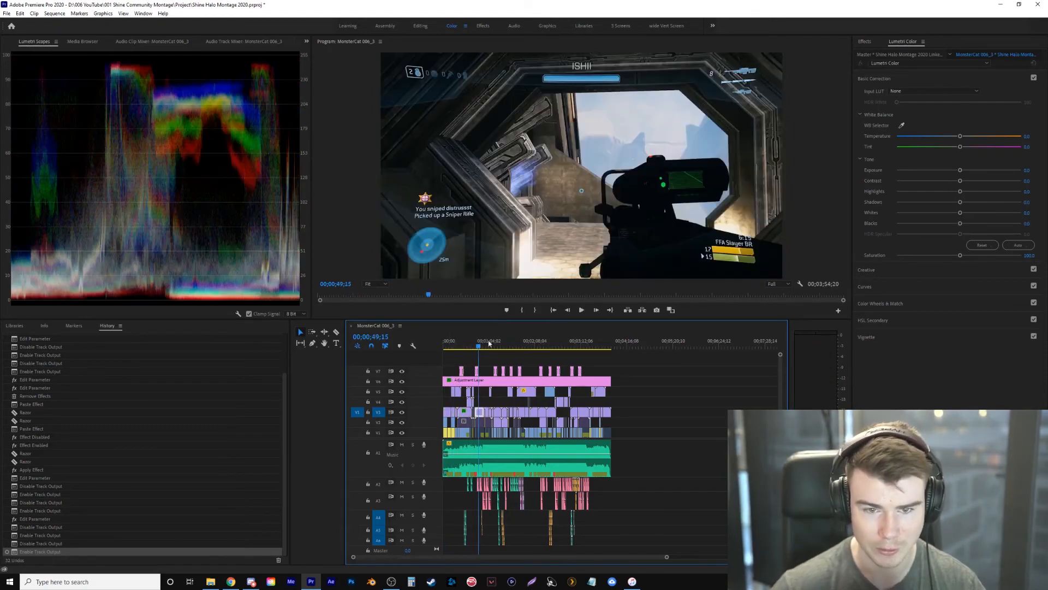
key("space")
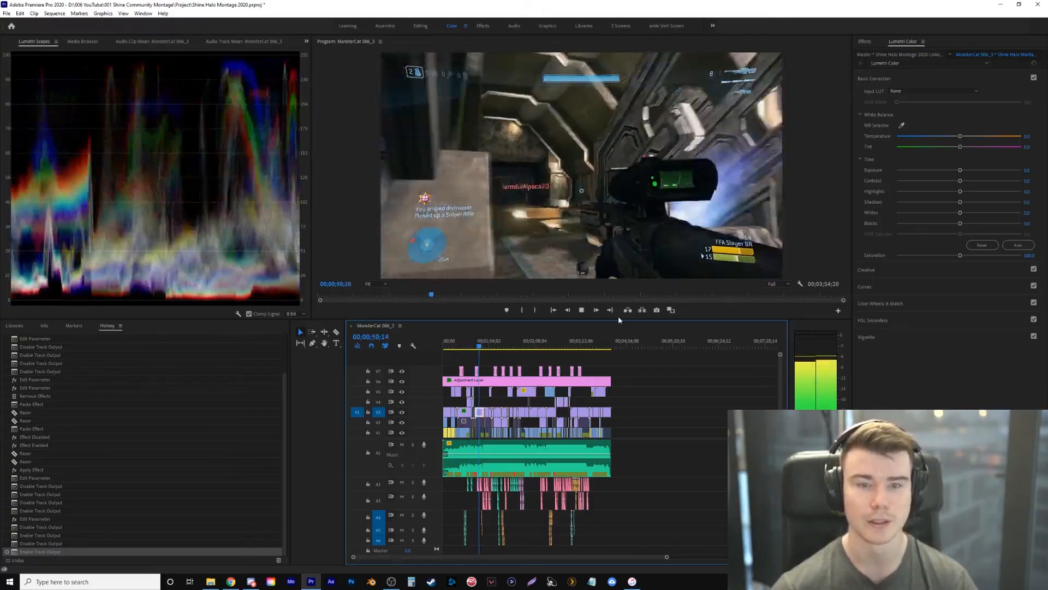